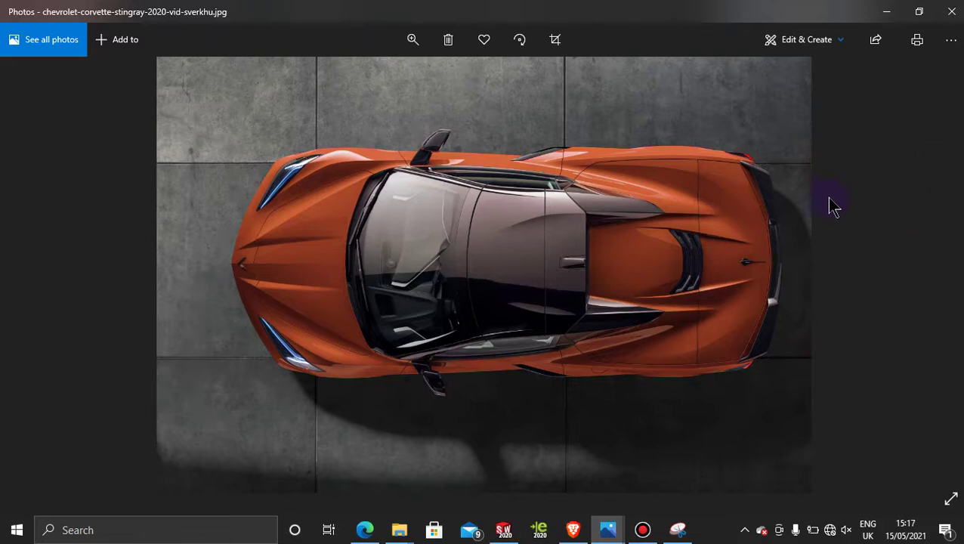
Step: Examine the front corner and headlight in the enlarged top-view photo of the orange Corvette
left_click(414, 41)
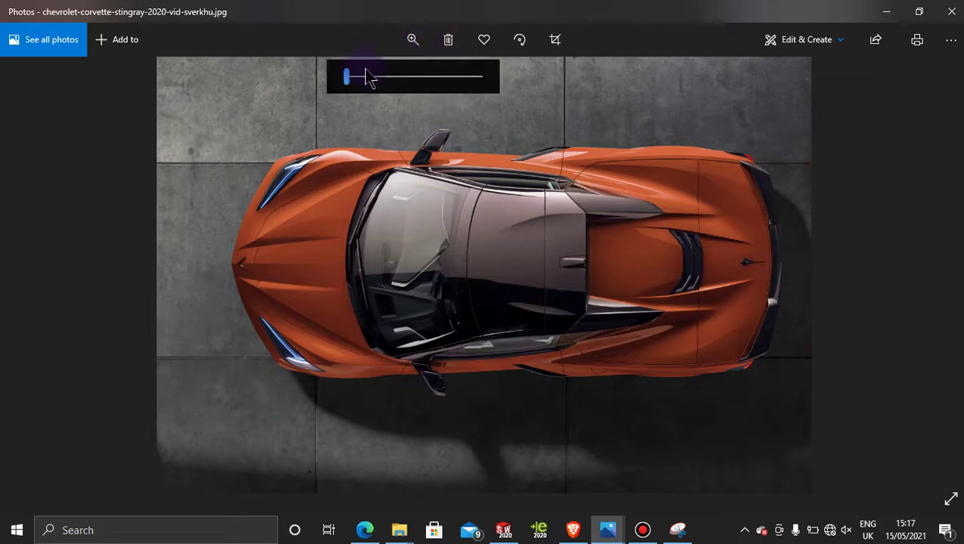
left_click_drag(366, 74, 371, 76)
left_click_drag(192, 336, 666, 112)
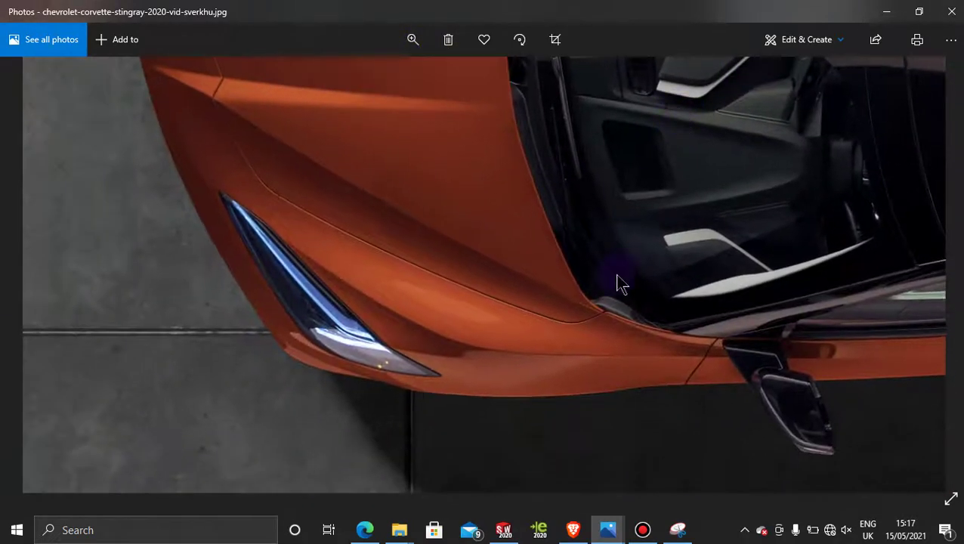
left_click_drag(618, 281, 597, 255)
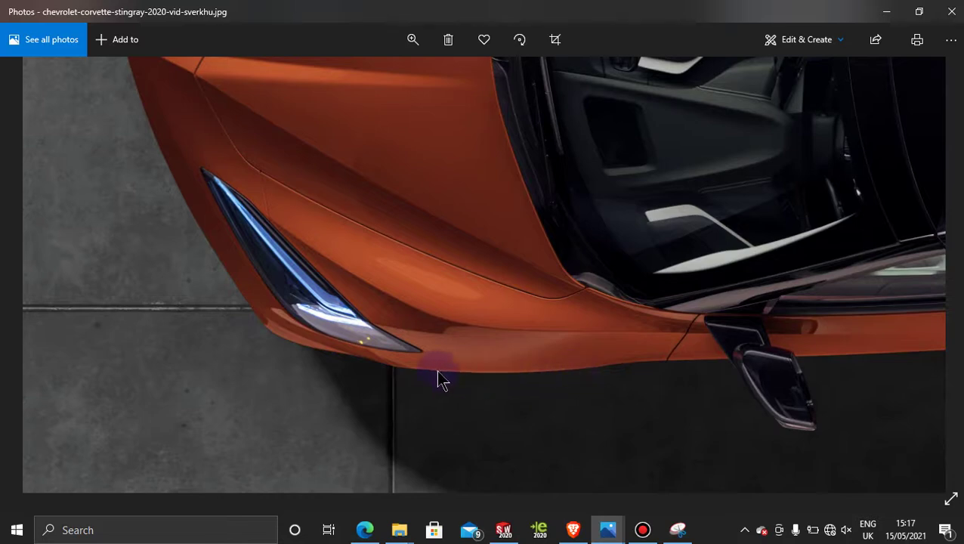
Step: Examine the front fender and headlight in the red Corvette three-quarter photo and the black car's close-up photo
mouse_move(614, 535)
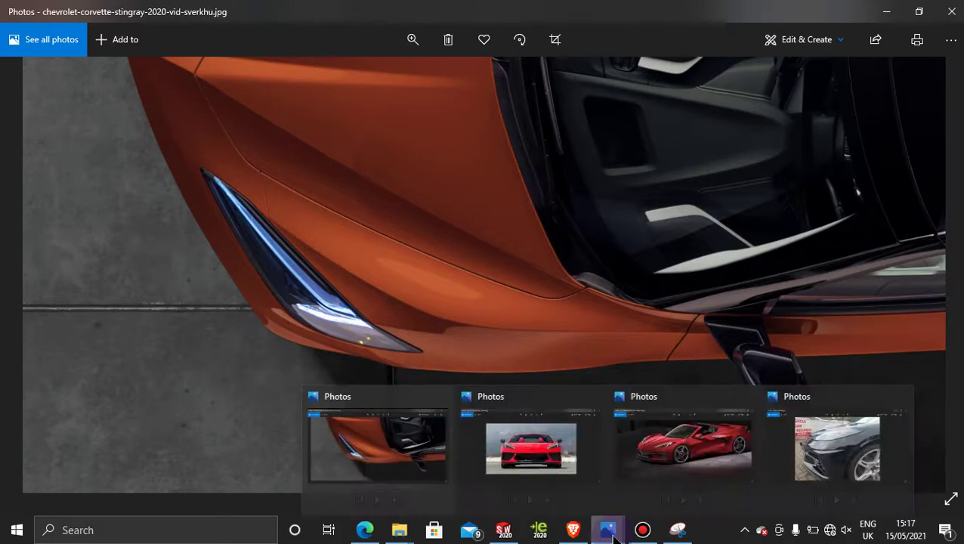
left_click(696, 444)
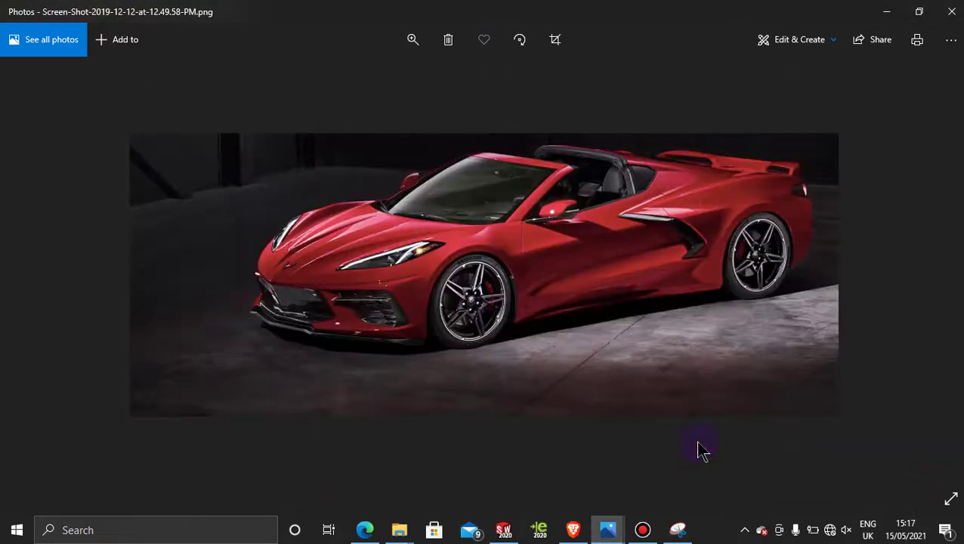
left_click(413, 39)
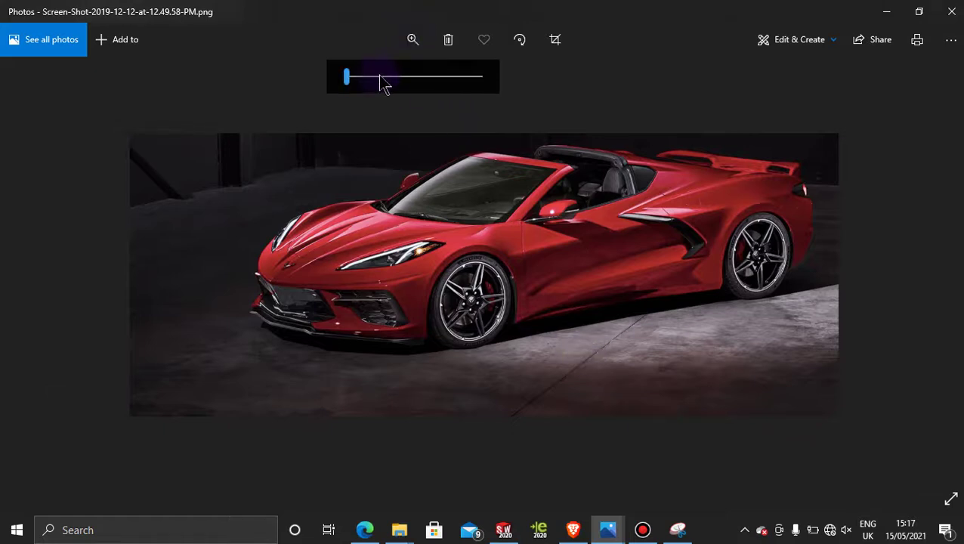
left_click(378, 76)
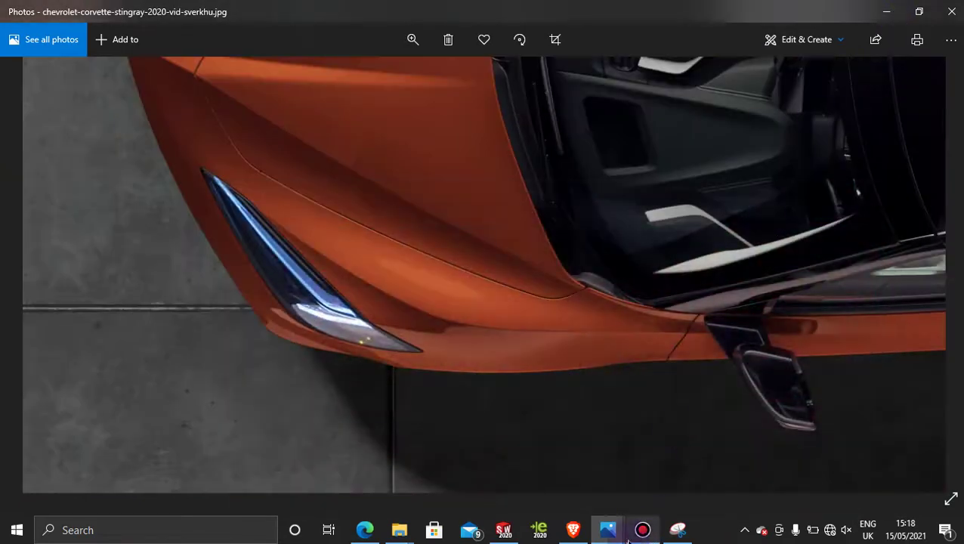
mouse_move(612, 530)
left_click(834, 444)
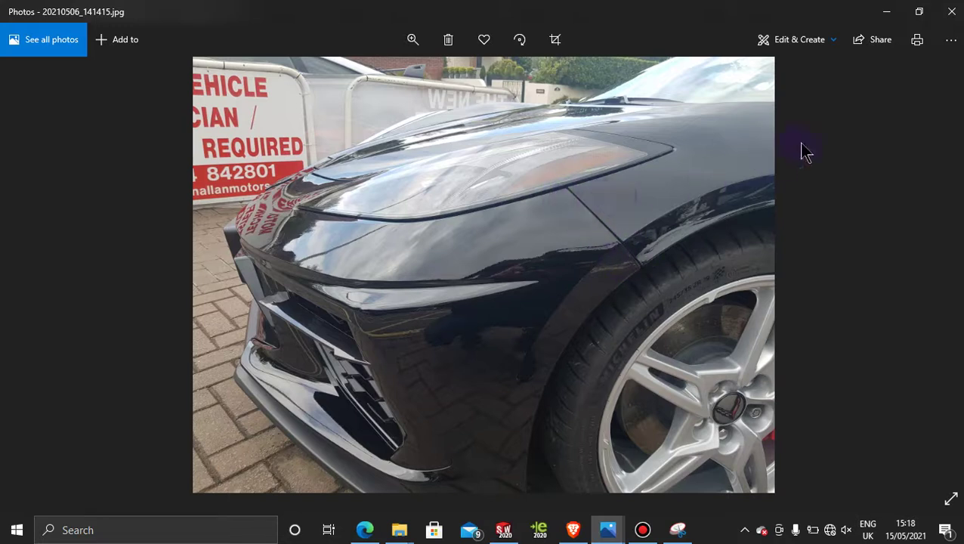
Step: Switch to SOLIDWORKS and open the c8 corvette part from the Desktop
left_click(887, 15)
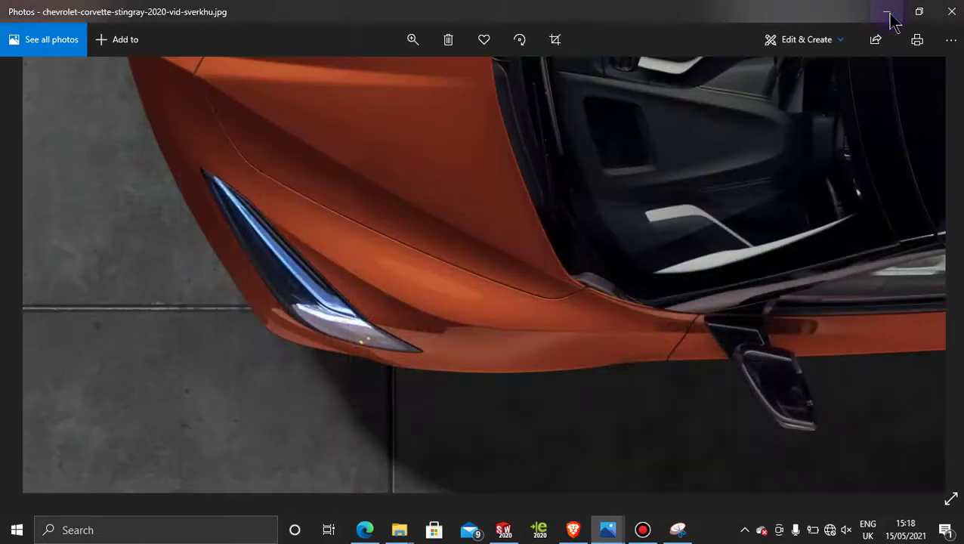
left_click(889, 17)
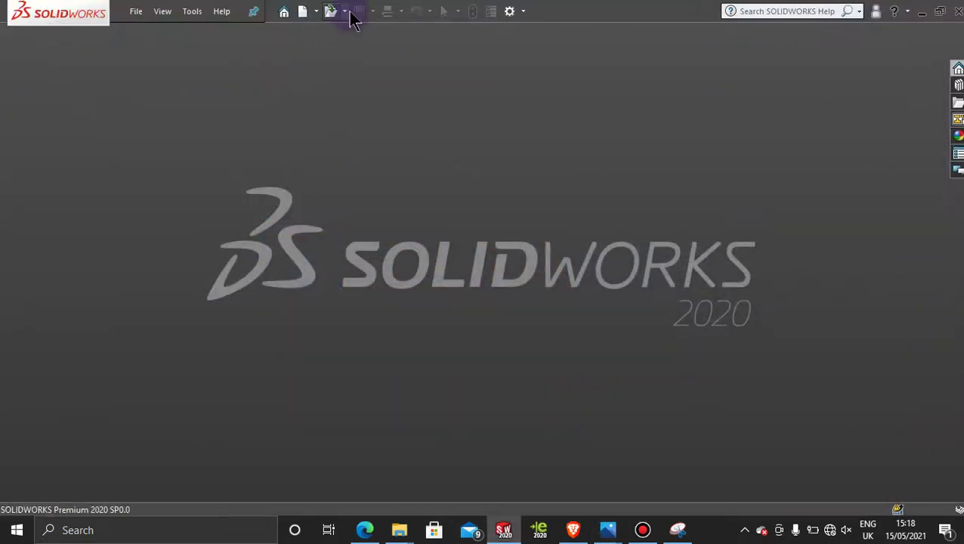
left_click(343, 12)
left_click(349, 31)
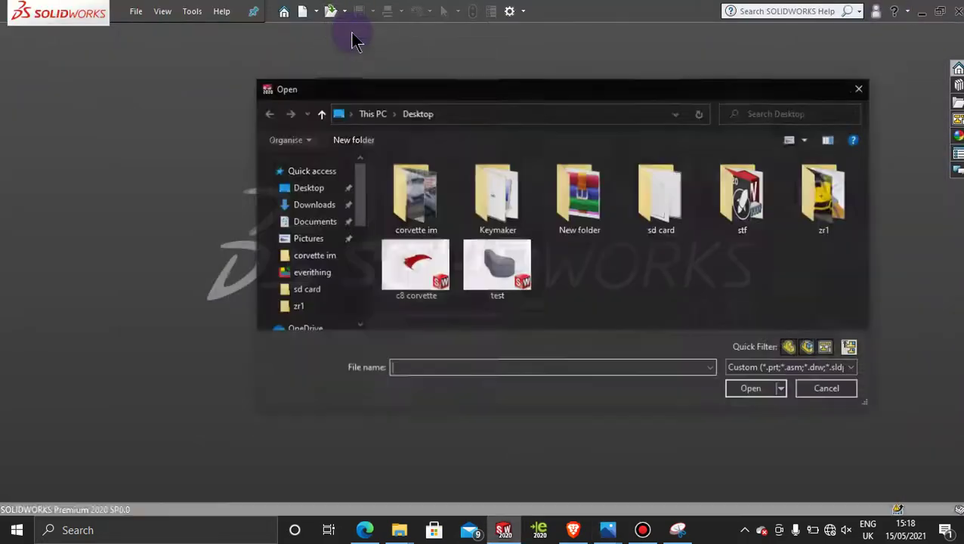
left_click(415, 268)
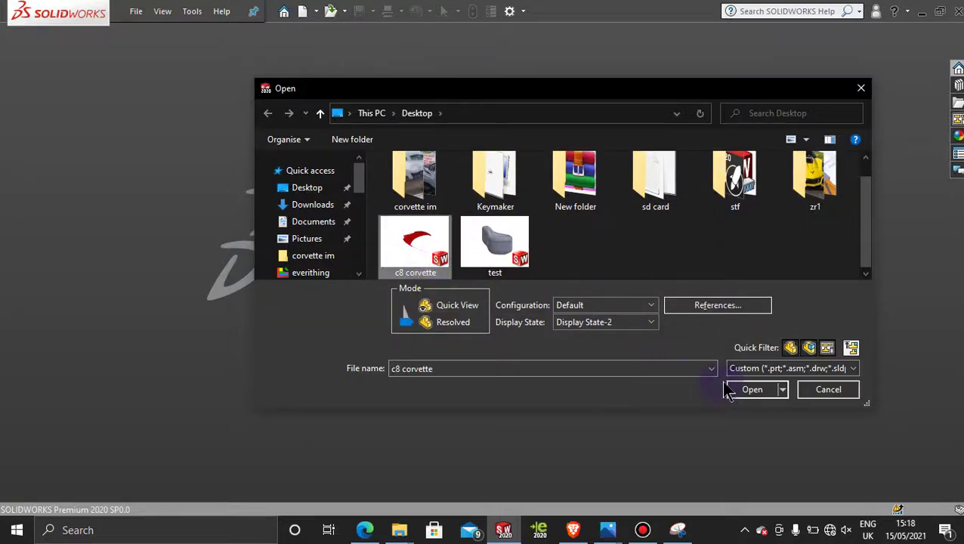
left_click(748, 392)
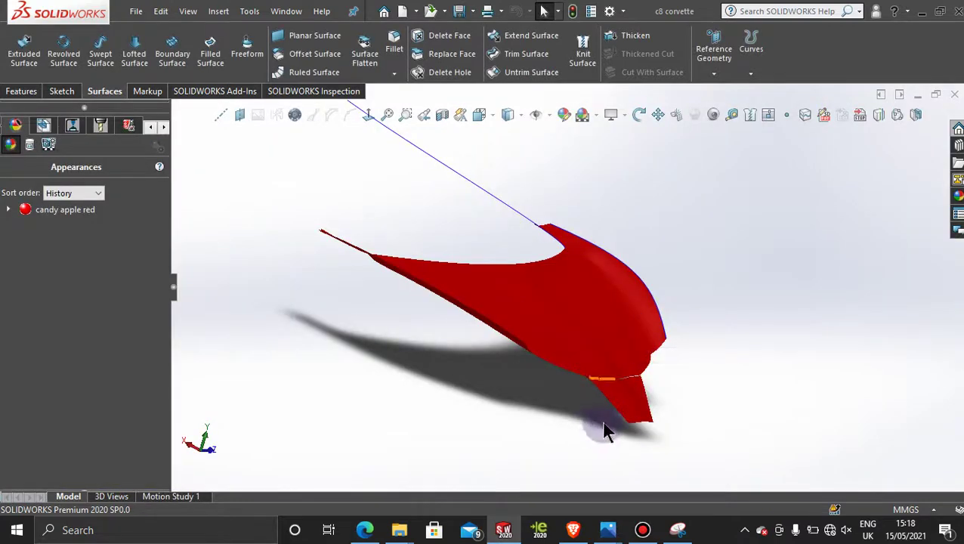
Step: Delete the Surface-Knit7 feature at the end of the part's feature history
middle_click_drag(744, 349, 613, 408)
scroll(604, 393, "down", 5)
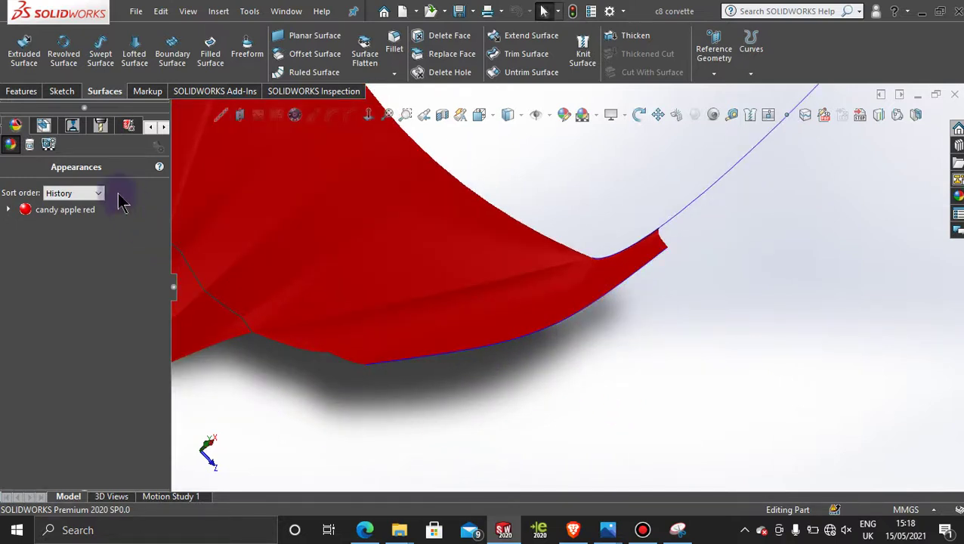
left_click(149, 126)
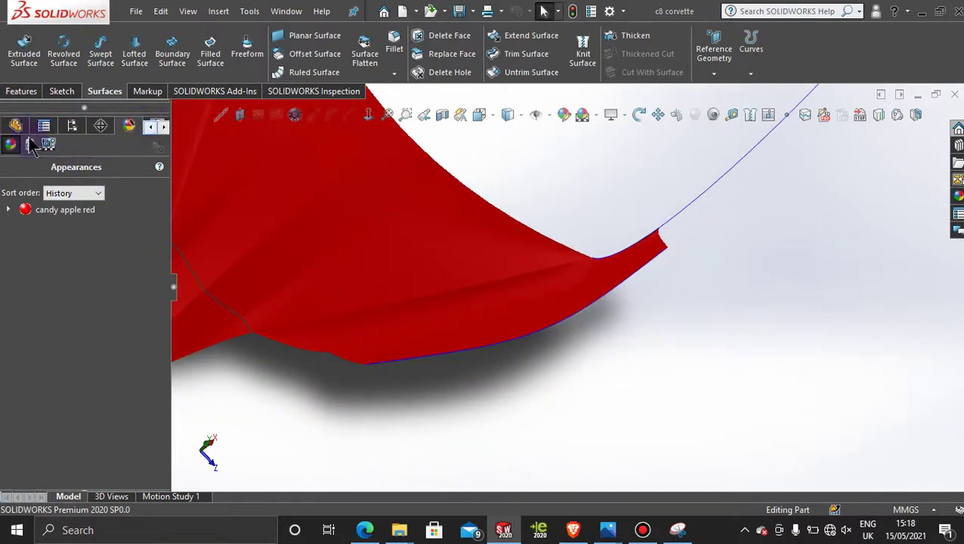
left_click(16, 126)
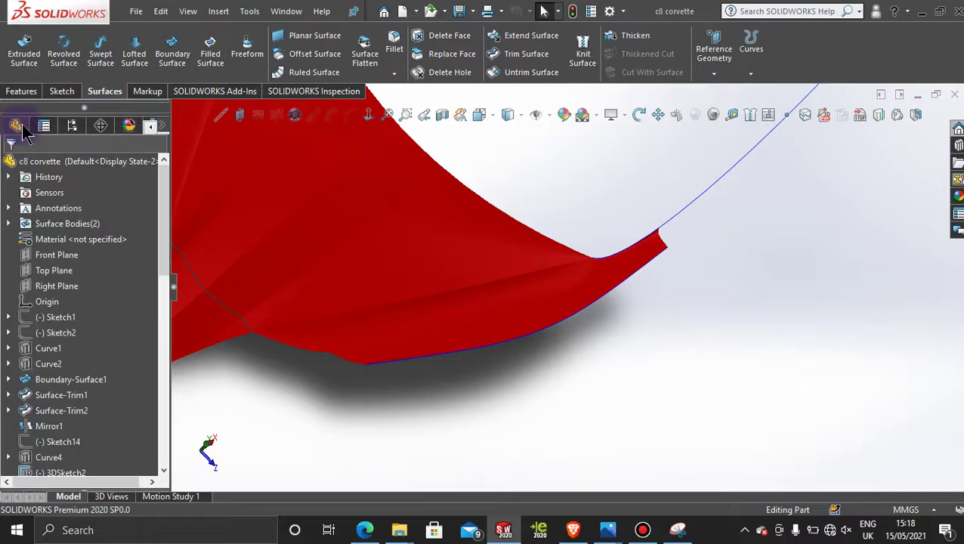
scroll(75, 386, "down", 6)
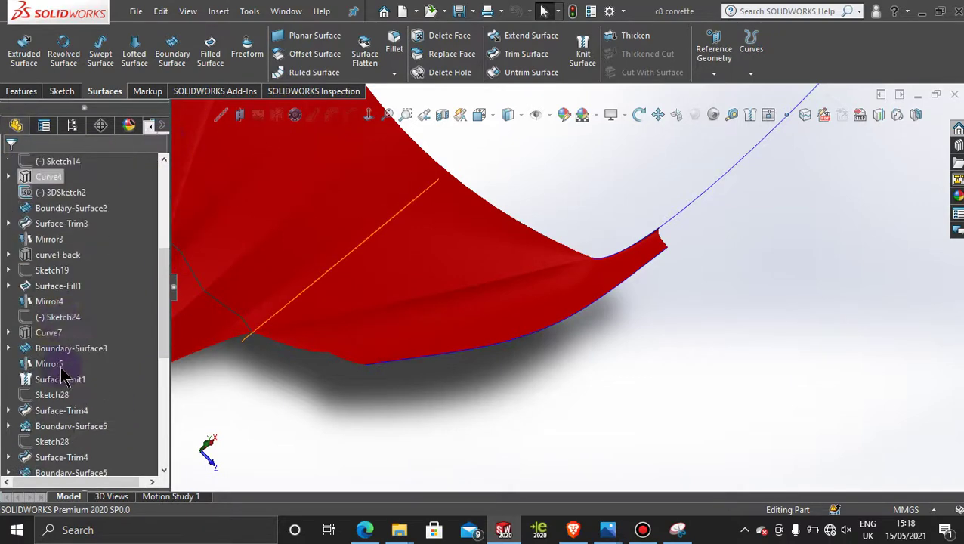
scroll(62, 367, "down", 6)
left_click(53, 455)
right_click(53, 453)
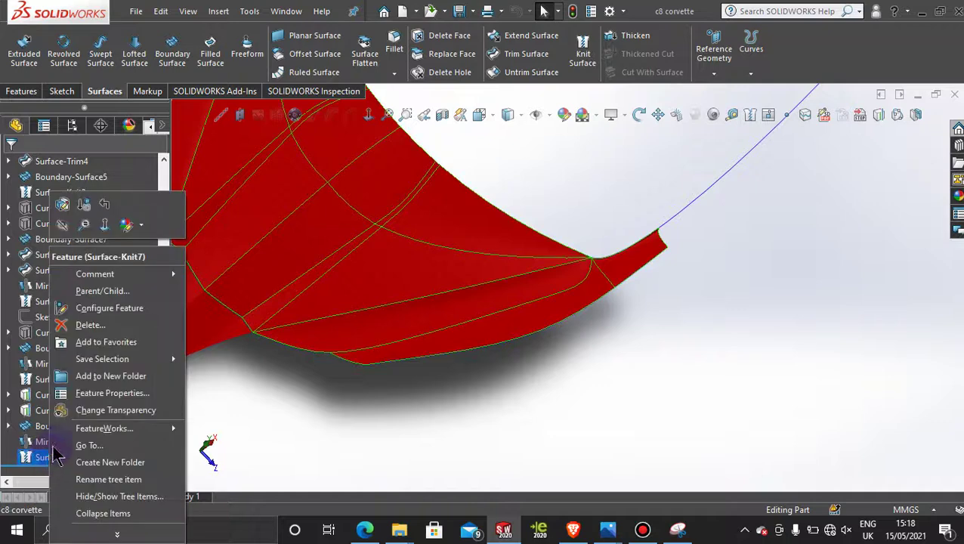
left_click(84, 325)
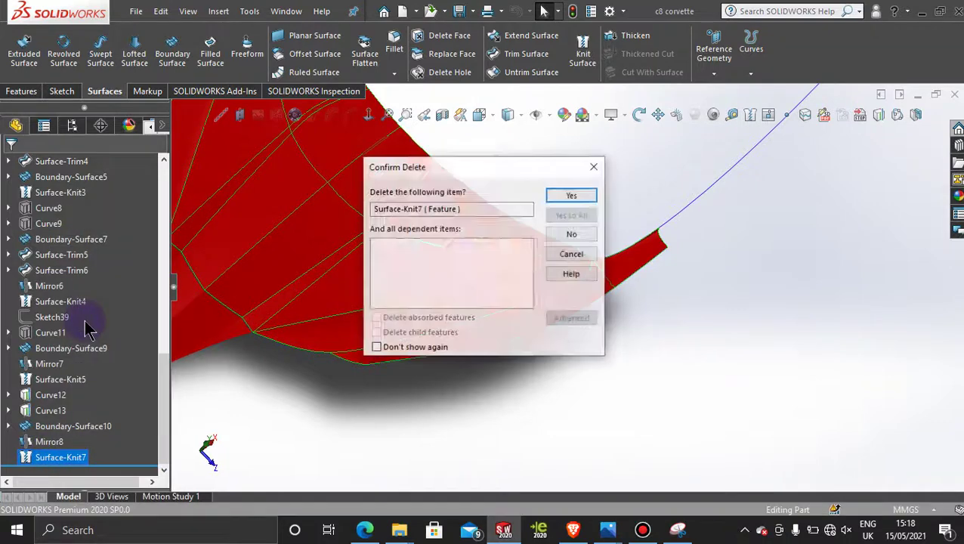
left_click(568, 197)
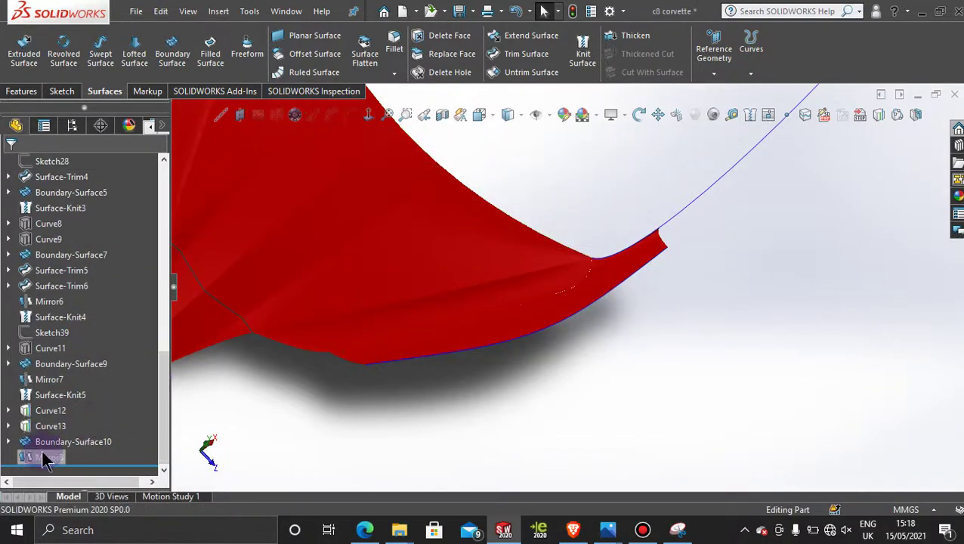
Step: Delete the Mirror8 and Boundary-Surface10 features, keeping the boundary surface's absorbed sketches
right_click(45, 458)
left_click(75, 325)
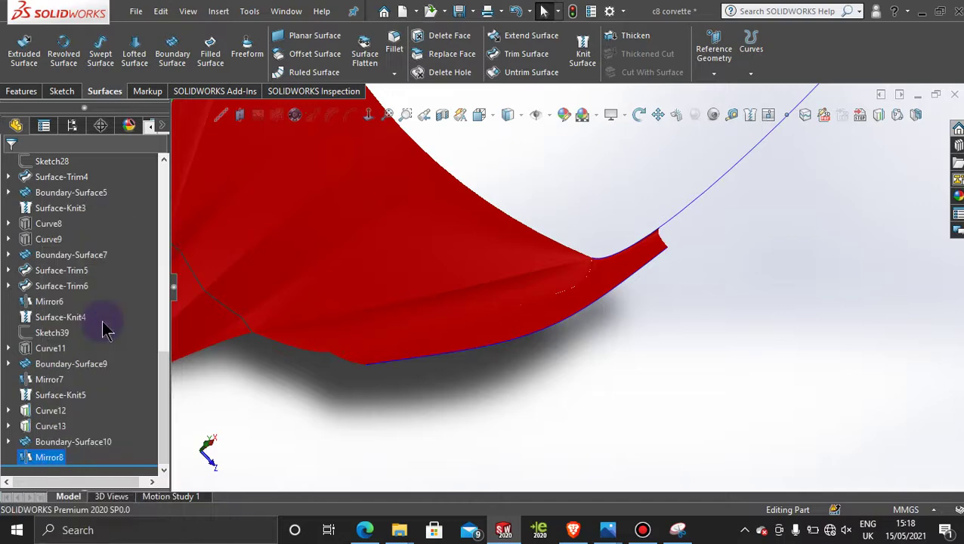
left_click(568, 194)
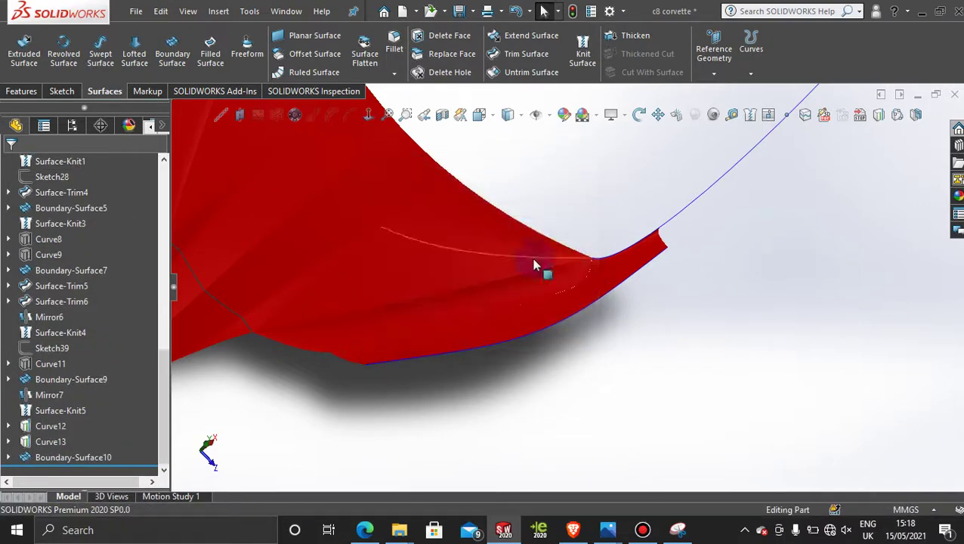
right_click(70, 458)
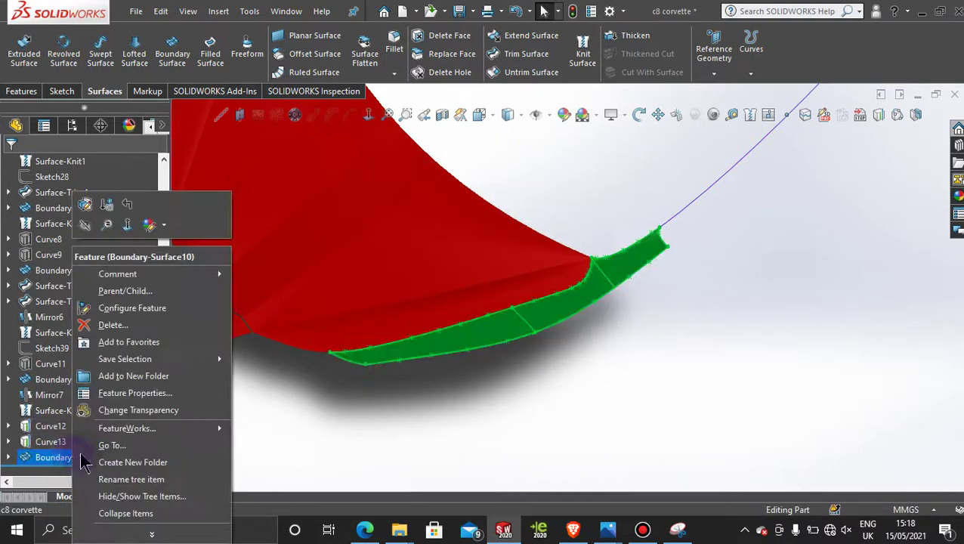
left_click(135, 325)
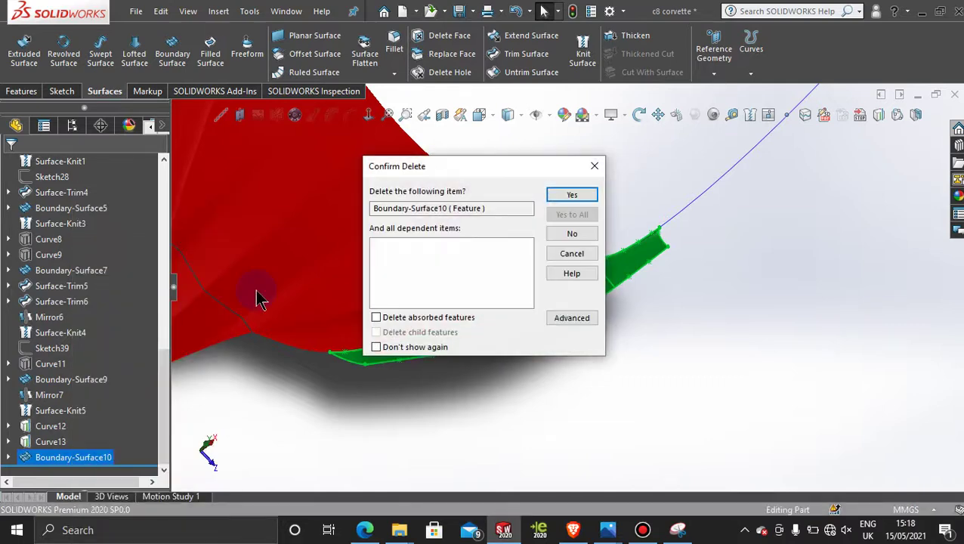
left_click(572, 194)
Step: Delete 3DSketch14 along the lower front curve and 3DSketch13 along the red surface's edge
mouse_move(553, 204)
middle_mouse_down()
mouse_move(496, 204)
mouse_move(522, 275)
mouse_move(436, 331)
mouse_move(409, 329)
mouse_move(512, 302)
middle_mouse_up()
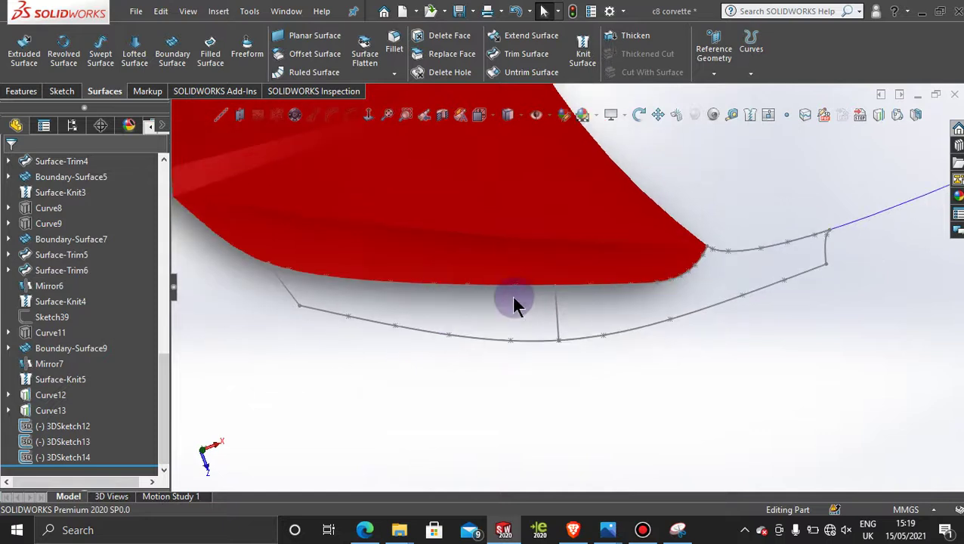
right_click(482, 337)
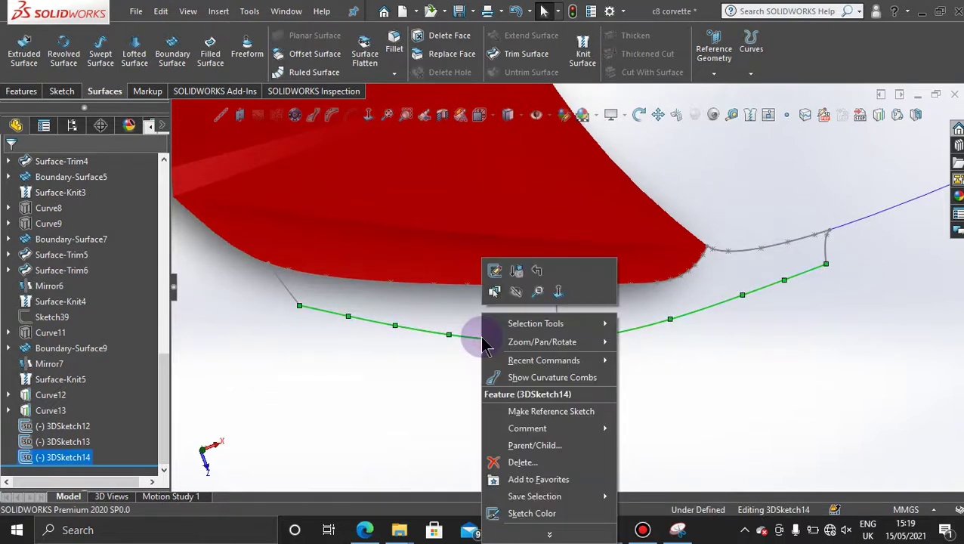
left_click(533, 464)
left_click(576, 190)
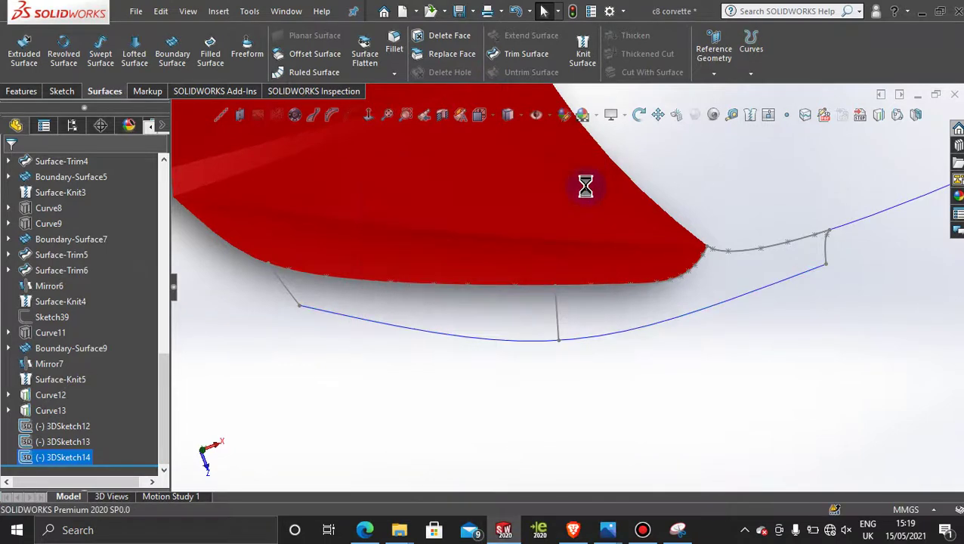
right_click(497, 288)
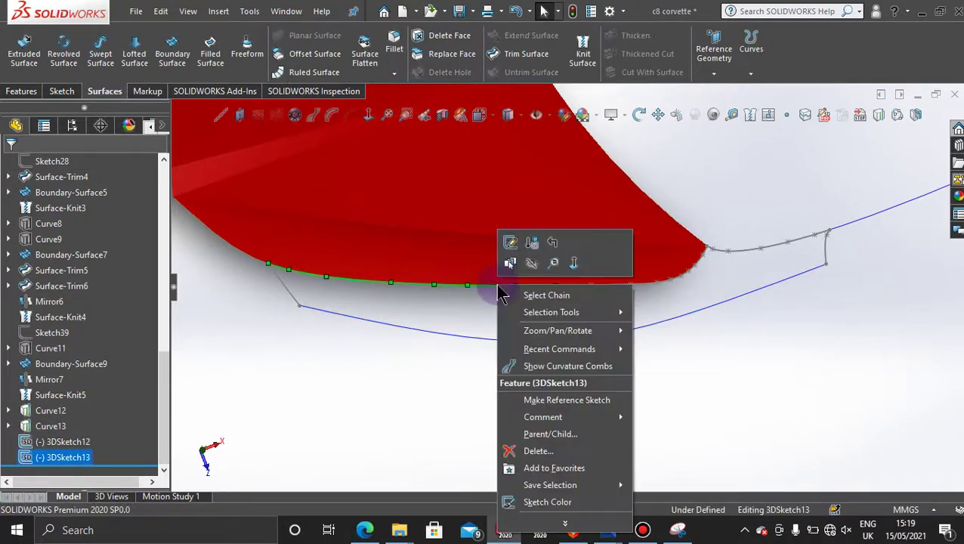
left_click(538, 453)
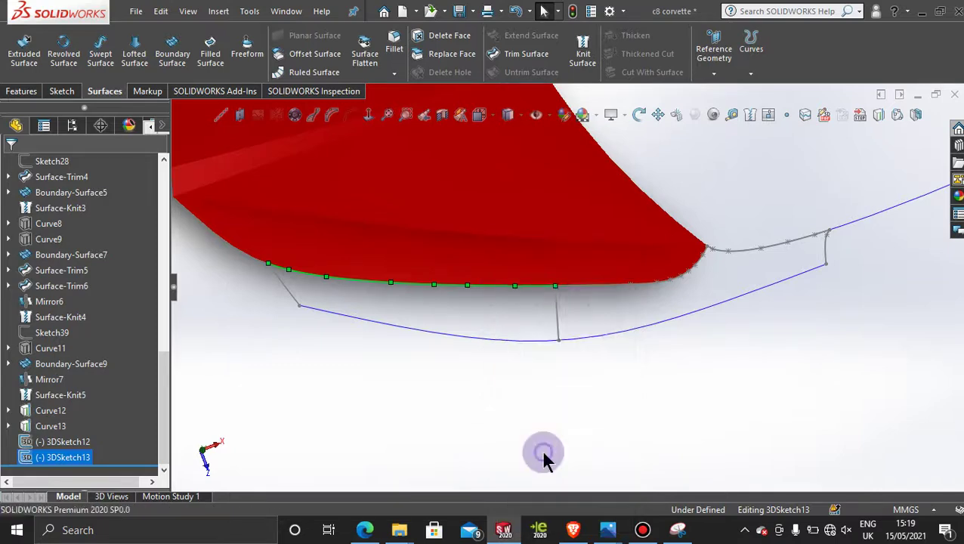
left_click(572, 195)
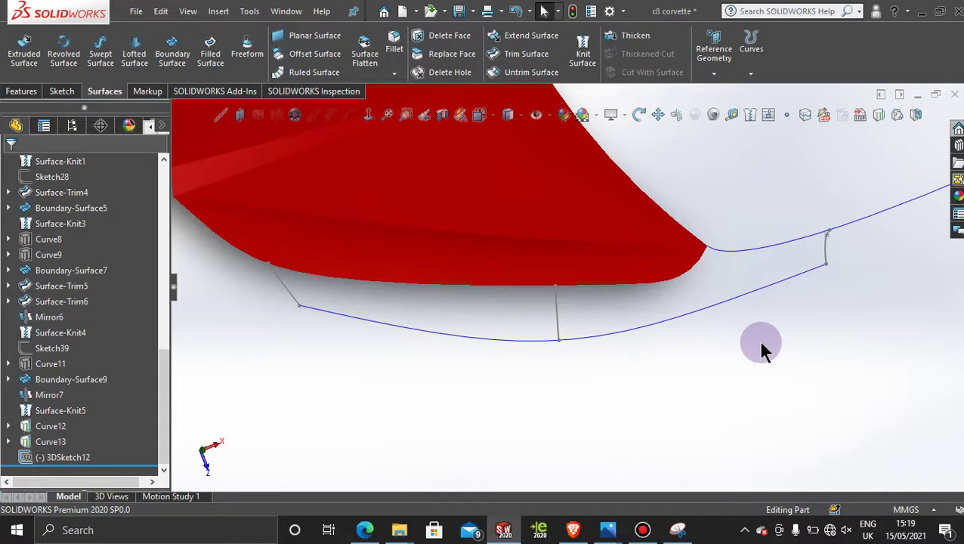
Step: Sketch a 3D spline about 20 mm long from the red surface's pointed front tip to the lower blue curve
left_click(65, 91)
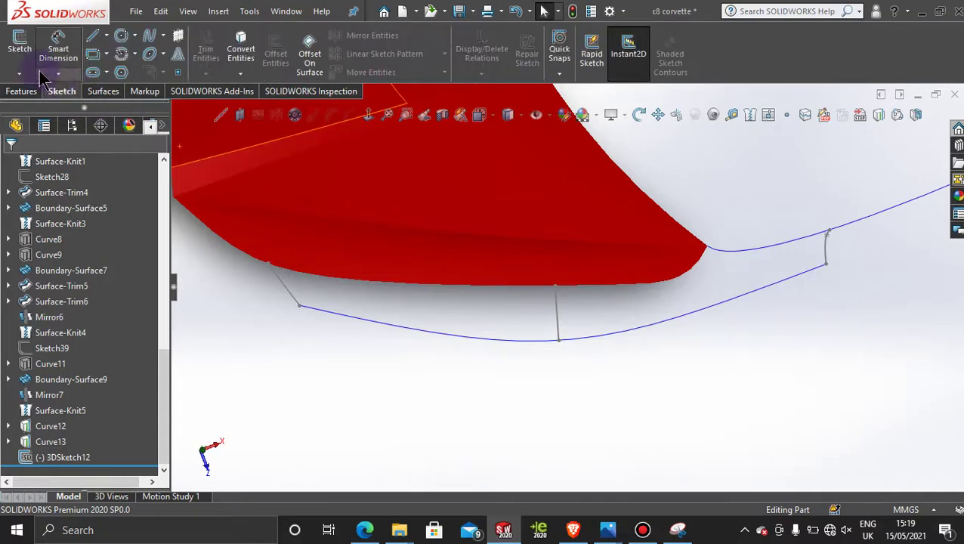
left_click(19, 73)
left_click(34, 106)
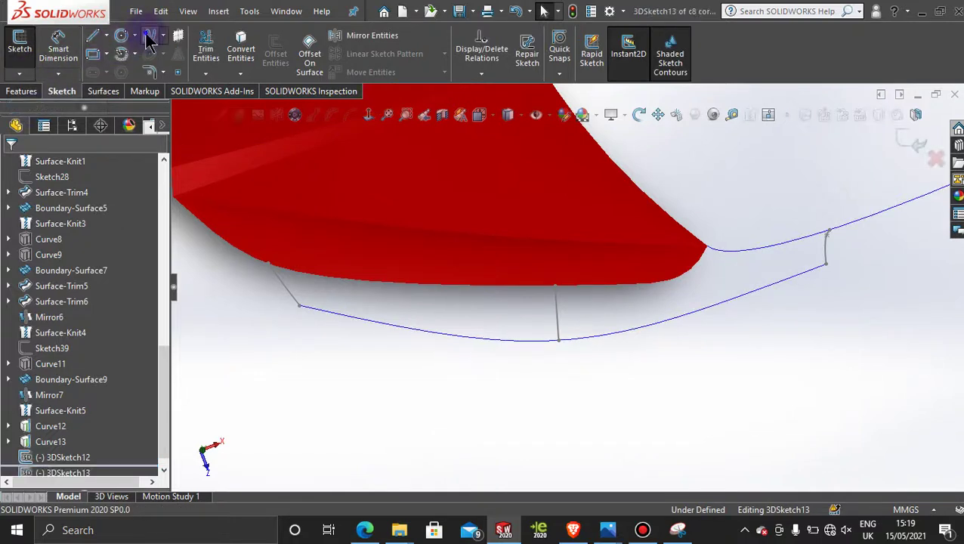
left_click(149, 38)
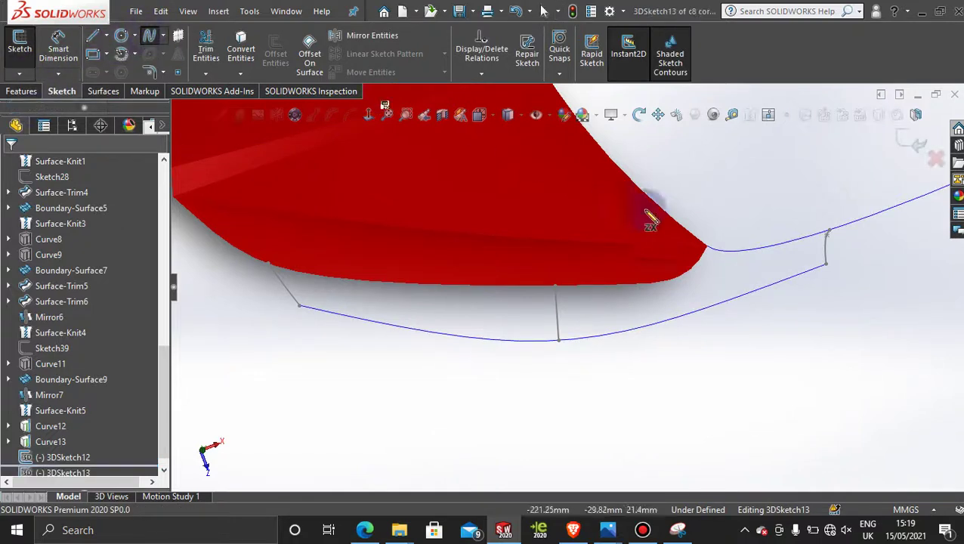
left_click(708, 247)
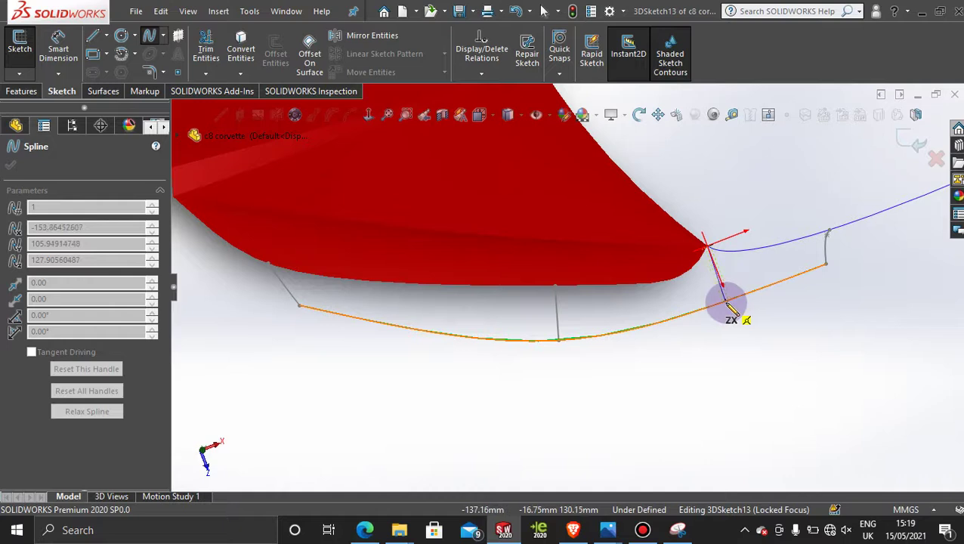
left_click(726, 303)
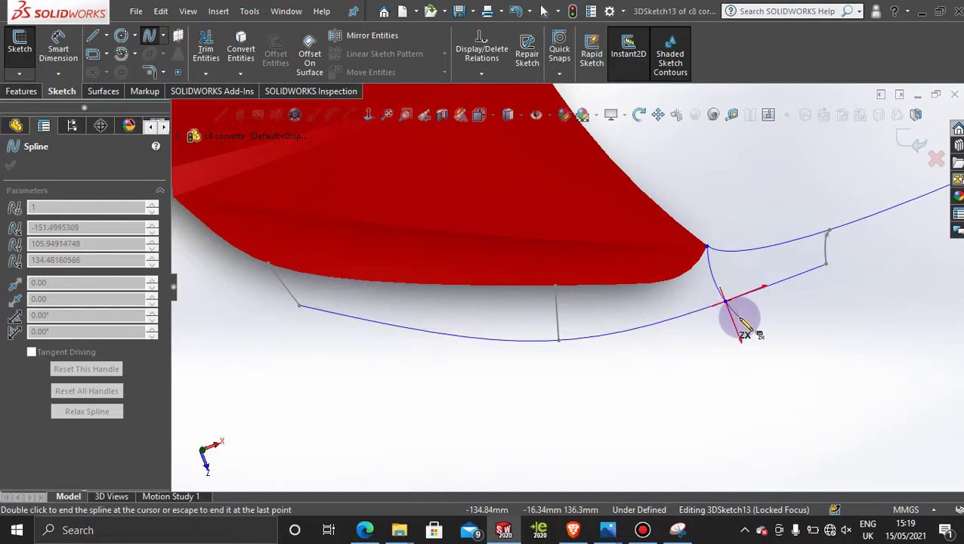
double_click(739, 320)
mouse_move(734, 304)
middle_mouse_down()
mouse_move(720, 232)
mouse_move(688, 221)
mouse_move(802, 402)
mouse_move(688, 398)
mouse_move(647, 408)
mouse_move(742, 387)
mouse_move(813, 351)
mouse_move(775, 262)
mouse_move(725, 294)
mouse_move(806, 338)
middle_mouse_up()
scroll(763, 316, "down", 5)
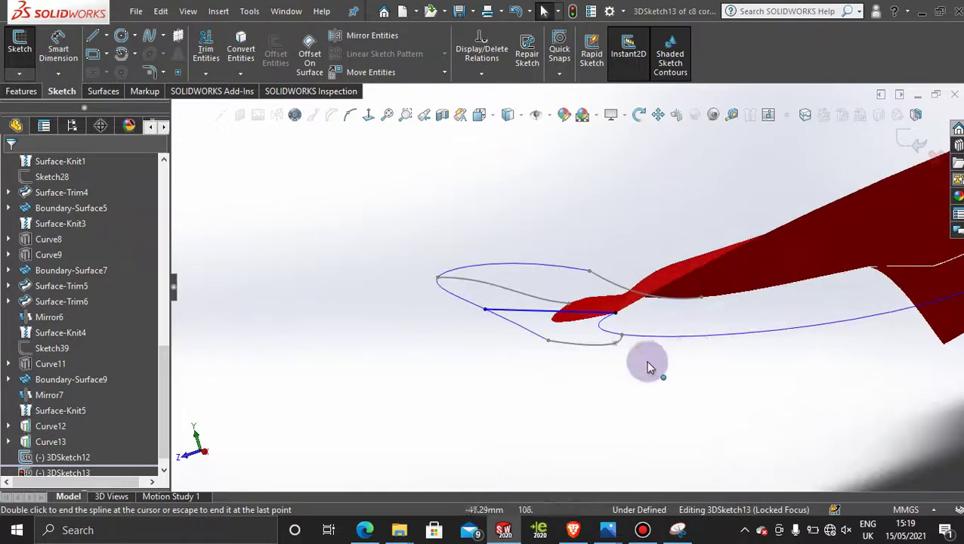
middle_click_drag(613, 366, 609, 352)
scroll(643, 381, "down", 3)
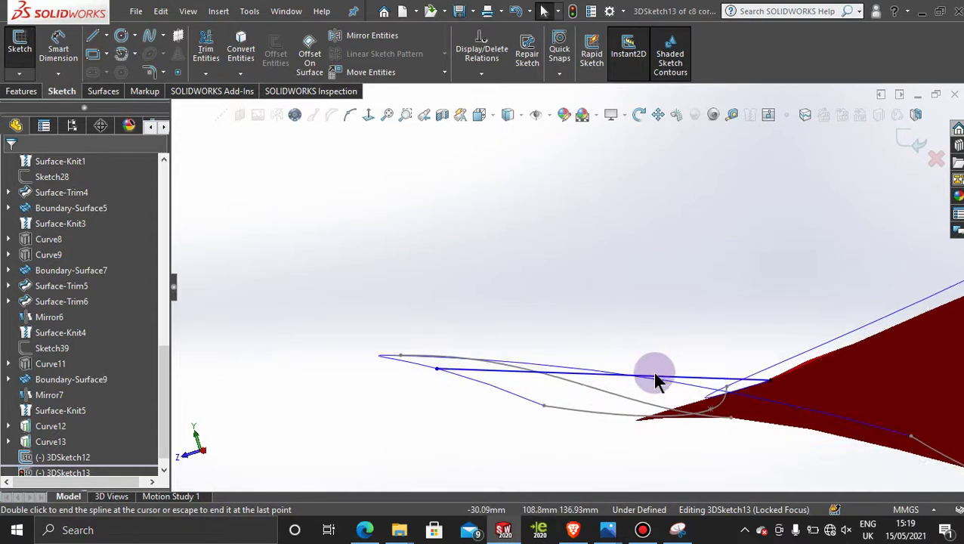
key("Escape")
Step: Bow the new connecting spline slightly downward by adjusting its tangent handle at the lower-curve end, and finish the 3D sketch
left_click(648, 377)
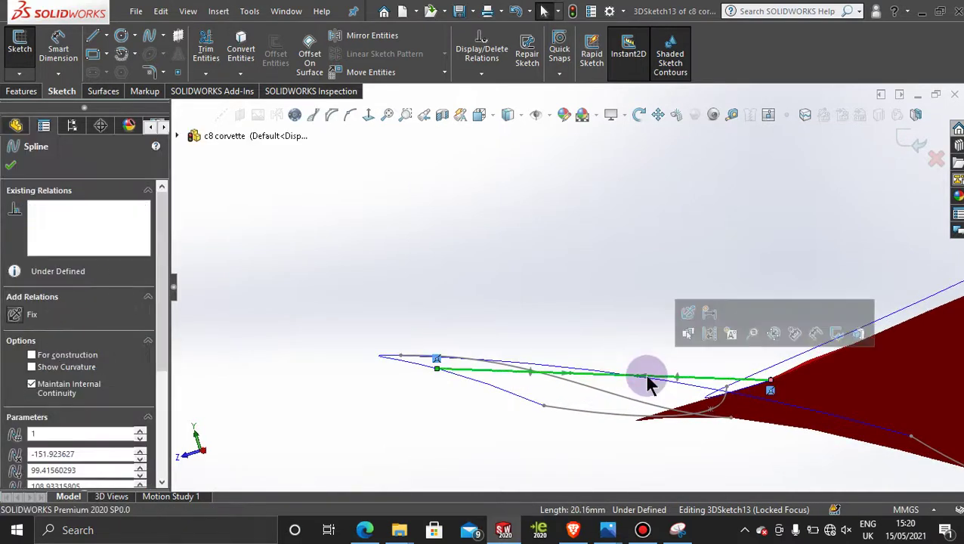
middle_click_drag(648, 383, 580, 409)
key("space")
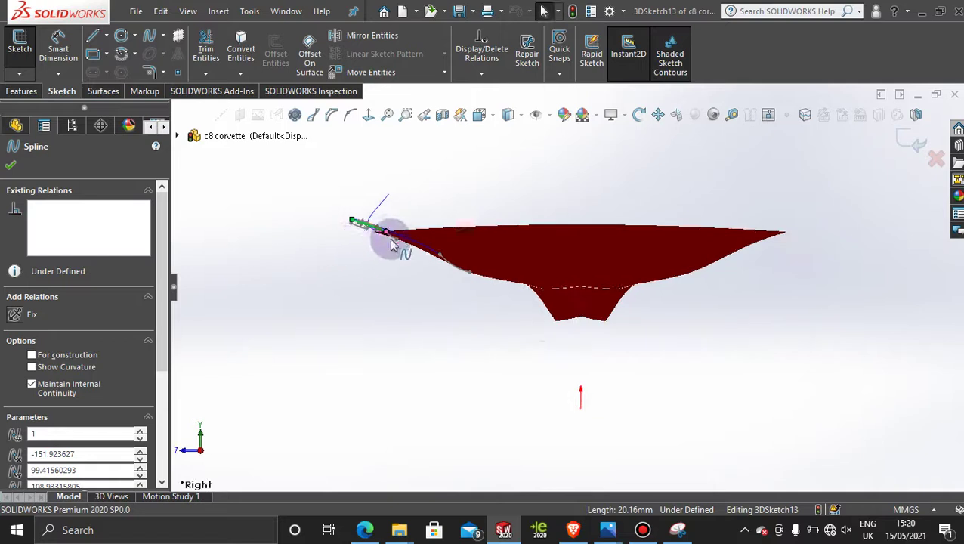
scroll(391, 244, "down", 5)
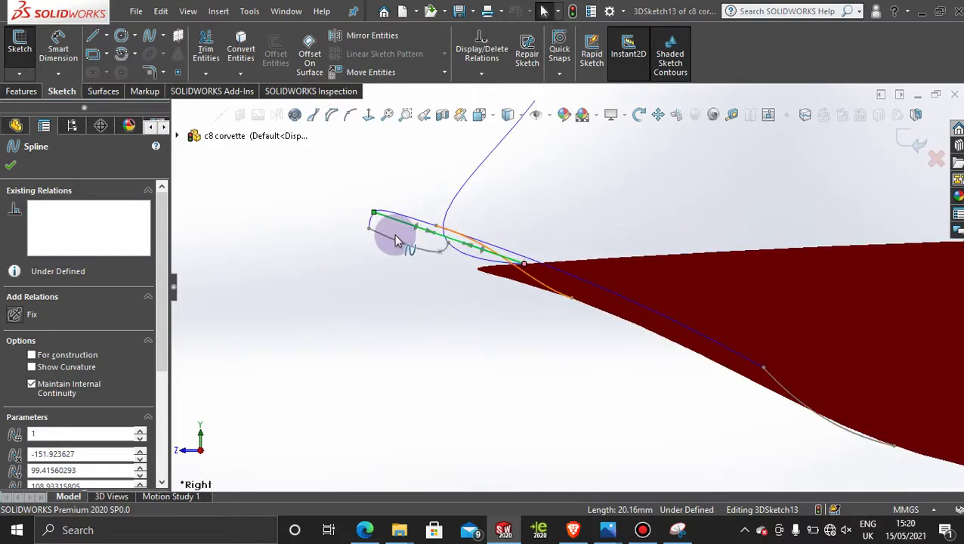
scroll(452, 262, "down", 2)
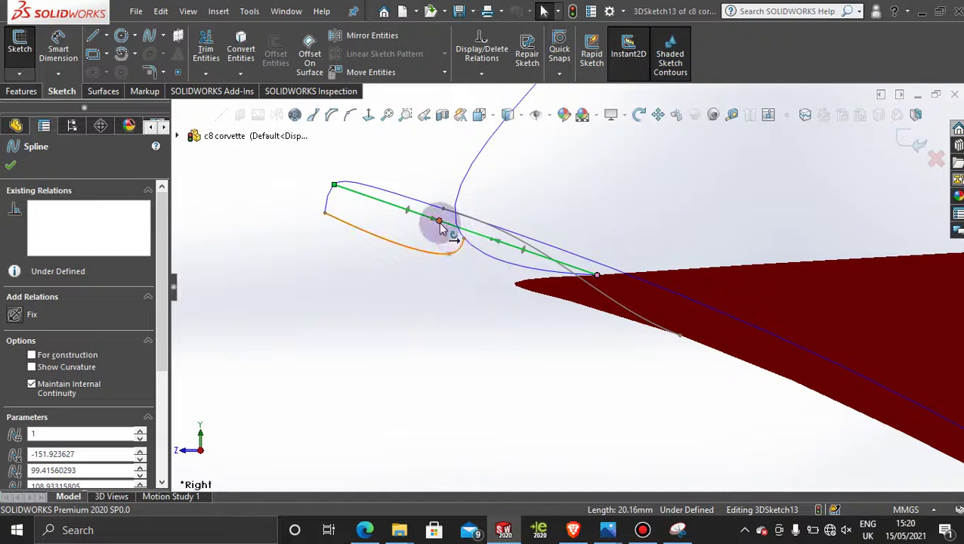
left_click(442, 228)
left_click_drag(439, 232, 436, 232)
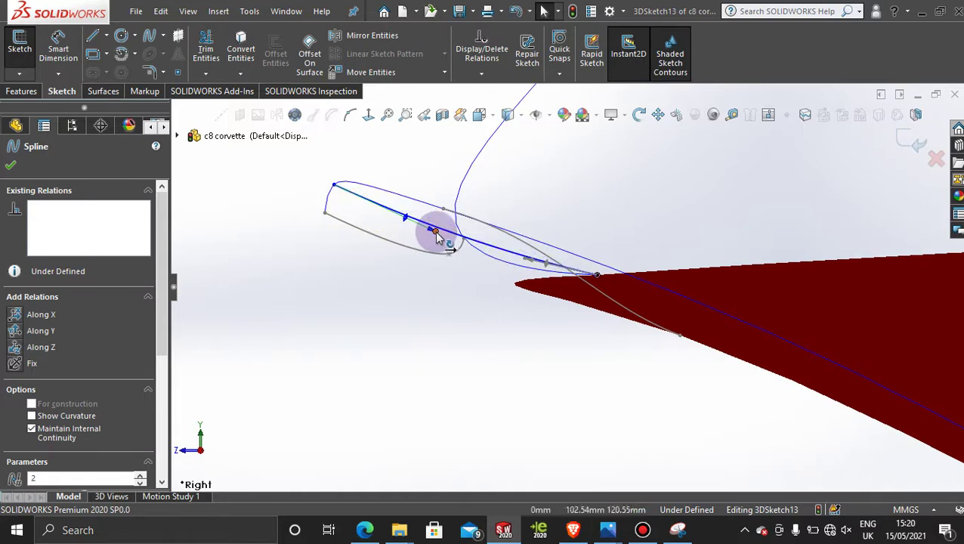
left_click(914, 143)
left_click(914, 134)
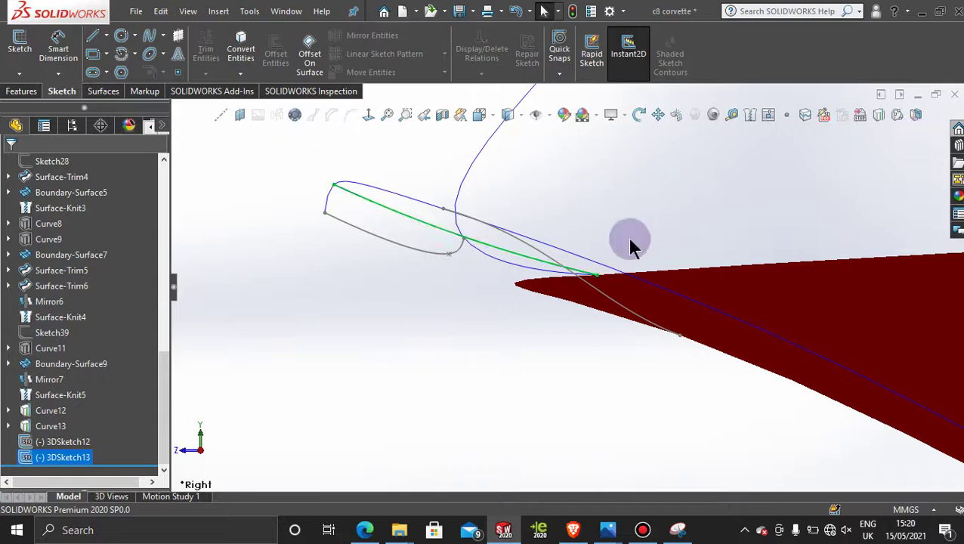
Step: Examine from several angles how the connecting curves run between the red surface's lower edge and the blue curve
scroll(630, 245, "up", 4)
middle_click_drag(632, 224, 582, 381)
scroll(633, 365, "down", 5)
scroll(633, 365, "up", 3)
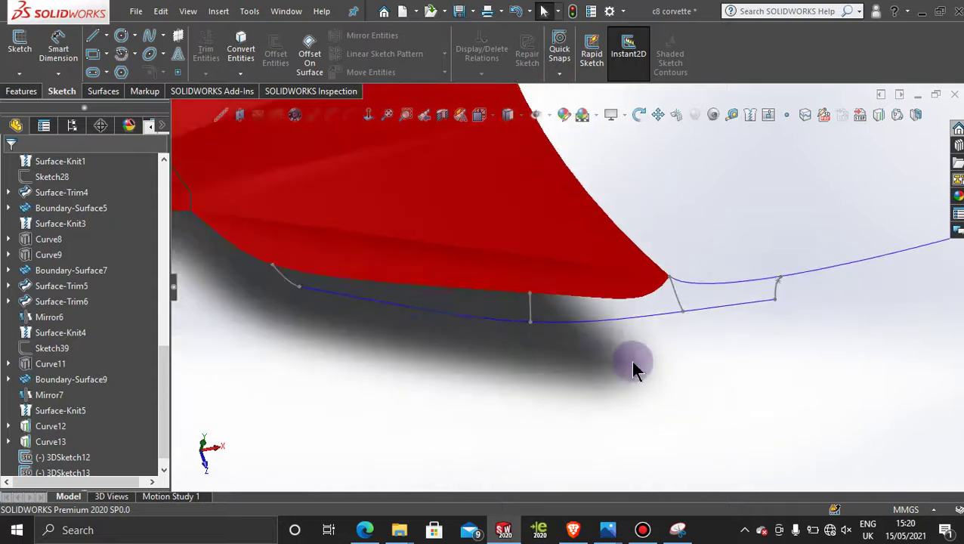
scroll(510, 291, "down", 1)
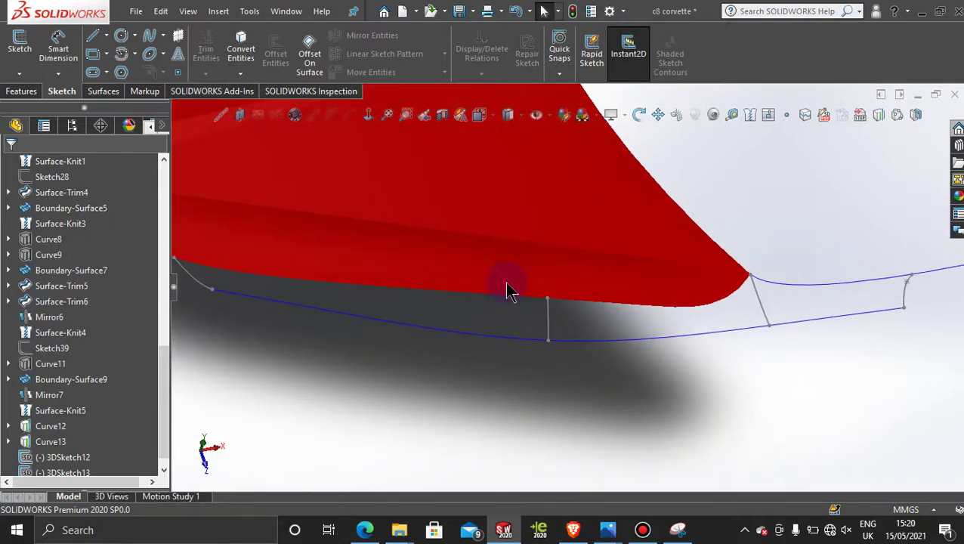
scroll(570, 287, "up", 3)
middle_click_drag(678, 330, 624, 402)
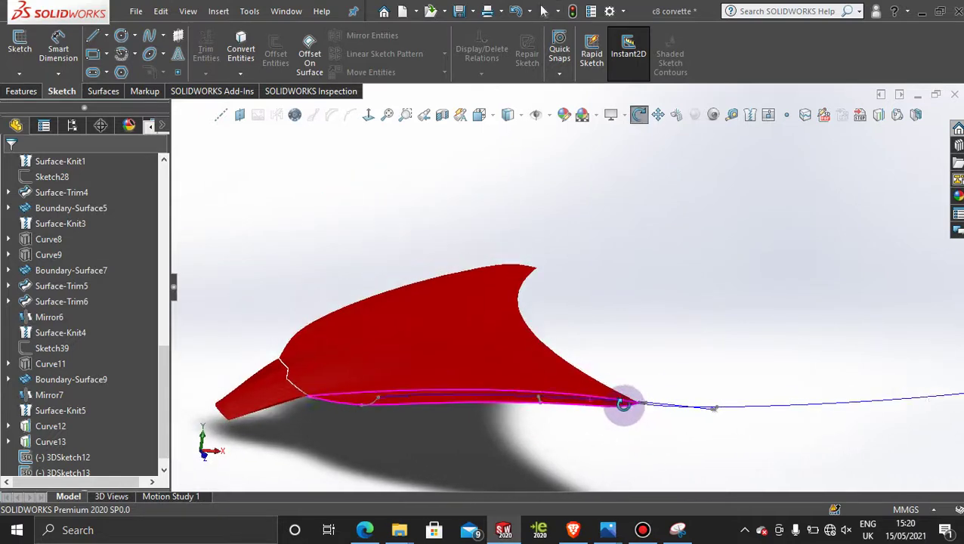
scroll(625, 404, "down", 5)
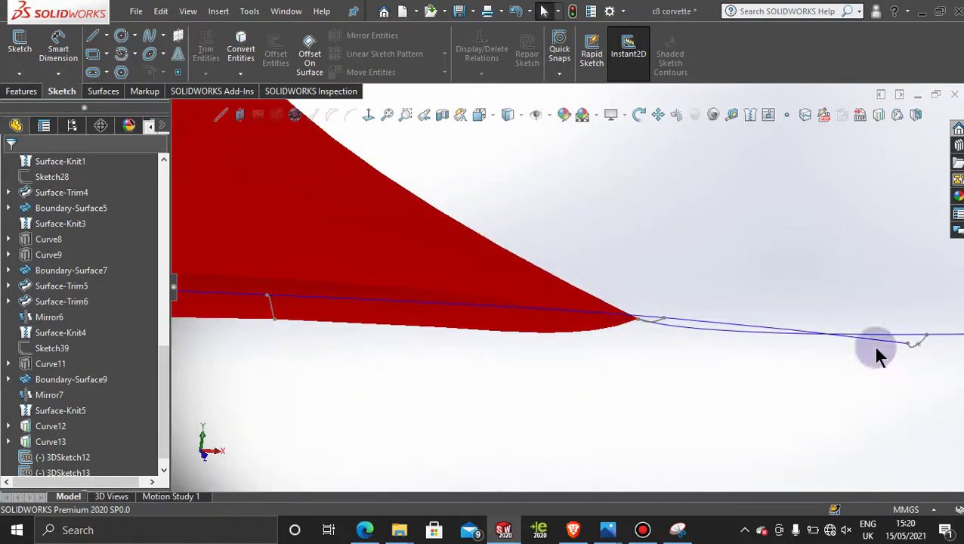
scroll(534, 318, "up", 5)
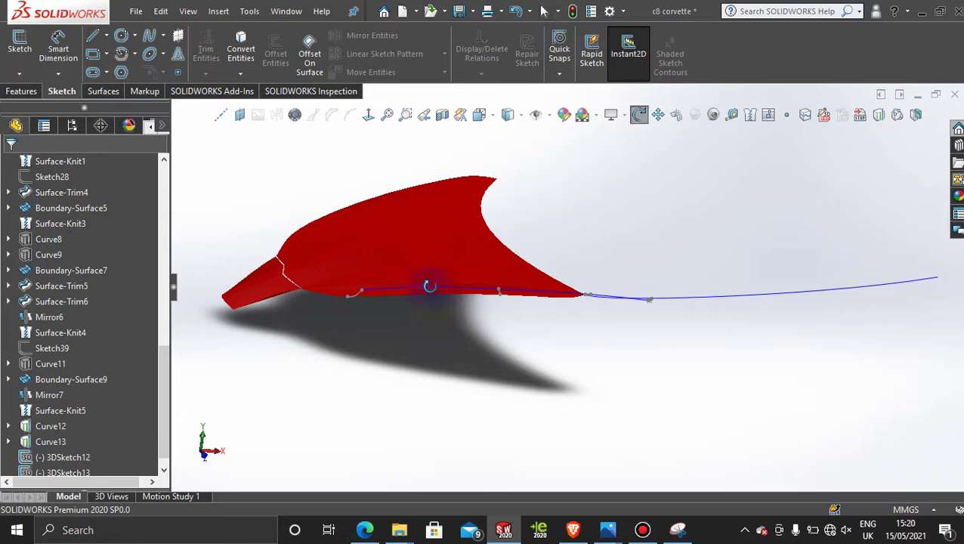
middle_click_drag(431, 279, 432, 376)
scroll(433, 376, "up", 3)
scroll(458, 363, "down", 4)
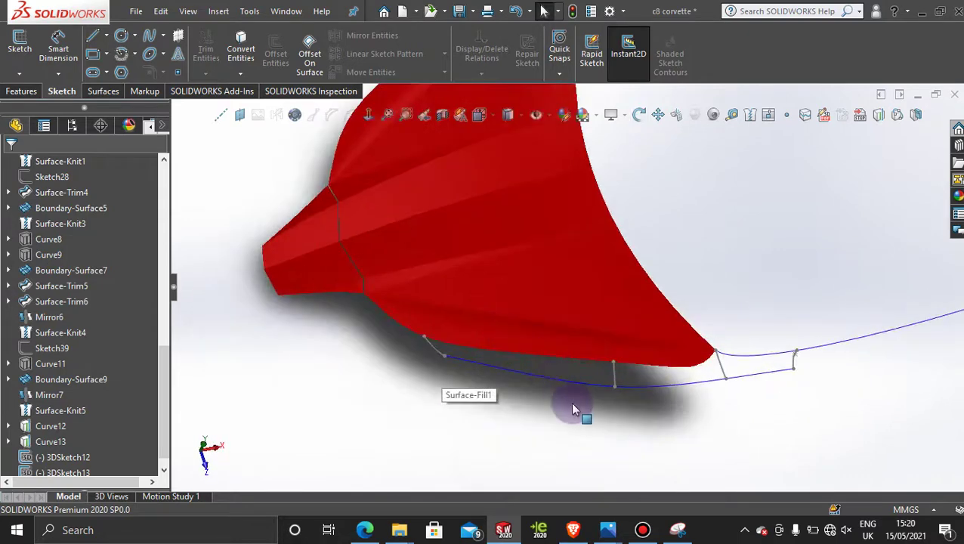
middle_click_drag(571, 402, 499, 399)
scroll(463, 335, "down", 3)
scroll(500, 392, "up", 1)
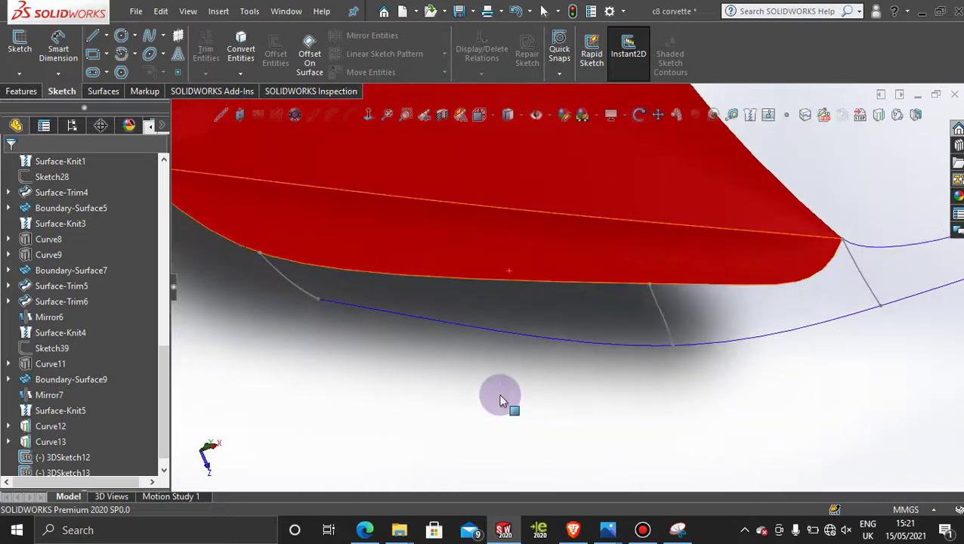
scroll(503, 391, "up", 2)
scroll(645, 261, "down", 2)
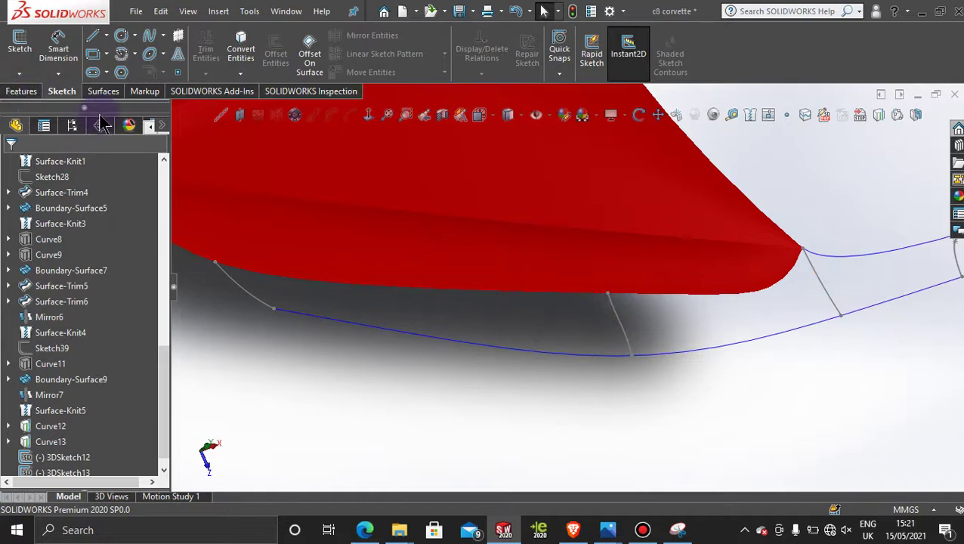
Step: Trace a multi-point spline in a new 3D sketch along the red surface's lower edge, between the rear and middle connecting curves
left_click(28, 75)
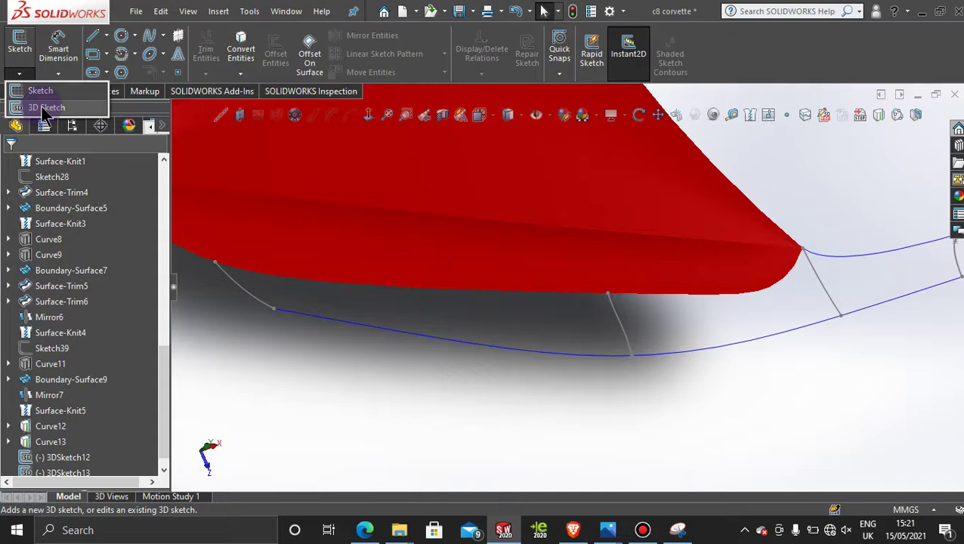
left_click(43, 108)
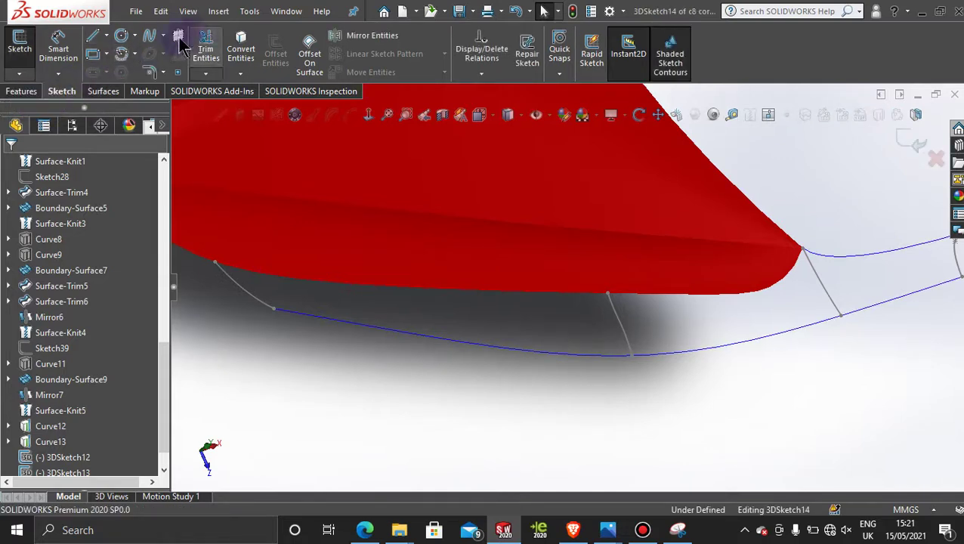
left_click(149, 41)
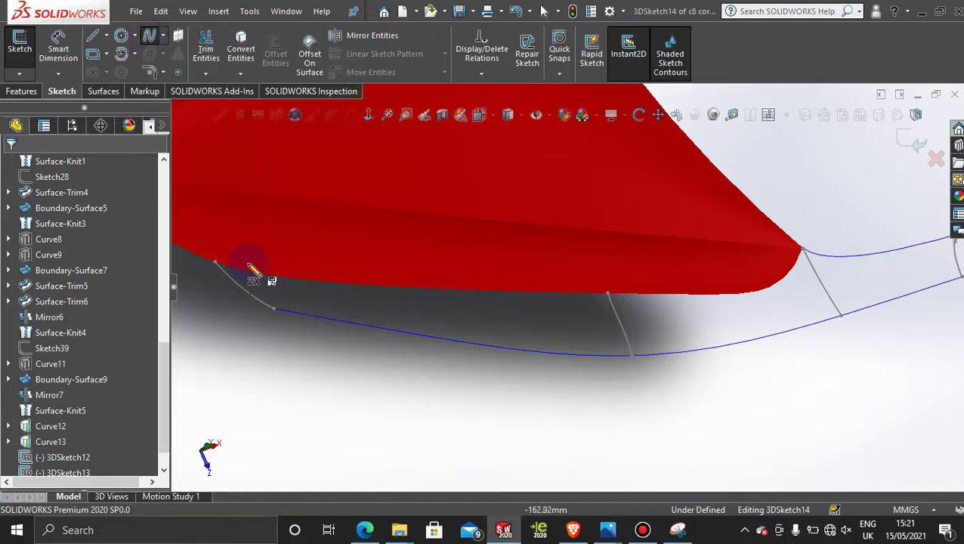
left_click(217, 266)
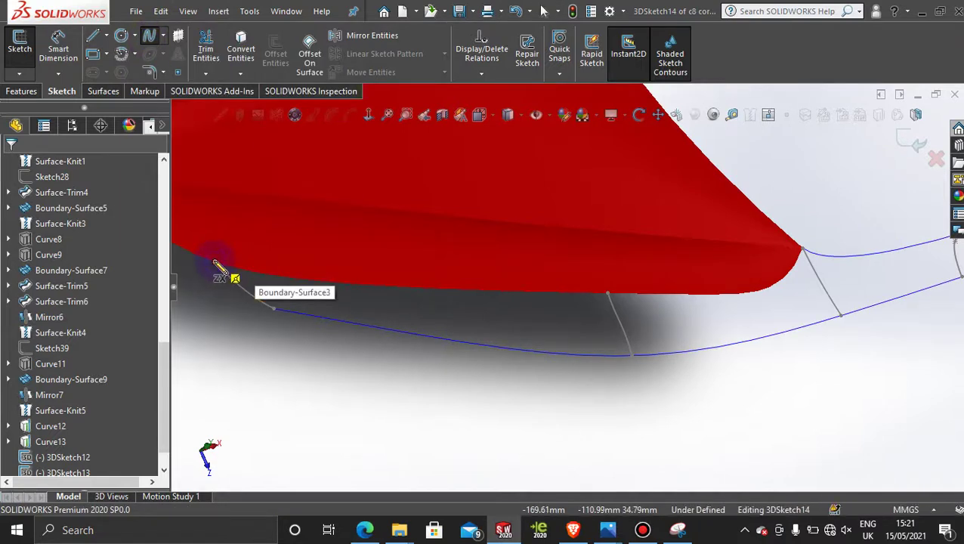
left_click(216, 266)
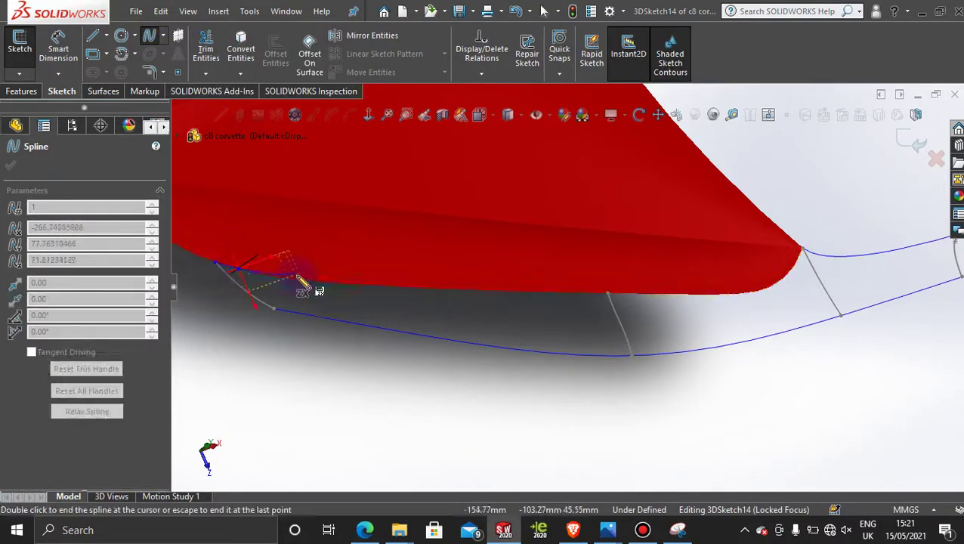
left_click(382, 285)
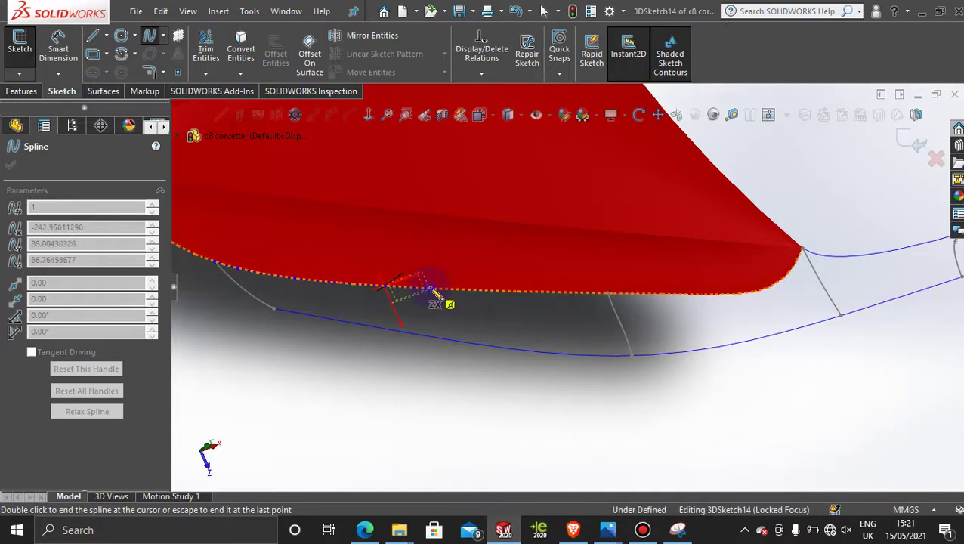
left_click(544, 291)
left_click(579, 293)
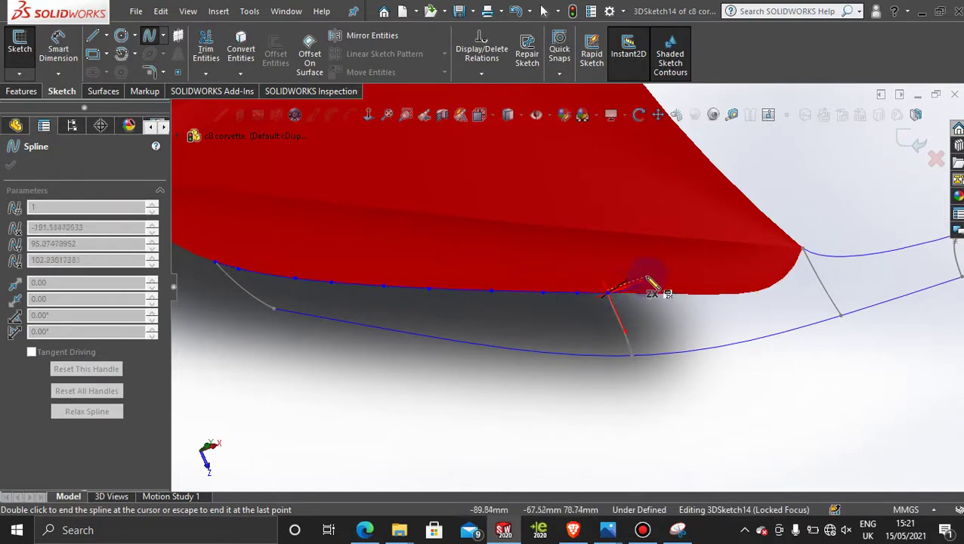
key("Escape")
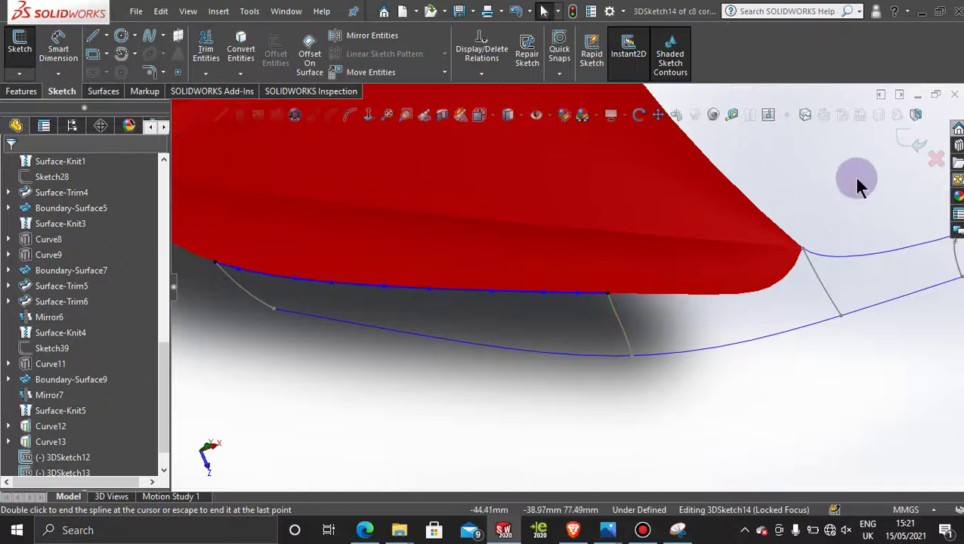
left_click(918, 140)
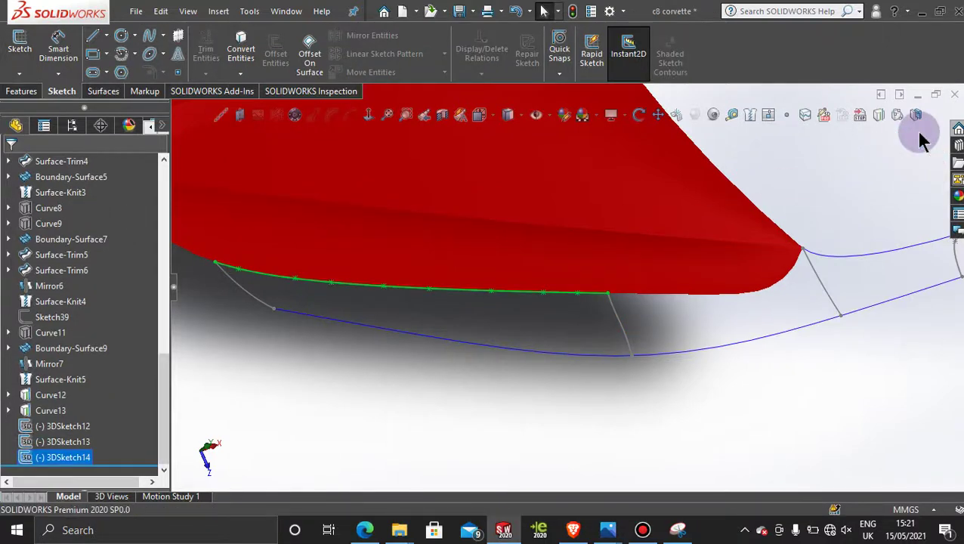
left_click(406, 415)
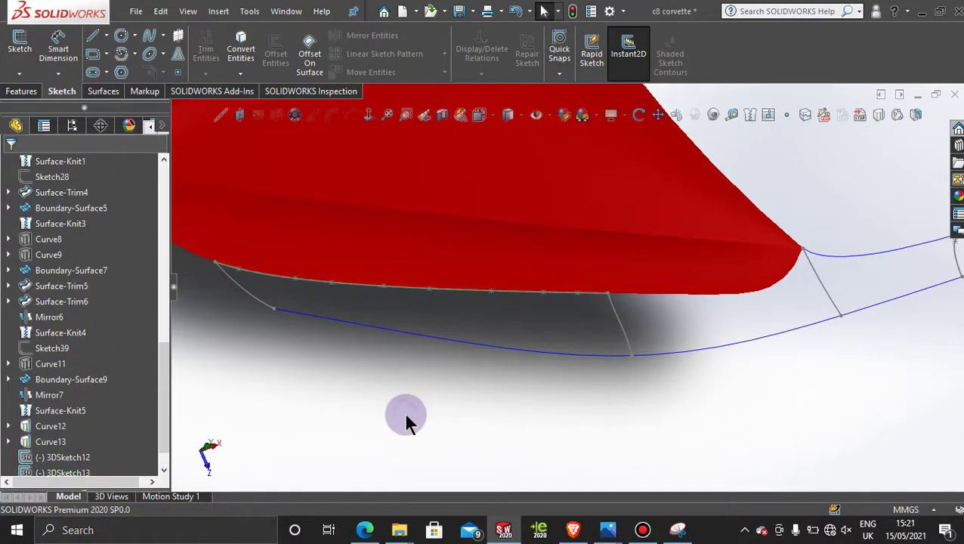
Step: Trace a multi-point spline in a new 3D sketch along the lower blue curve, between the rear and middle connecting curves
left_click(27, 76)
left_click(32, 106)
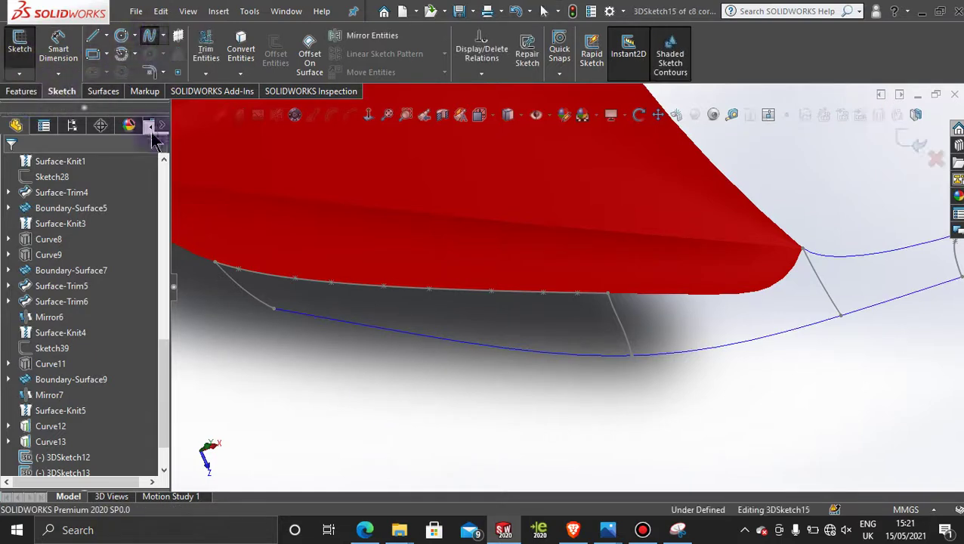
left_click(275, 310)
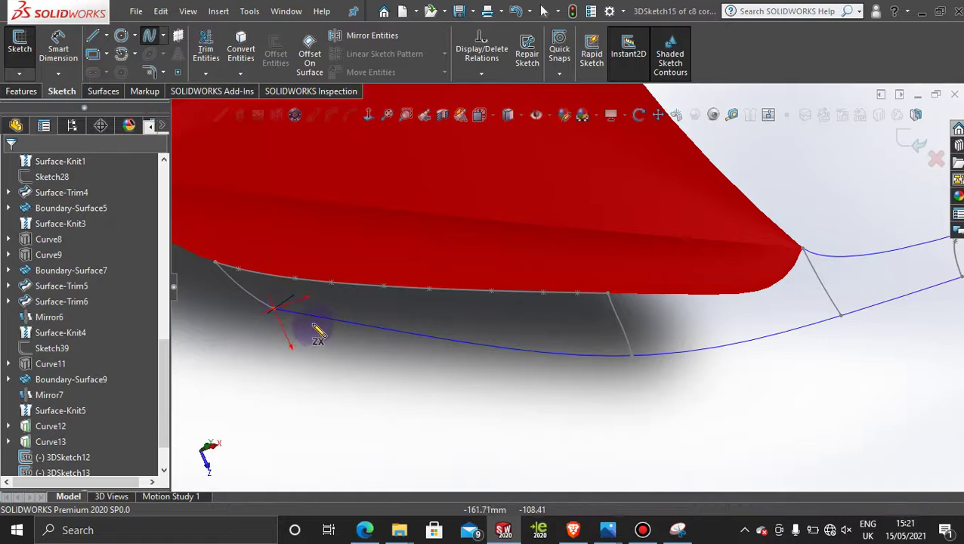
left_click(316, 317)
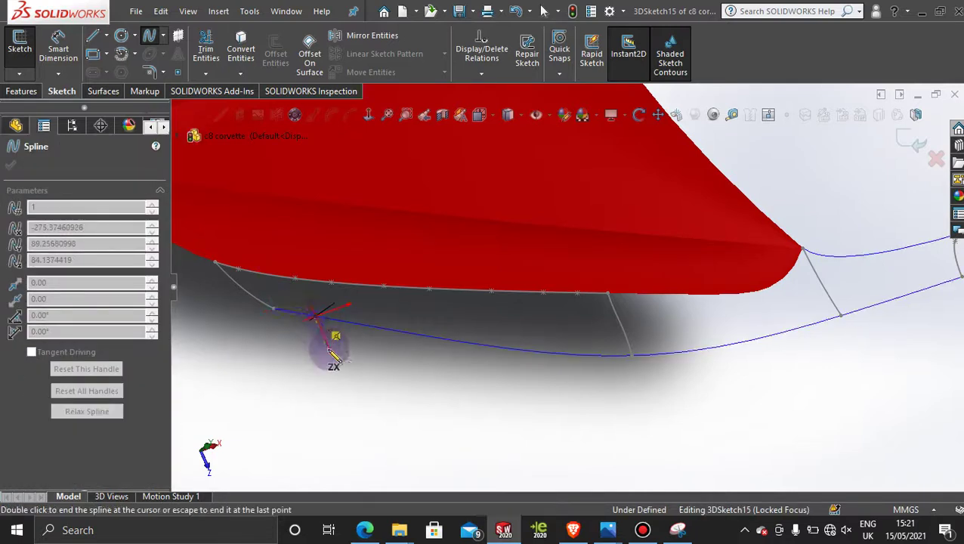
left_click(359, 325)
left_click(409, 334)
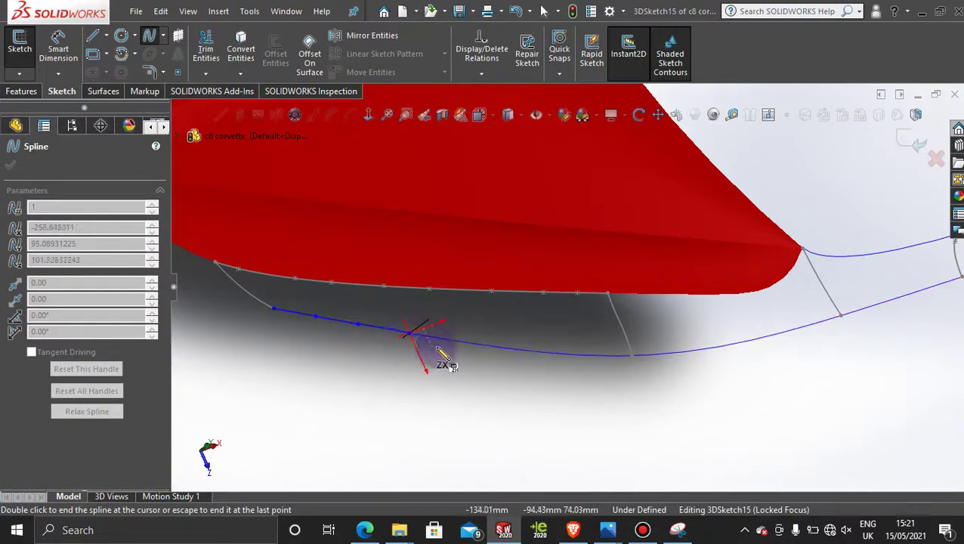
left_click(448, 339)
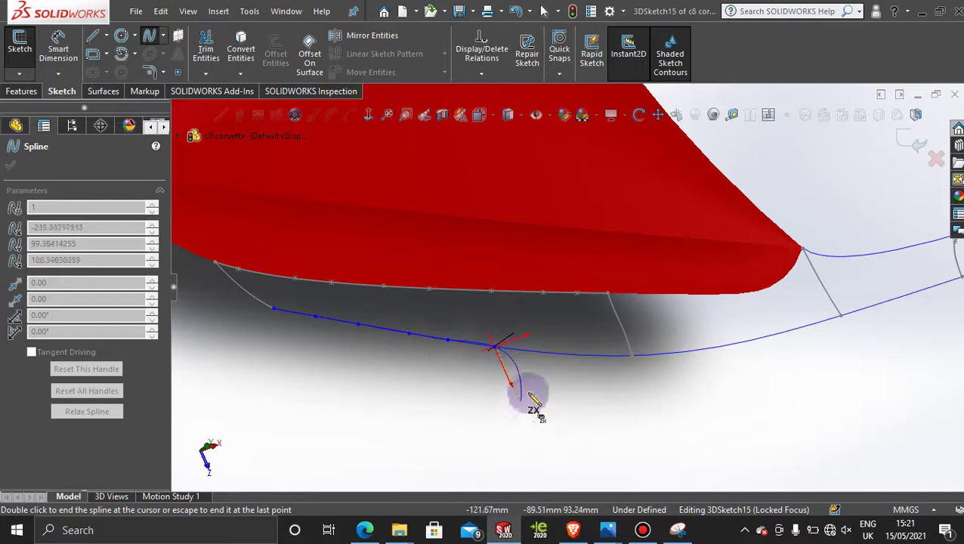
left_click(494, 346)
left_click(542, 352)
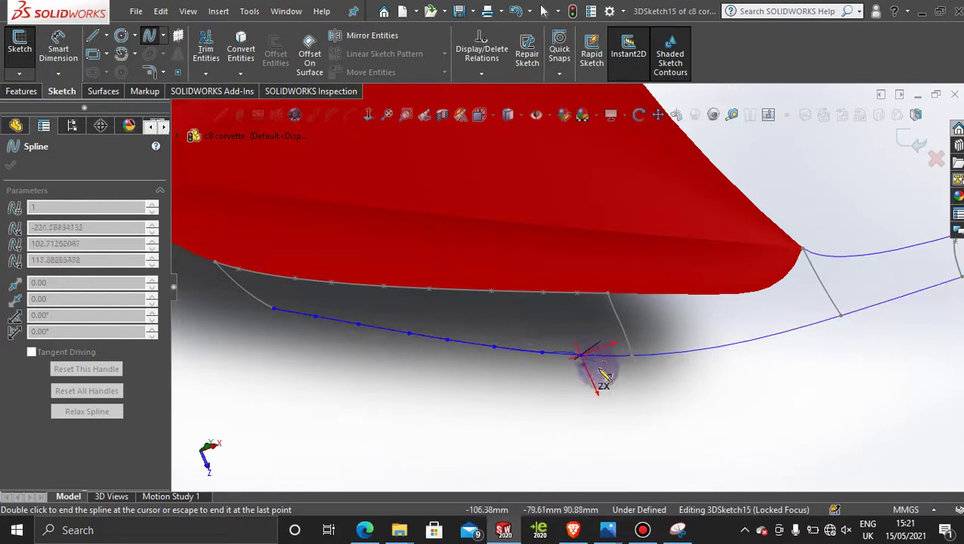
left_click(580, 355)
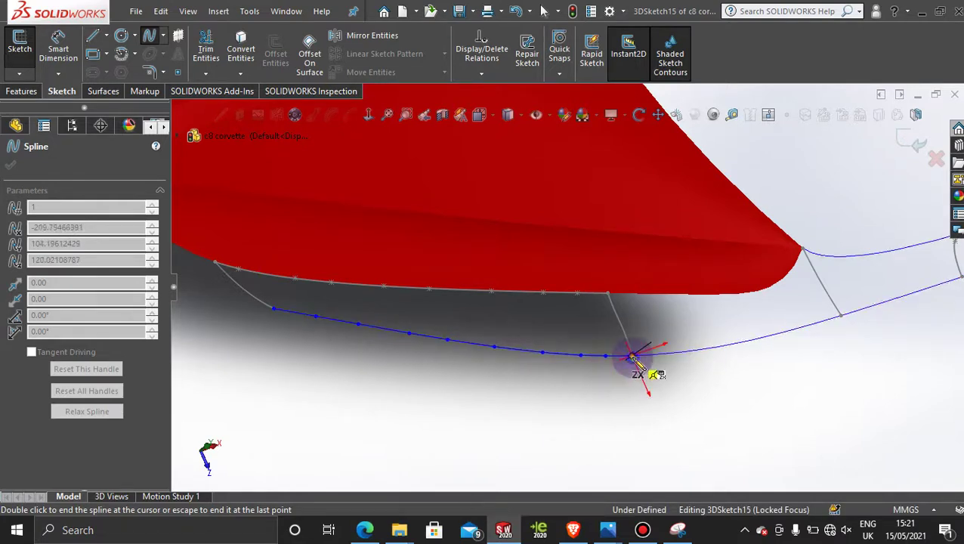
left_click(633, 357)
key("Escape")
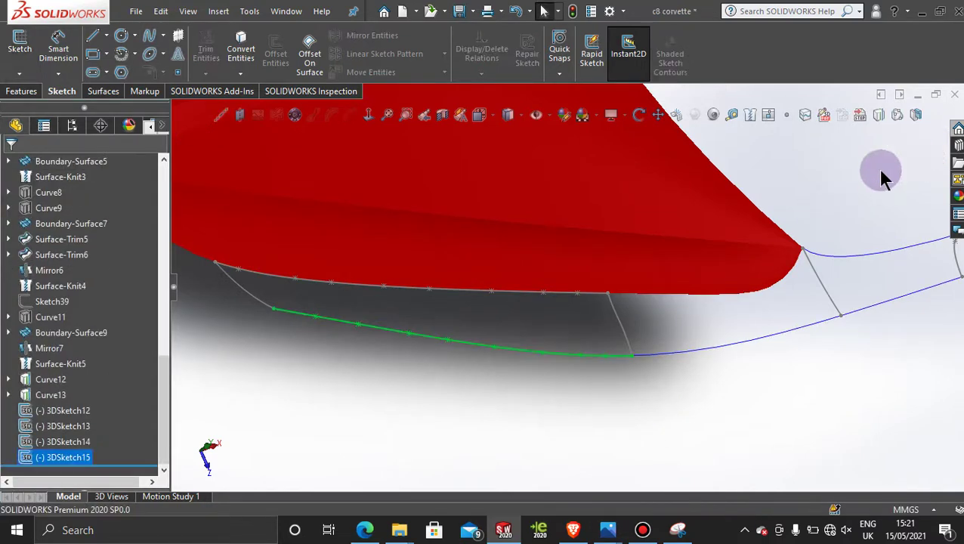
left_click(585, 404)
Step: Start a new 3D sketch with the Spline tool for the front part of the red surface's lower edge
middle_click_drag(590, 399, 752, 261)
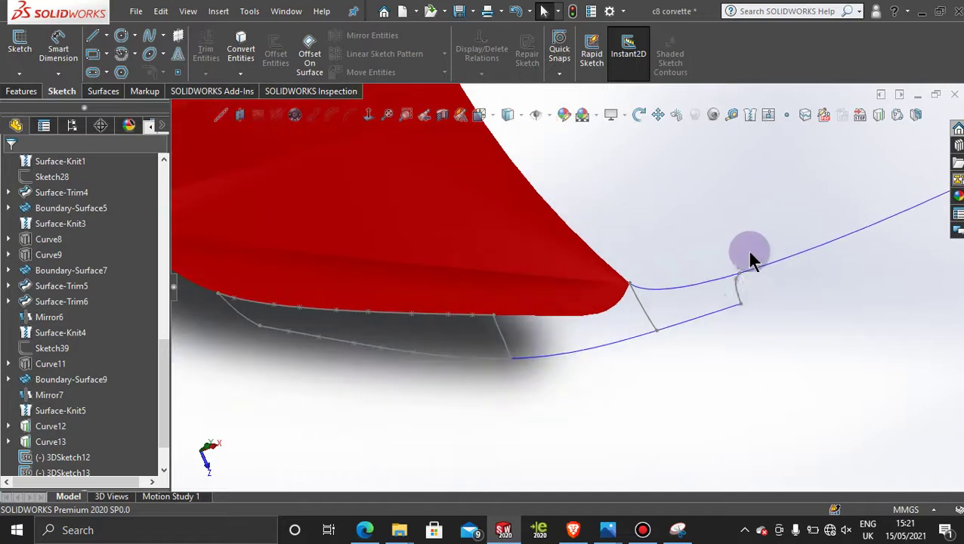
left_click(20, 75)
left_click(47, 108)
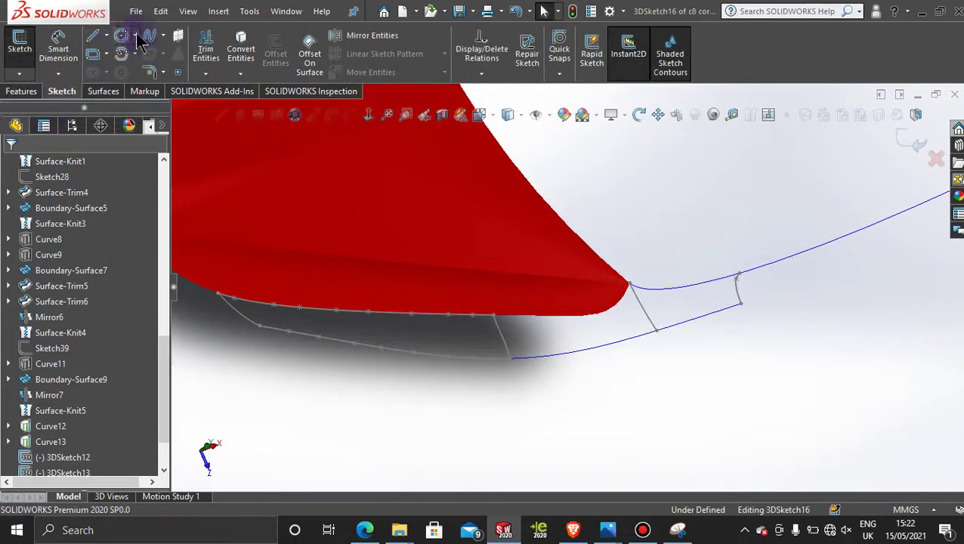
left_click(148, 37)
scroll(601, 317, "down", 3)
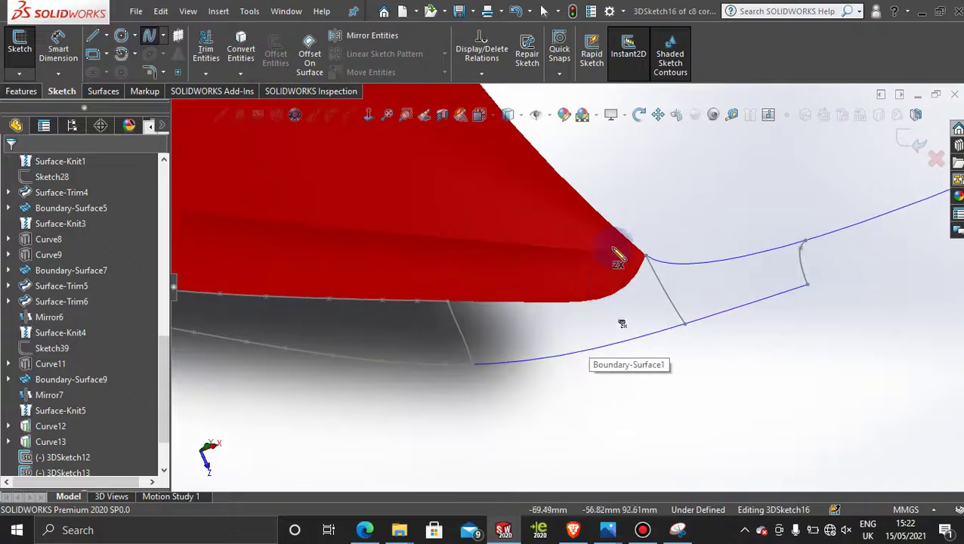
scroll(585, 299, "down", 3)
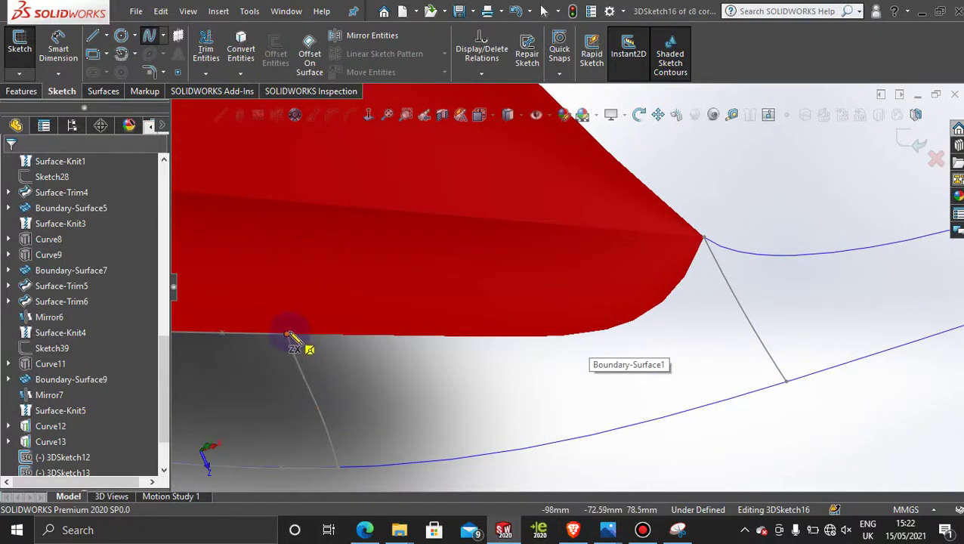
left_click(331, 333)
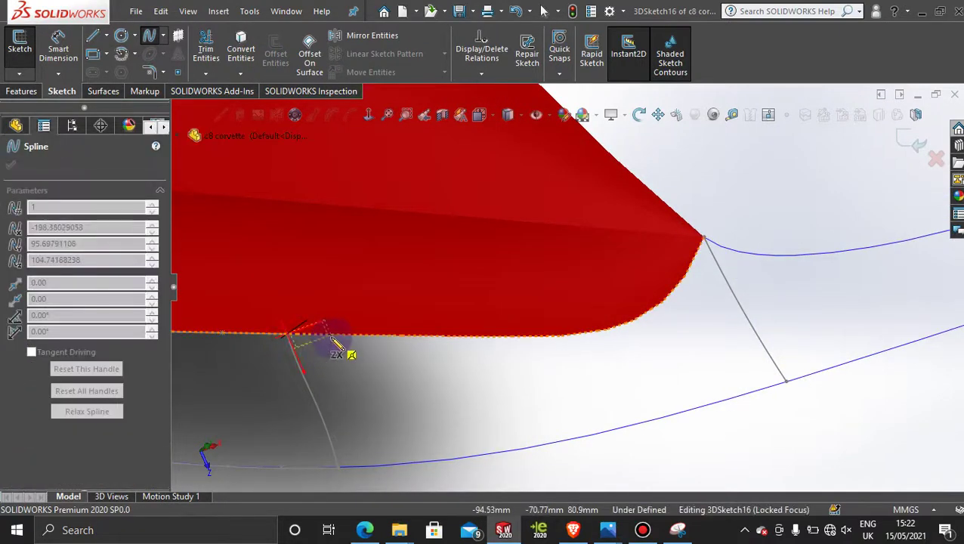
left_click(392, 334)
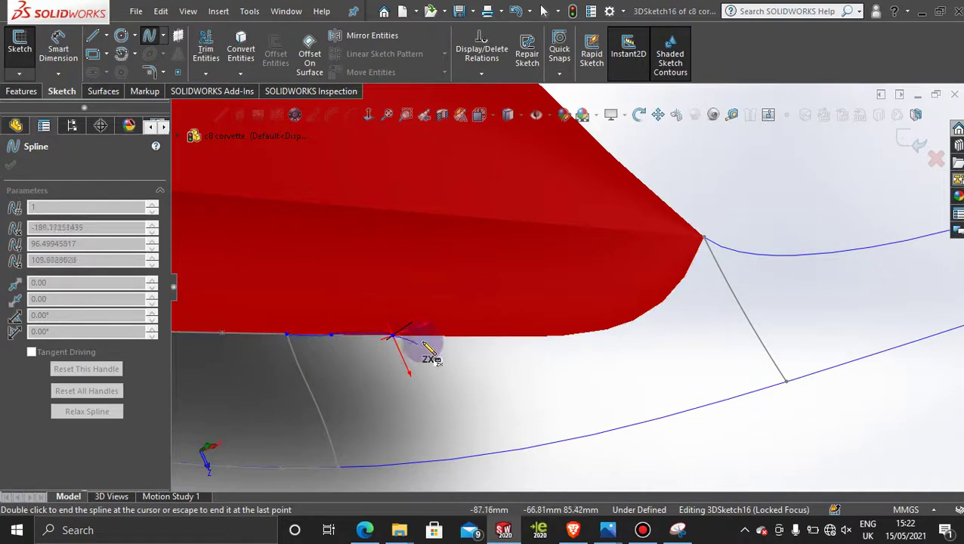
left_click(429, 335)
left_click(470, 336)
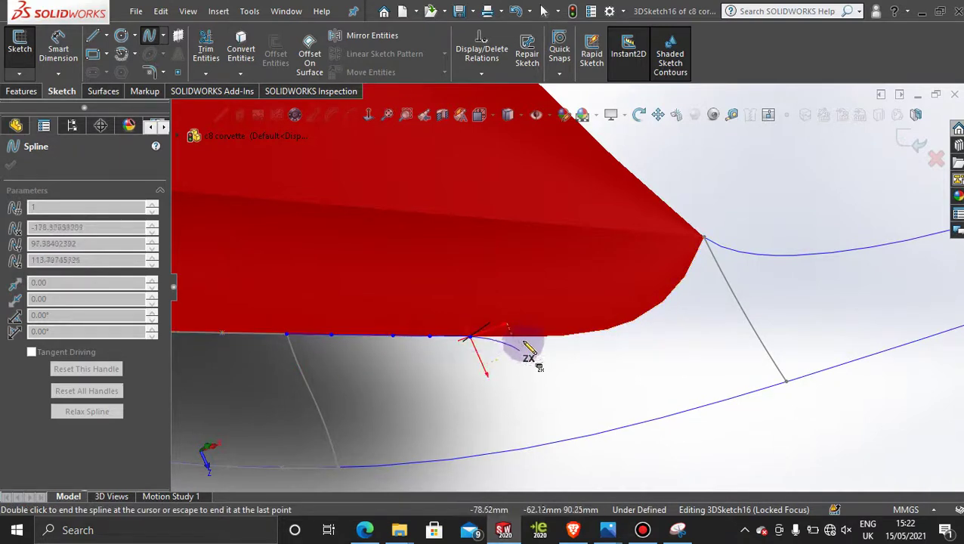
left_click(524, 336)
left_click(554, 336)
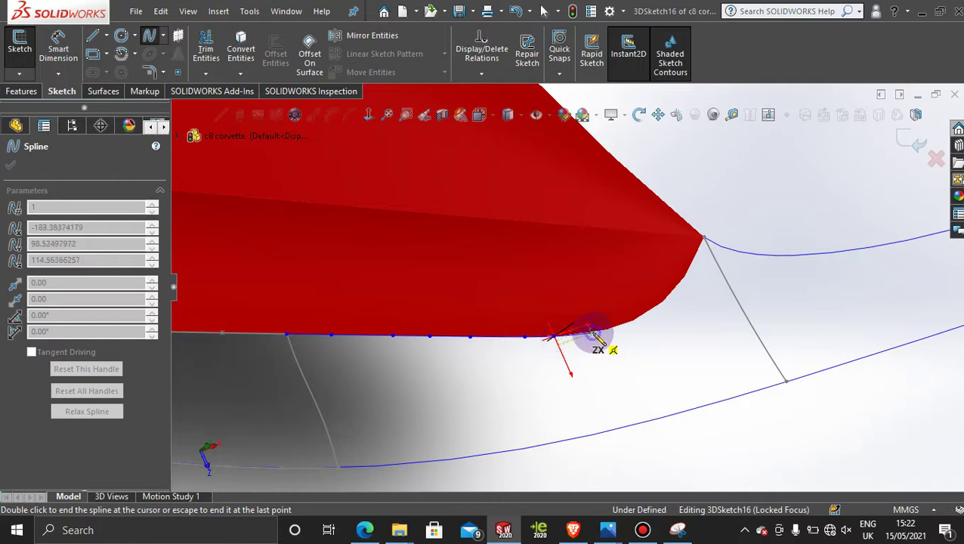
left_click(593, 333)
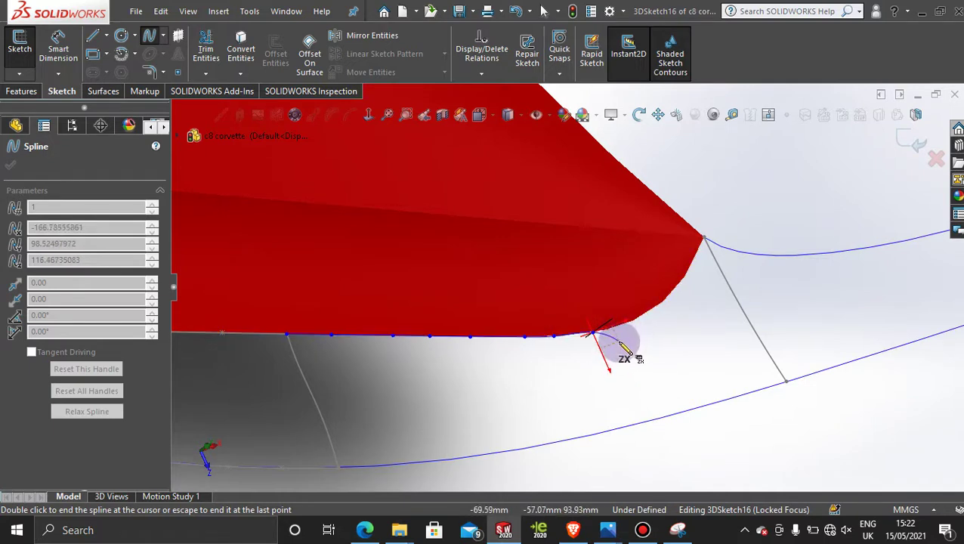
key("Escape")
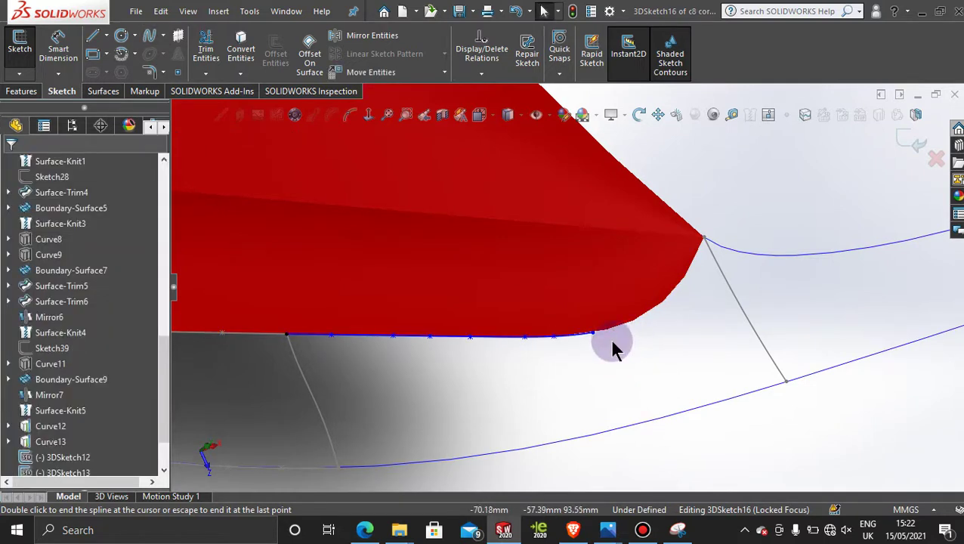
key("ctrl+z")
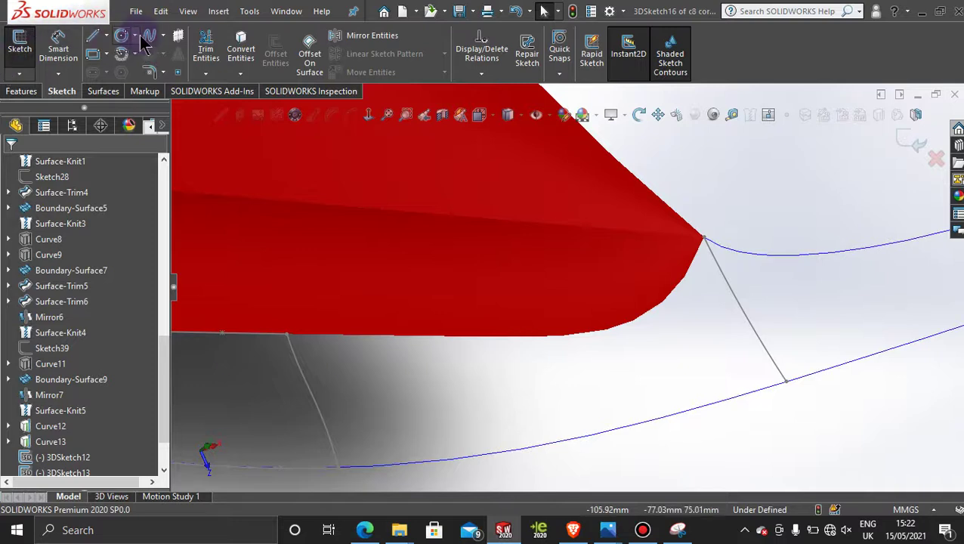
Step: Trace a multi-point spline along the red surface's lower edge from the middle connecting curve around to the pointed front tip, and finish the 3D sketch
left_click(290, 334)
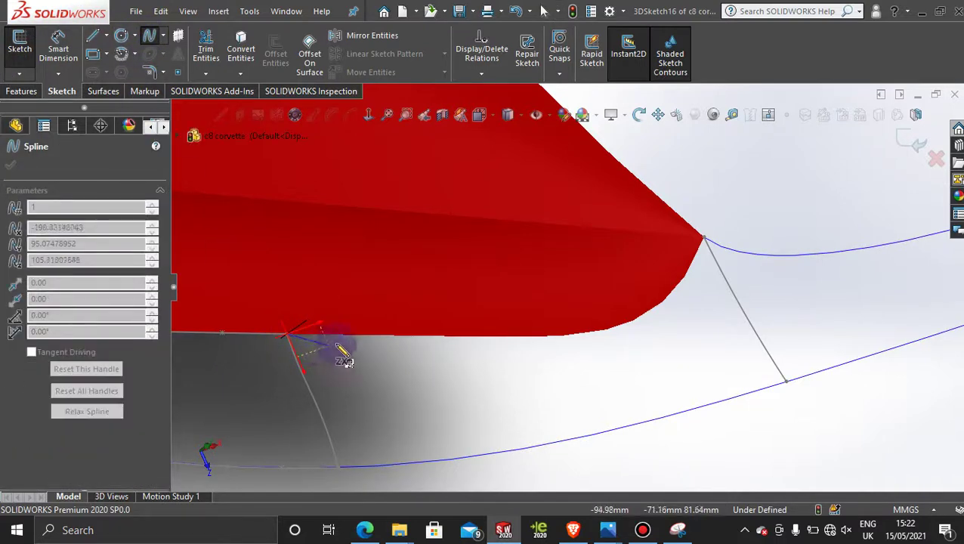
left_click(399, 335)
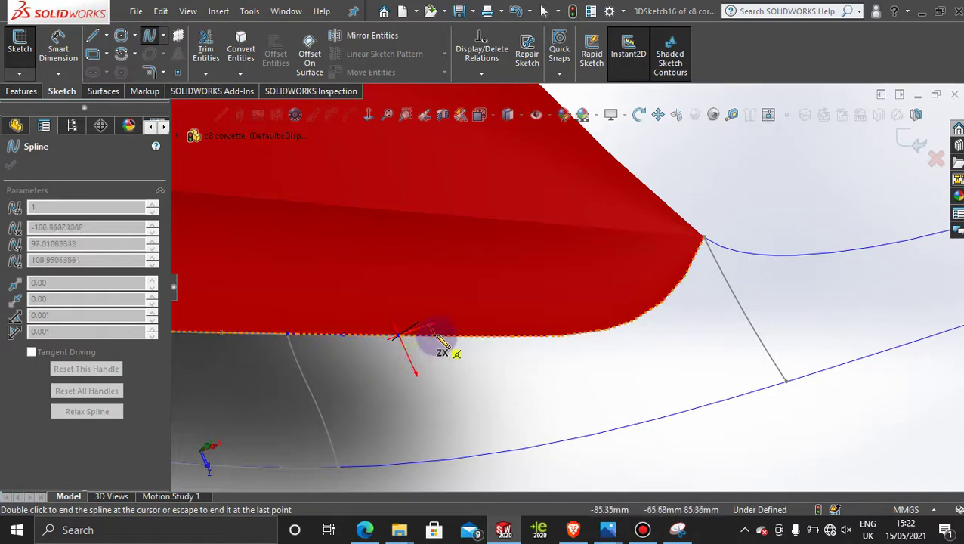
left_click(435, 335)
left_click(488, 335)
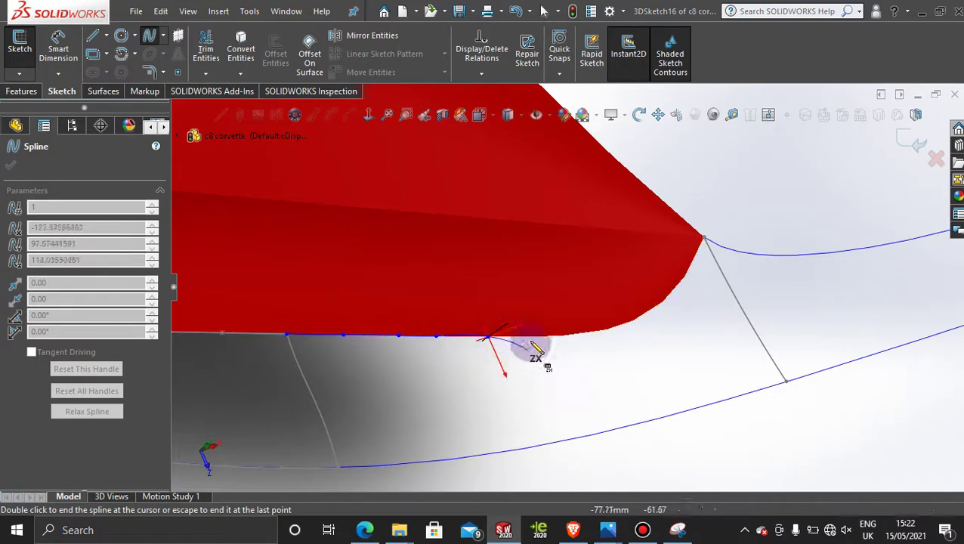
left_click(531, 336)
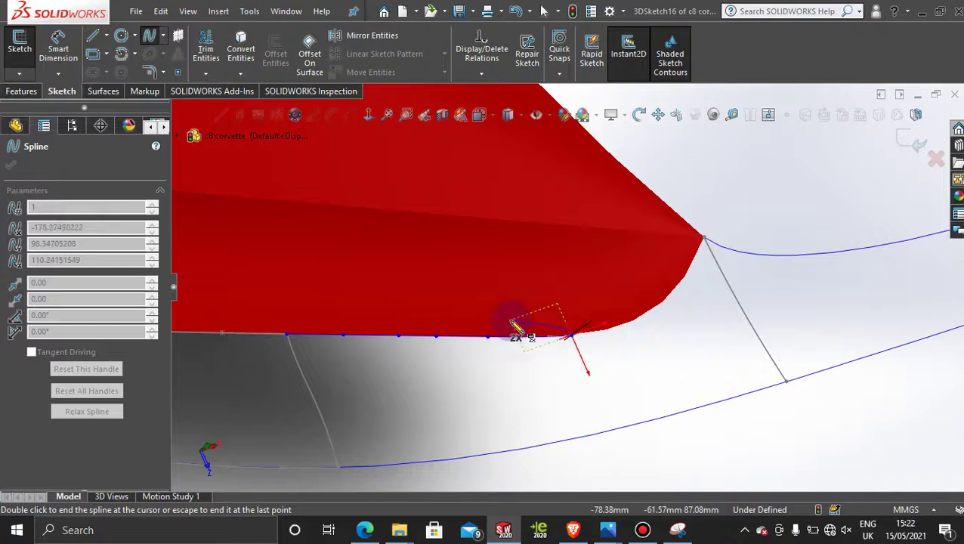
middle_click_drag(779, 323, 634, 293)
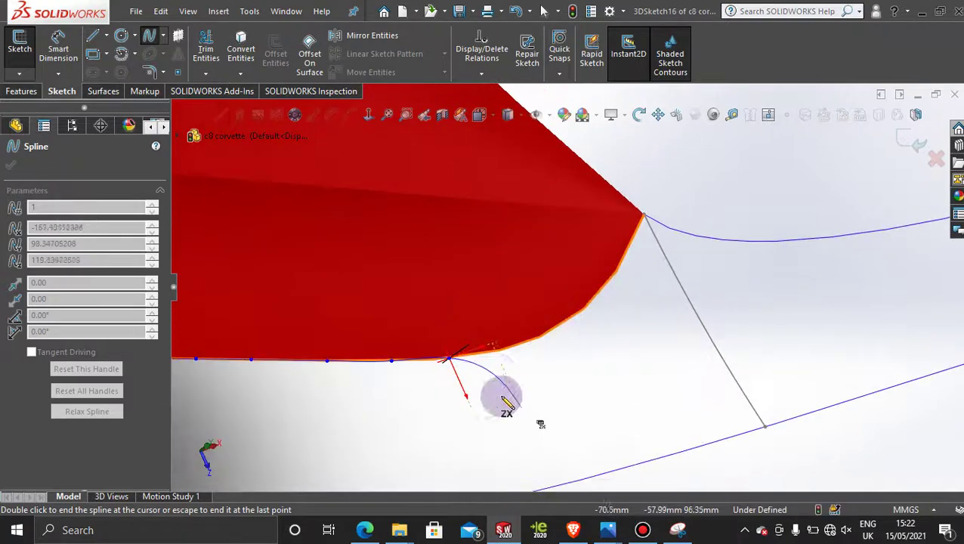
left_click(489, 352)
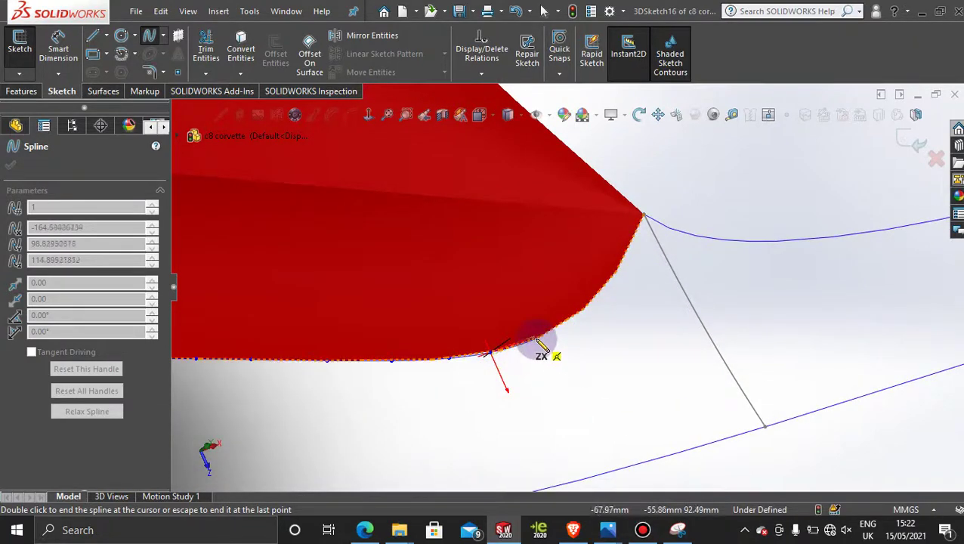
left_click(535, 337)
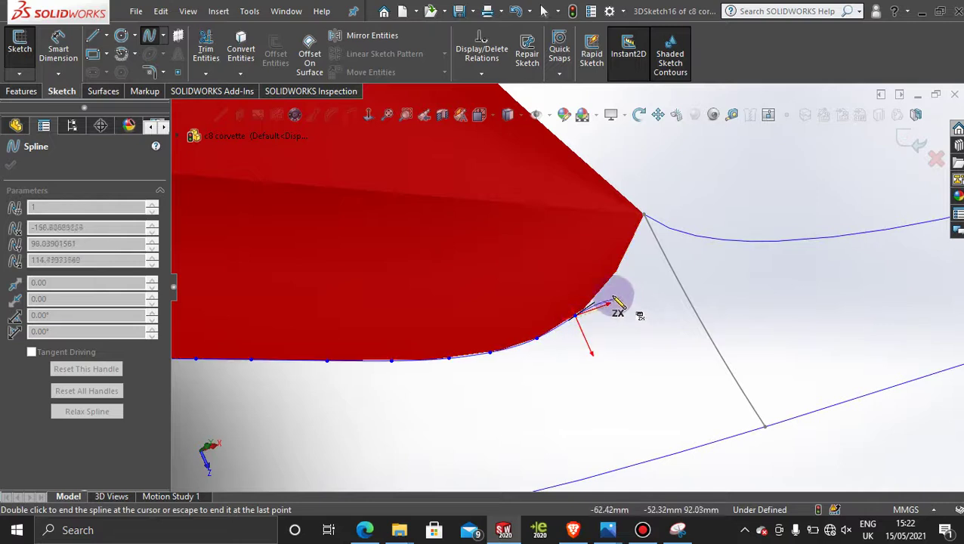
left_click(604, 289)
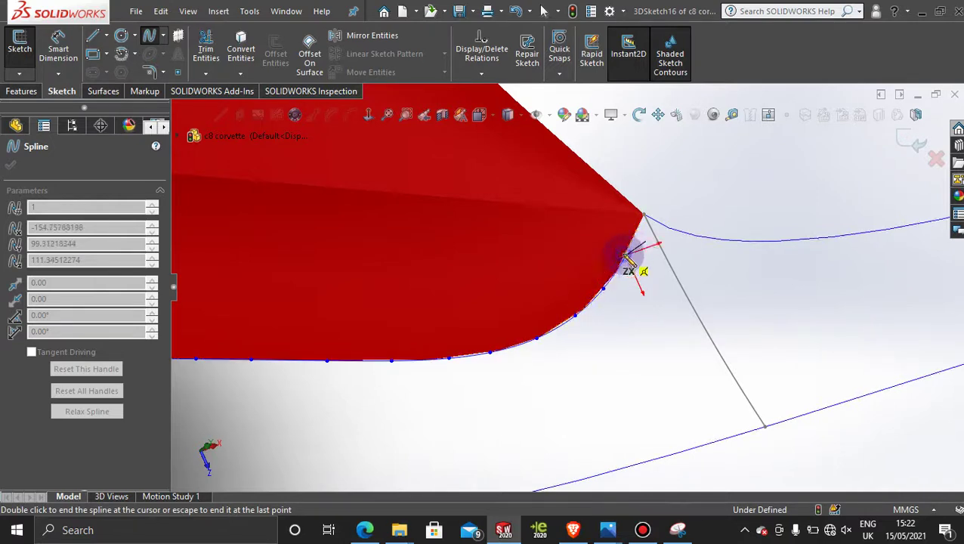
left_click(644, 217)
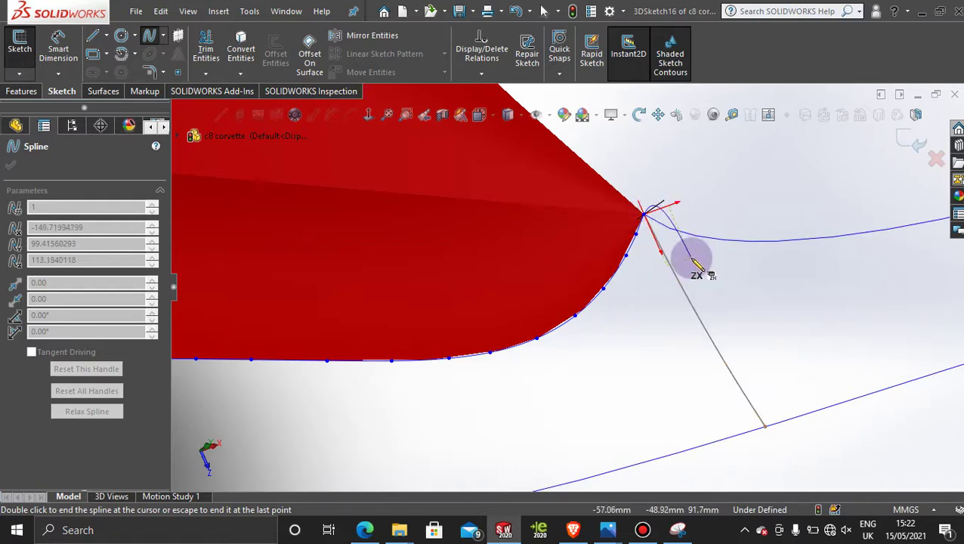
key("Escape")
scroll(649, 337, "up", 5)
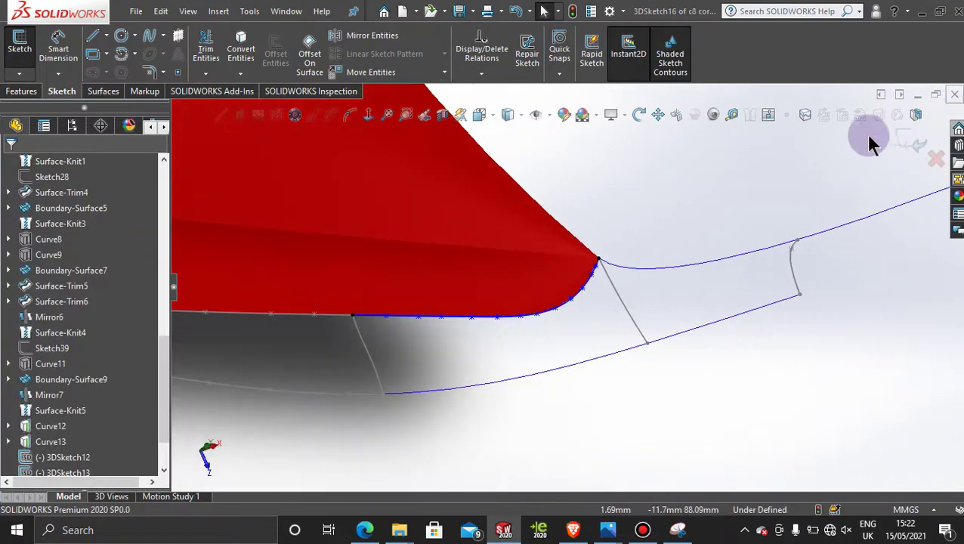
left_click(910, 137)
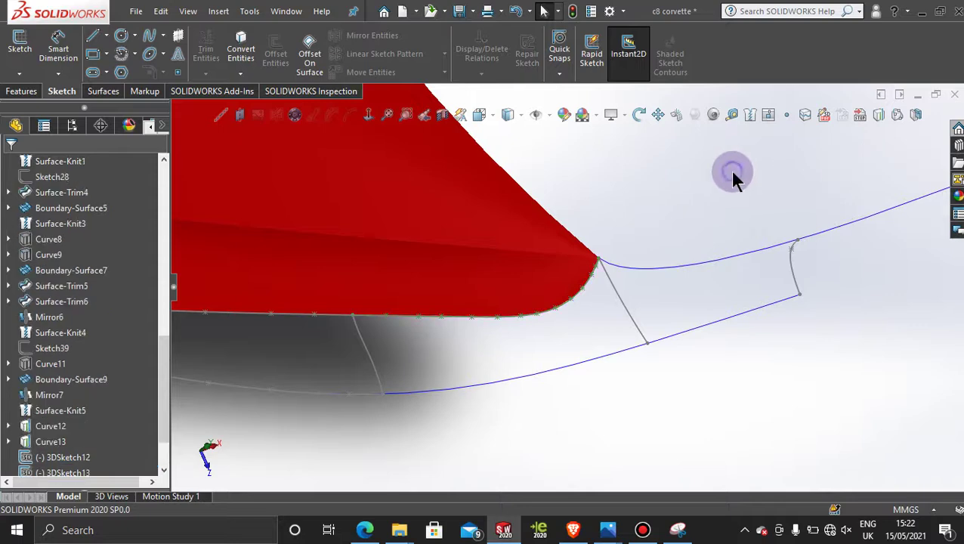
Step: Trace a multi-point spline in a new 3D sketch along the lower blue curve, from the middle connecting curve to the red tip's connecting curve
scroll(694, 258, "up", 2)
scroll(699, 268, "up", 2)
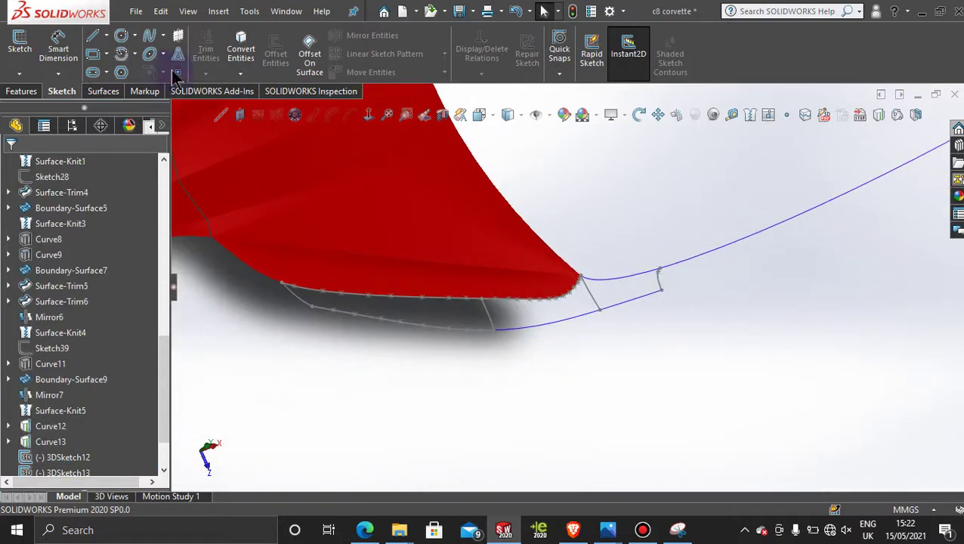
left_click(20, 73)
left_click(34, 107)
scroll(518, 332, "down", 2)
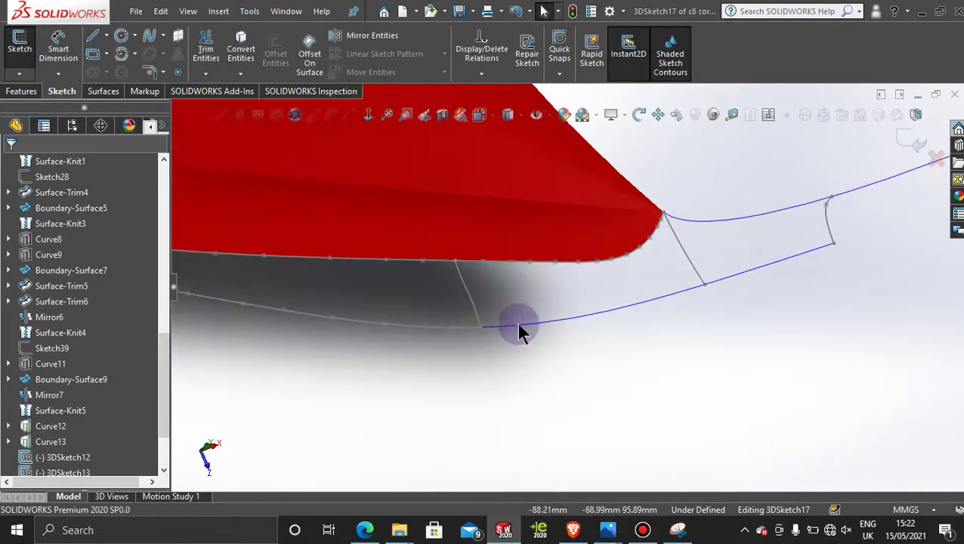
left_click(150, 37)
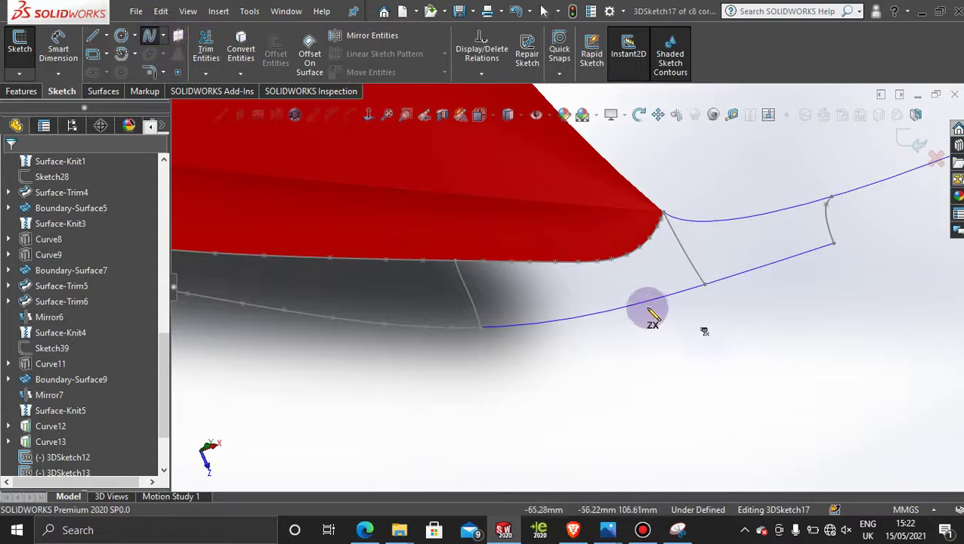
scroll(645, 312, "down", 2)
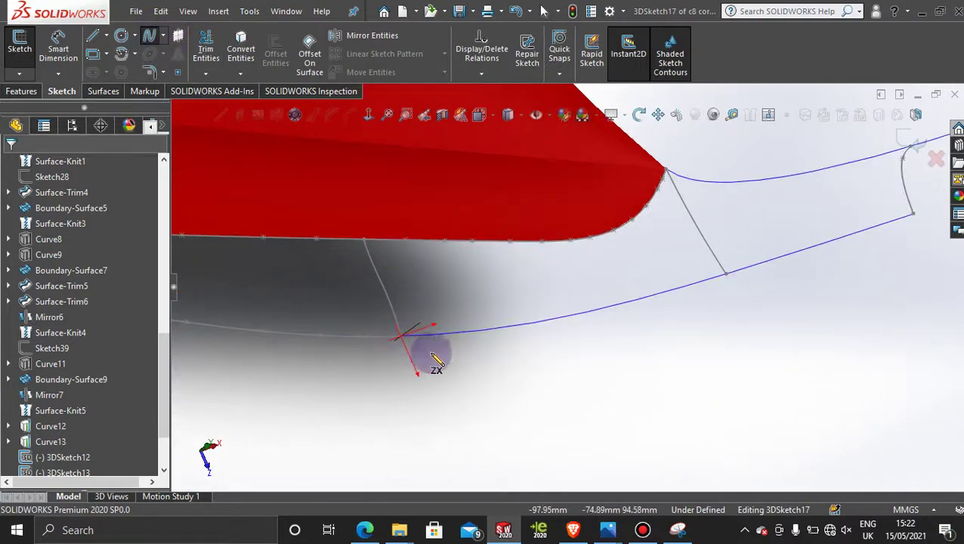
left_click(402, 335)
left_click(455, 331)
left_click(537, 321)
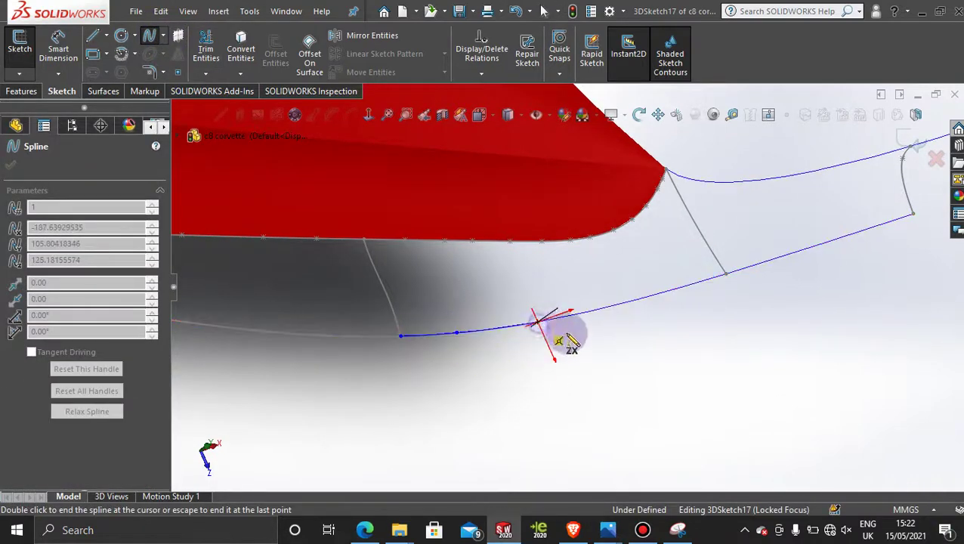
left_click(608, 309)
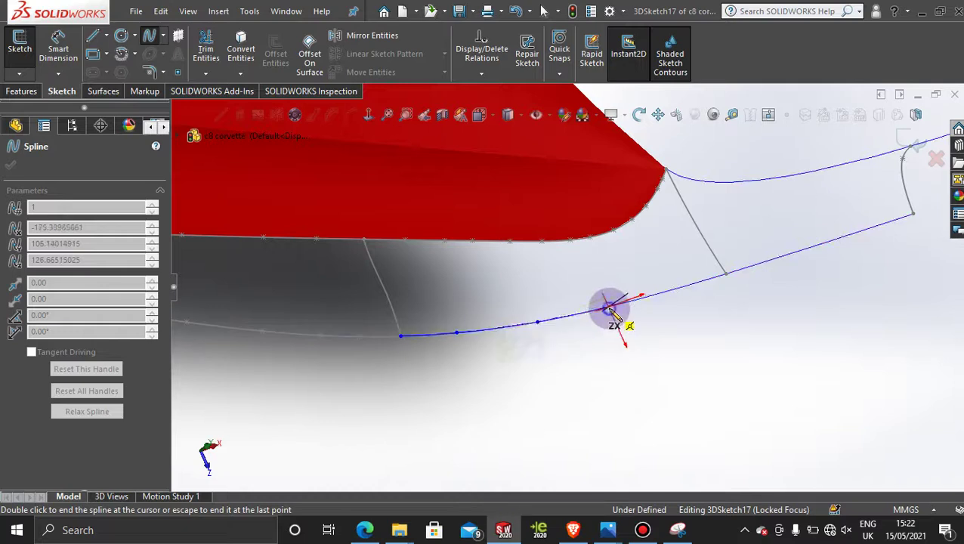
left_click(663, 291)
left_click(698, 284)
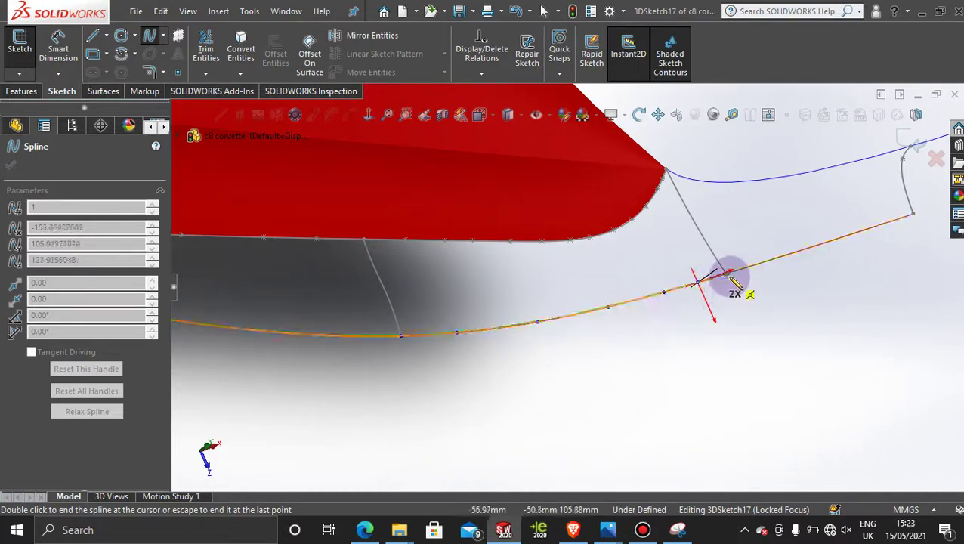
left_click(725, 272)
key("Escape")
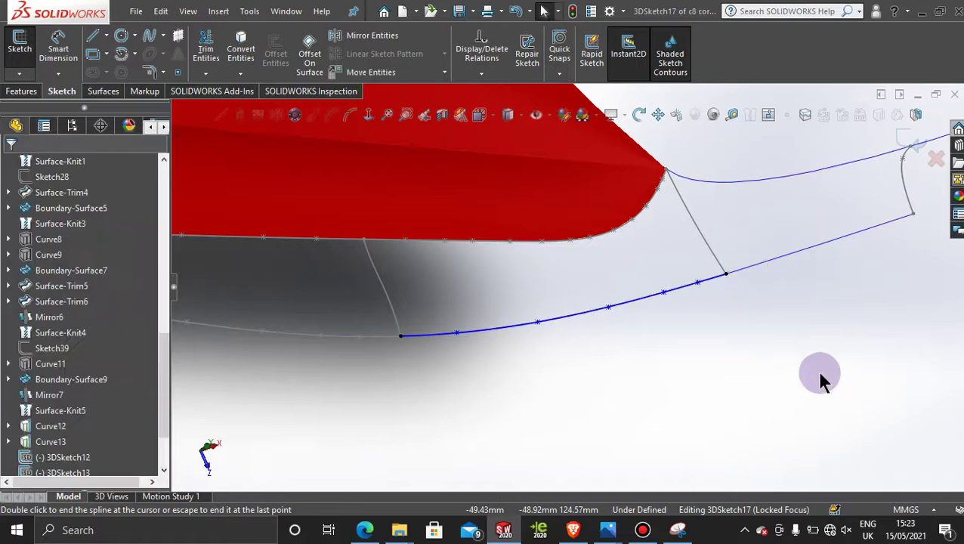
left_click(909, 140)
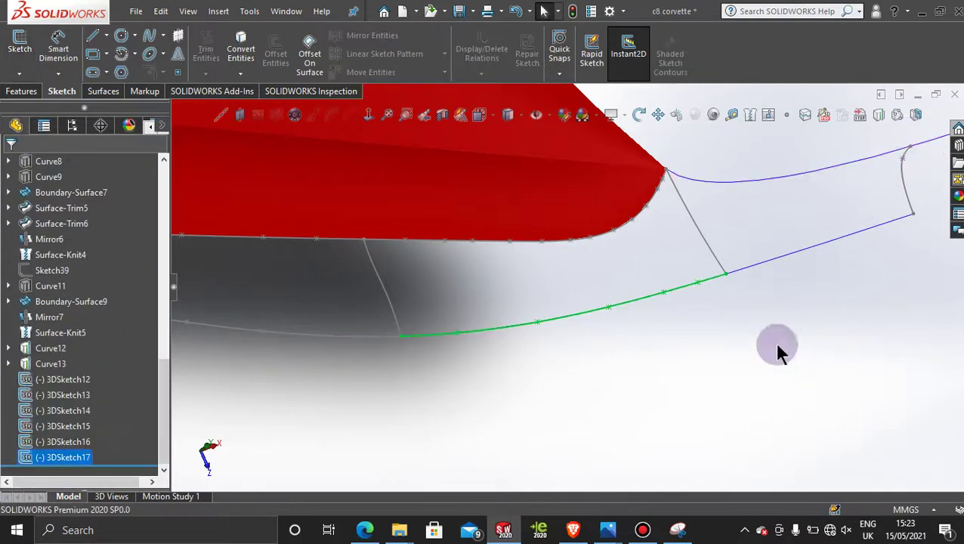
Step: Trace a multi-point spline in a new 3D sketch along the lower blue curve, from the red tip's connecting curve to the frontmost connecting curve
key("z")
scroll(739, 269, "down", 3)
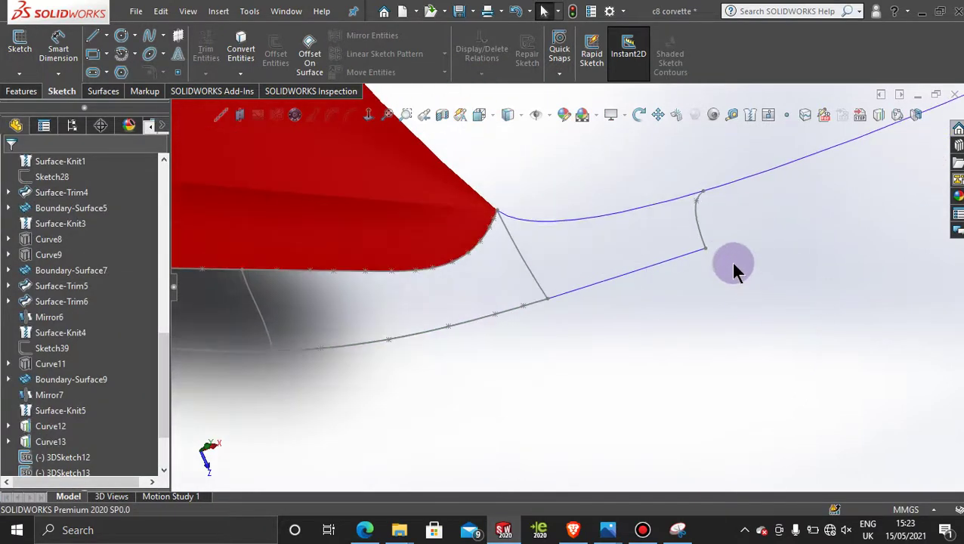
left_click(358, 160)
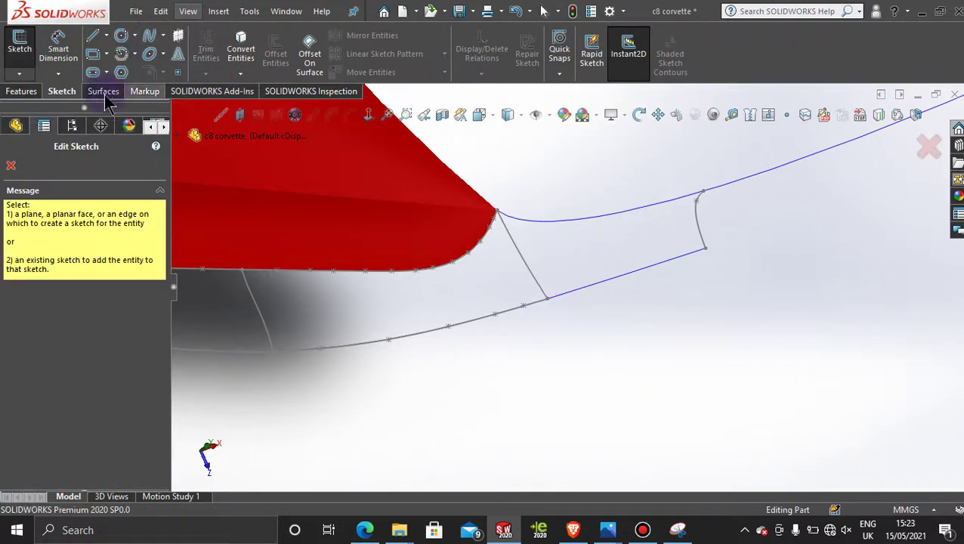
left_click(11, 165)
left_click(20, 73)
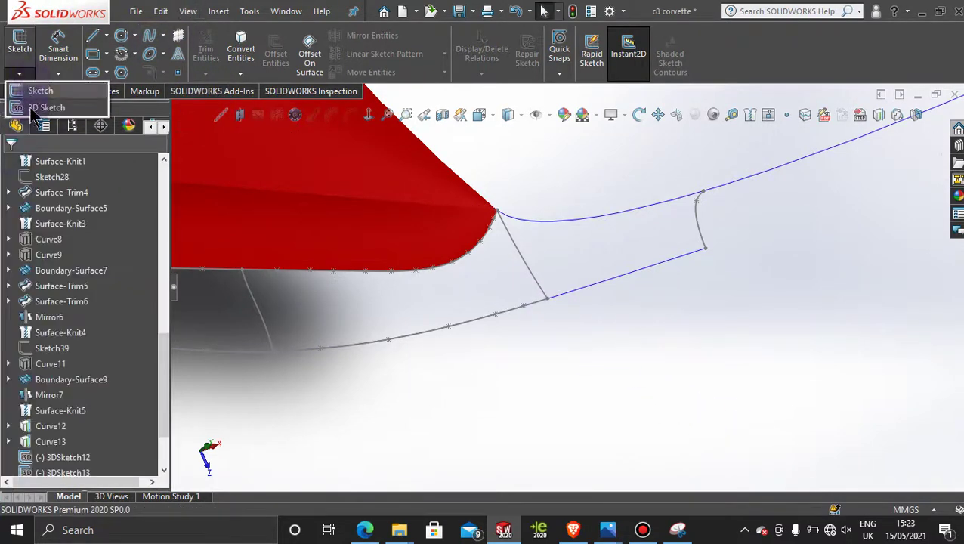
left_click(38, 104)
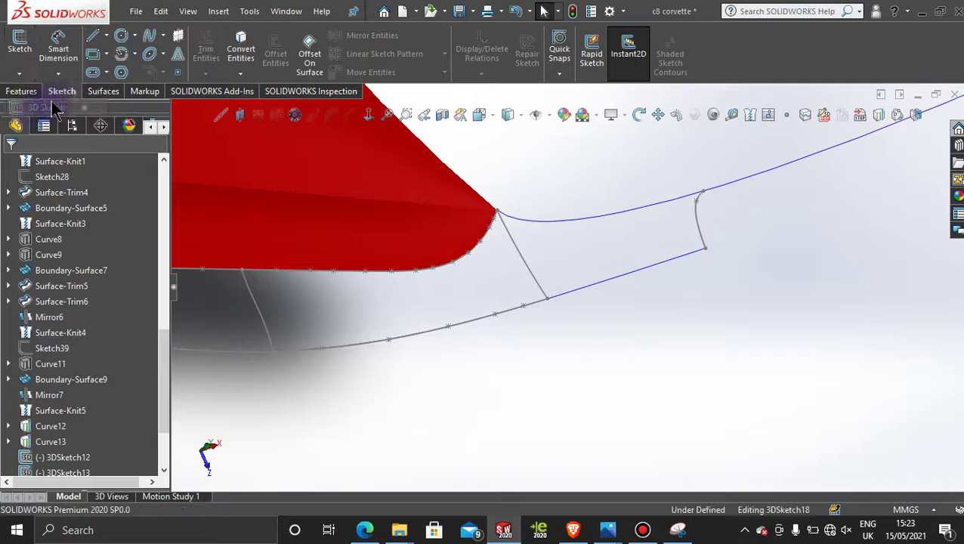
left_click(151, 44)
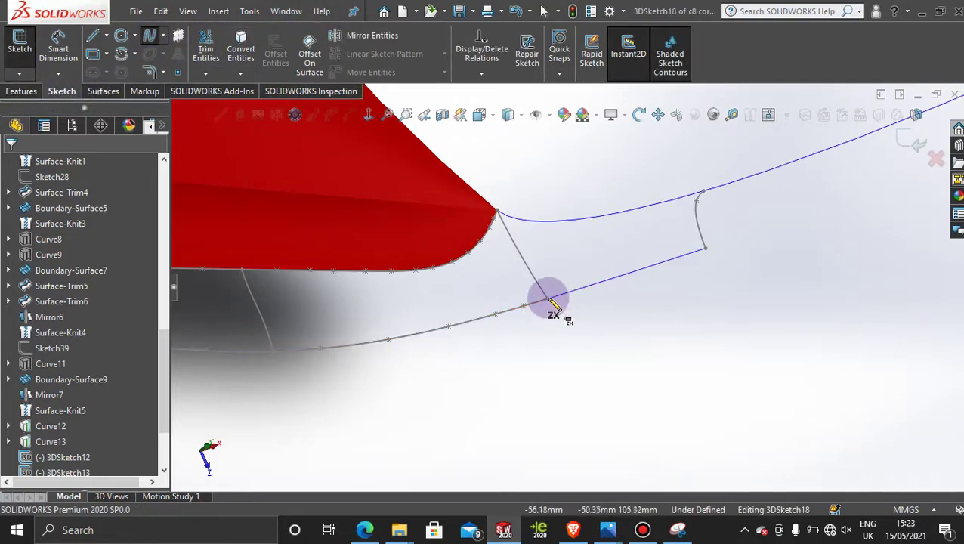
left_click(548, 298)
left_click(578, 288)
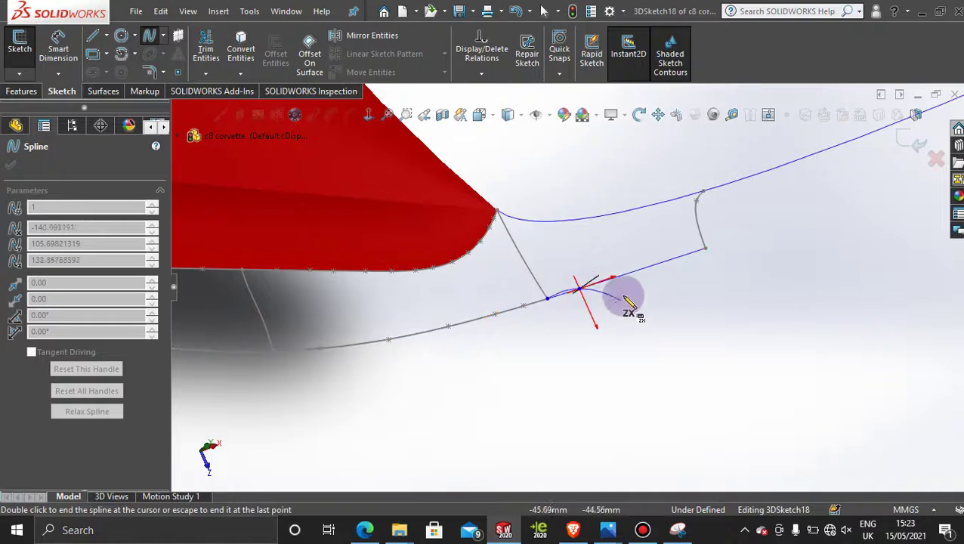
left_click(627, 273)
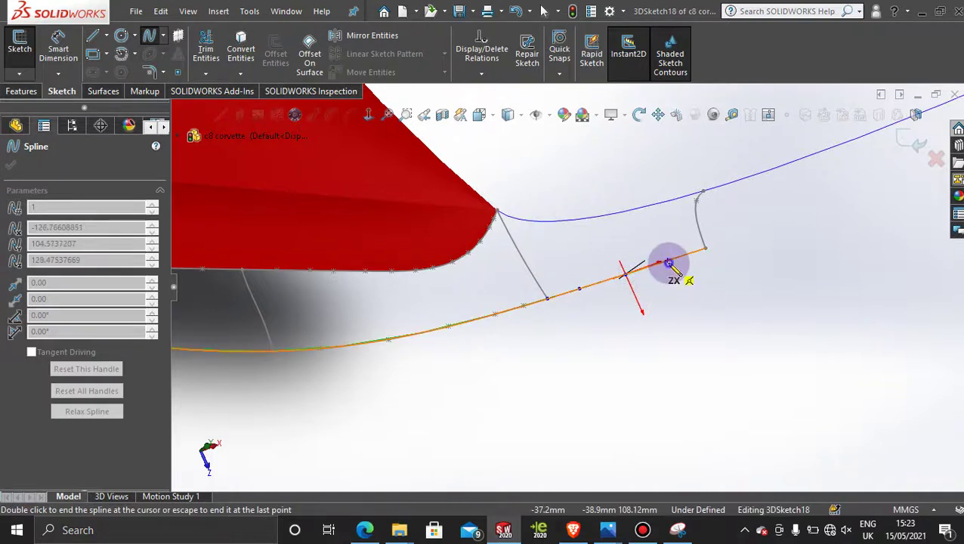
left_click(668, 262)
left_click(704, 249)
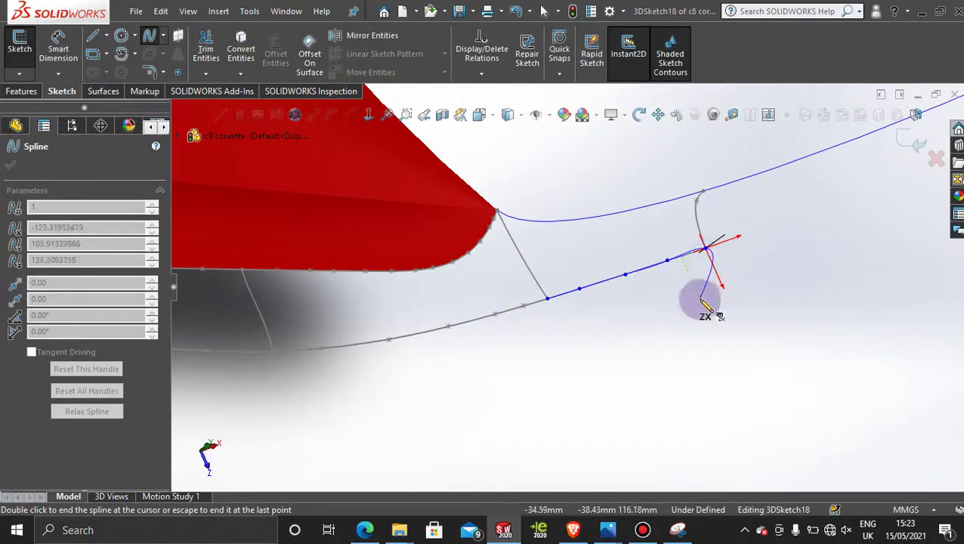
key("Escape")
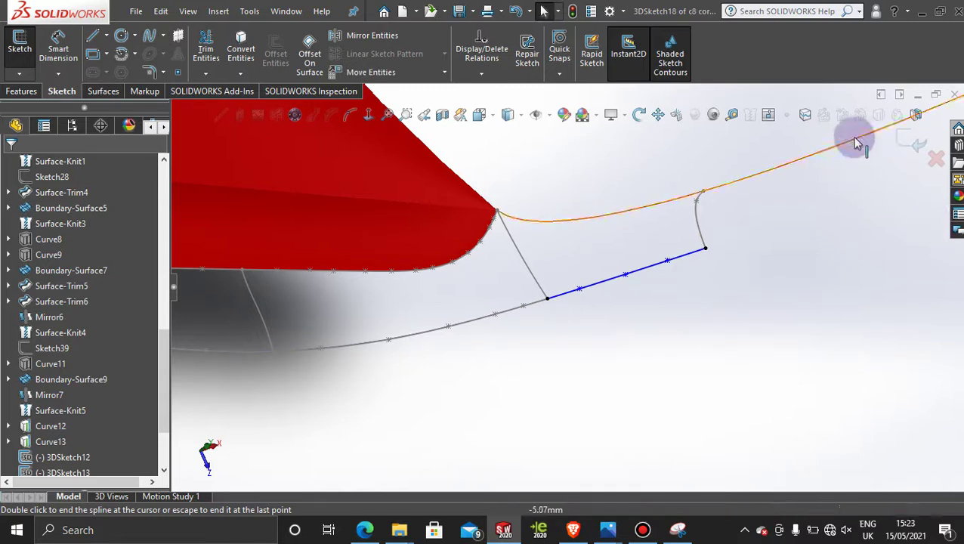
left_click(917, 135)
left_click(865, 210)
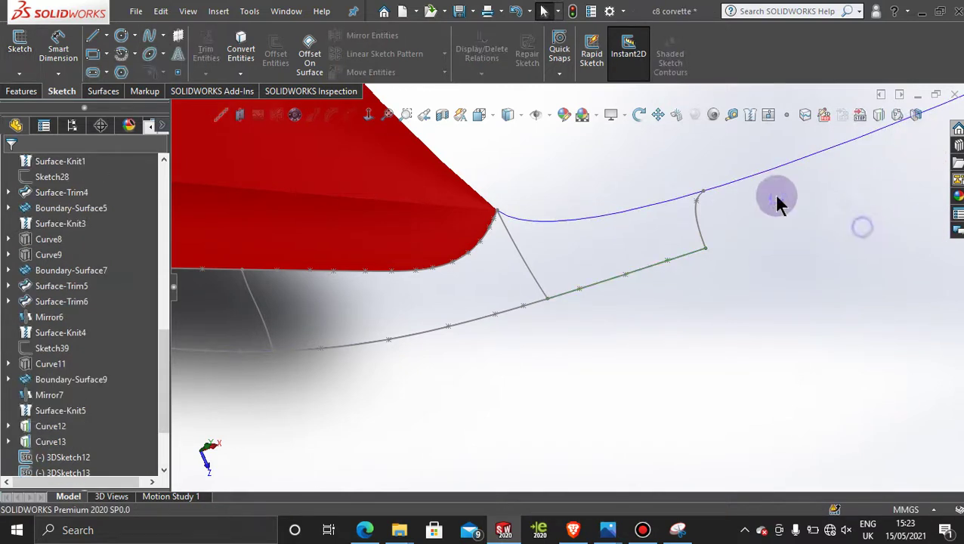
Step: Trace a multi-point spline in a new 3D sketch along the upper blue curve, from the red surface's pointed tip to the frontmost connecting curve
left_click(20, 74)
left_click(30, 105)
left_click(149, 36)
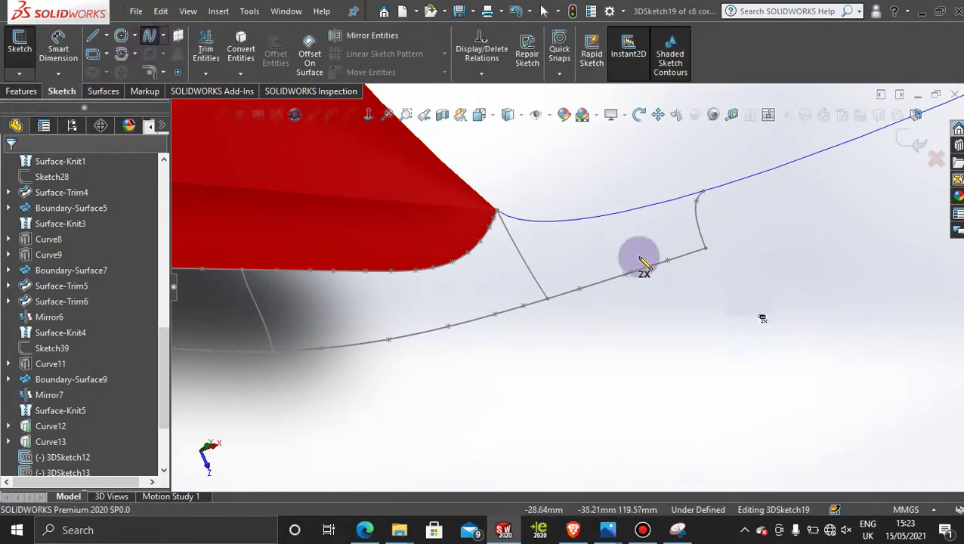
left_click(500, 212)
scroll(514, 227, "down", 2)
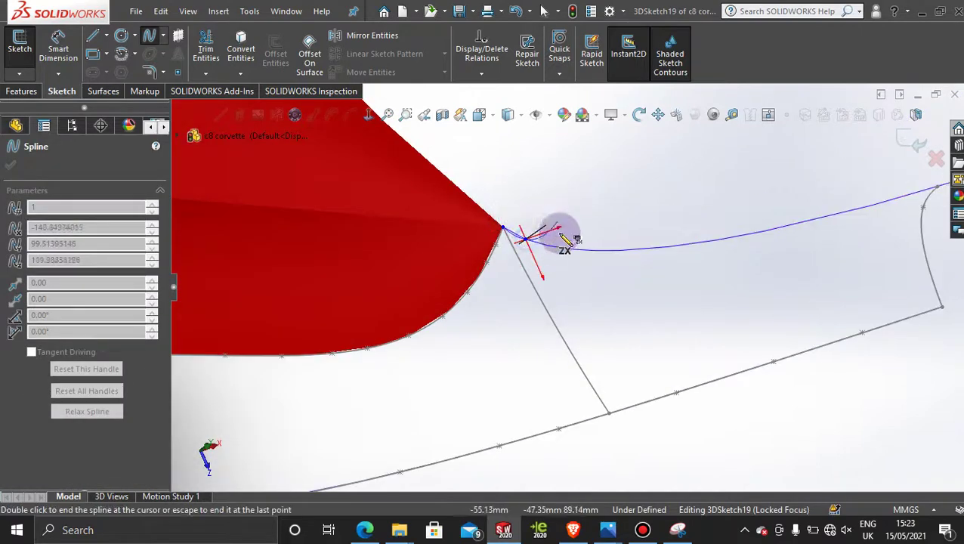
left_click(559, 245)
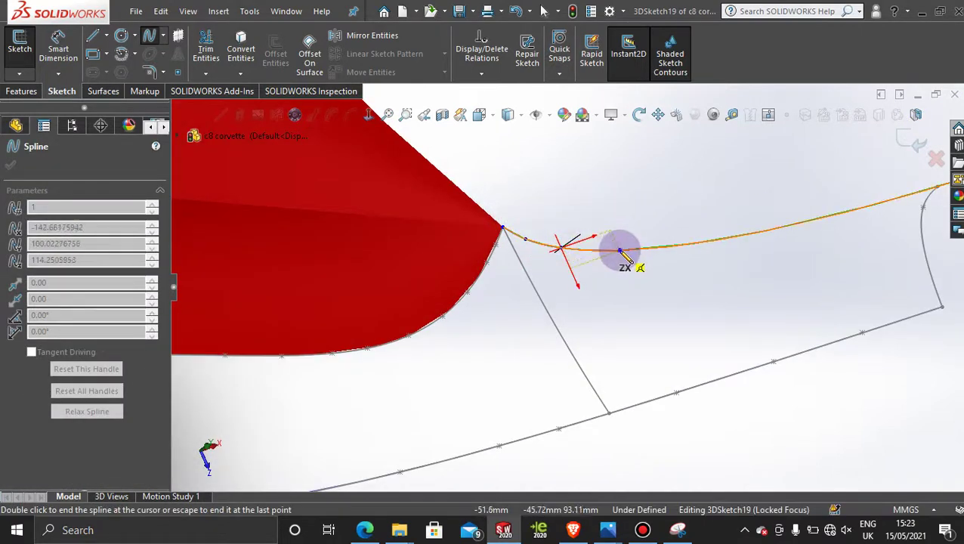
left_click(618, 250)
left_click(659, 248)
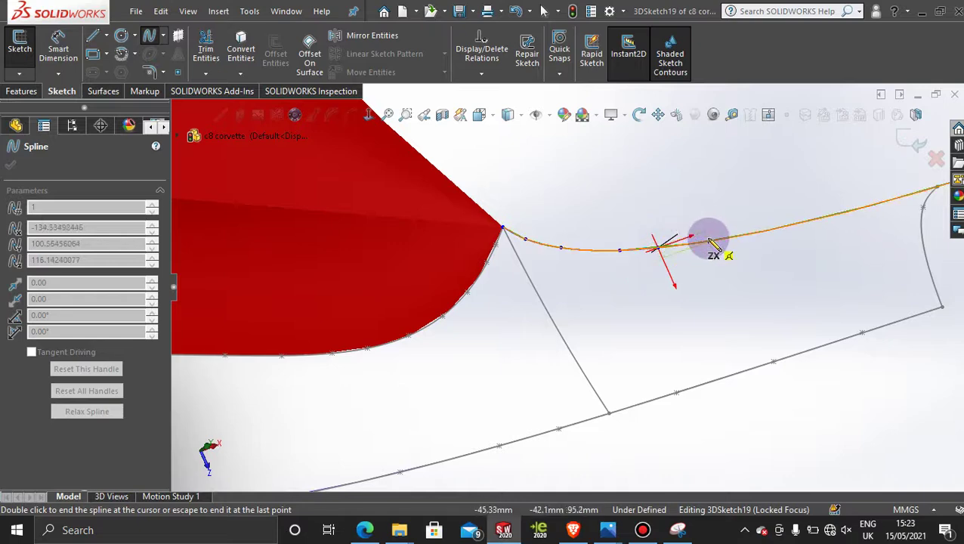
left_click(707, 239)
left_click(748, 234)
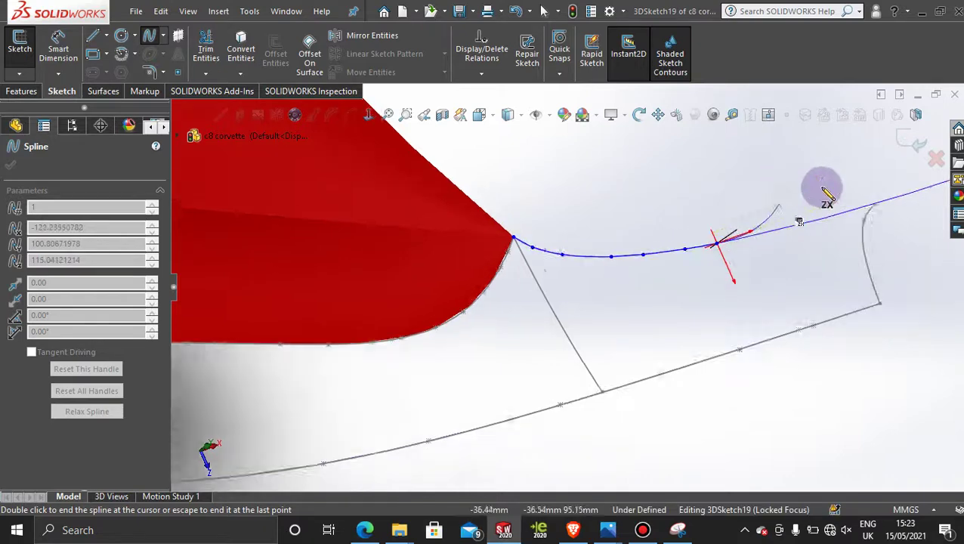
middle_click_drag(824, 194, 648, 293, "ctrl")
left_click(647, 292)
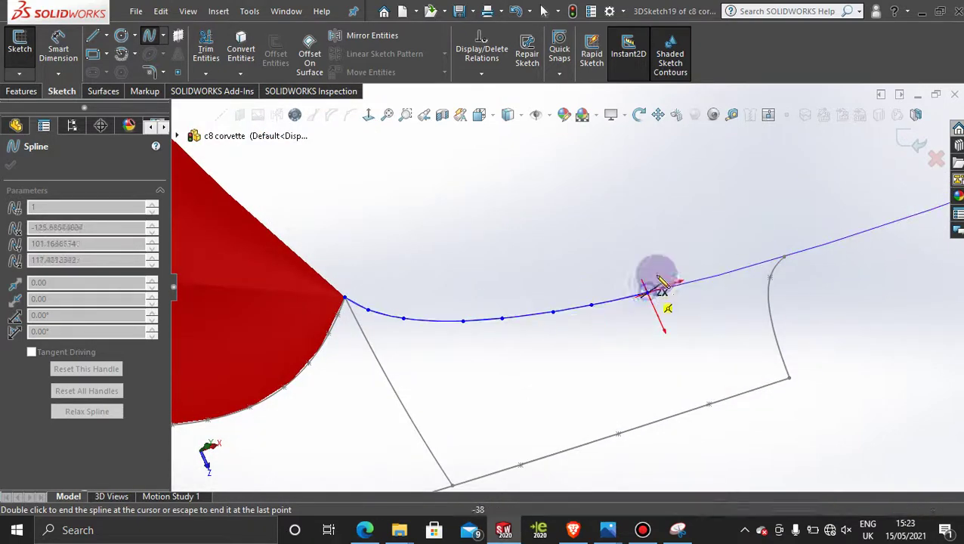
left_click(704, 279)
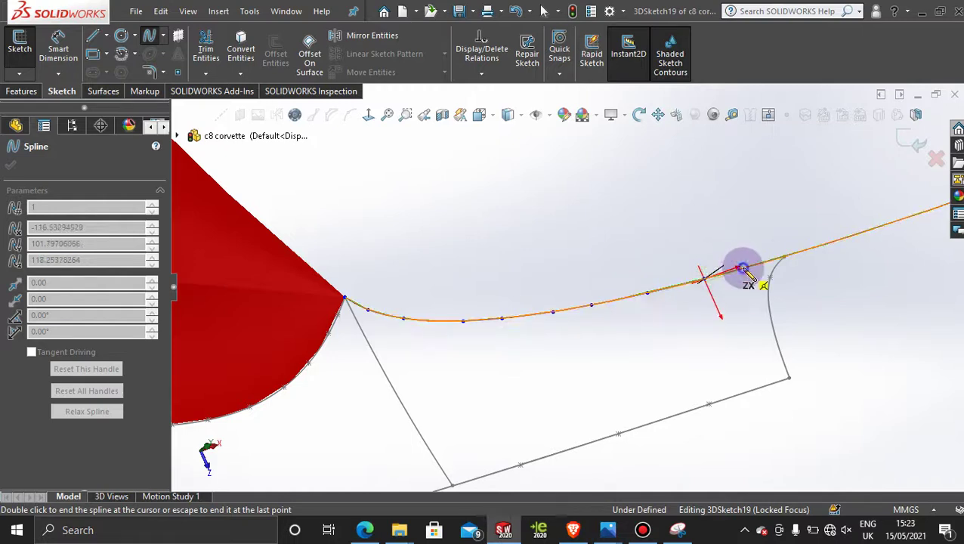
left_click(742, 269)
left_click(783, 258)
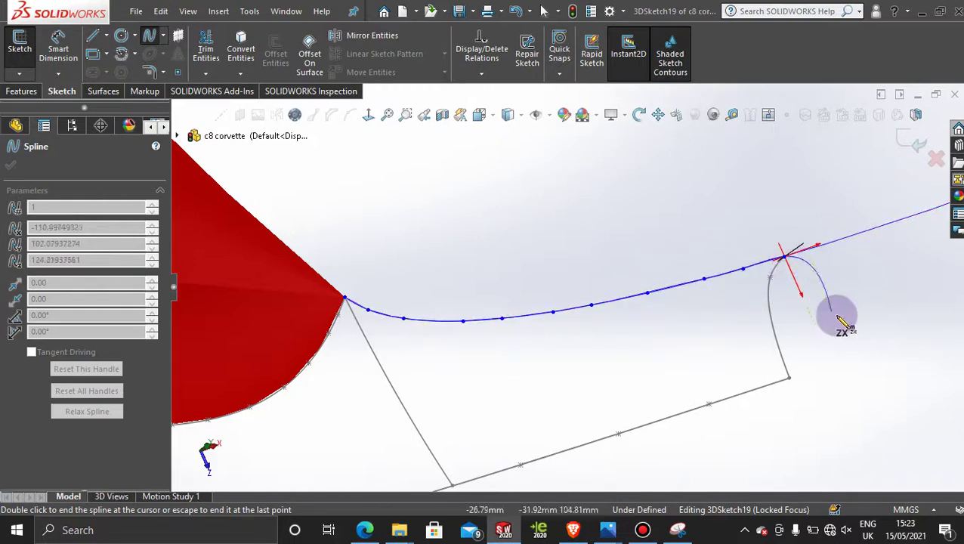
scroll(834, 316, "up", 4)
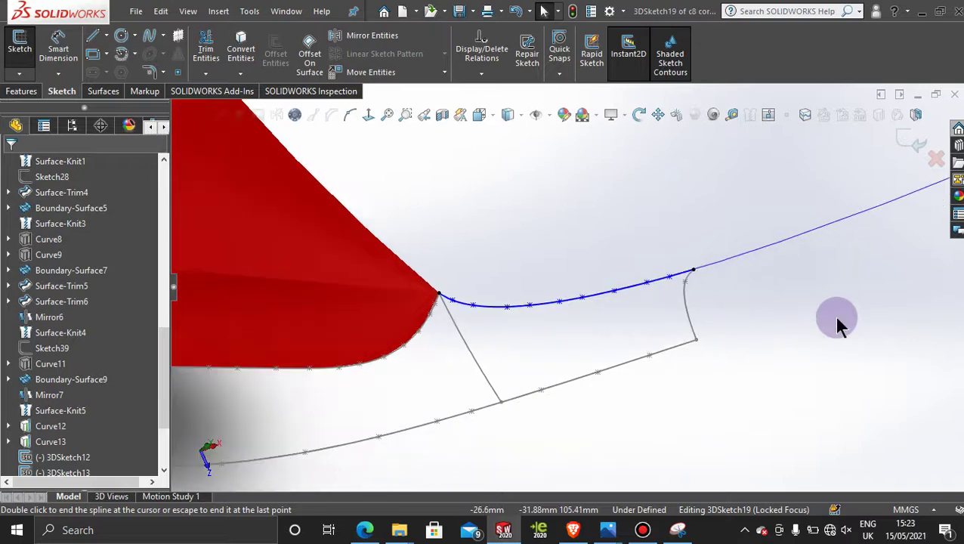
middle_click_drag(834, 316, 581, 383)
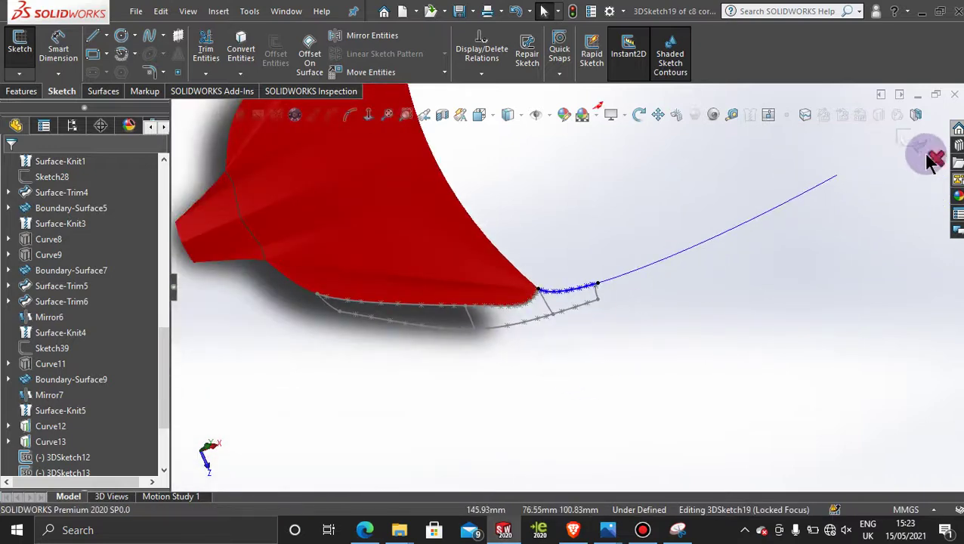
left_click(910, 136)
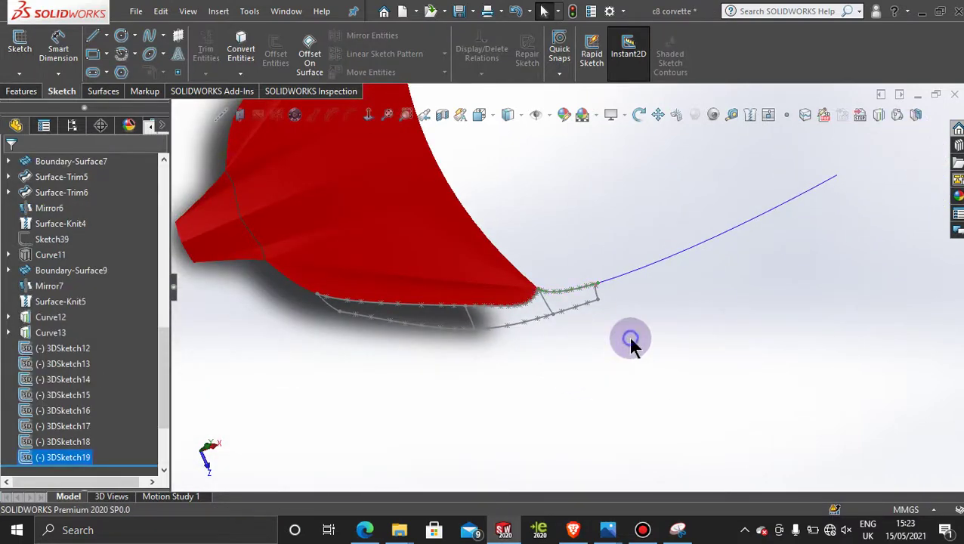
Step: Start a Lofted Surface with the rear spline on the red surface's lower edge (3DSketch14) and the spline below it (3DSketch15) as profiles
scroll(333, 317, "down", 5)
scroll(648, 291, "up", 3)
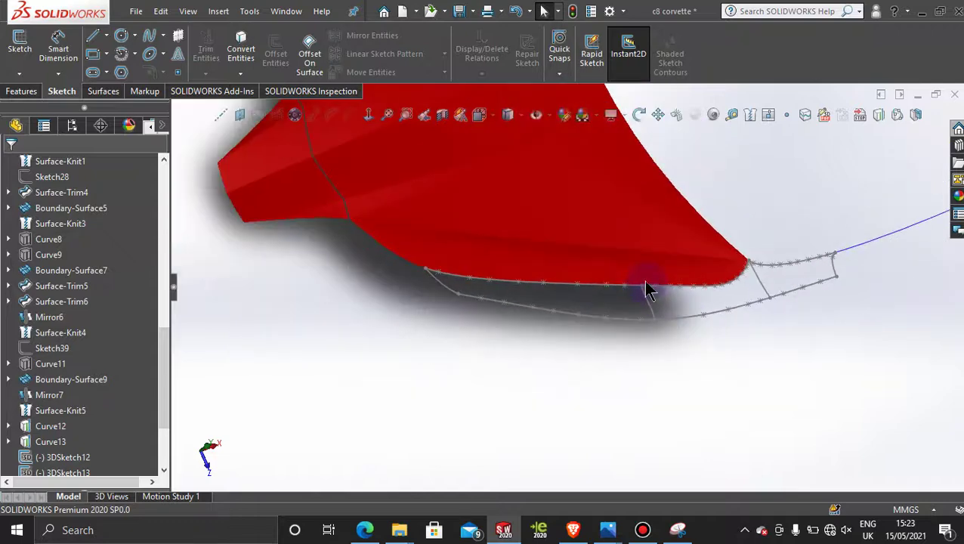
scroll(647, 287, "down", 2)
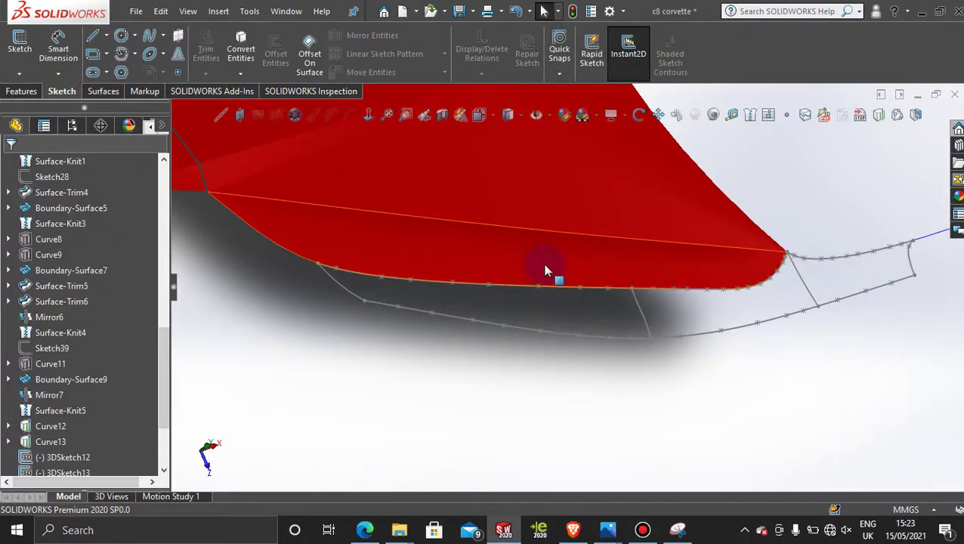
left_click(105, 91)
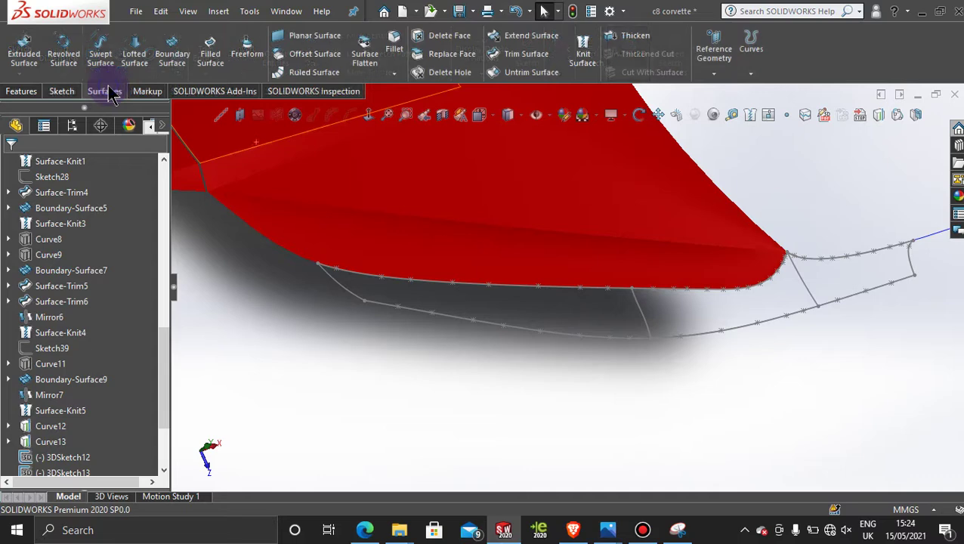
left_click(136, 53)
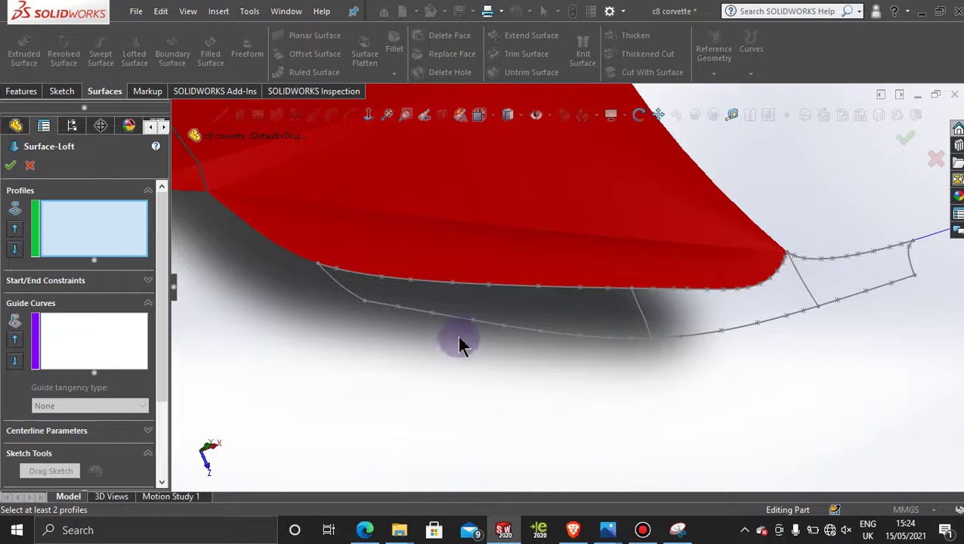
left_click(469, 284)
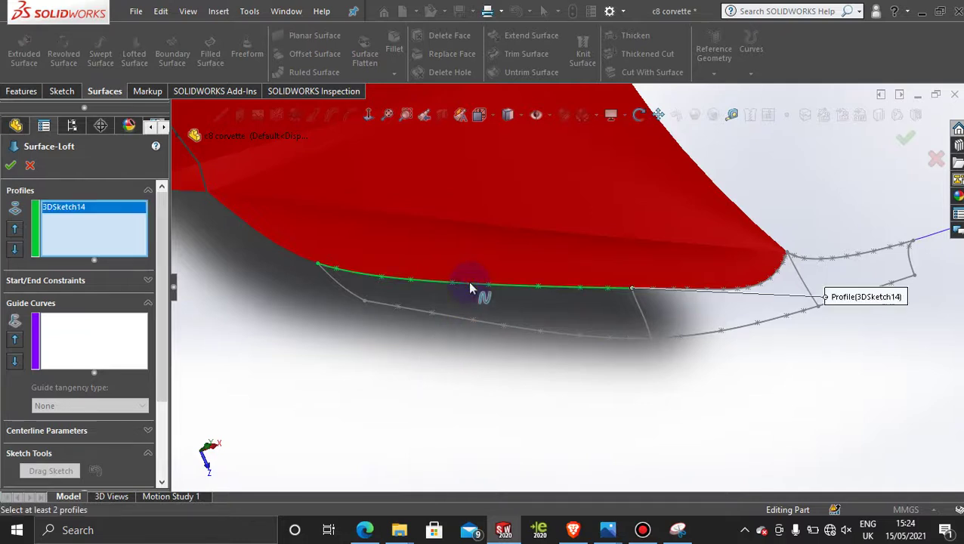
left_click(456, 319)
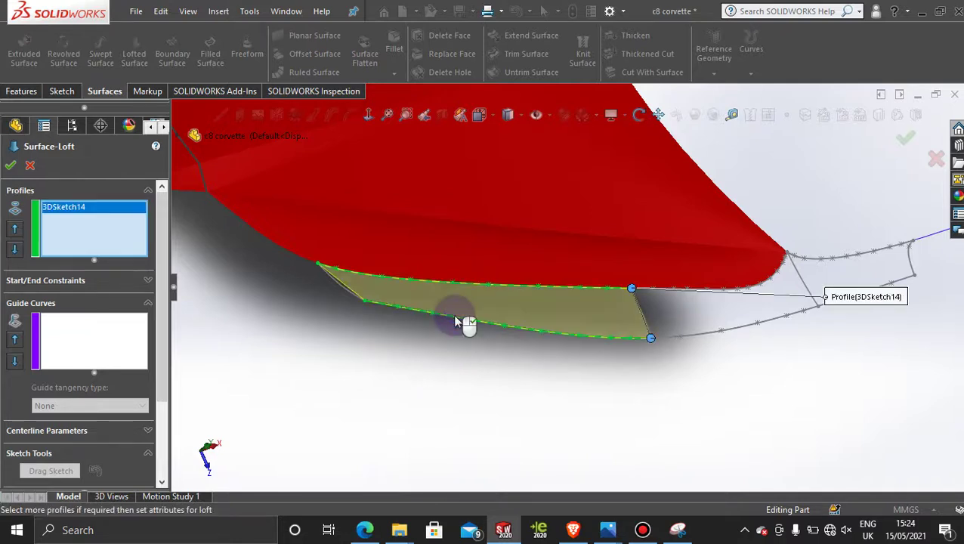
Step: Add the middle and rearmost connecting curves as the loft's guide curves and create the surface
left_click(102, 328)
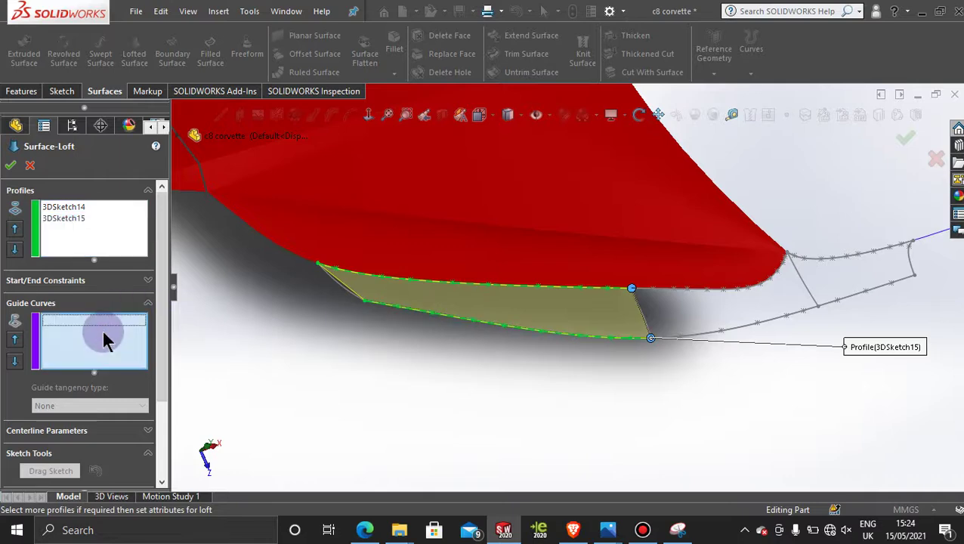
scroll(581, 323, "down", 3)
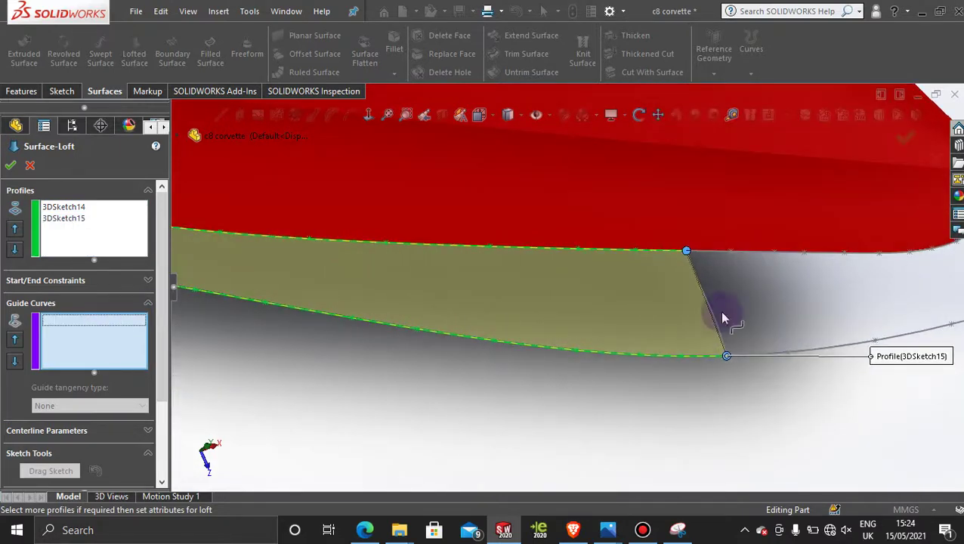
left_click(716, 319)
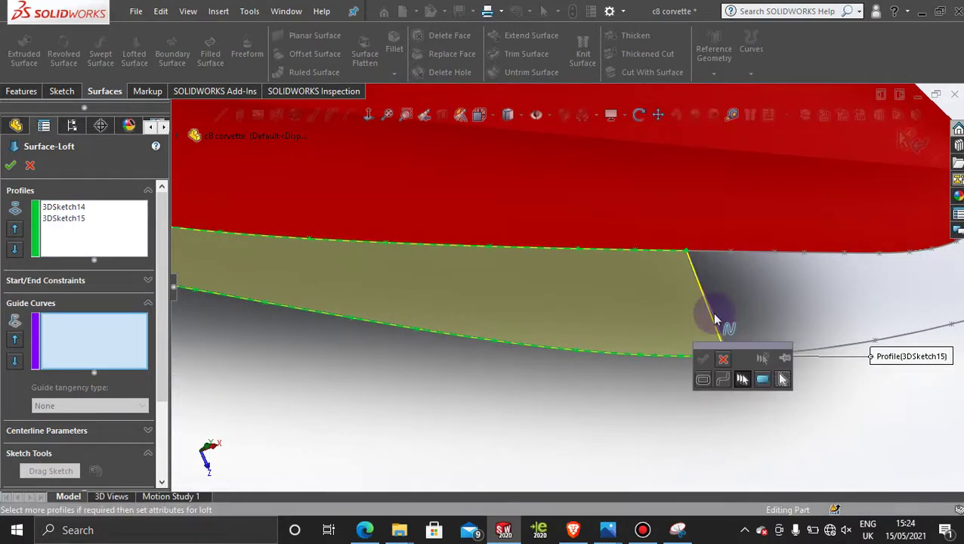
left_click(703, 360)
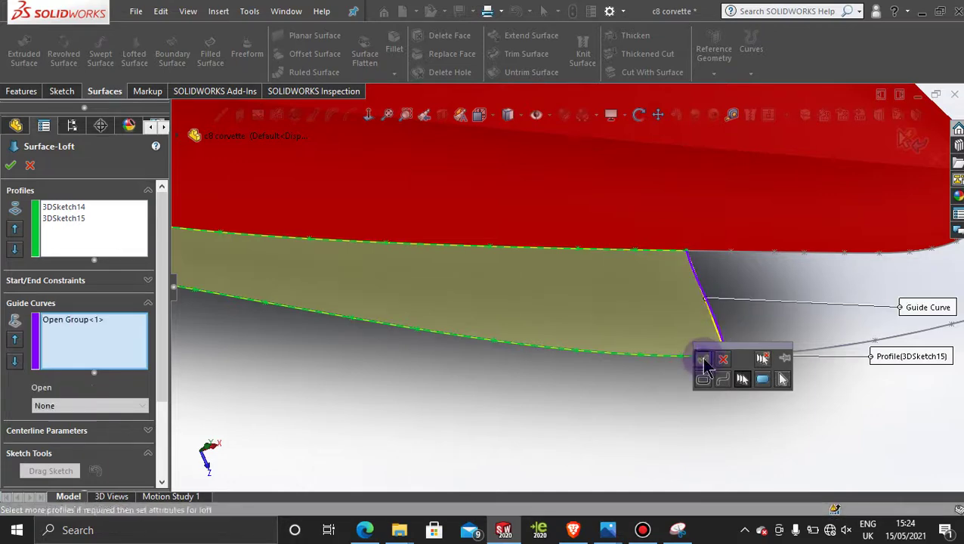
middle_click_drag(658, 357, 451, 359)
scroll(322, 212, "down", 4)
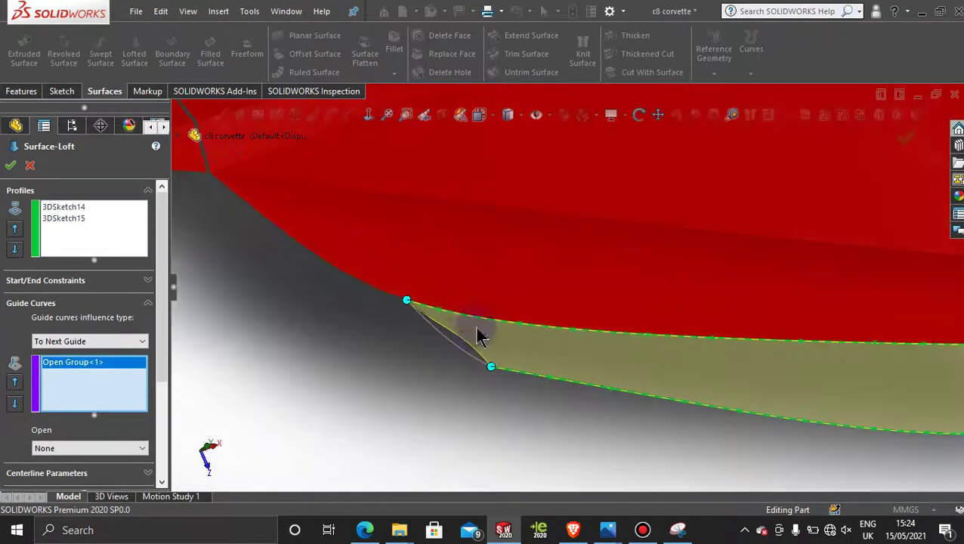
left_click(449, 344)
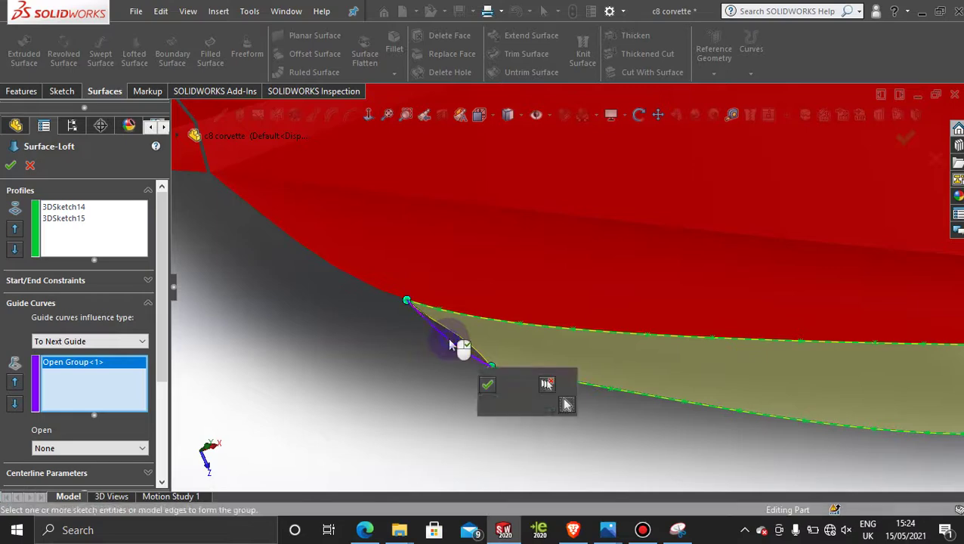
left_click(487, 384)
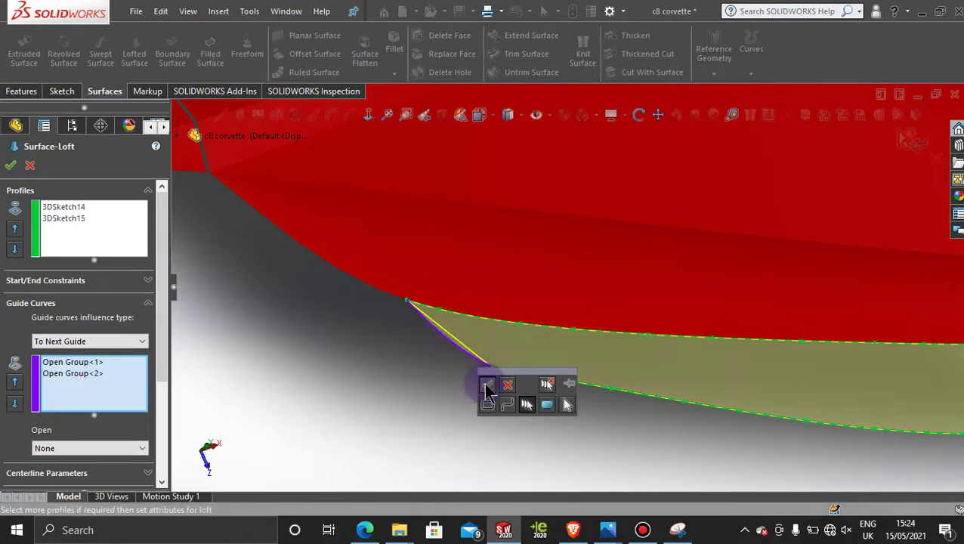
scroll(655, 400, "up", 3)
scroll(656, 401, "up", 2)
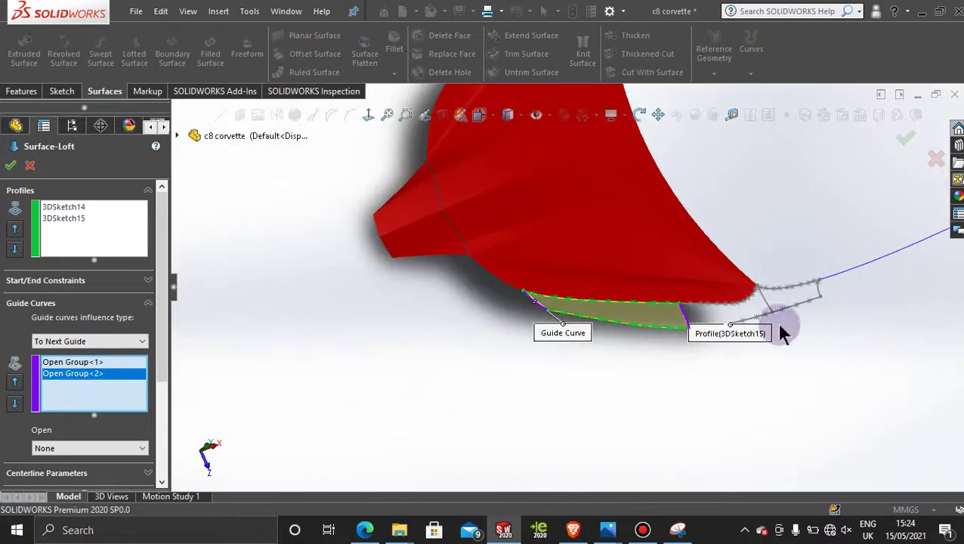
scroll(786, 312, "down", 4)
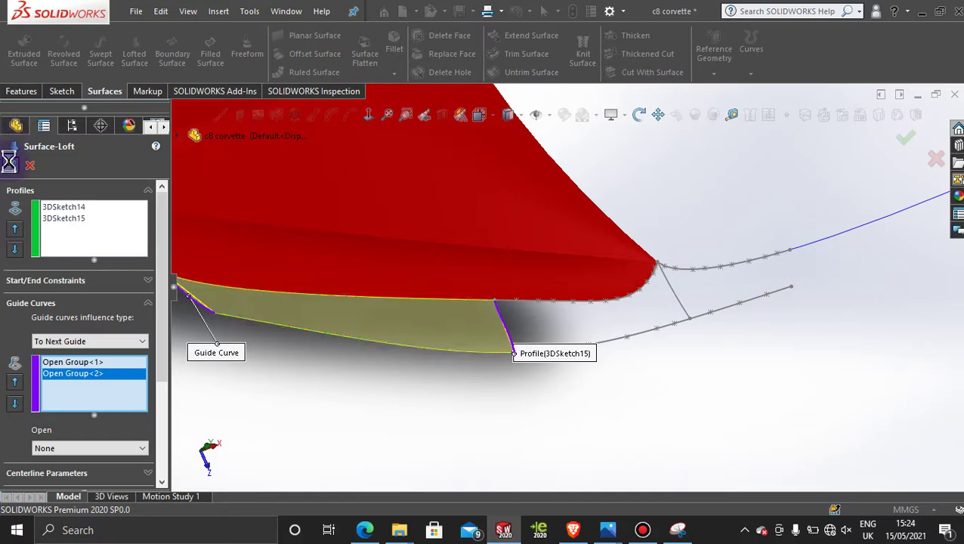
left_click(10, 165)
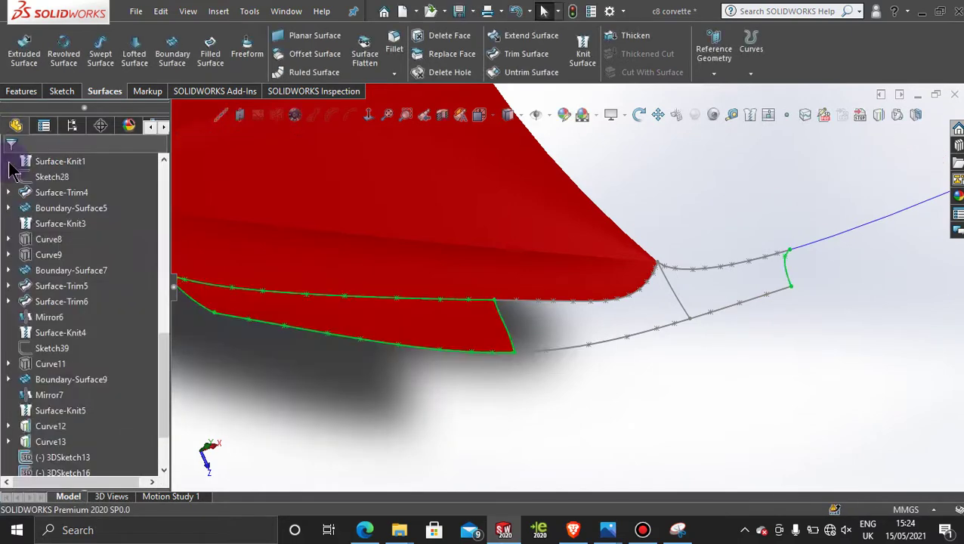
left_click(658, 362)
Step: Show the sketches absorbed by the new loft again: 3DSketch14, 3DSketch15 and 3DSketch12
scroll(658, 362, "up", 2)
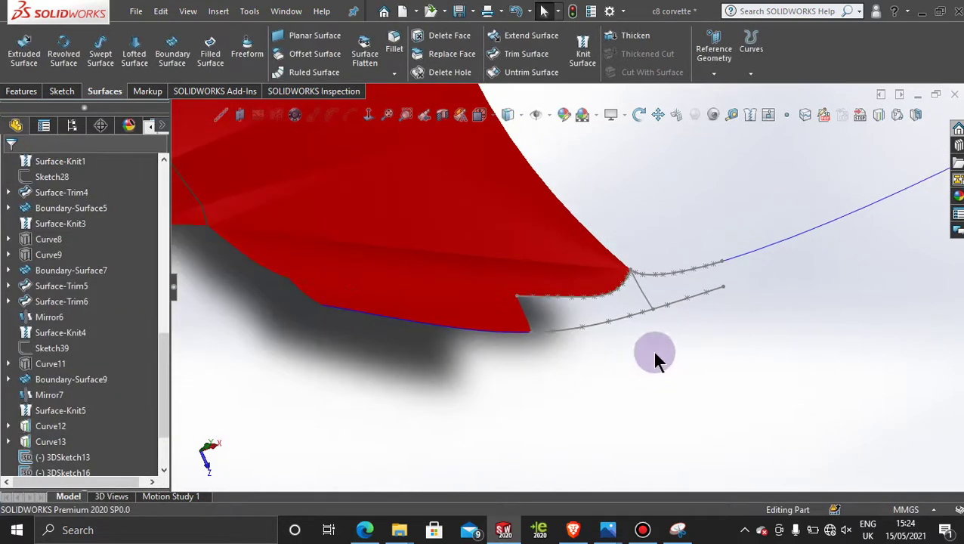
scroll(609, 307, "down", 1)
scroll(617, 255, "down", 2)
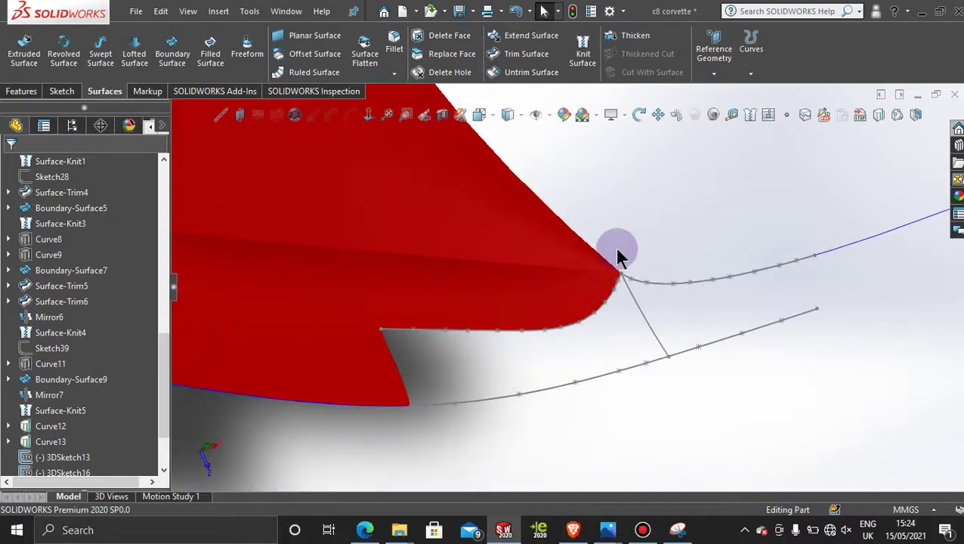
scroll(612, 295, "up", 1)
scroll(155, 389, "down", 2)
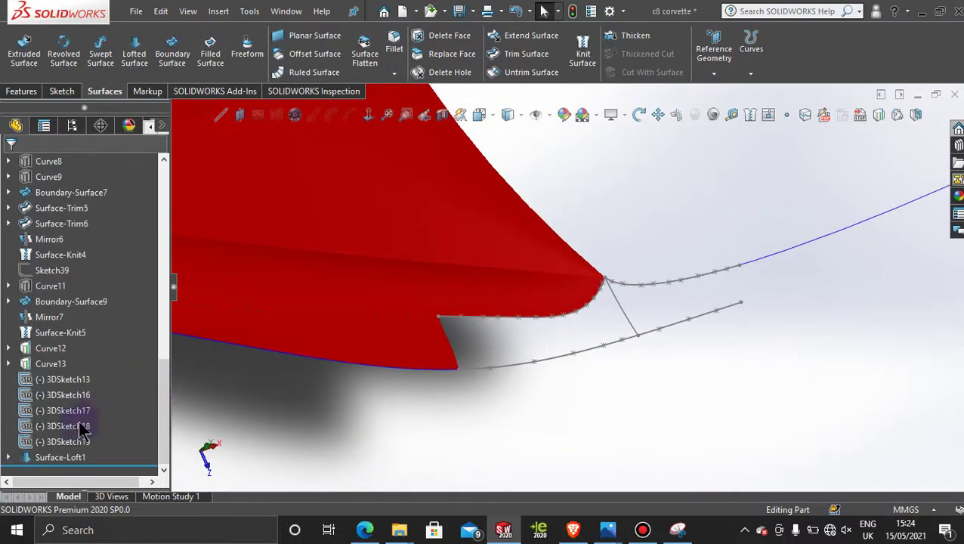
left_click(8, 457)
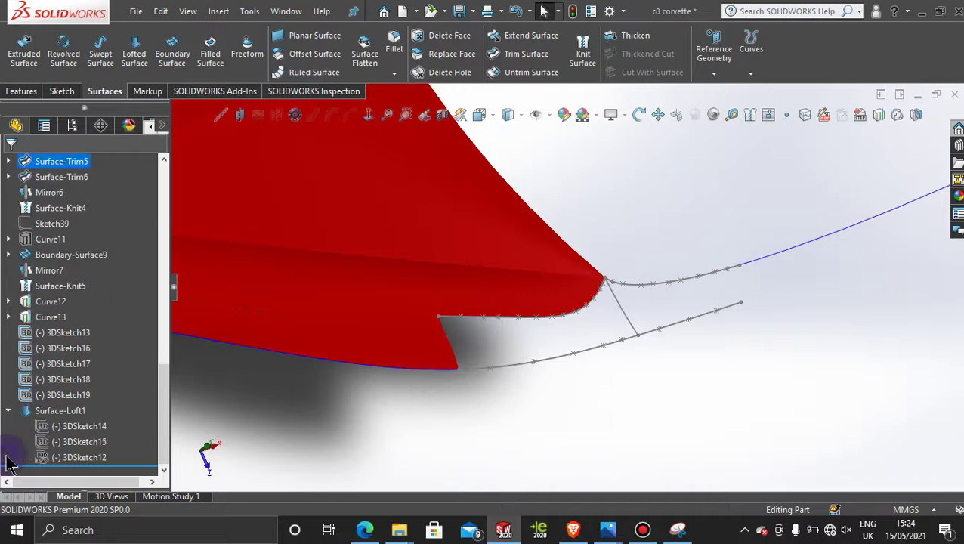
right_click(83, 426)
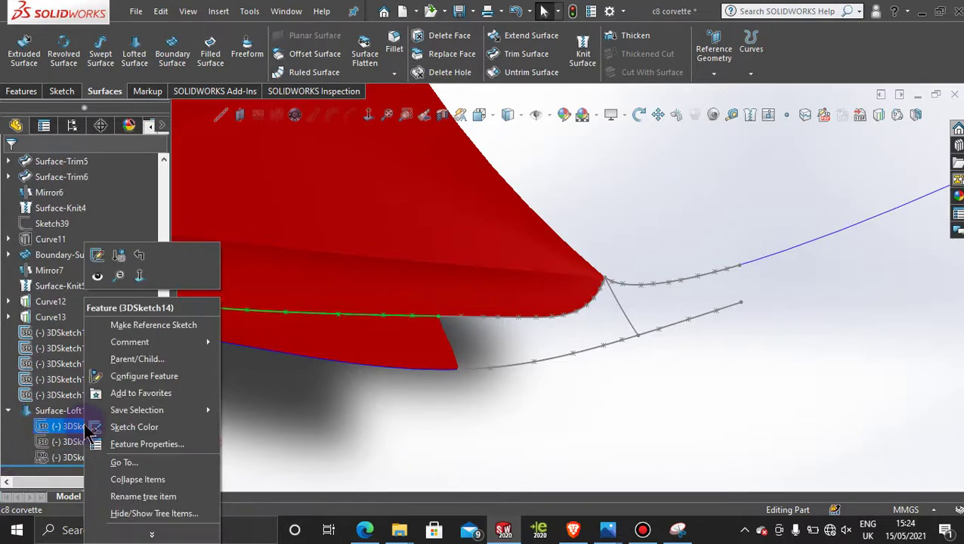
key("Escape")
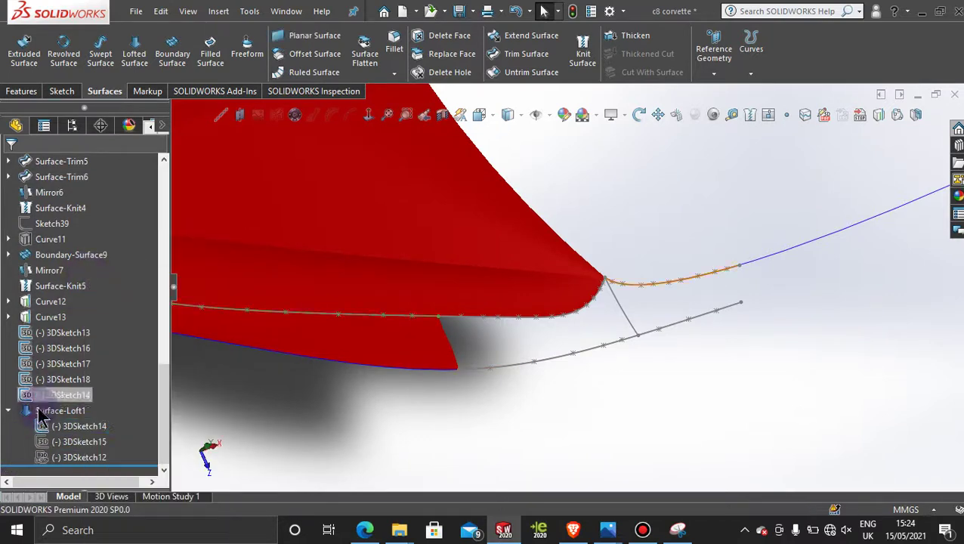
right_click(91, 444)
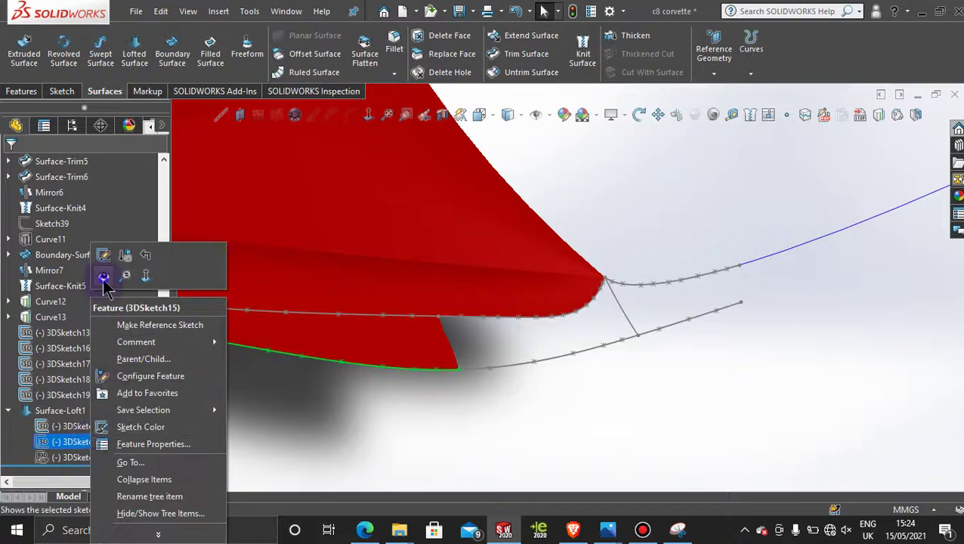
key("Escape")
right_click(79, 457)
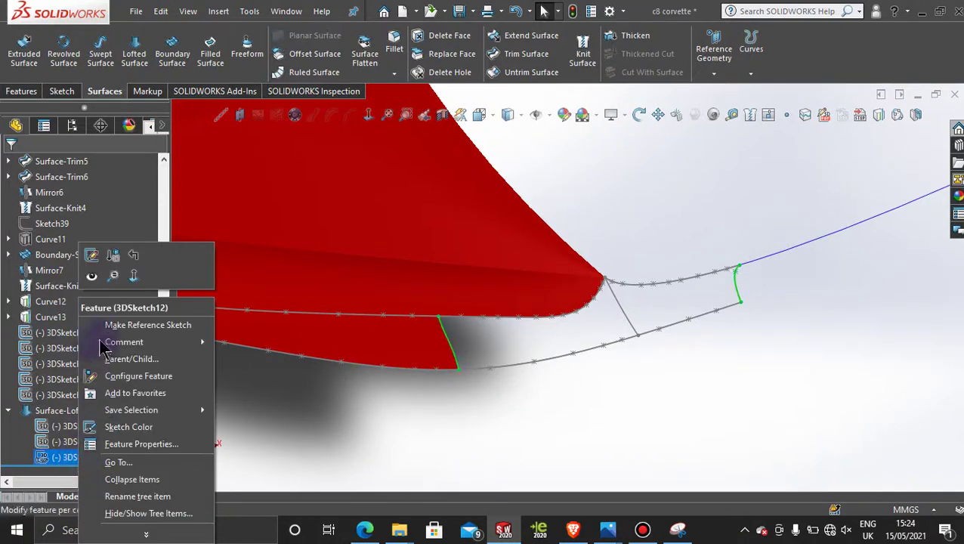
left_click(92, 278)
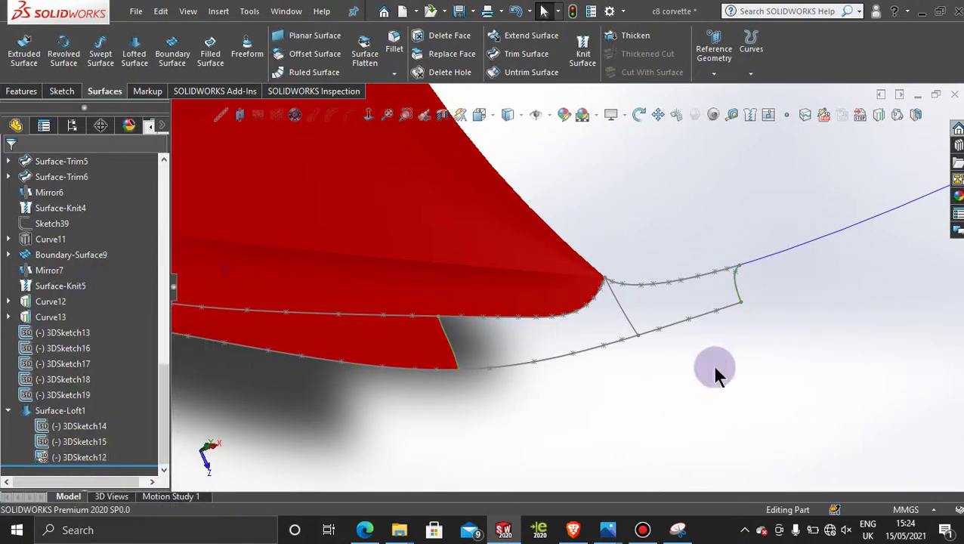
Step: Start another Lofted Surface with the spline around the red surface's front tip (3DSketch16) and the lower spline opposite it (3DSketch17) as profiles
scroll(570, 333, "down", 1)
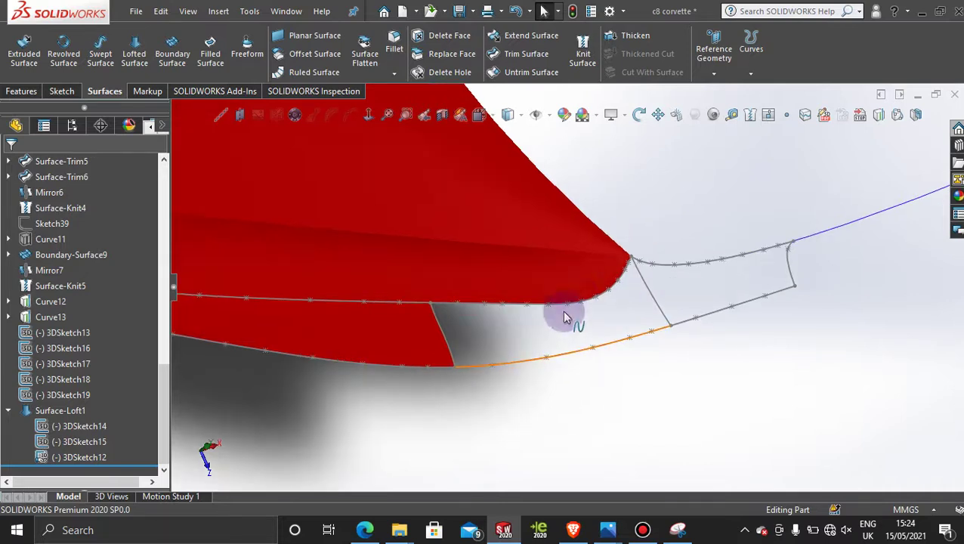
scroll(578, 298, "down", 1)
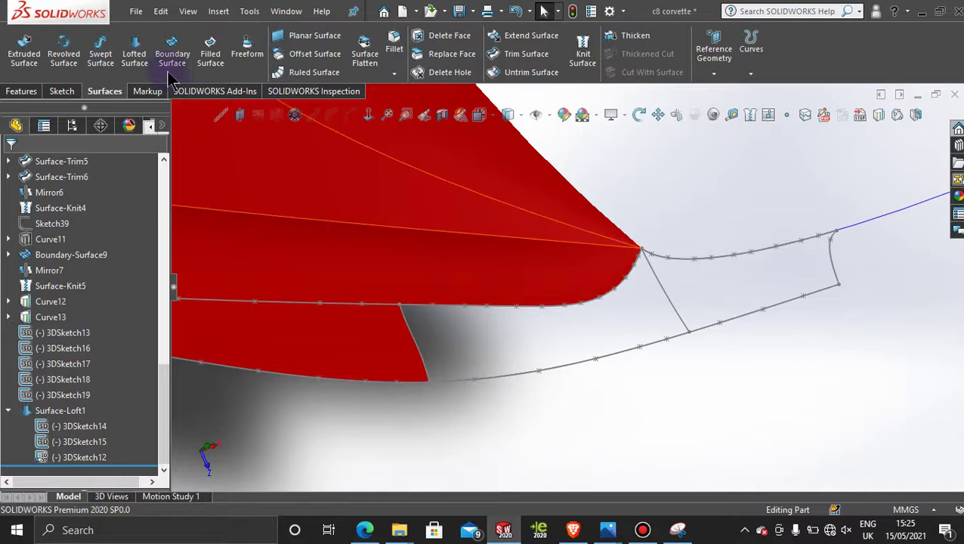
left_click(135, 47)
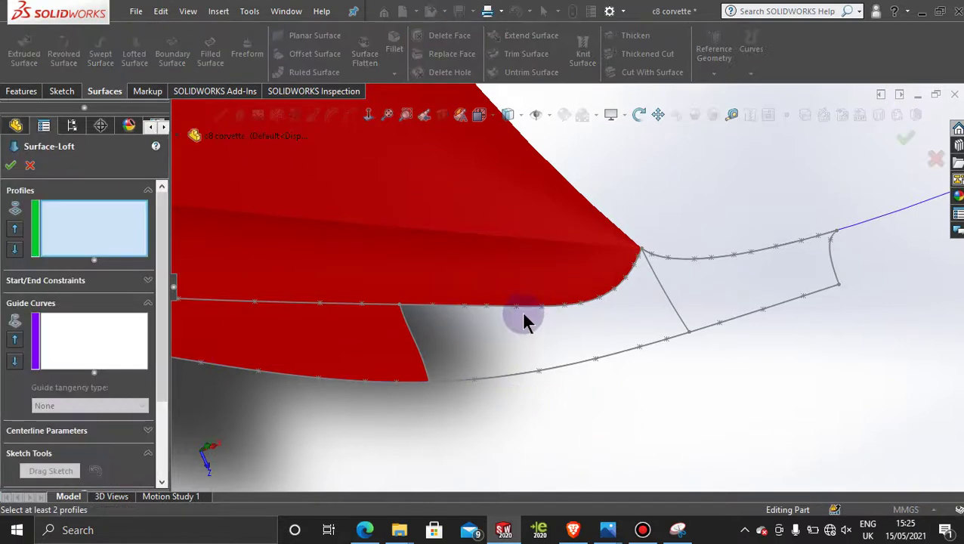
left_click(525, 313)
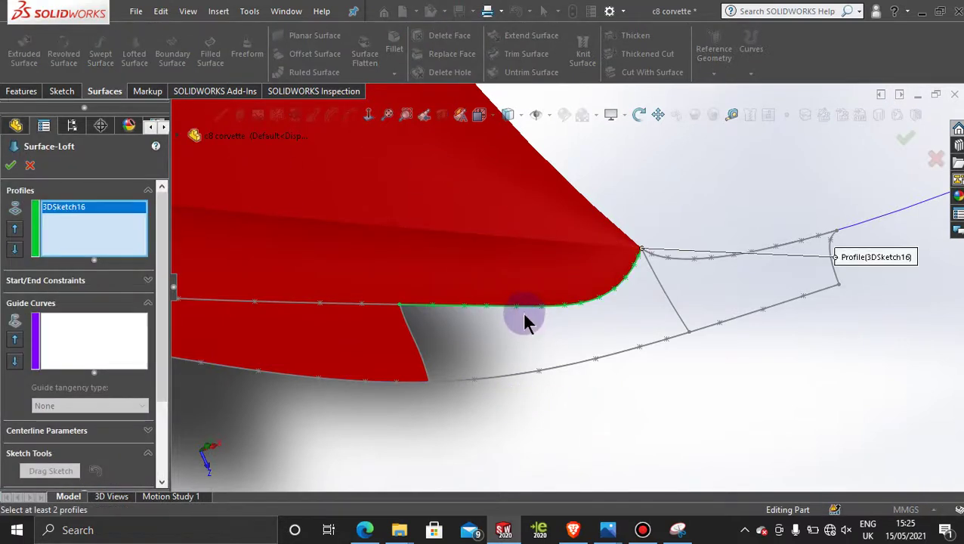
left_click(554, 370)
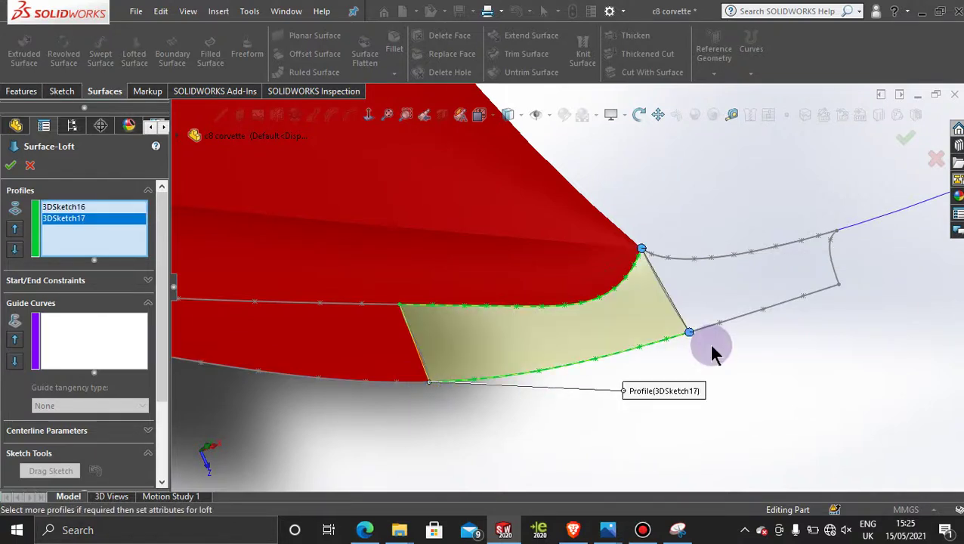
Step: Add the front connecting curve (3DSketch13) and the middle connecting curve as the loft's guide curves and create the surface
left_click(81, 333)
scroll(646, 319, "down", 3)
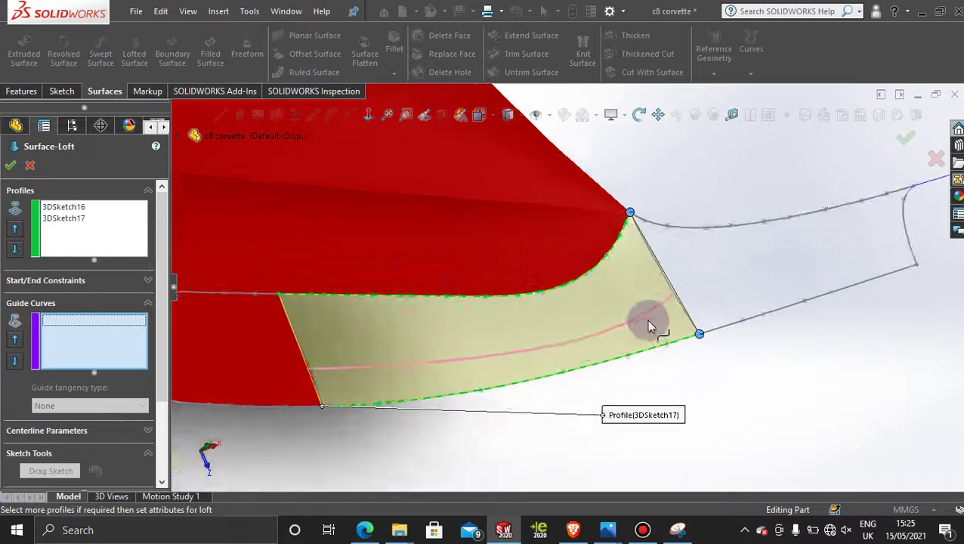
scroll(649, 321, "down", 2)
left_click(654, 213)
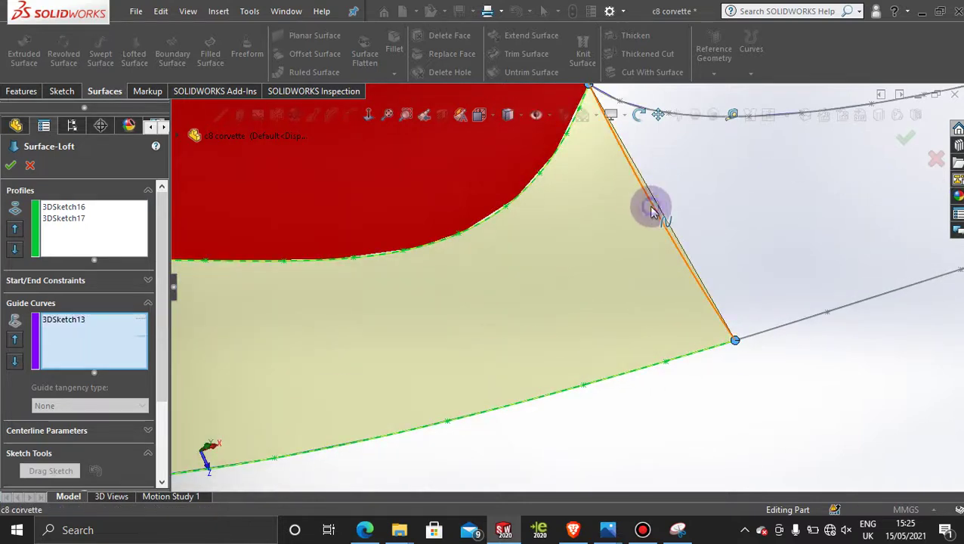
left_click(656, 213)
left_click(656, 214)
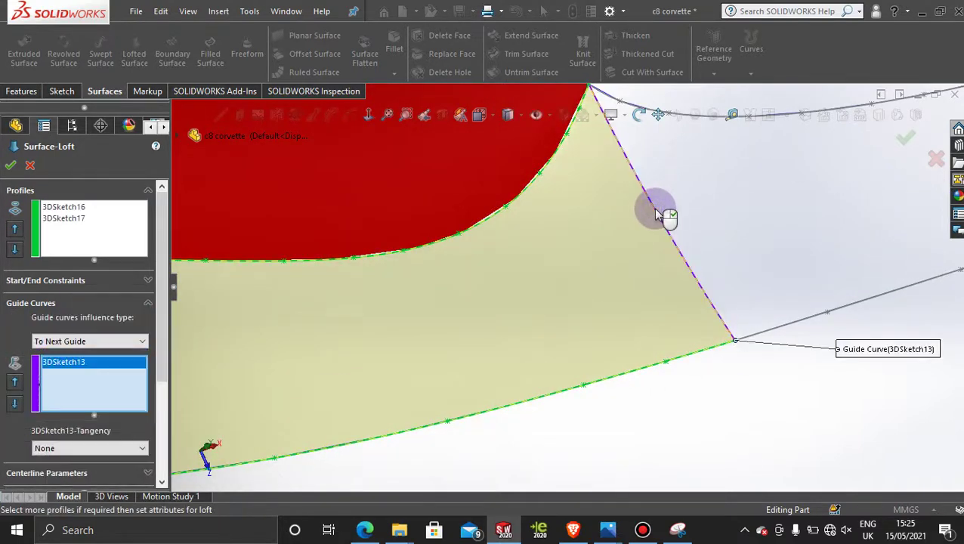
scroll(664, 219, "up", 3)
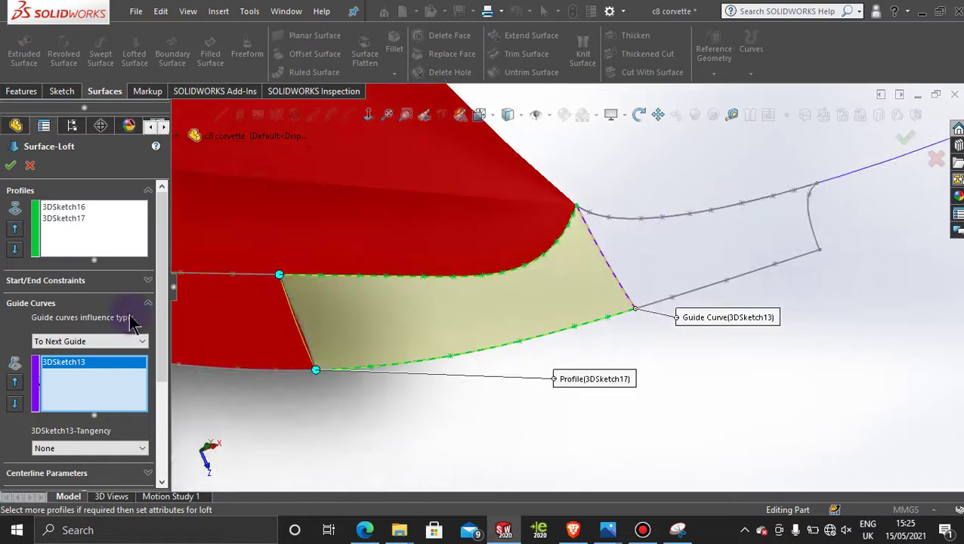
scroll(344, 323, "down", 3)
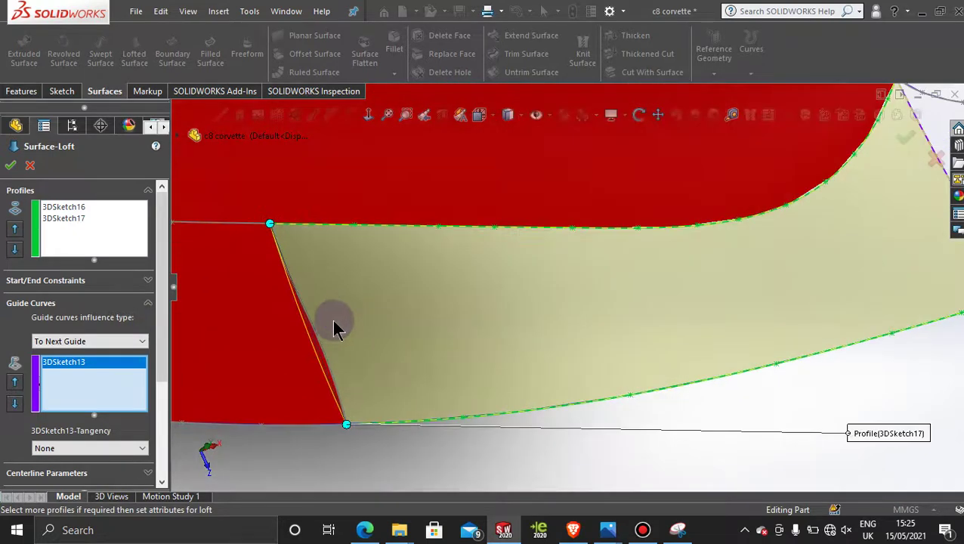
left_click(318, 339)
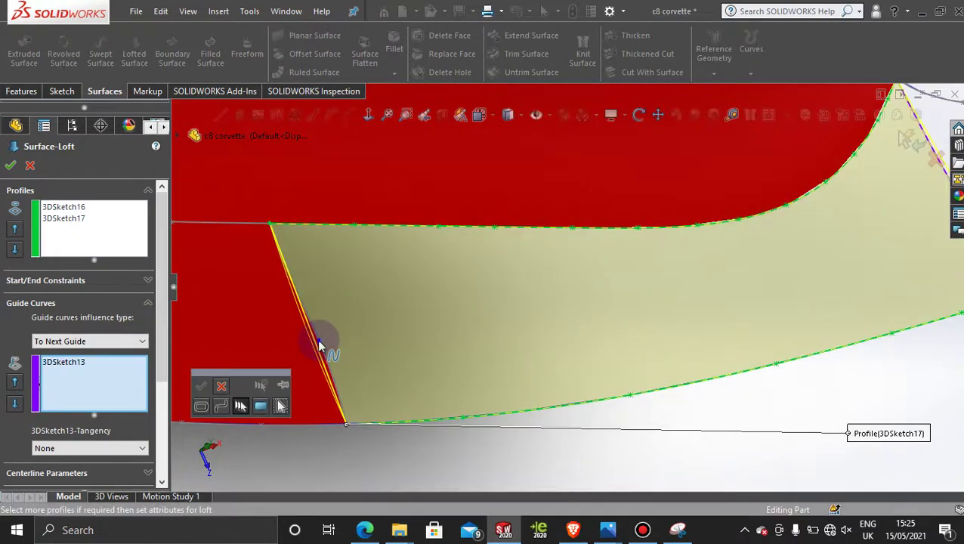
left_click(201, 386)
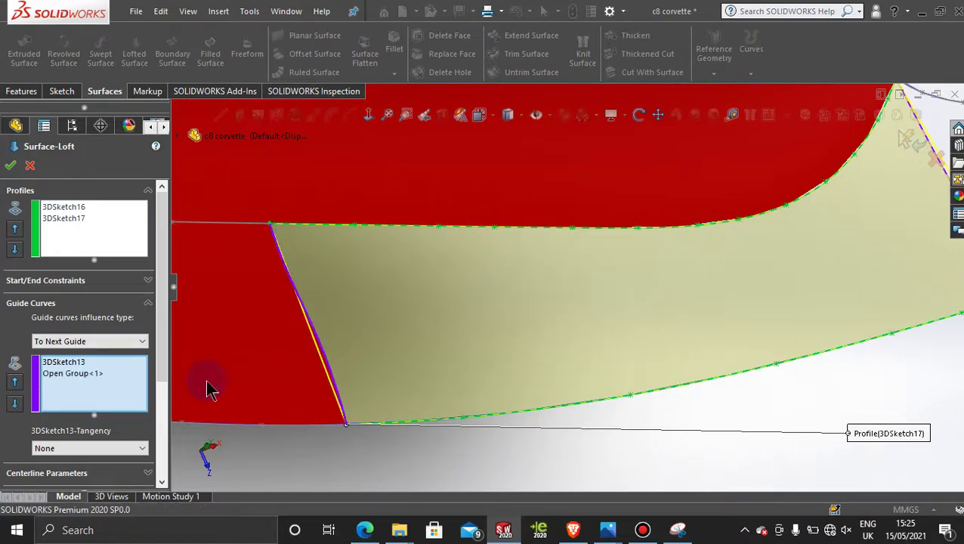
scroll(436, 417, "up", 3)
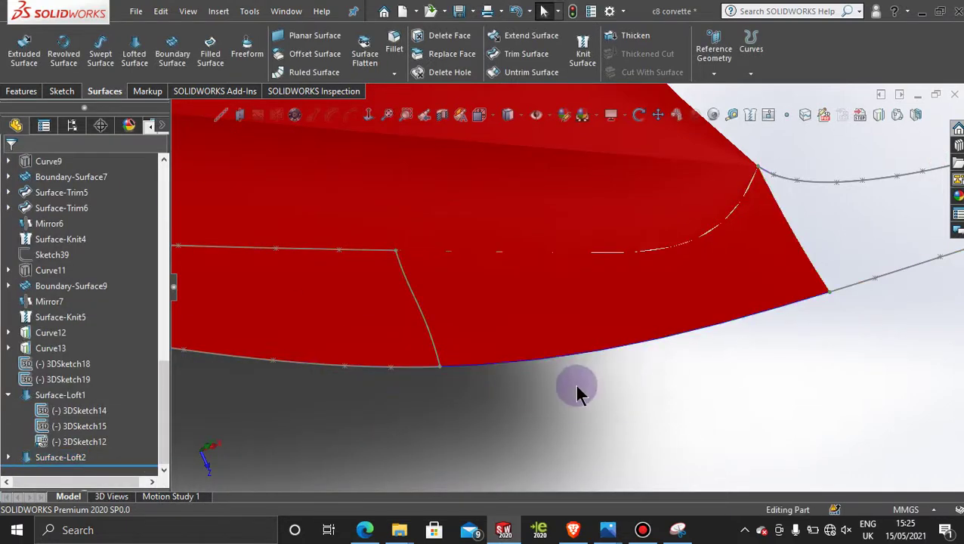
Step: Hide the sketch with the connecting curves (3DSketch12) at the seam between the two lofted surfaces
middle_click_drag(576, 387, 543, 395)
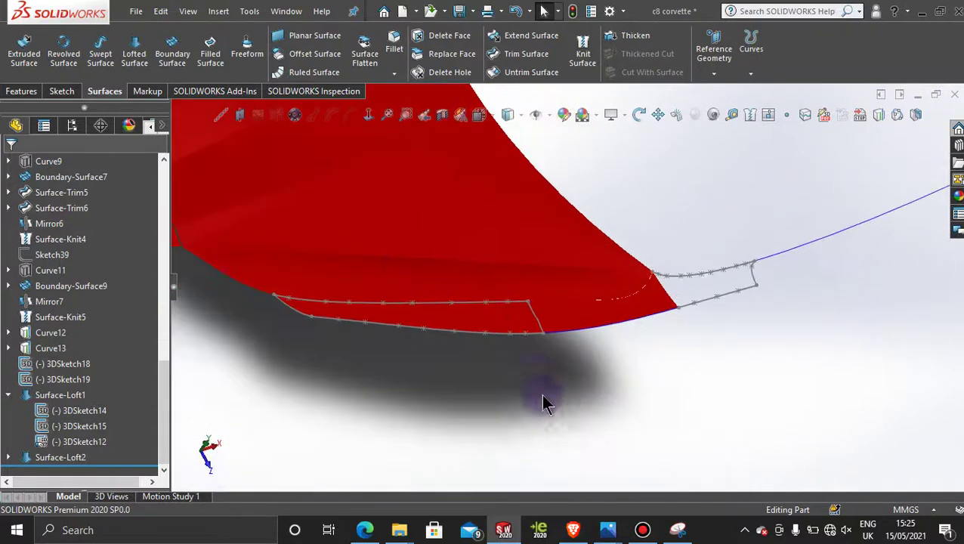
right_click(532, 310)
left_click(566, 290)
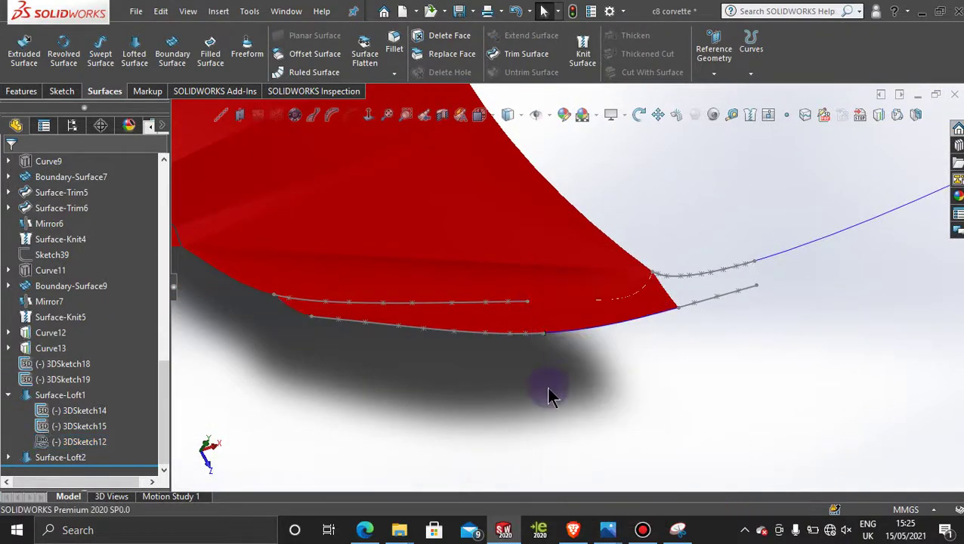
Step: Examine the seam between the two lofted surfaces below the fender's edge from several angles
middle_click_drag(540, 385, 588, 404)
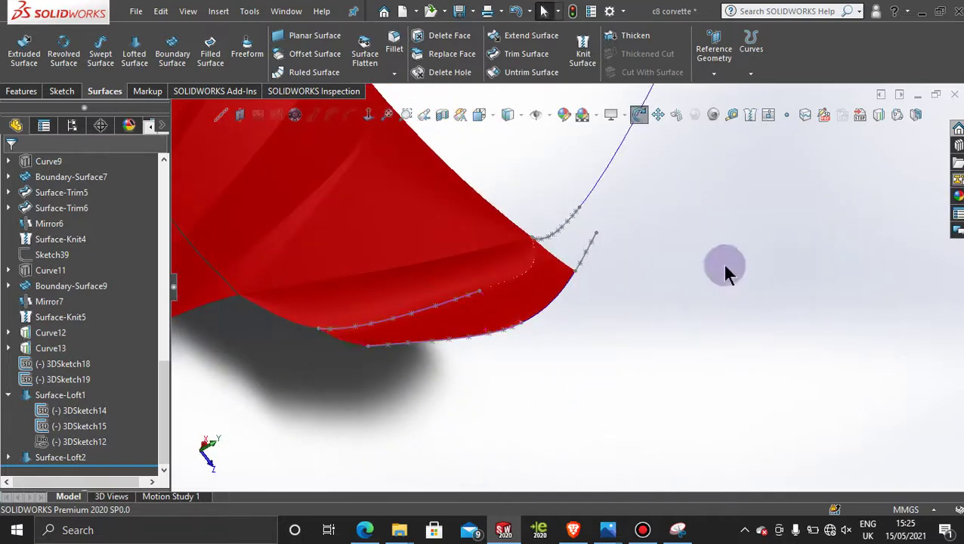
middle_click_drag(725, 266, 729, 350)
scroll(614, 276, "down", 4)
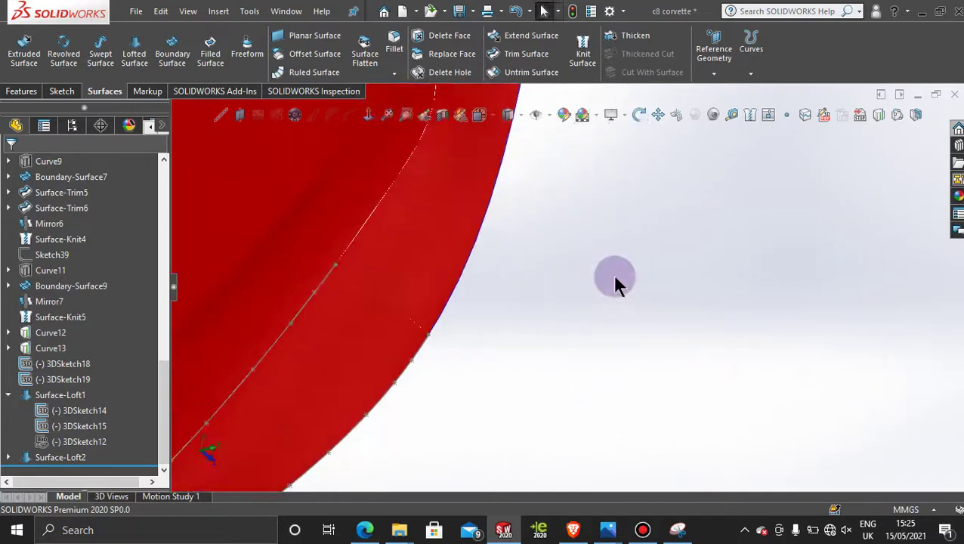
mouse_move(615, 284)
middle_mouse_down()
mouse_move(606, 280)
mouse_move(611, 308)
mouse_move(606, 292)
middle_mouse_up()
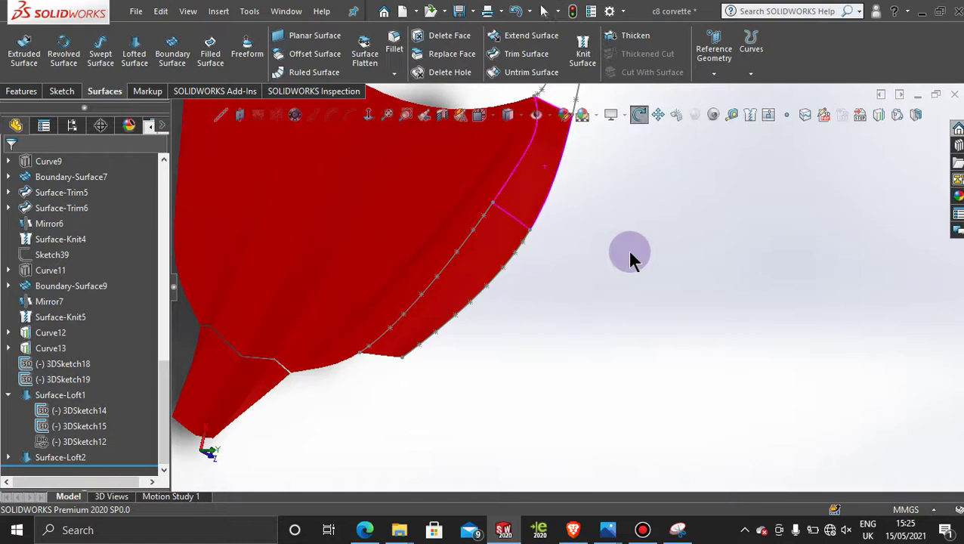
middle_click_drag(631, 257, 498, 210)
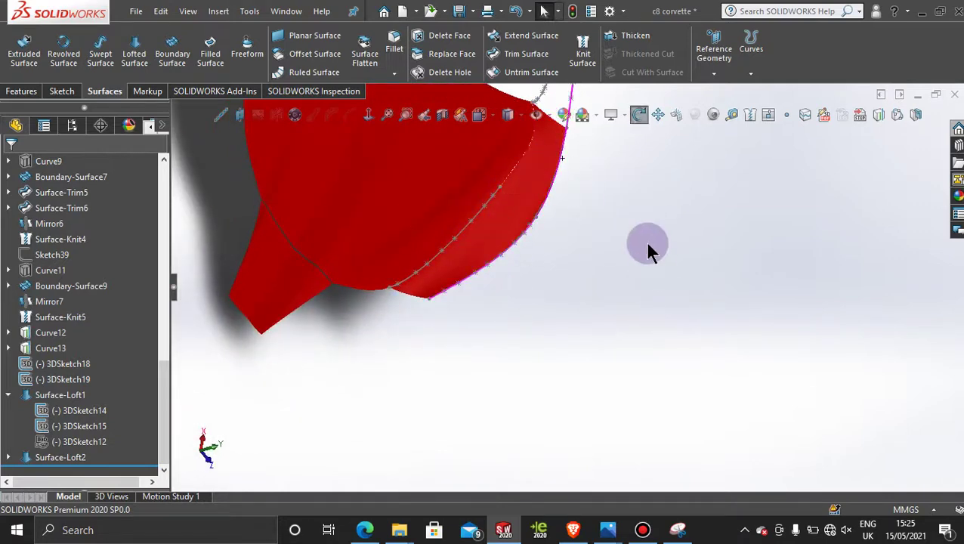
mouse_move(647, 244)
middle_mouse_down()
mouse_move(629, 203)
mouse_move(629, 242)
mouse_move(638, 237)
middle_mouse_up()
scroll(734, 206, "down", 5)
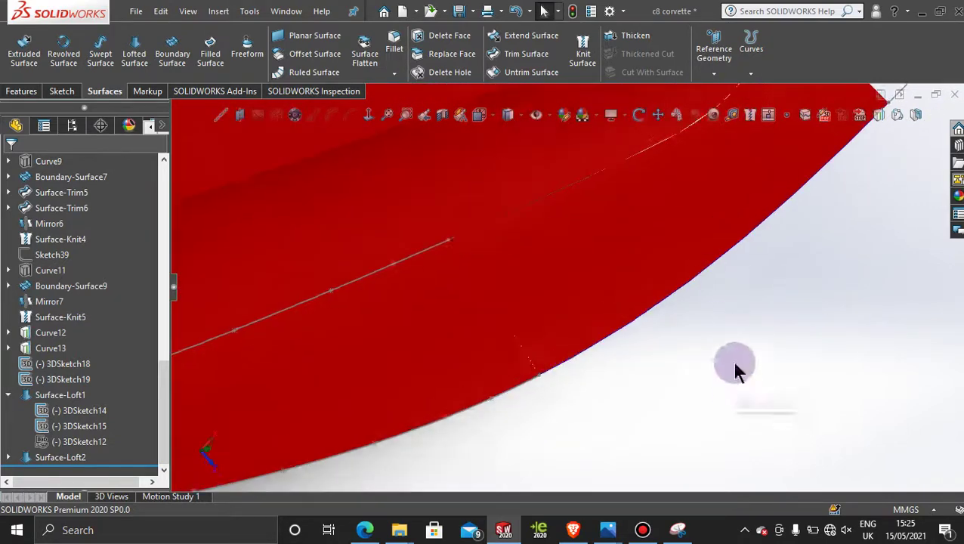
middle_click_drag(734, 364, 788, 343)
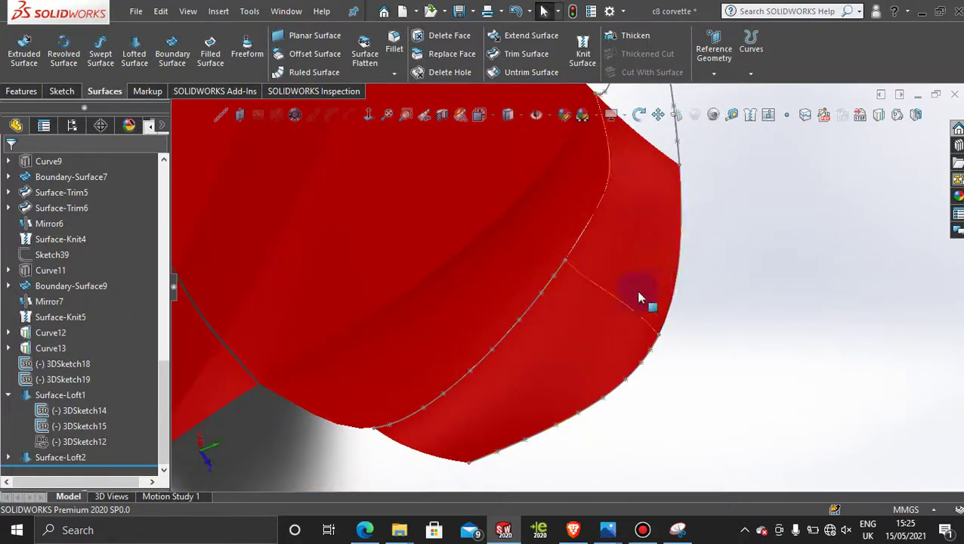
Step: Delete the front lofted surface (Surface-Loft2) while keeping its sketches
middle_click_drag(811, 303, 716, 290)
left_click(693, 287)
right_click(692, 287)
left_click(722, 387)
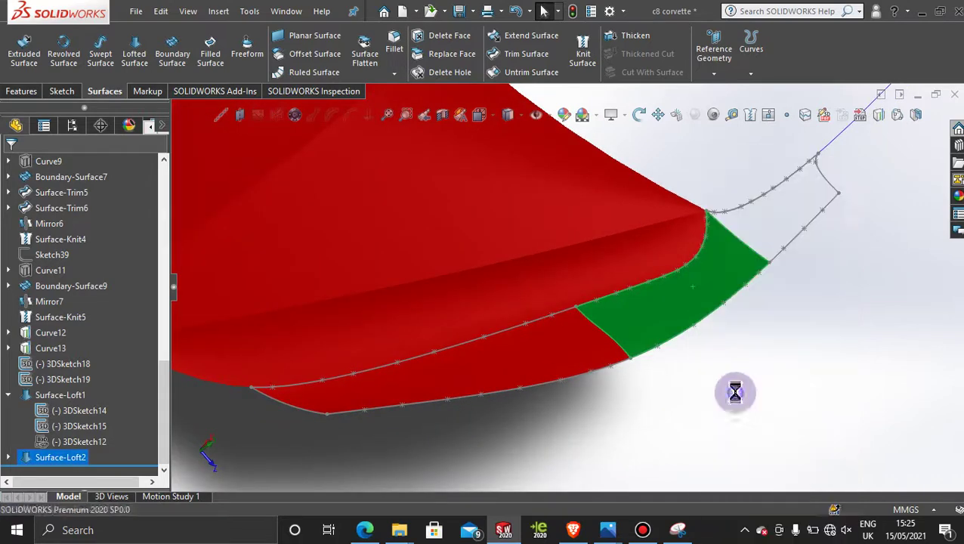
left_click(573, 194)
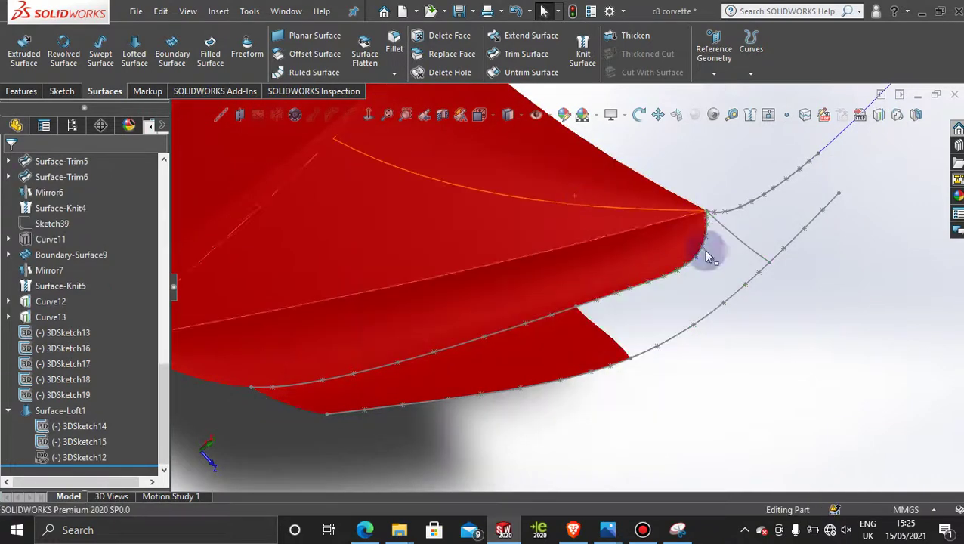
Step: Start a Boundary Surface with the front tip spline (3DSketch16) and the lower spline opposite it (3DSketch17) as Direction 1 curves
middle_click_drag(716, 342, 746, 289)
scroll(745, 288, "down", 4)
middle_click_drag(643, 350, 640, 358)
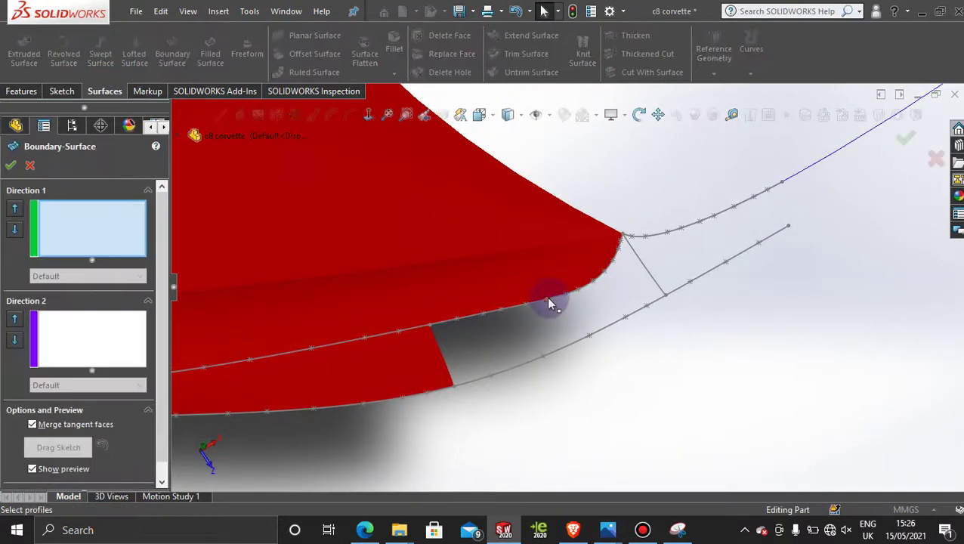
left_click(537, 299)
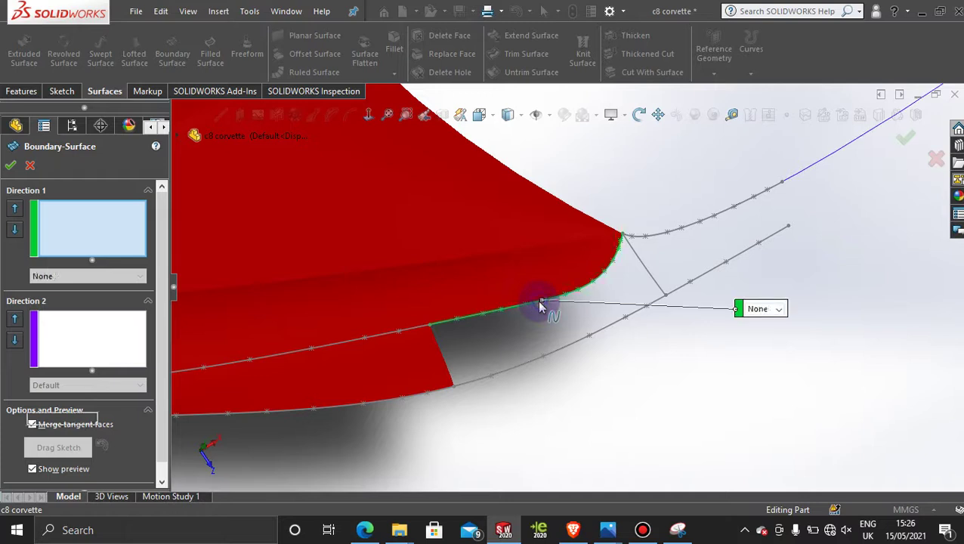
left_click(561, 347)
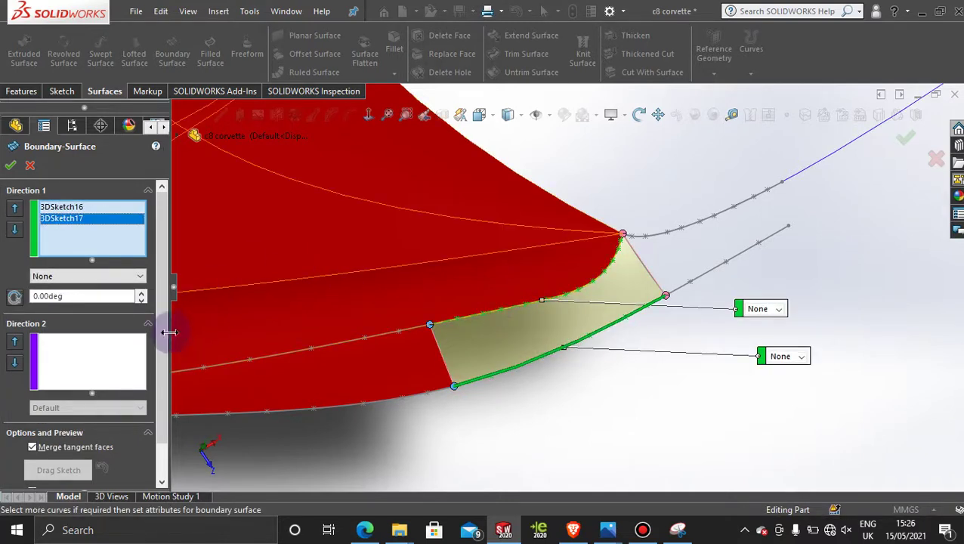
Step: Add the rear loft's front edge and the front connecting curve (3DSketch13) as Direction 2 curves and create the boundary surface
left_click(67, 365)
left_click(446, 358)
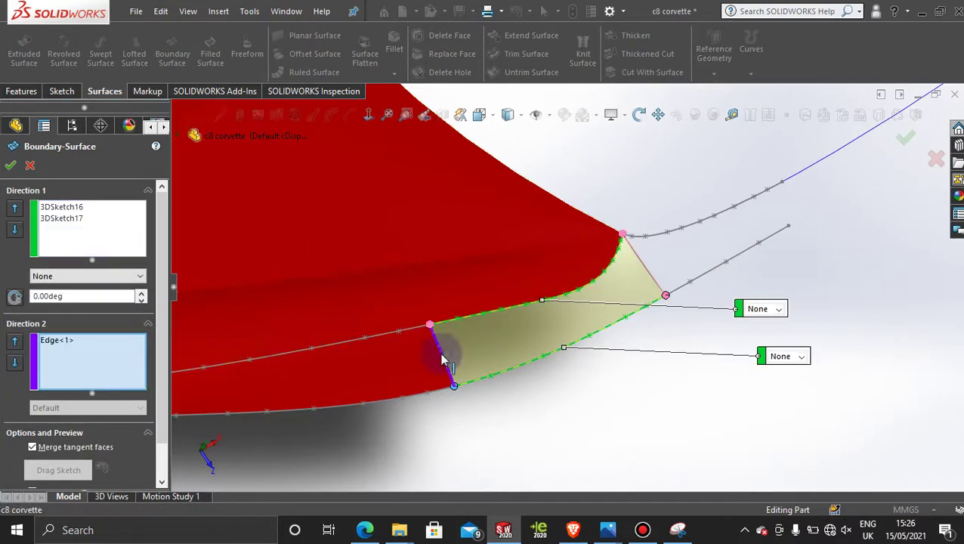
left_click(638, 261)
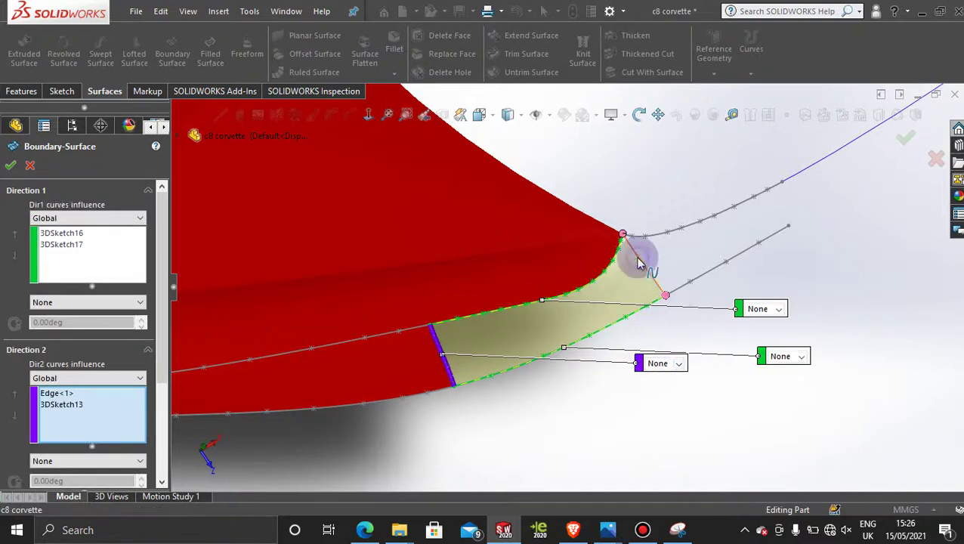
left_click(682, 364)
left_click(679, 394)
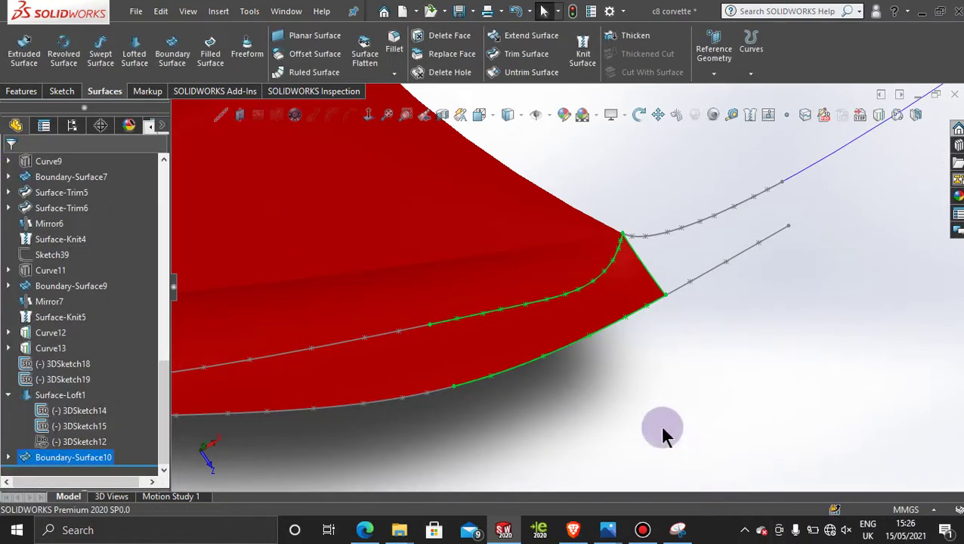
Step: Edit the new boundary surface so its edge shared with the rear loft uses Tangency To Face
left_click(582, 325)
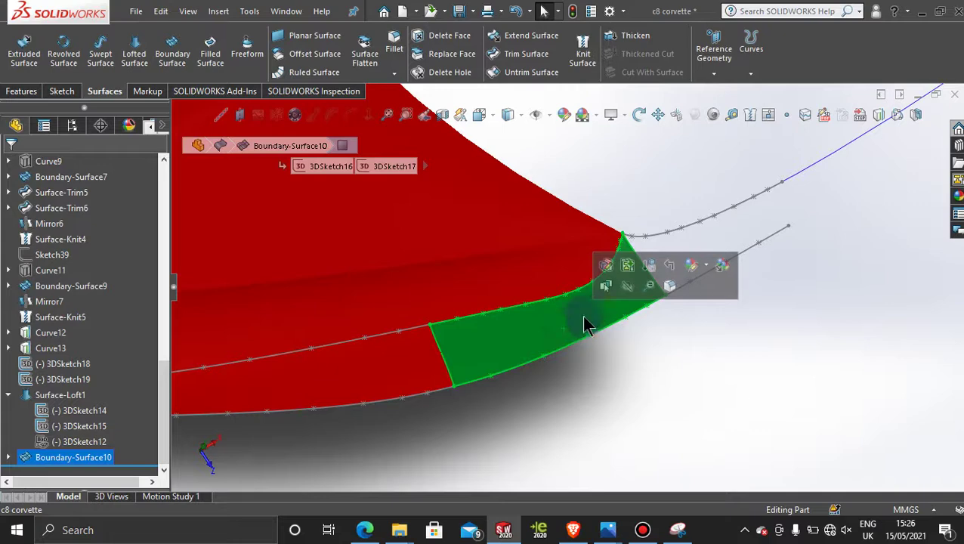
left_click(607, 265)
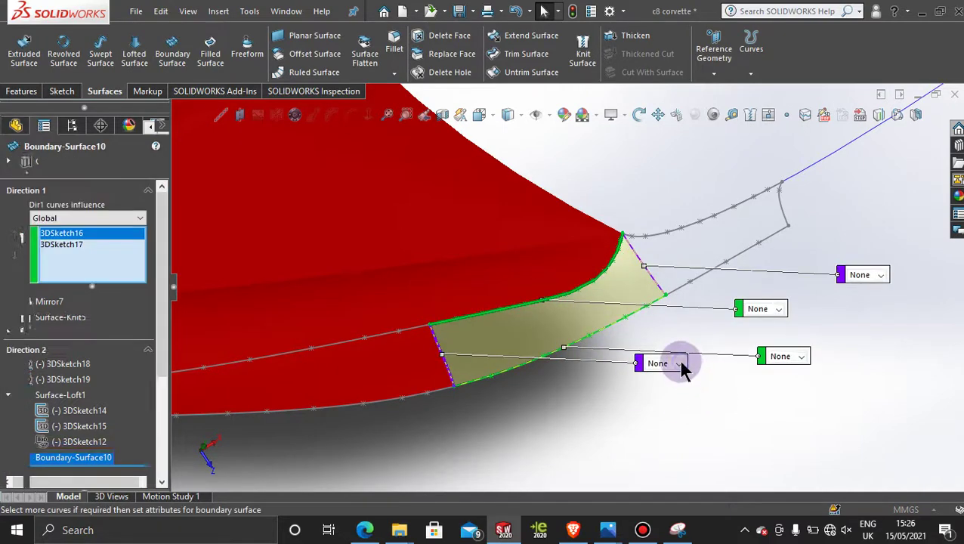
left_click(680, 368)
left_click(665, 392)
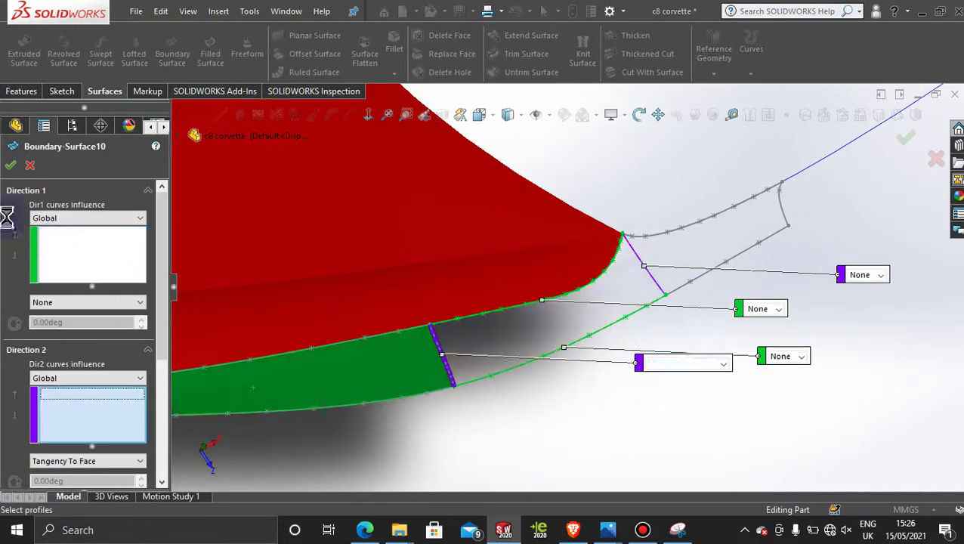
left_click(12, 167)
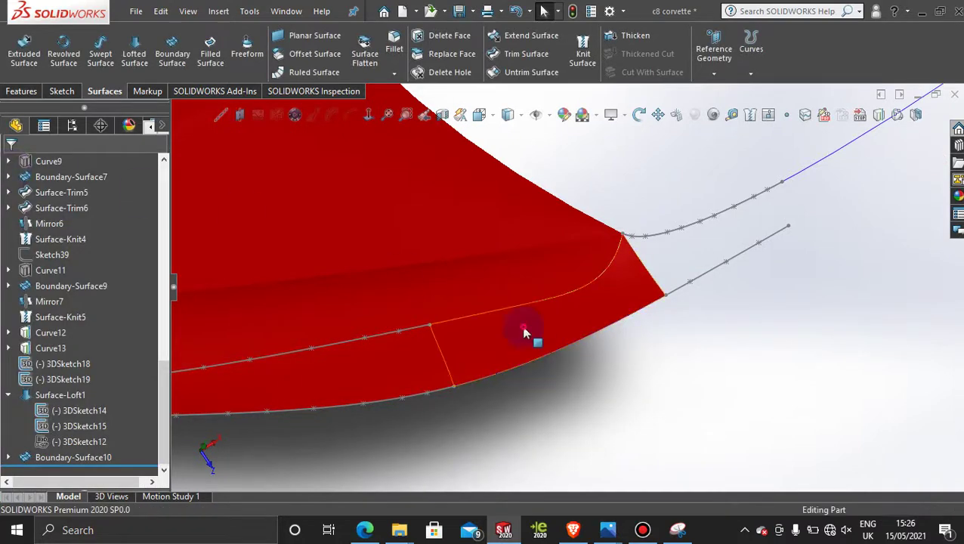
right_click(525, 332)
left_click(534, 185)
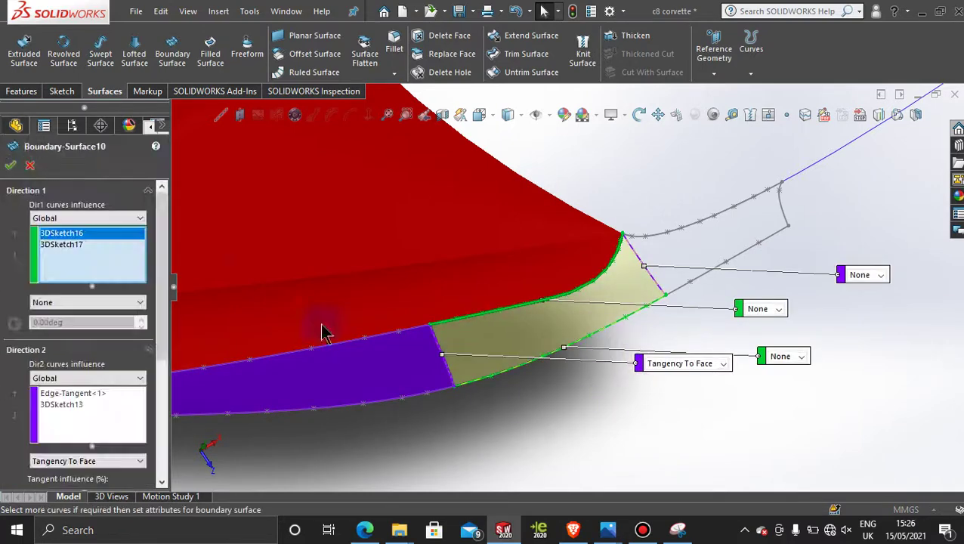
left_click(29, 167)
Step: Show the connecting-curve sketch 3DSketch12 under Surface-Loft1 again
middle_click_drag(590, 389, 514, 336)
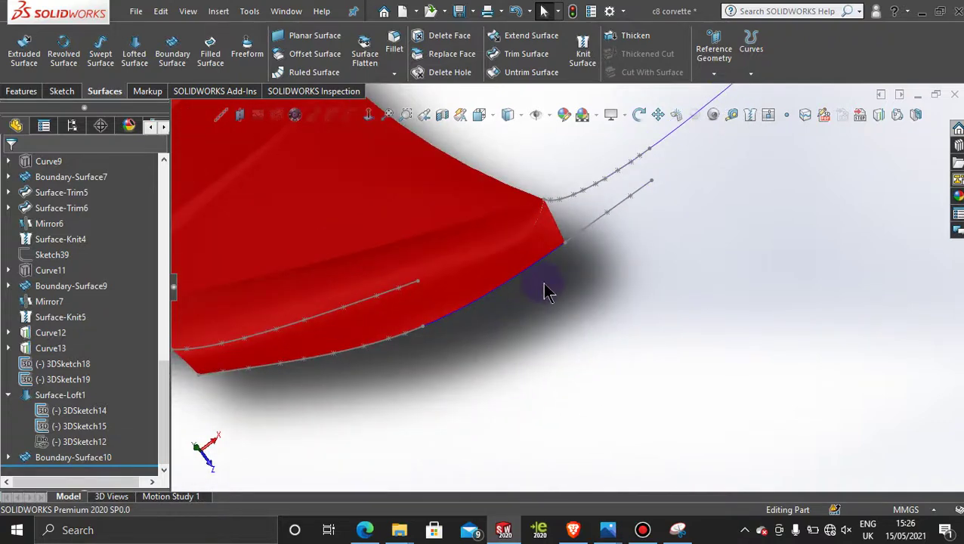
mouse_move(543, 284)
middle_mouse_down()
mouse_move(566, 286)
mouse_move(514, 317)
middle_mouse_up()
right_click(78, 442)
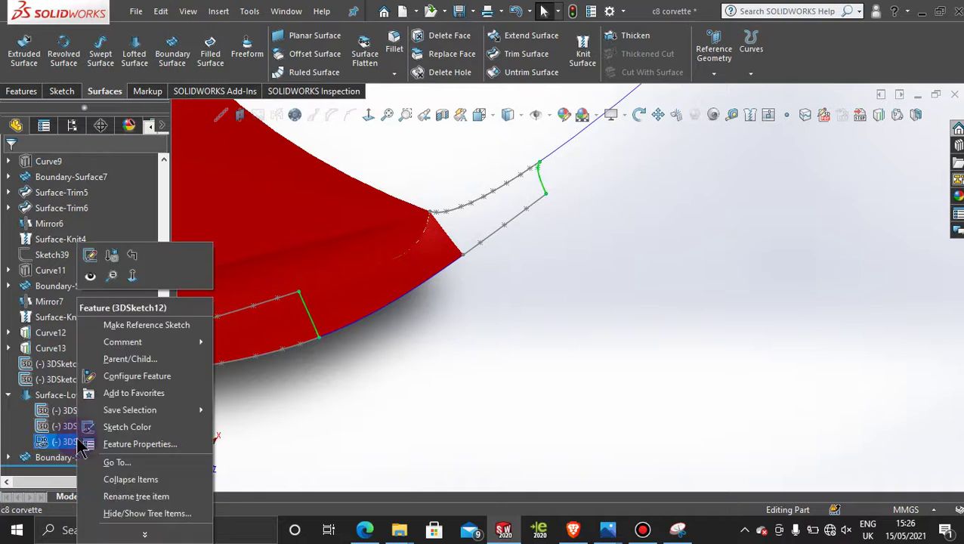
left_click(427, 378)
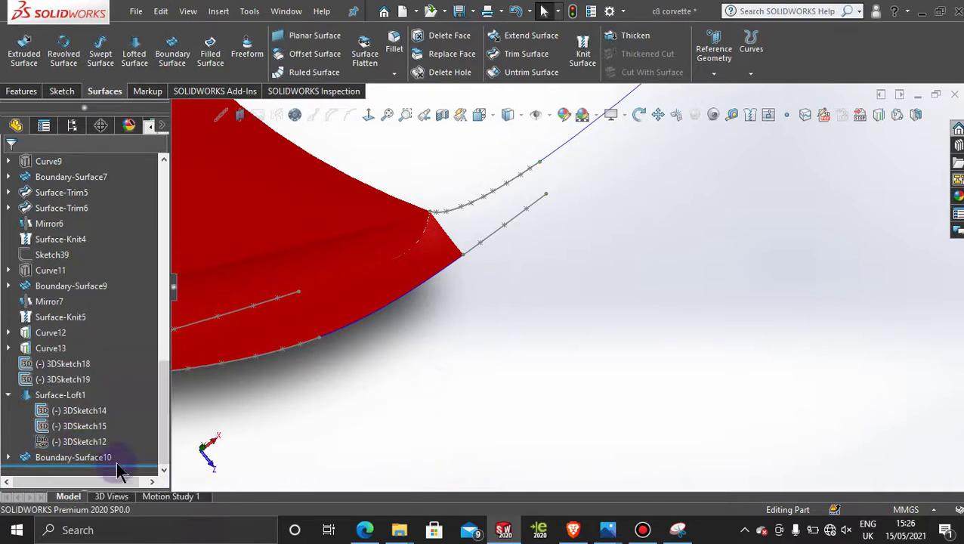
right_click(105, 454)
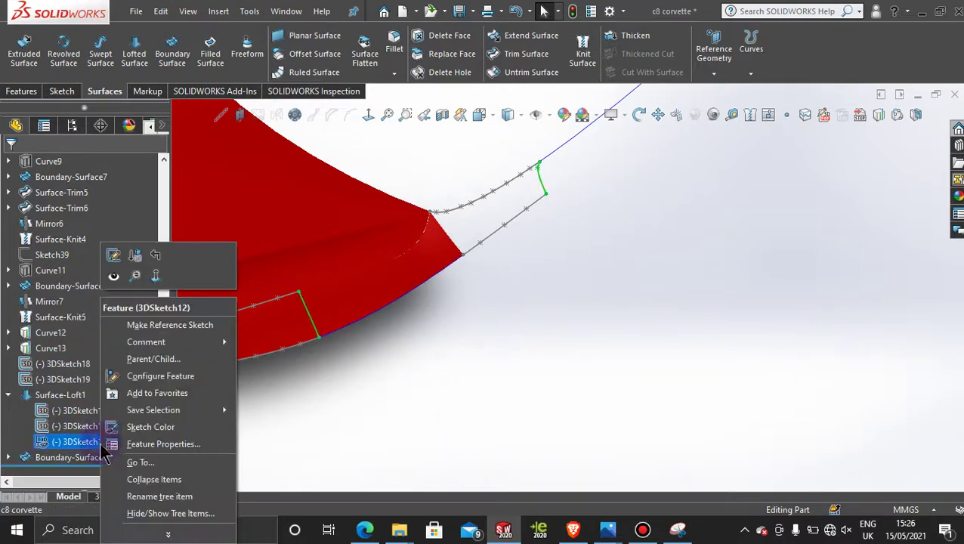
left_click(124, 286)
left_click(511, 306)
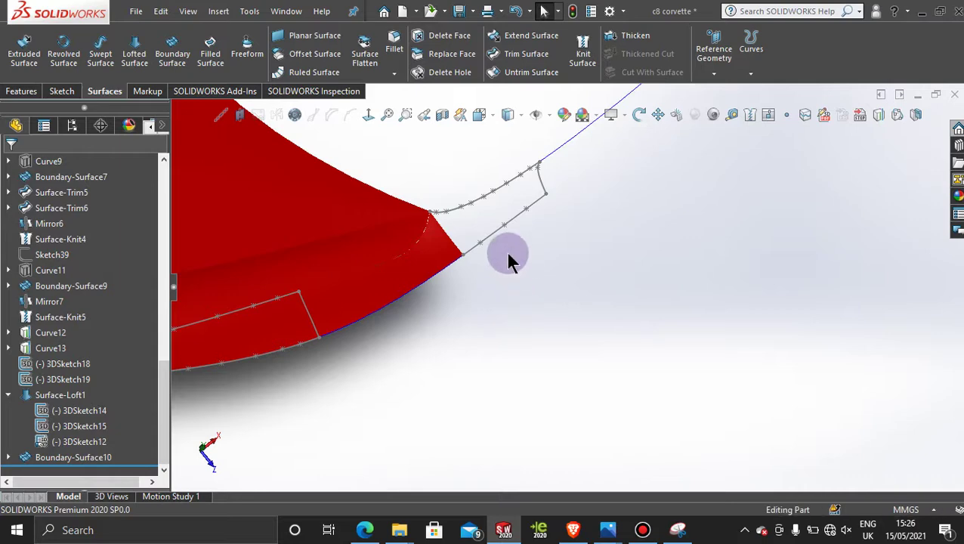
scroll(502, 219, "up", 2)
scroll(514, 226, "down", 2)
mouse_move(568, 295)
middle_mouse_down()
mouse_move(566, 231)
mouse_move(534, 262)
mouse_move(413, 264)
mouse_move(444, 297)
middle_mouse_up()
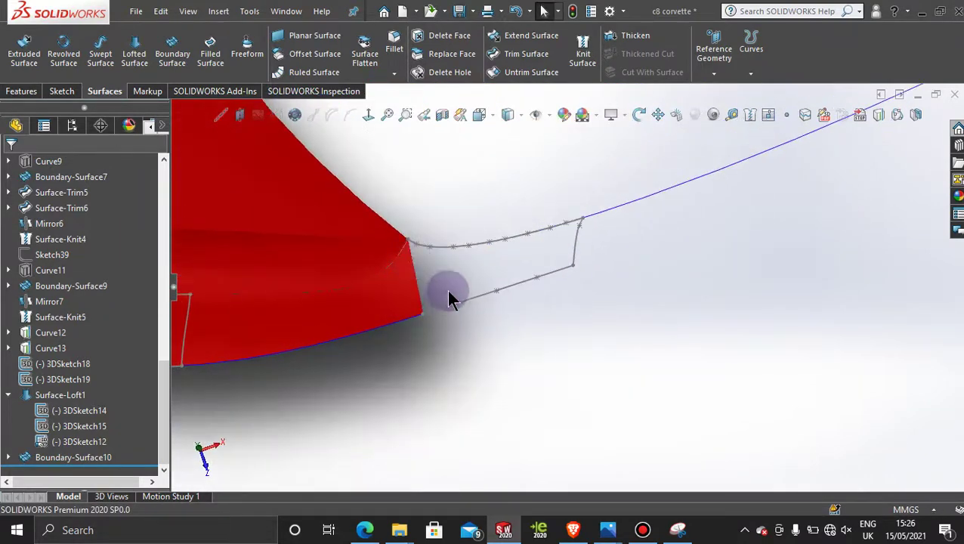
Step: Extend the fender strip's rear edge with Extend Surface by a distance of 54 mm, using the Same surface extension type
left_click(514, 36)
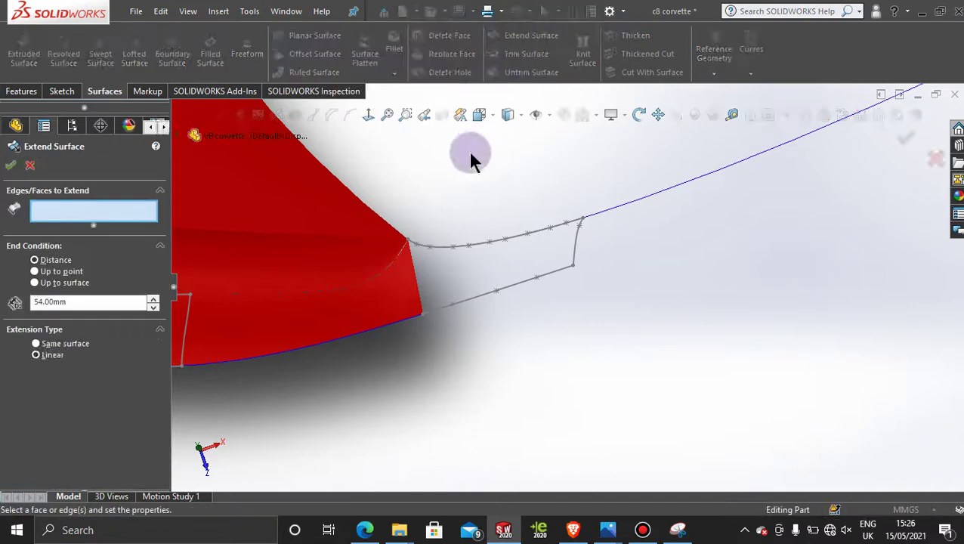
left_click(415, 279)
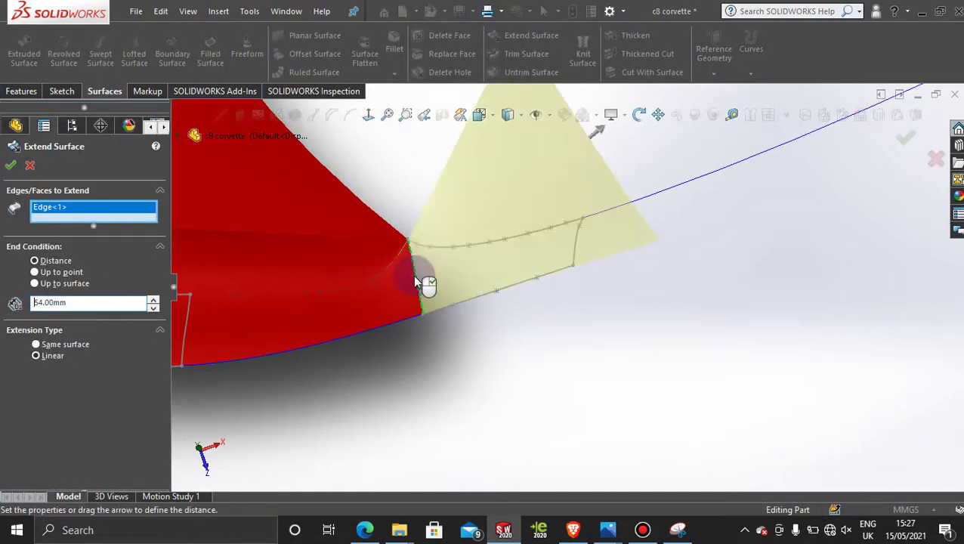
middle_click_drag(554, 313, 419, 248)
scroll(566, 236, "up", 6)
scroll(420, 249, "down", 5)
scroll(420, 249, "down", 3)
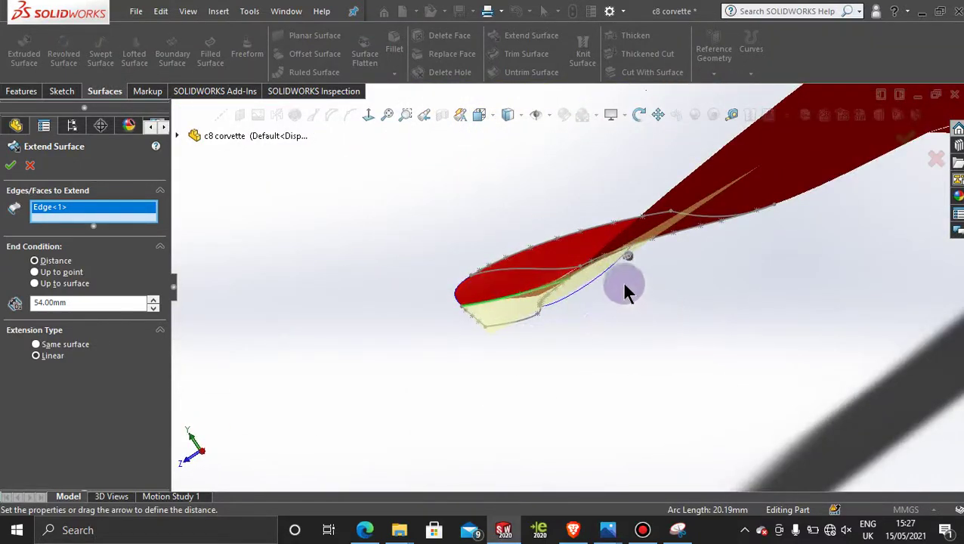
middle_click_drag(626, 291, 838, 278)
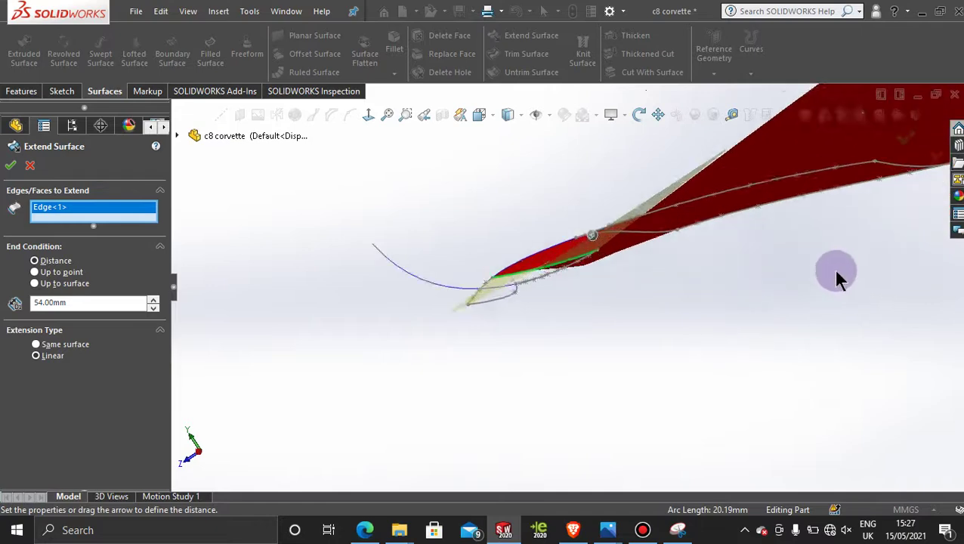
scroll(836, 272, "down", 2)
scroll(408, 287, "down", 2)
middle_click_drag(420, 302, 421, 313)
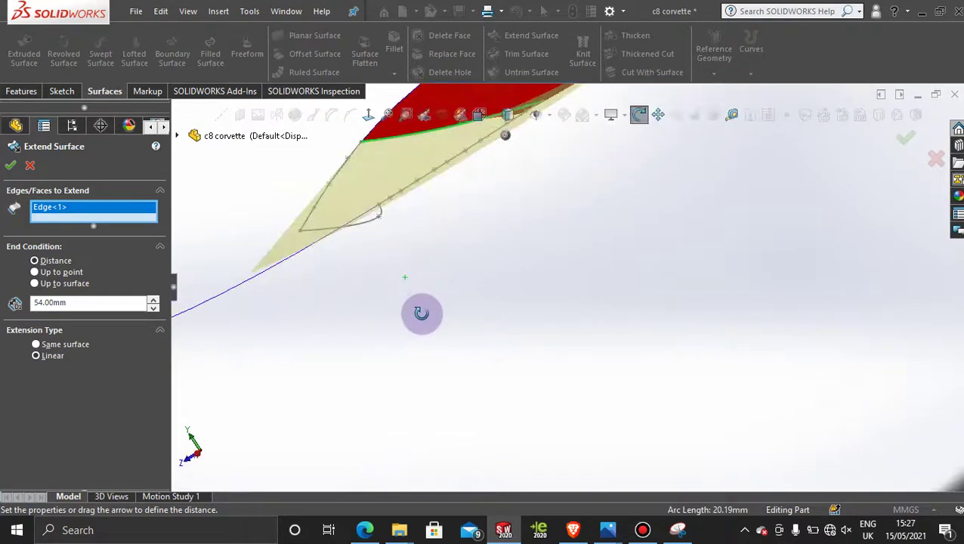
middle_click_drag(458, 274, 443, 356)
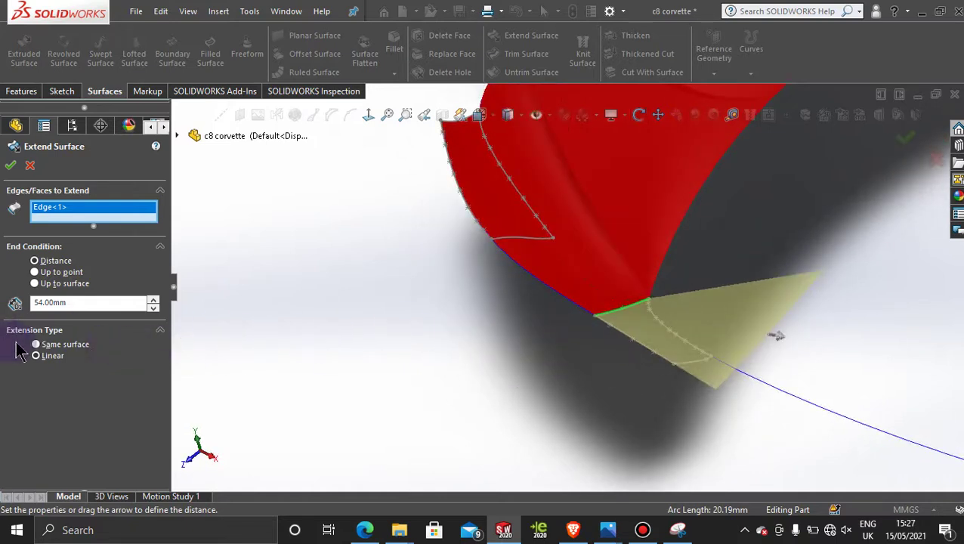
middle_click_drag(420, 370, 686, 397)
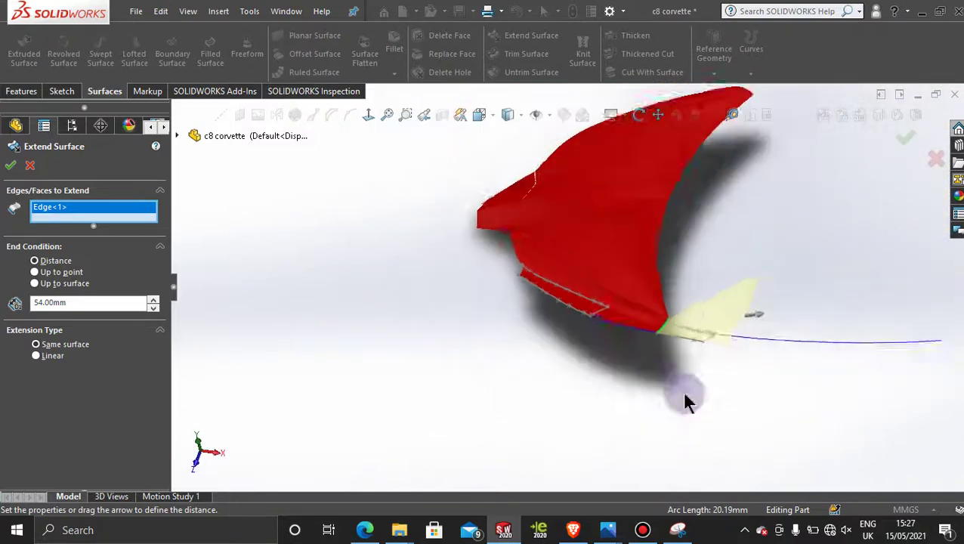
middle_click_drag(798, 278, 772, 419)
left_click(9, 168)
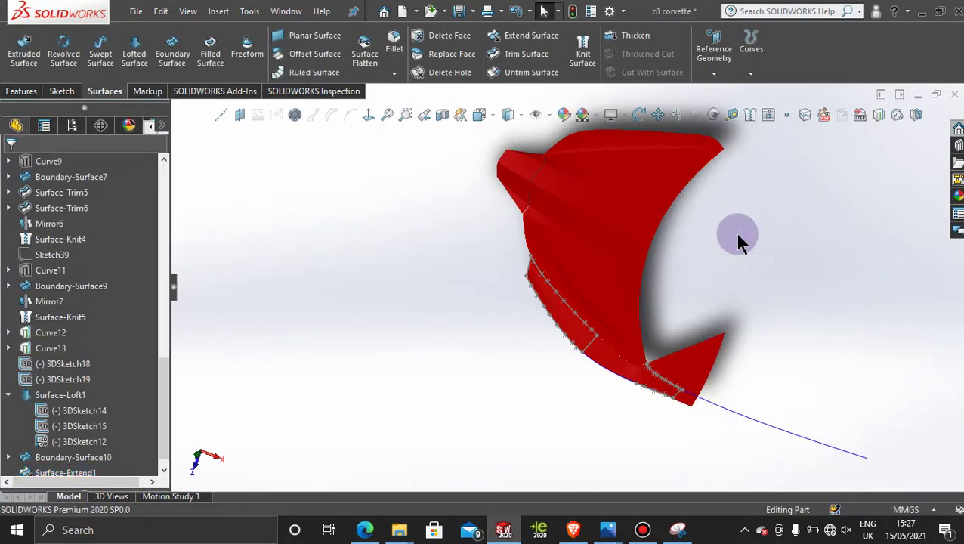
Step: Sketch on the Top Plane and convert the three splines of 3DSketch19, 3DSketch12 and 3DSketch18 outlining the rear strip
key("space")
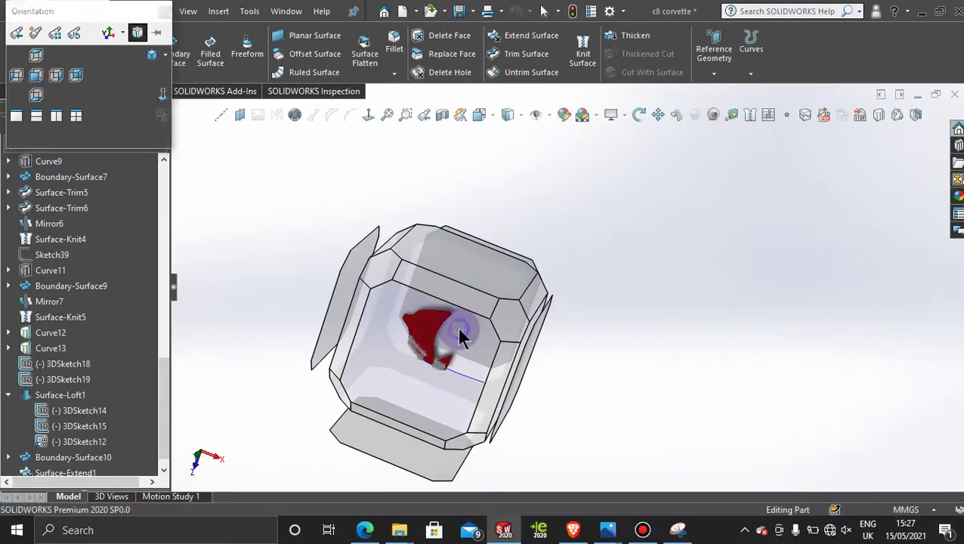
left_click(460, 333)
scroll(601, 394, "down", 5)
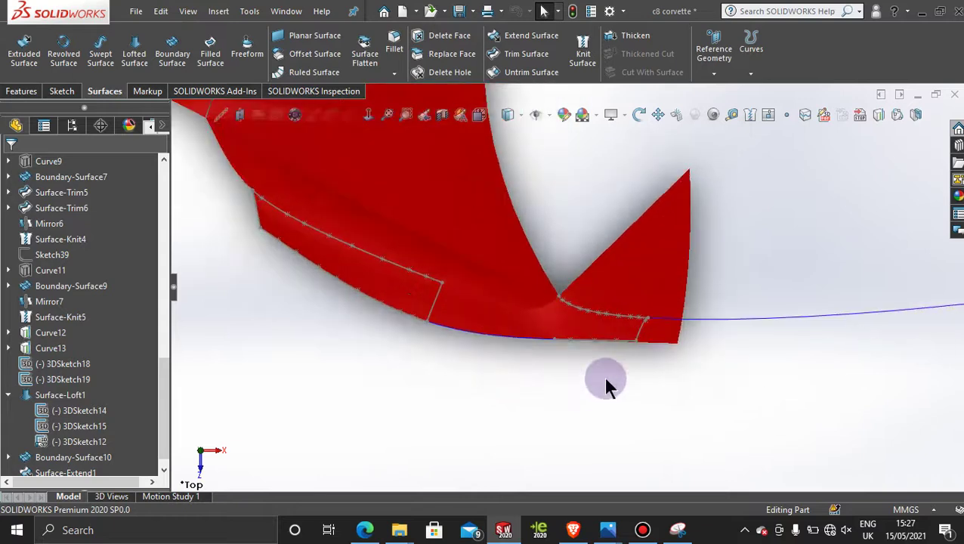
scroll(607, 379, "down", 2)
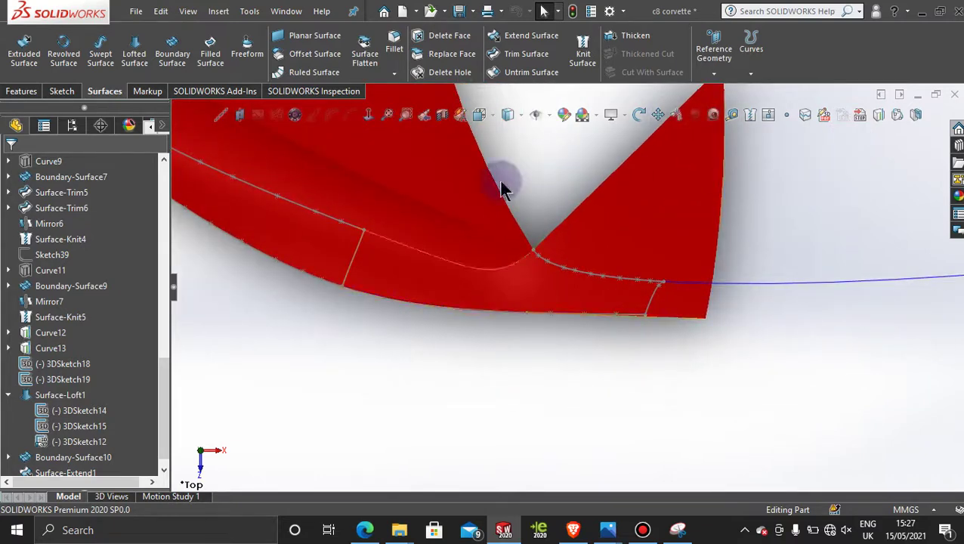
left_click_drag(158, 381, 112, 194)
left_click(68, 271)
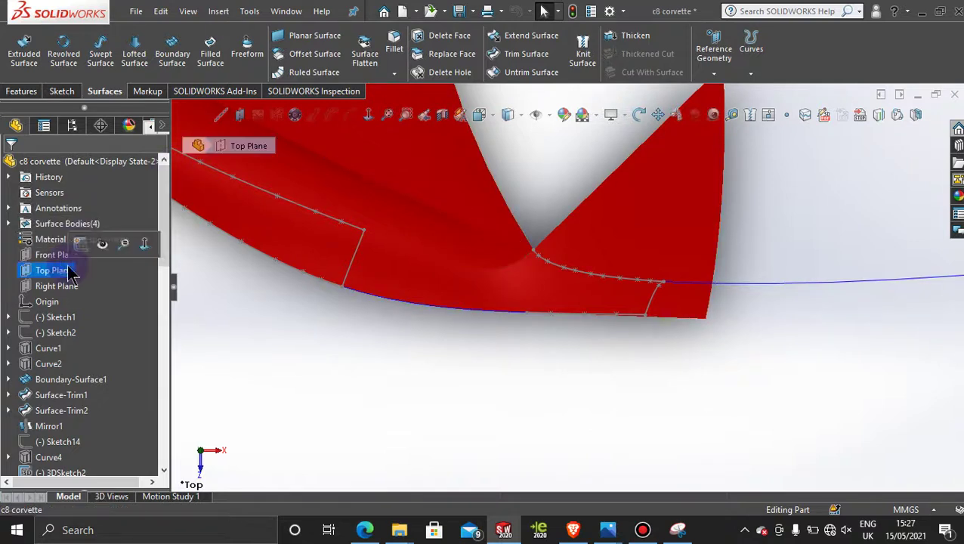
left_click(86, 255)
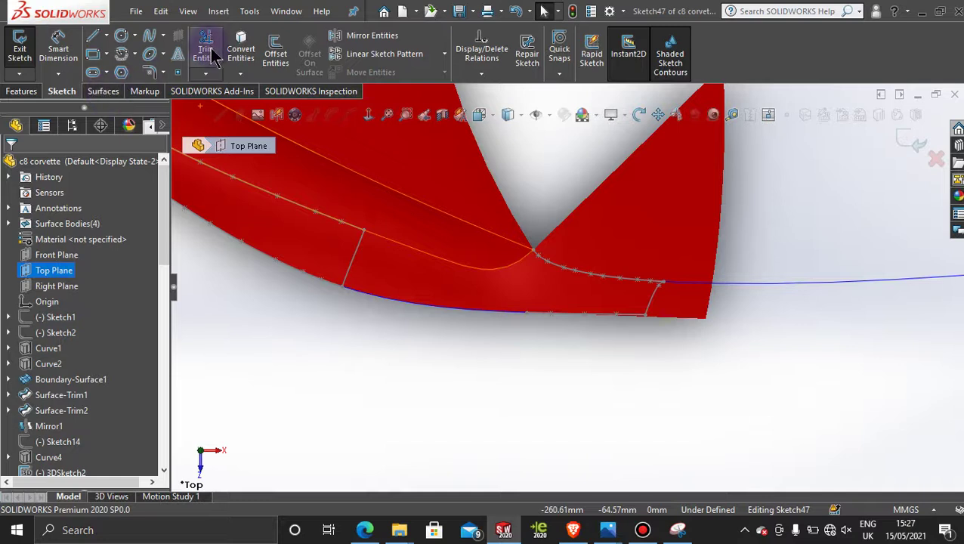
left_click(249, 51)
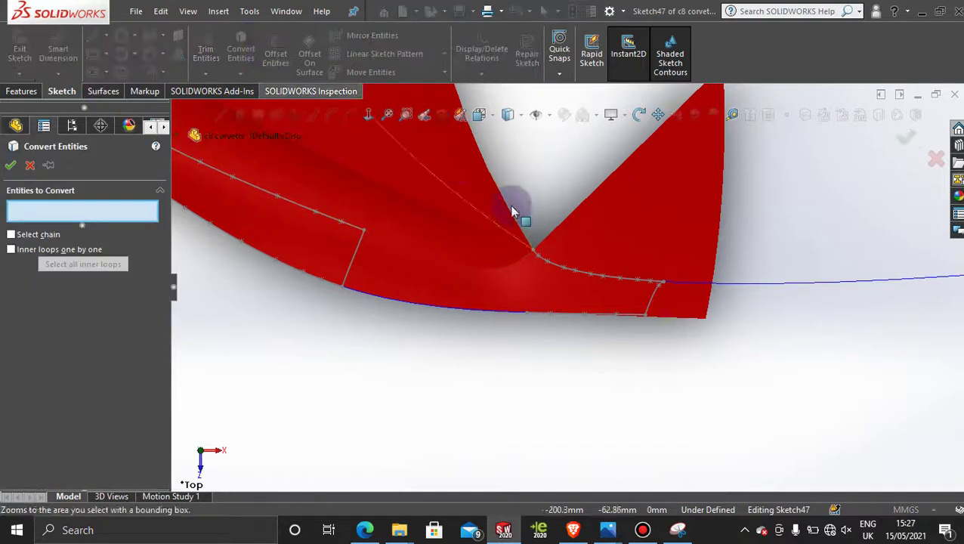
left_click(595, 276)
left_click(651, 302)
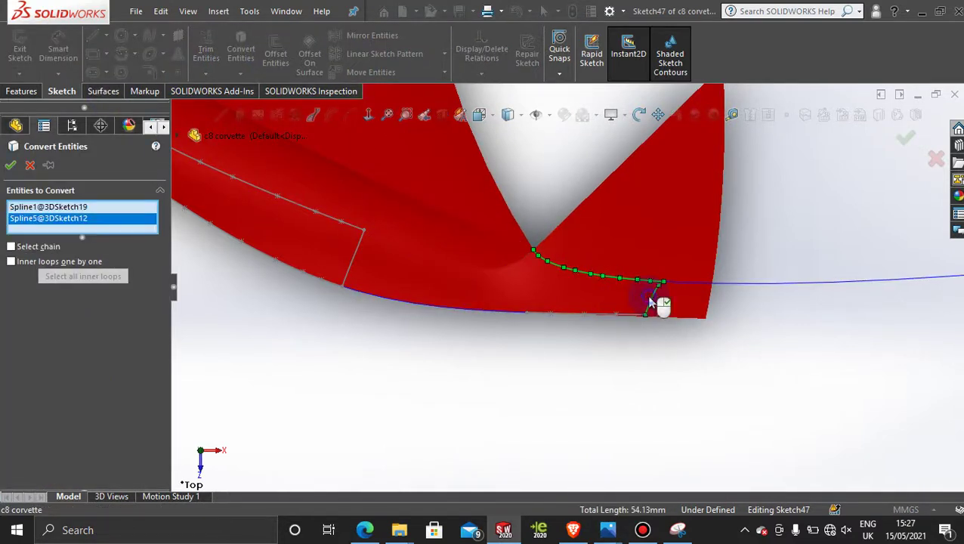
left_click(626, 320)
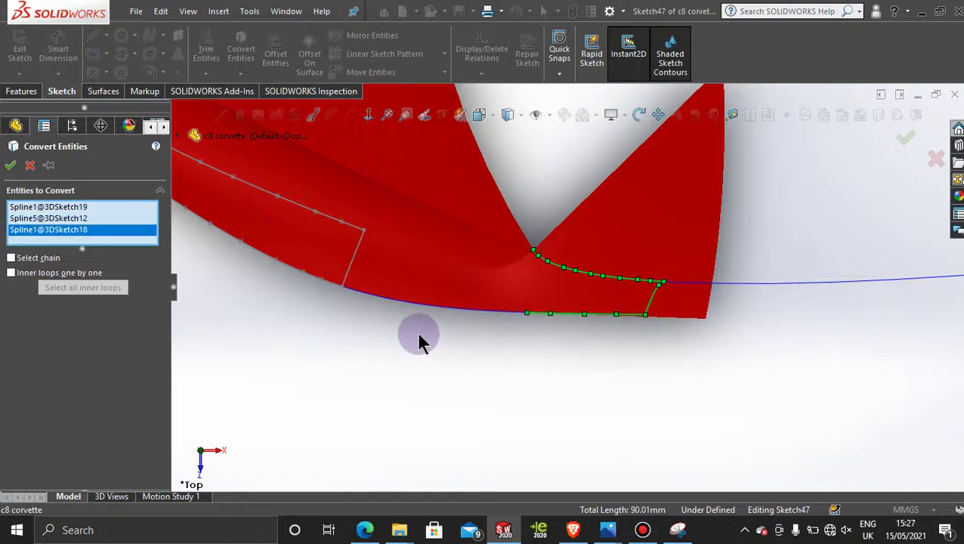
scroll(652, 312, "down", 5)
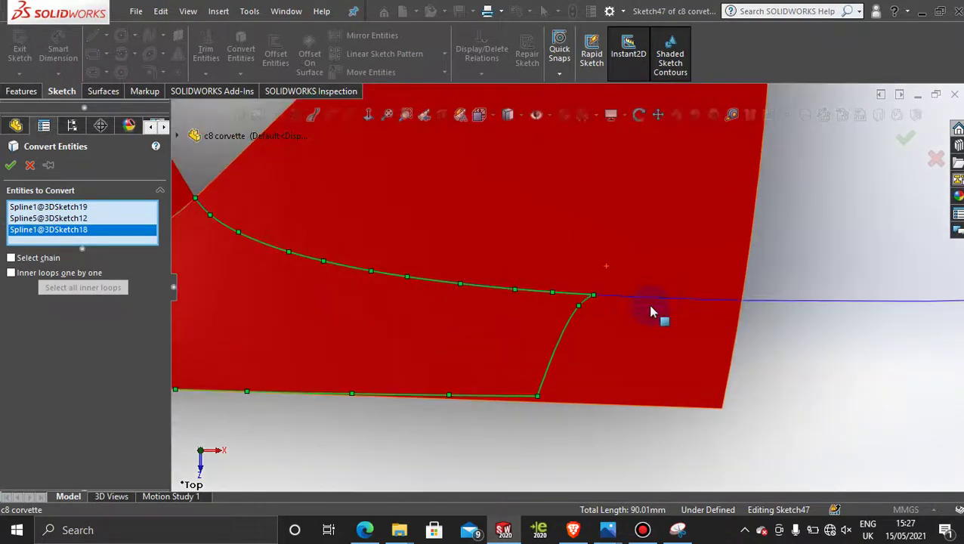
scroll(614, 321, "up", 3)
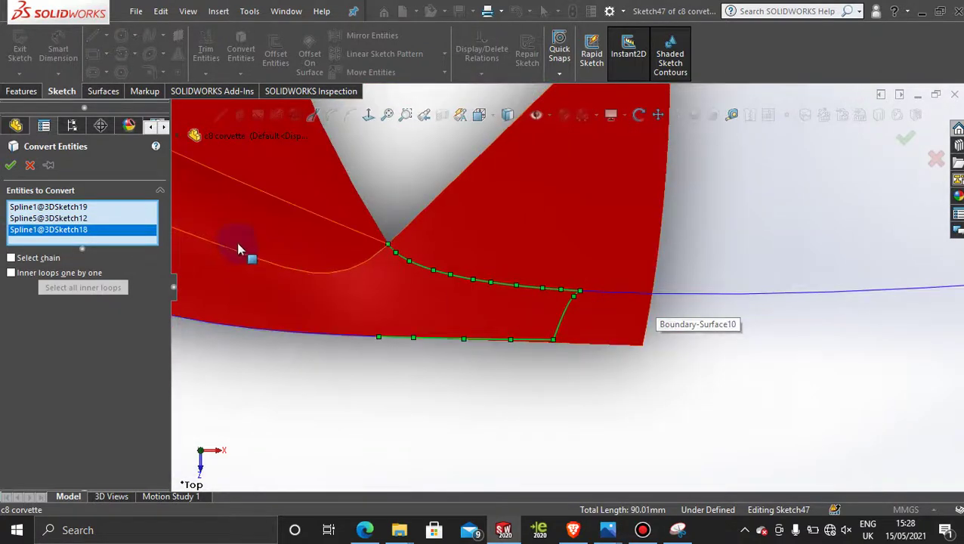
left_click(9, 167)
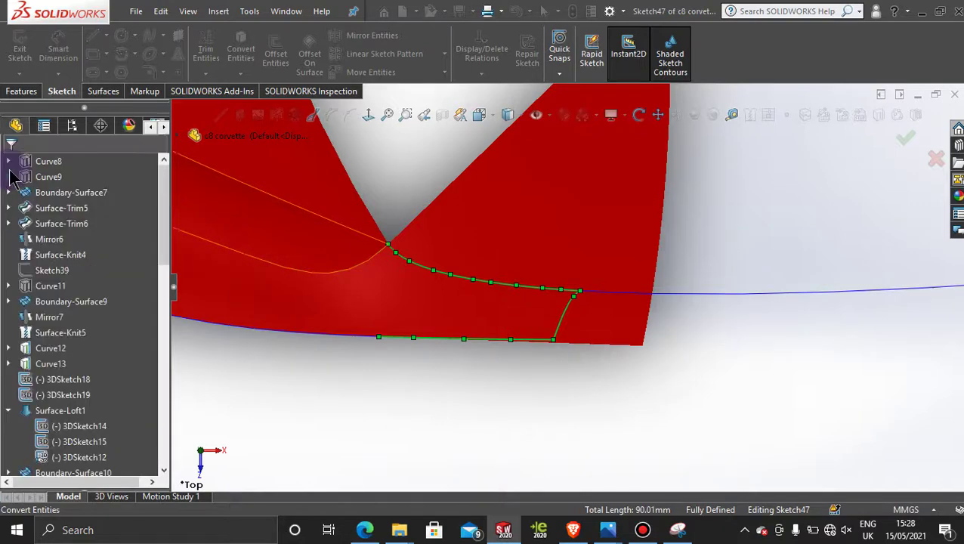
Step: Trim the extended surface with the converted outline sketch, removing the portion outside it
left_click(103, 91)
left_click(521, 54)
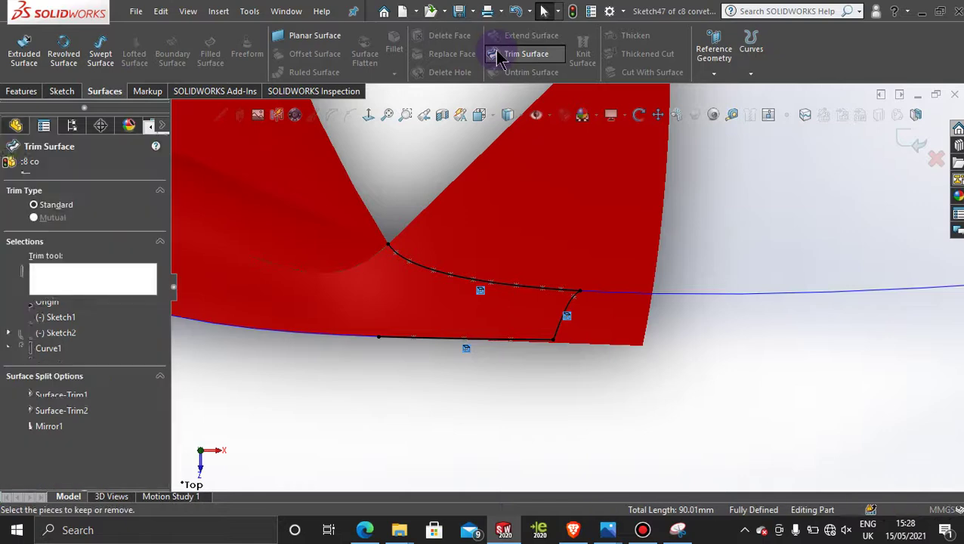
left_click(572, 216)
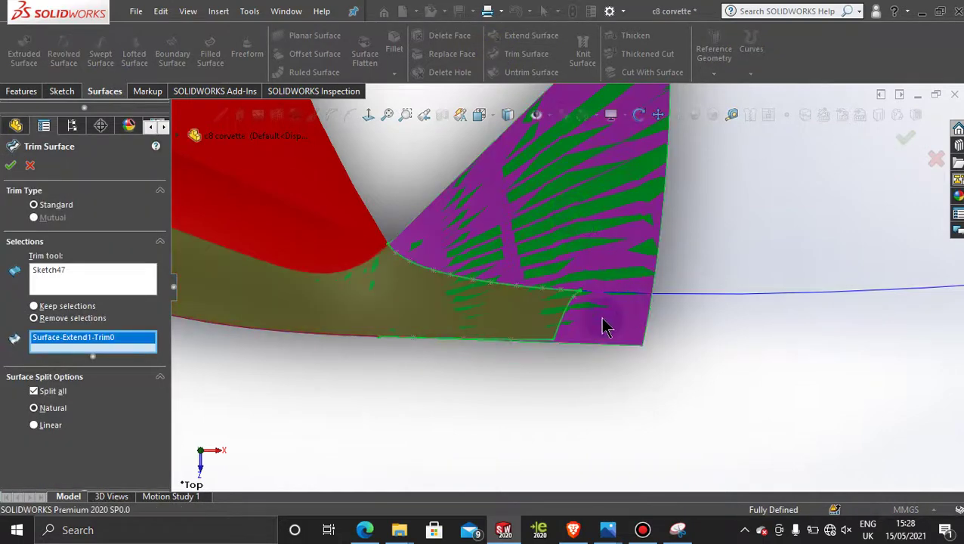
left_click(11, 165)
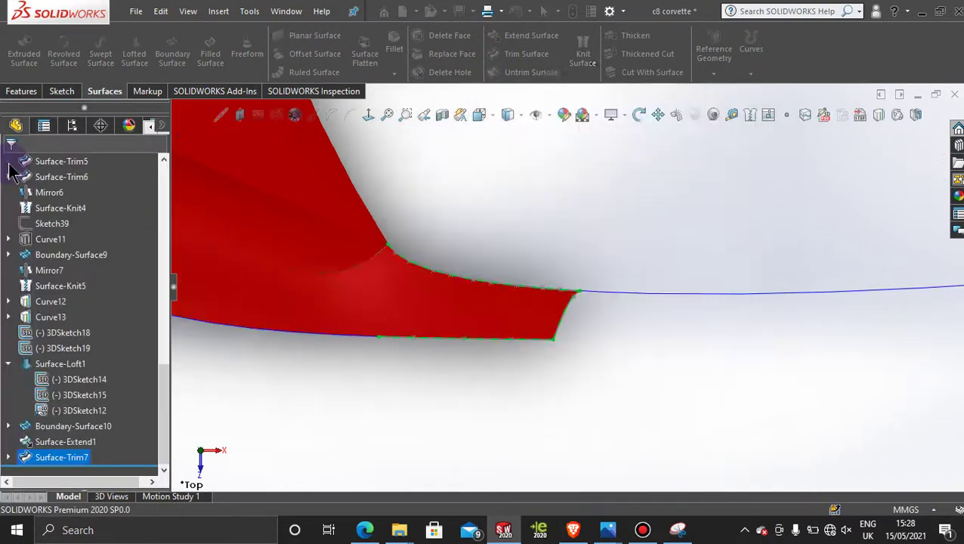
Step: Sketch a near-vertical line about 38 mm long on the Top Plane, crossing the trimmed rear strip of the fender
mouse_move(613, 361)
middle_mouse_down()
mouse_move(594, 361)
mouse_move(586, 333)
mouse_move(687, 404)
mouse_move(632, 361)
middle_mouse_up()
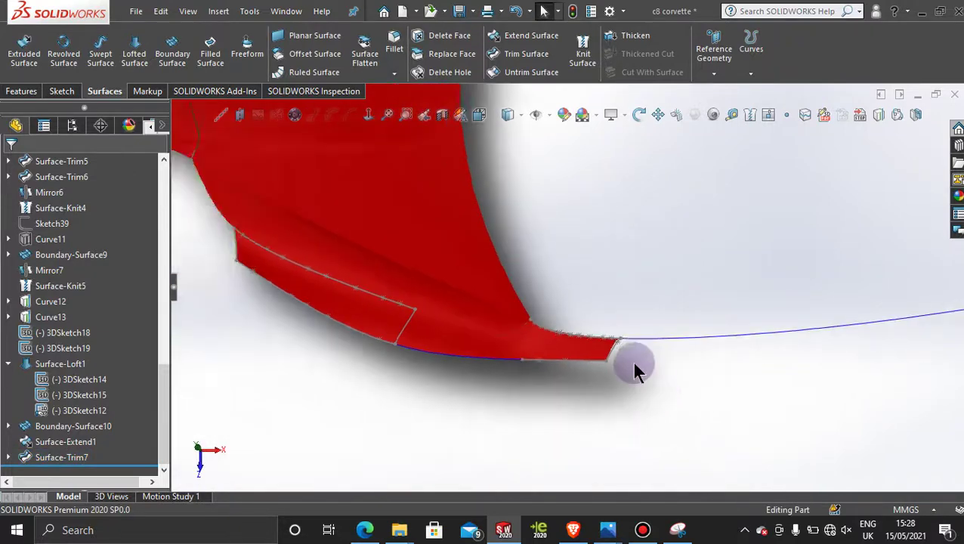
middle_click_drag(422, 390, 506, 349)
middle_click_drag(352, 348, 491, 323)
scroll(491, 323, "up", 3)
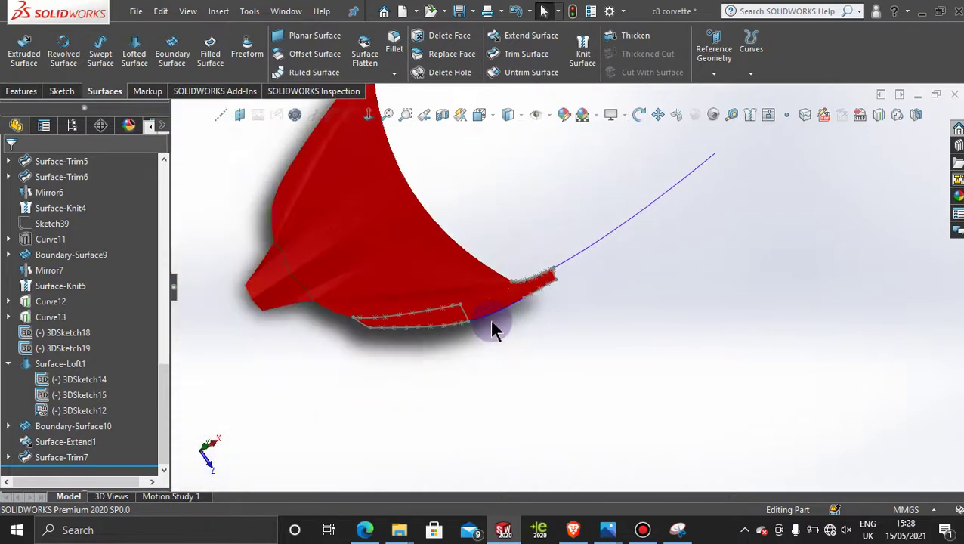
key("space")
left_click(451, 299)
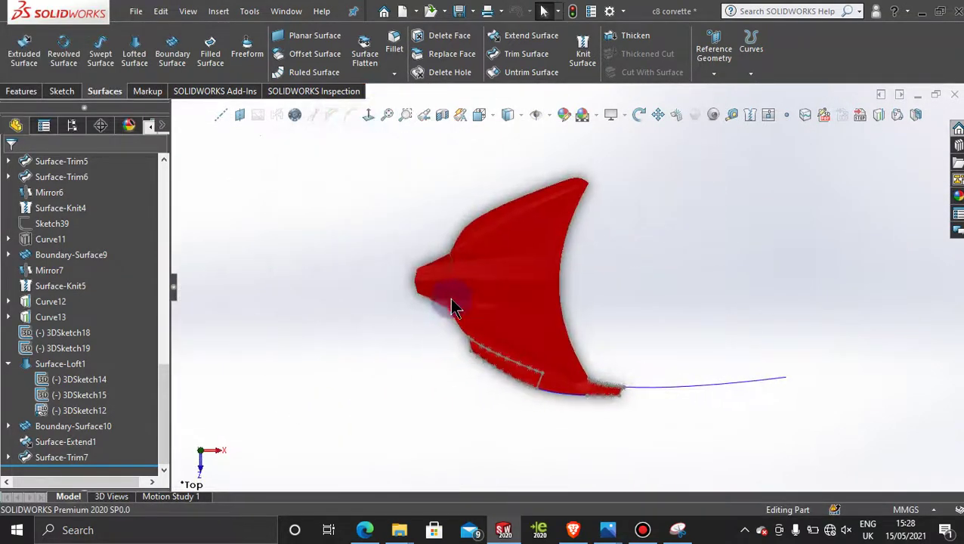
scroll(612, 348, "up", 2)
scroll(556, 350, "down", 5)
scroll(480, 301, "down", 3)
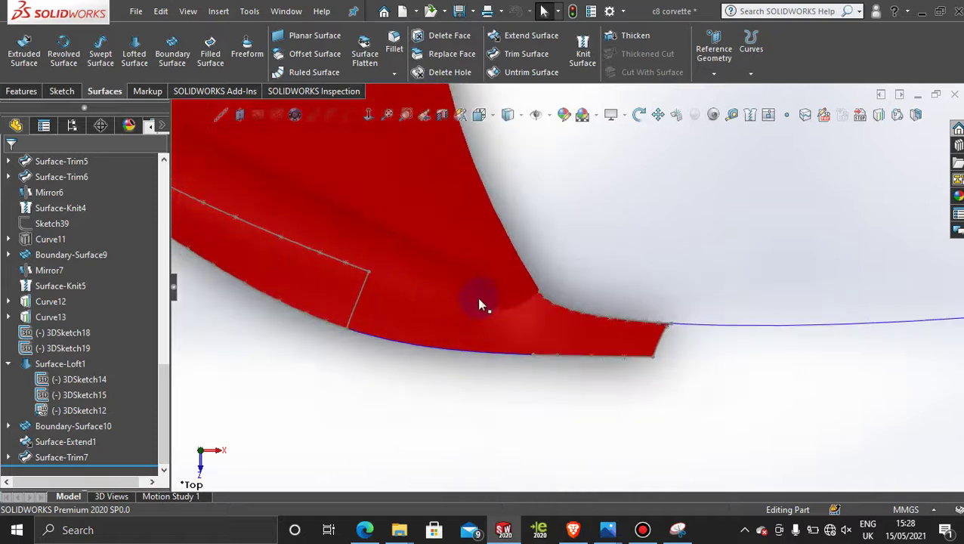
scroll(72, 237, "up", 15)
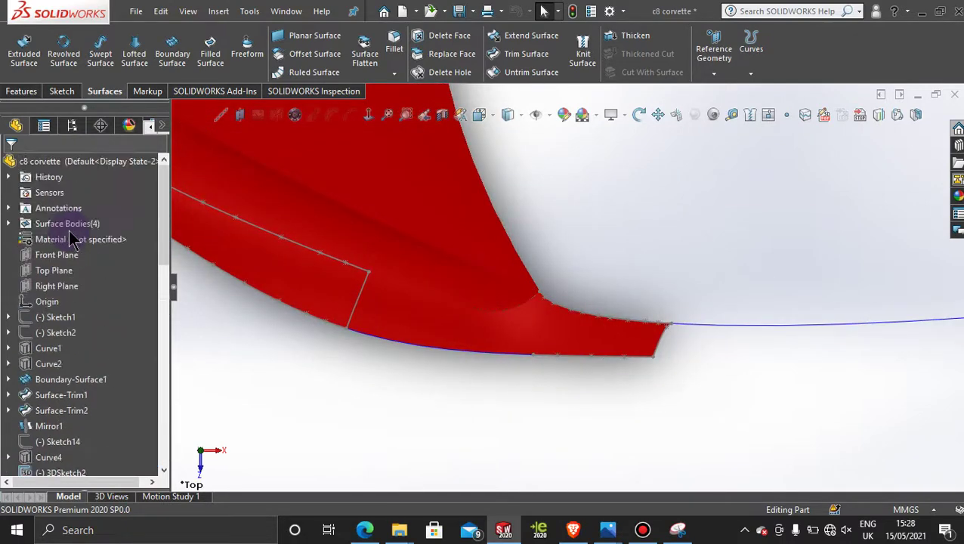
left_click(53, 270)
left_click(80, 246)
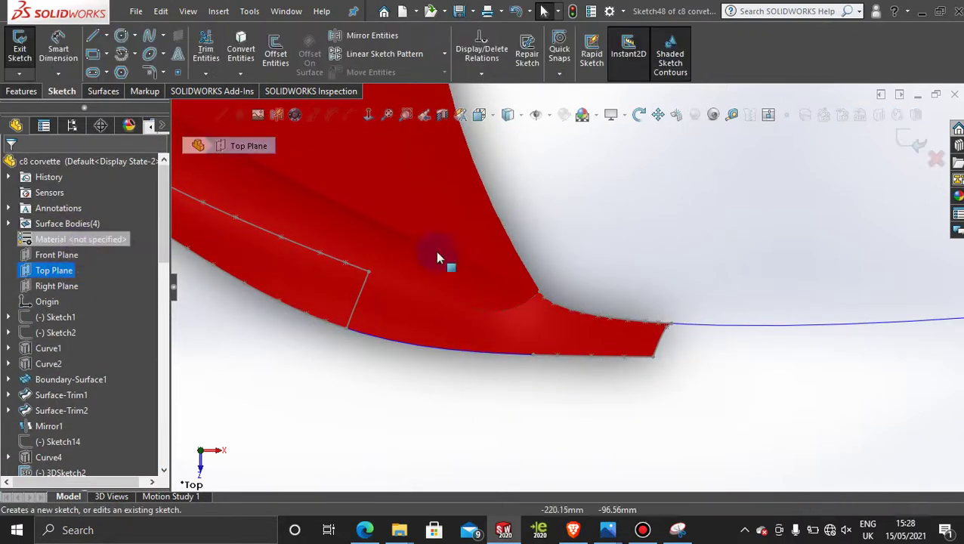
left_click(94, 37)
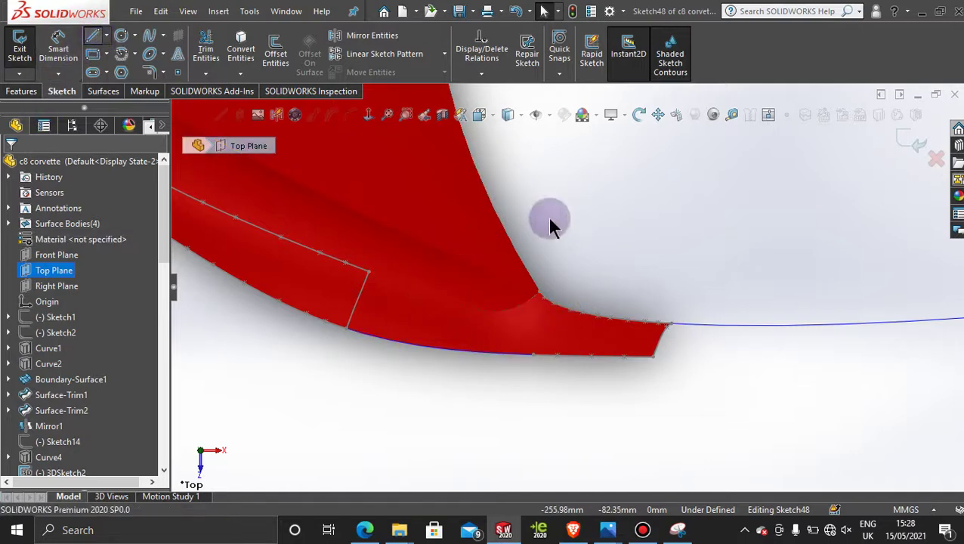
left_click(597, 291)
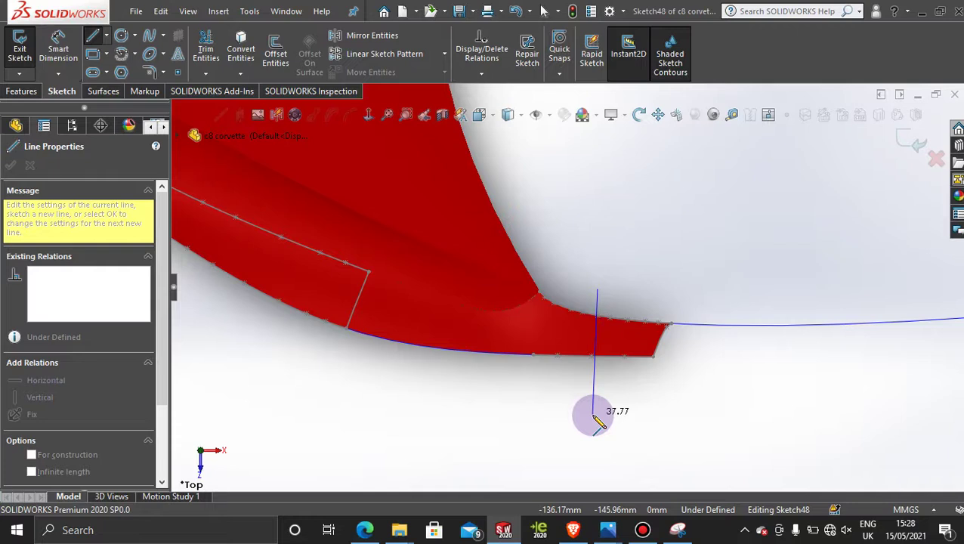
left_click(593, 416)
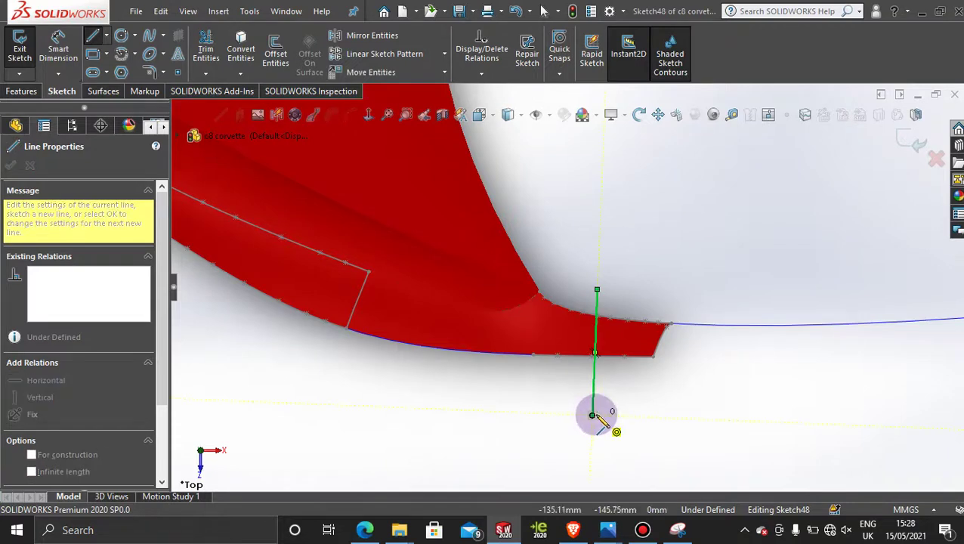
key("Escape")
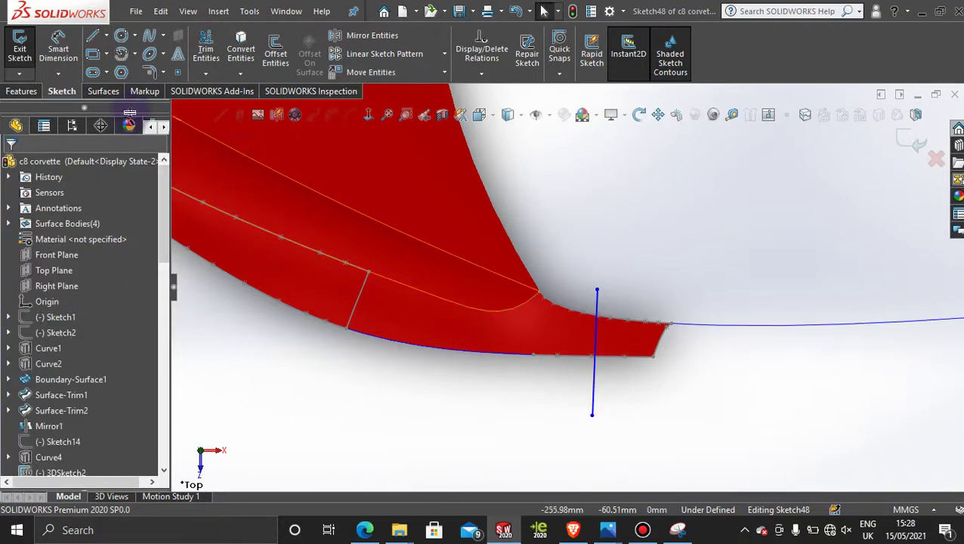
left_click(106, 92)
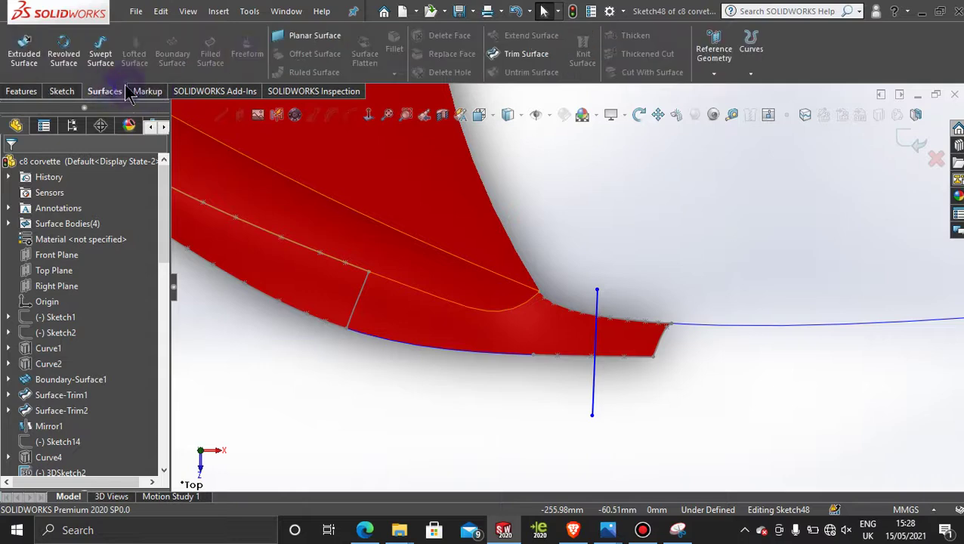
left_click(520, 56)
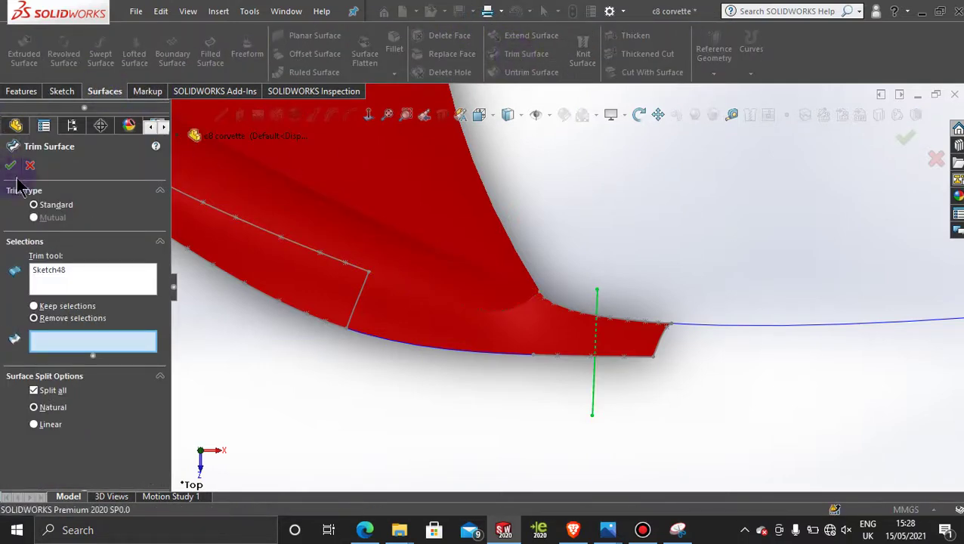
left_click(32, 166)
Step: Reposition the near-vertical sketch line slightly forward so it still crosses the fender's rear strip ahead of its end curve
left_click_drag(594, 373, 571, 375)
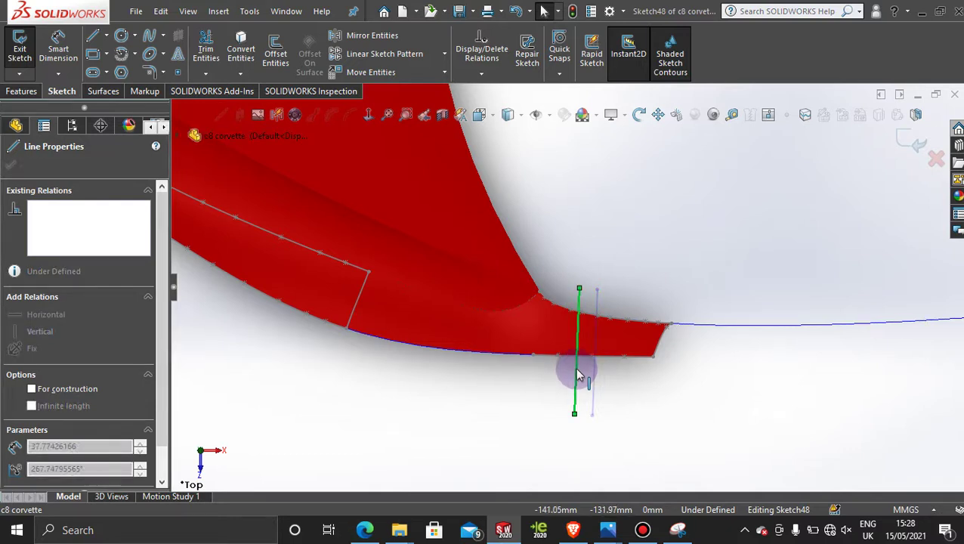
left_click_drag(578, 375, 581, 376)
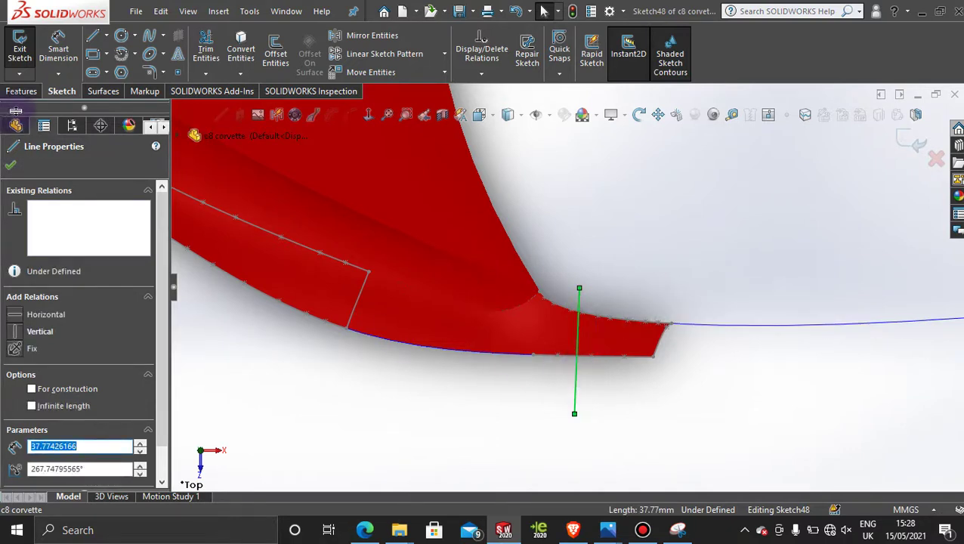
left_click(571, 377)
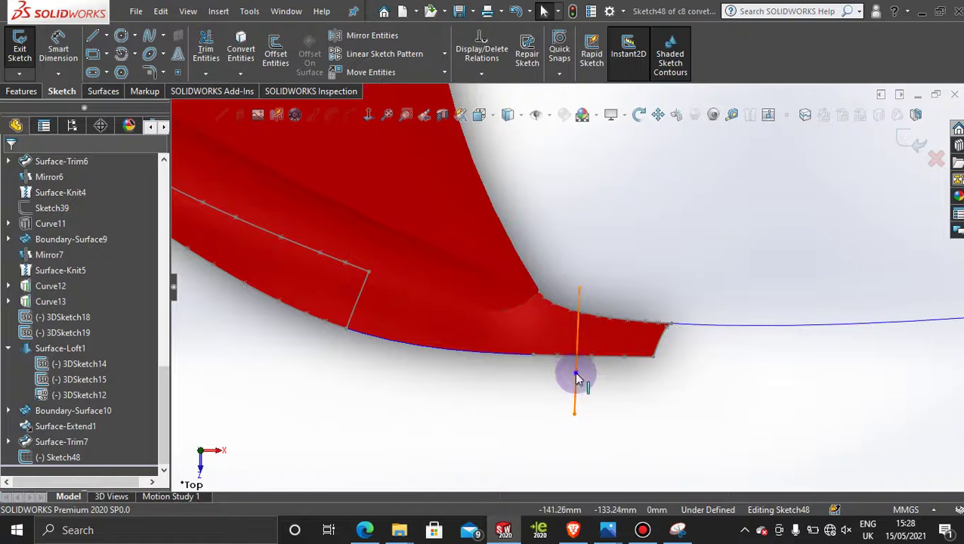
left_click(581, 378)
left_click_drag(590, 376, 593, 378)
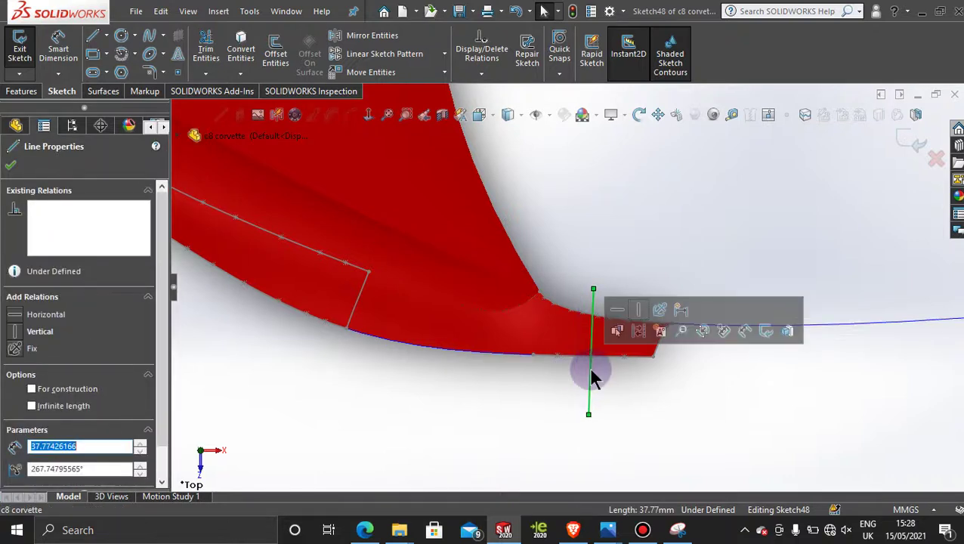
Step: Trim the rear strip with the near-vertical line sketch, removing the portion behind the line
left_click(12, 167)
left_click(105, 91)
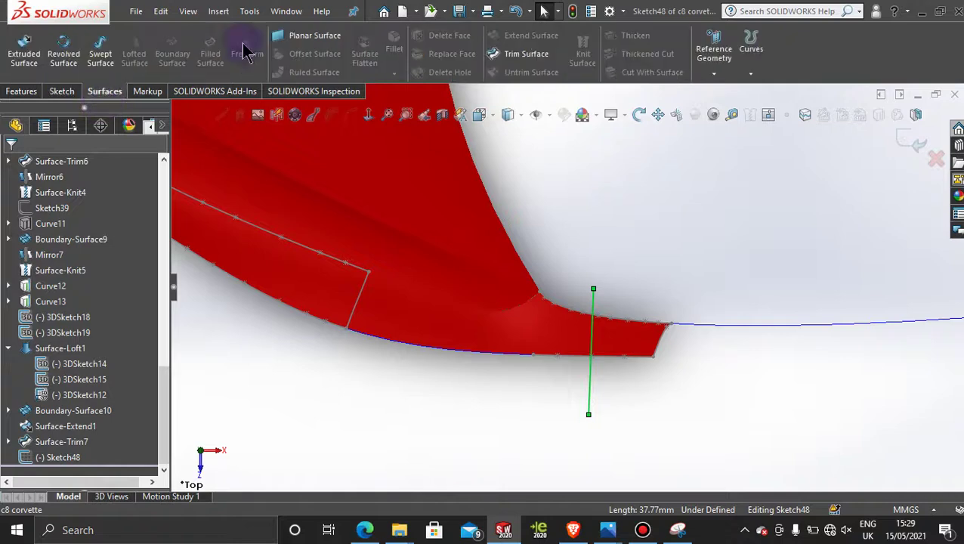
left_click(531, 60)
left_click(626, 333)
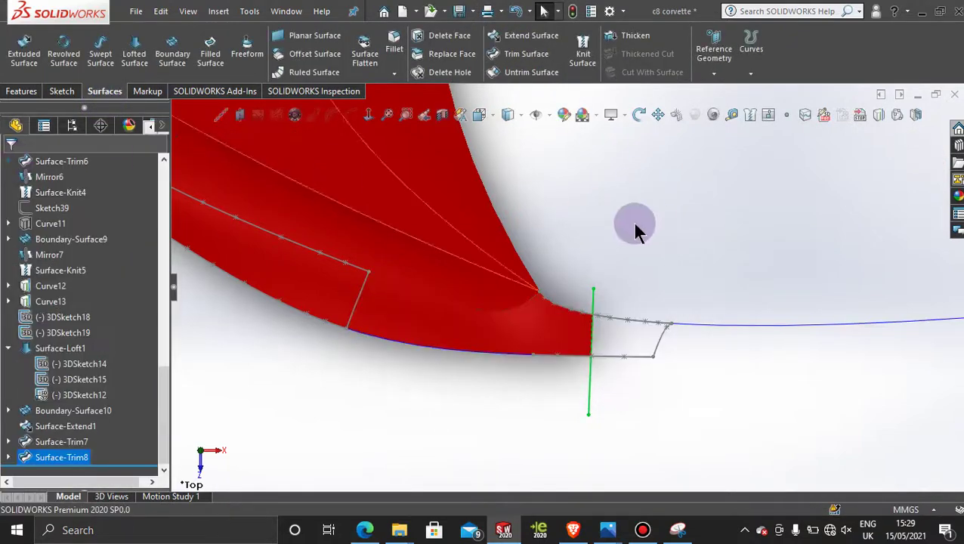
Step: Set up a Boundary Surface from the trimmed strip's rear edge to the end curve, flipping the connectors to untwist it
scroll(680, 361, "up", 1)
middle_click_drag(668, 340, 608, 255)
scroll(490, 269, "down", 6)
middle_click_drag(623, 328, 609, 399)
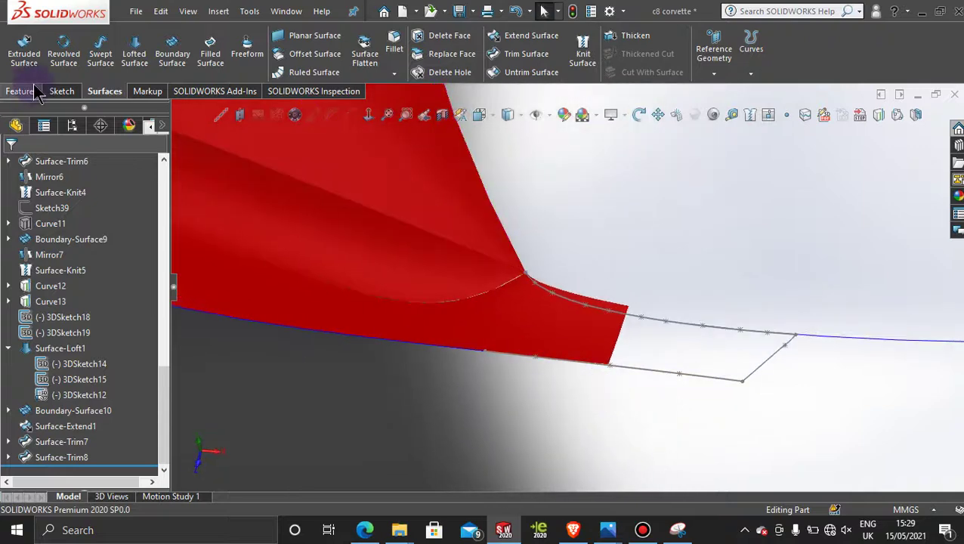
middle_click_drag(442, 151, 454, 258)
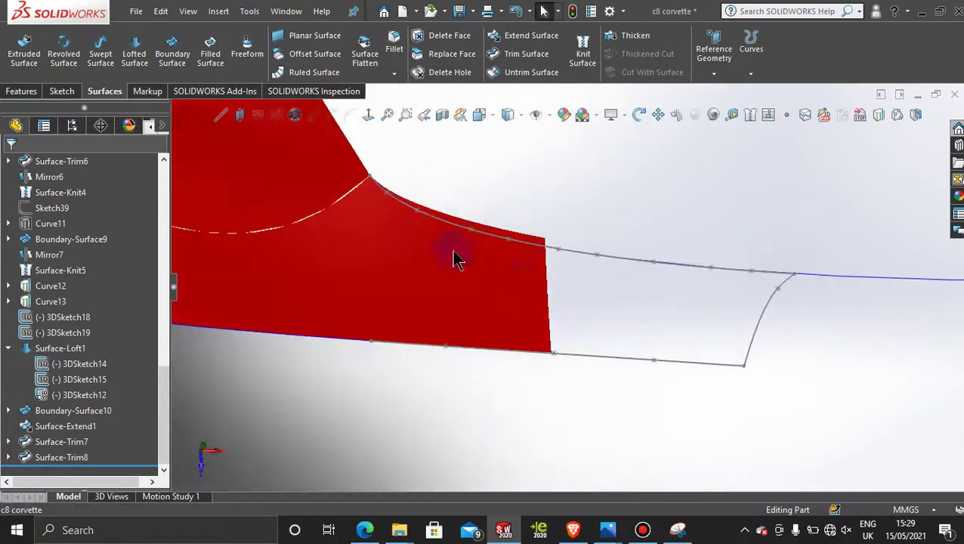
left_click(173, 51)
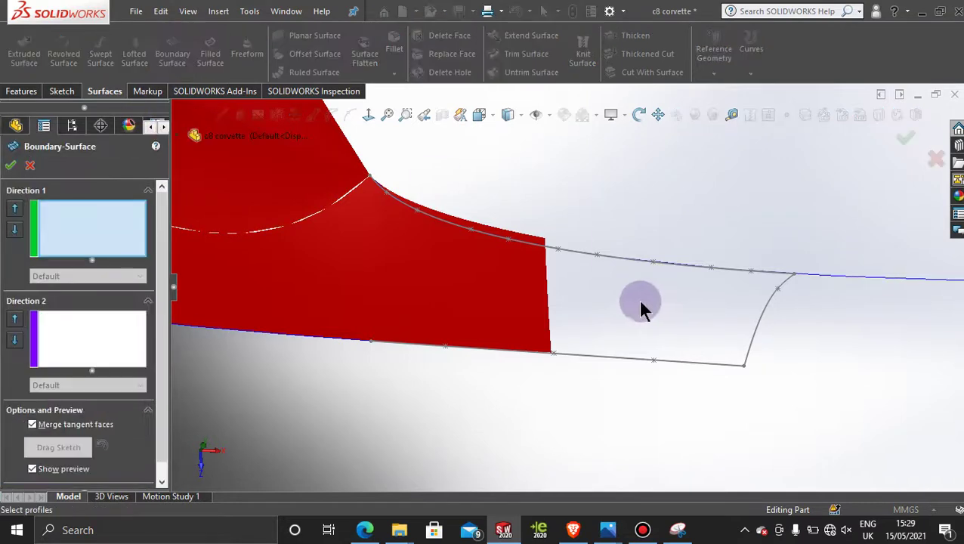
left_click(549, 286)
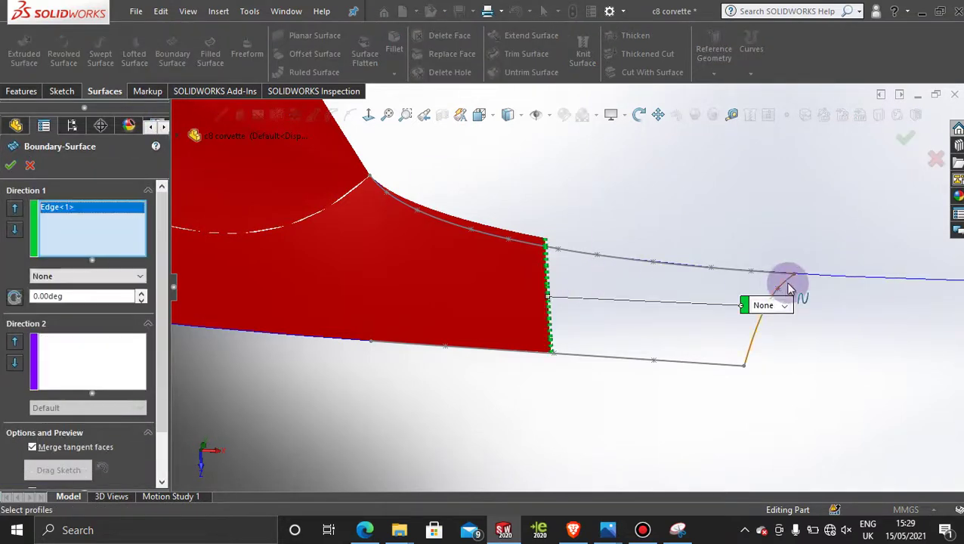
left_click(757, 338)
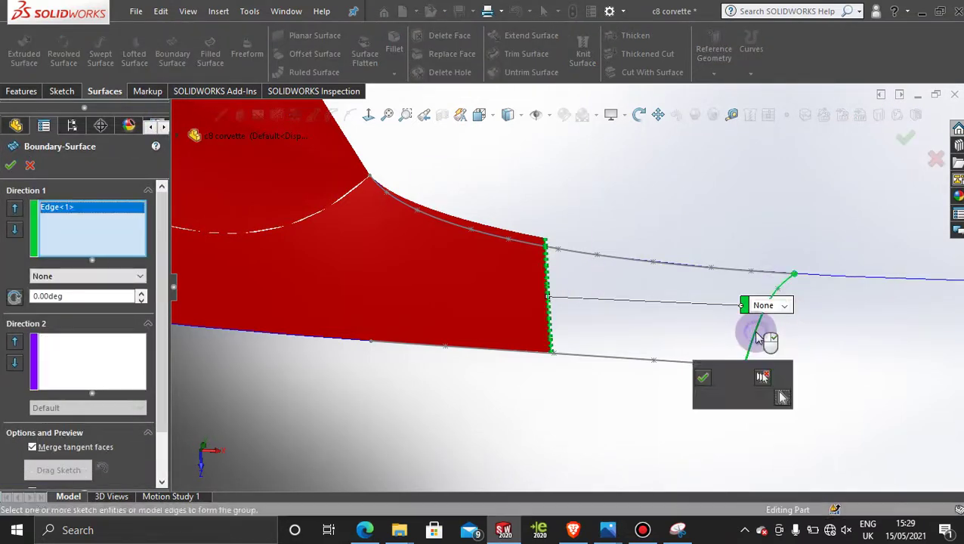
left_click(703, 378)
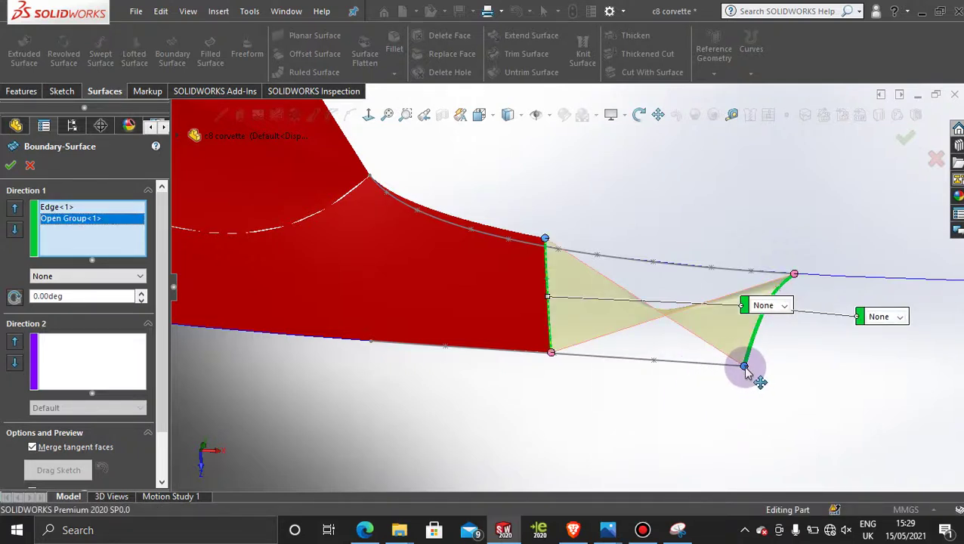
right_click(745, 367)
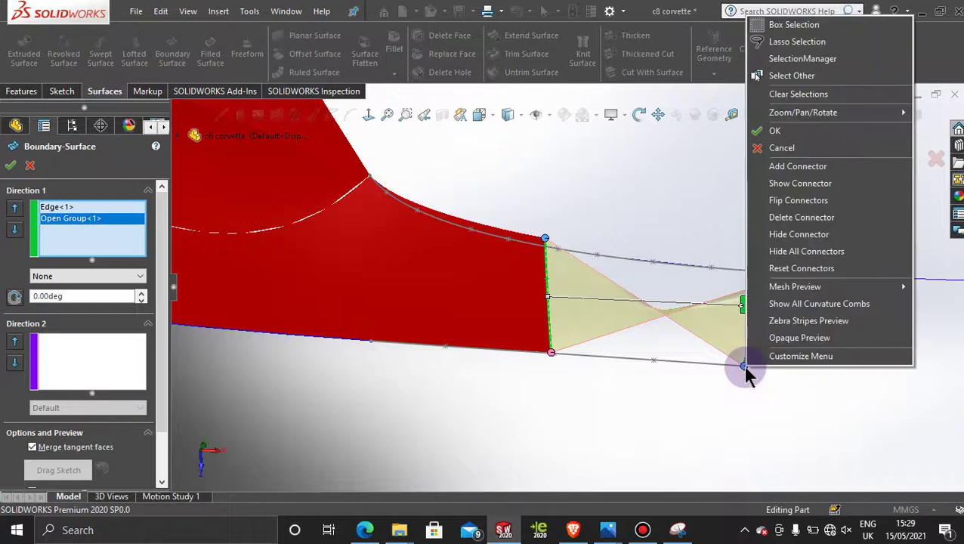
left_click(797, 204)
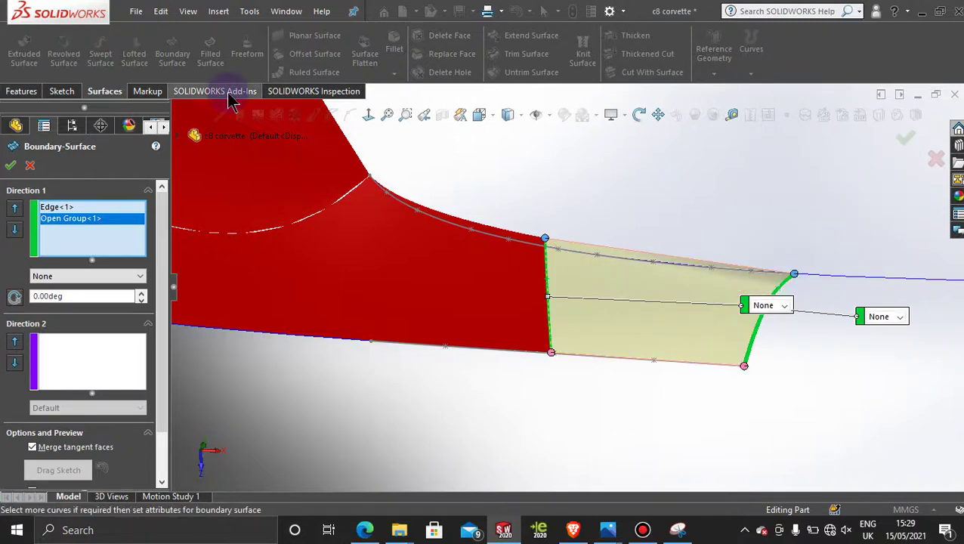
Step: Try the lower outline spline 3DSketch18 as the Direction 2 curve and create the boundary surface
left_click(93, 378)
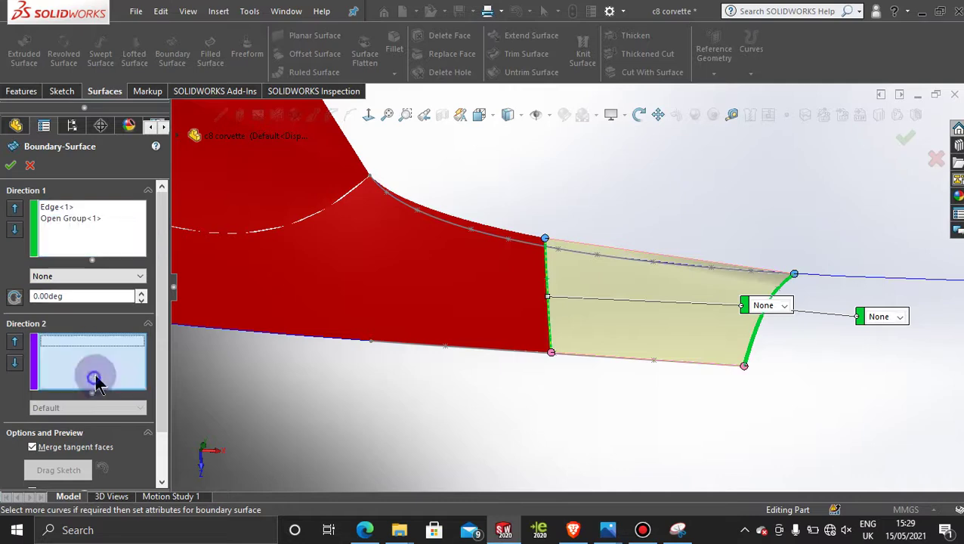
left_click(634, 365)
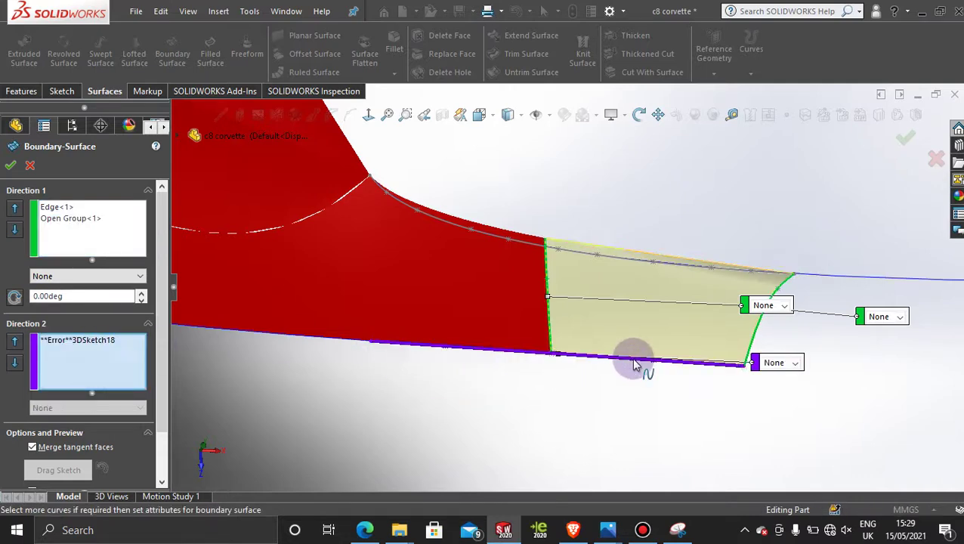
left_click(11, 167)
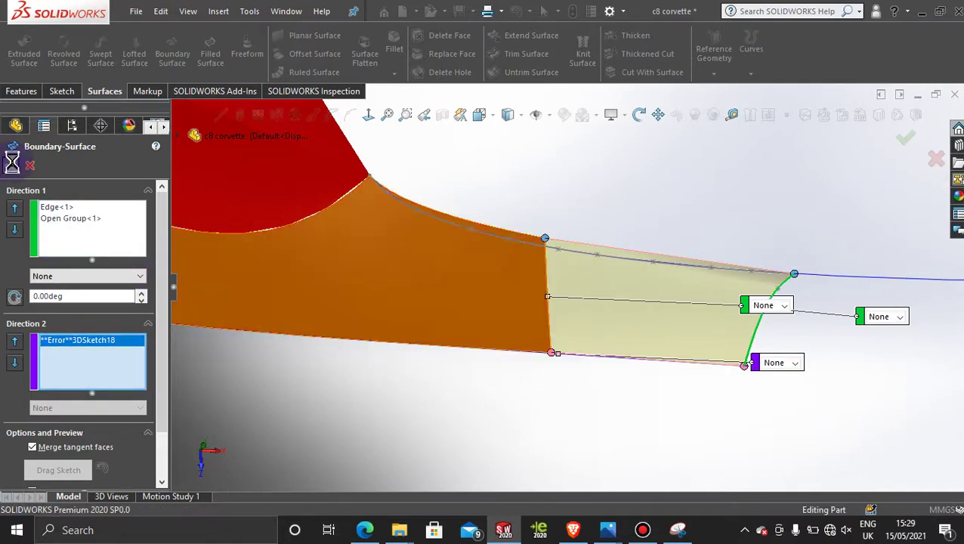
Step: Examine the new boundary surface from the front, top and oblique views, checking its upper edge against the traced spline
middle_click_drag(786, 361, 718, 303)
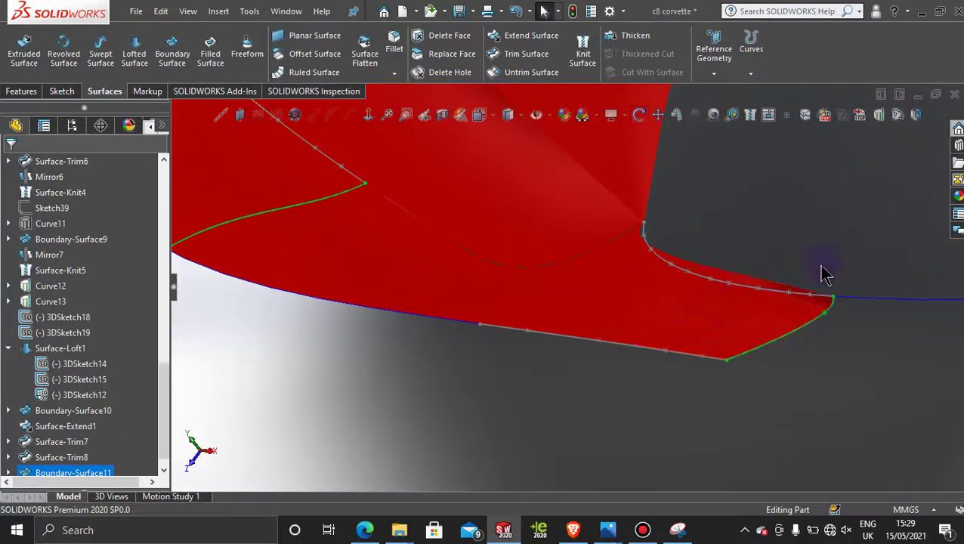
middle_click_drag(695, 381, 809, 355)
key("space")
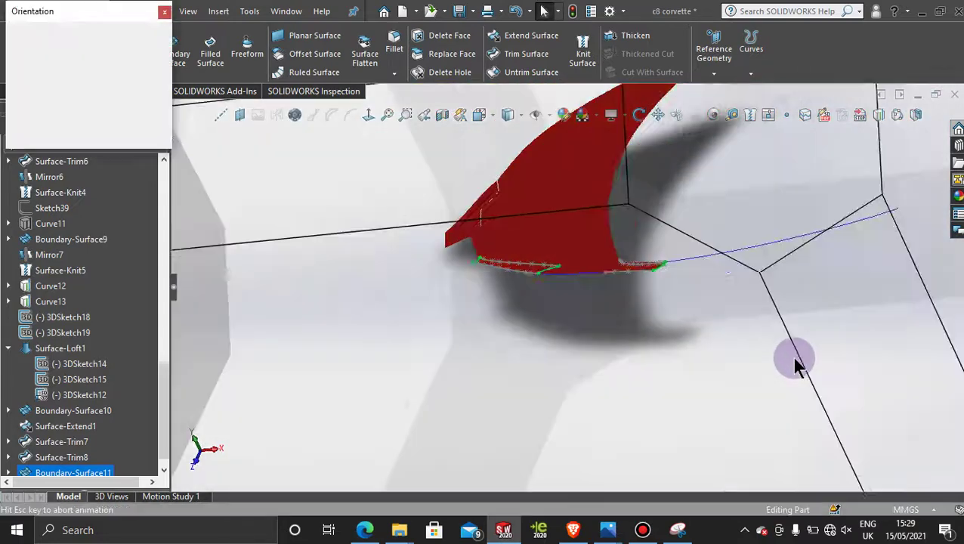
left_click(433, 414)
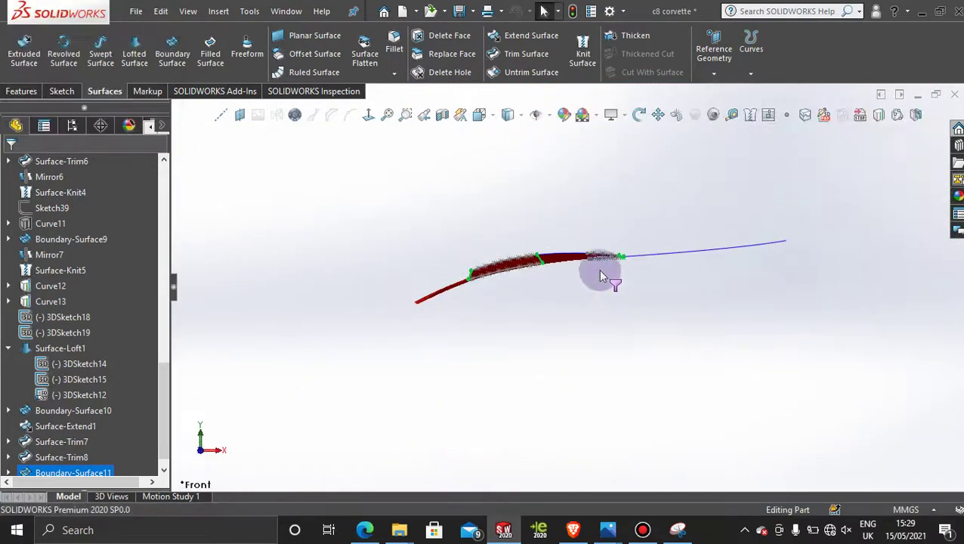
scroll(593, 268, "down", 5)
middle_click_drag(594, 376, 613, 389)
scroll(570, 329, "down", 3)
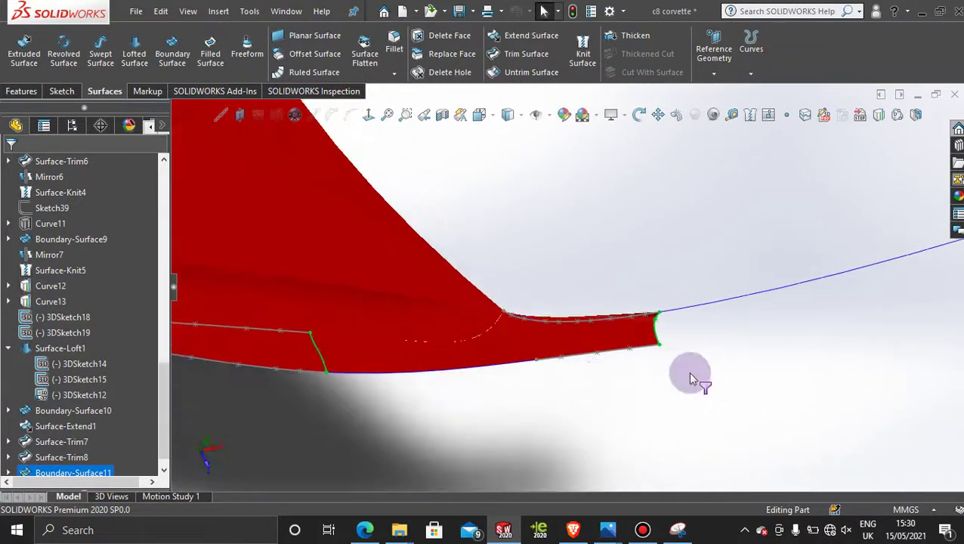
key("space")
key("Escape")
key("ctrl+5")
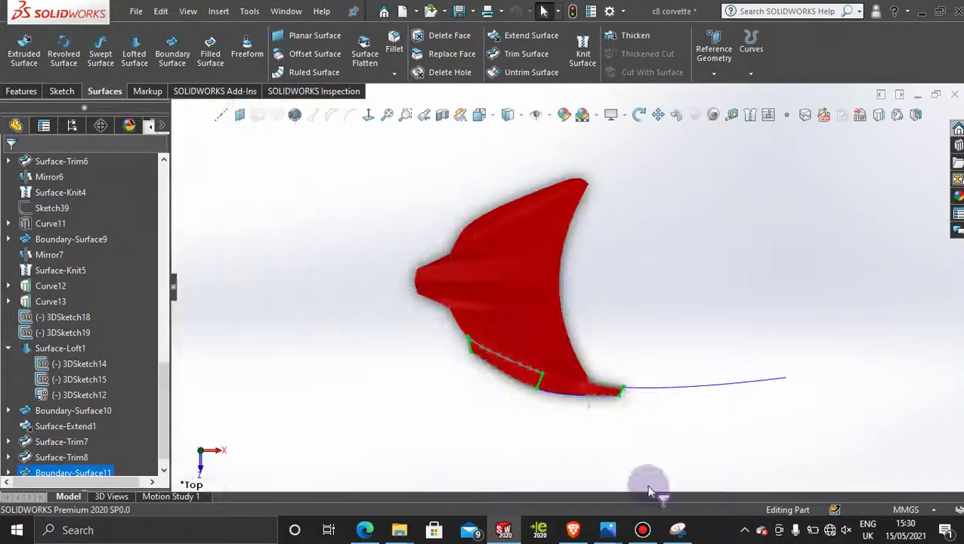
scroll(597, 355, "down", 5)
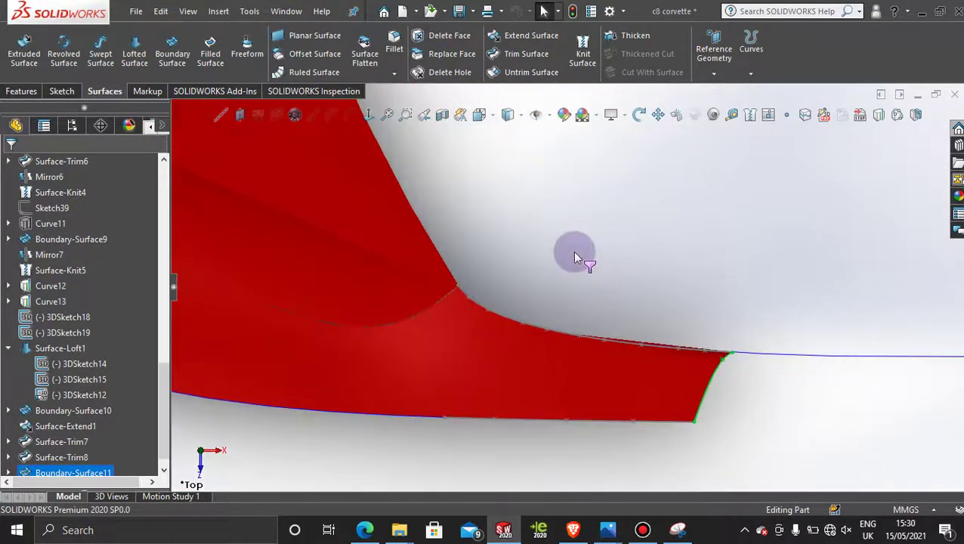
scroll(666, 364, "down", 1)
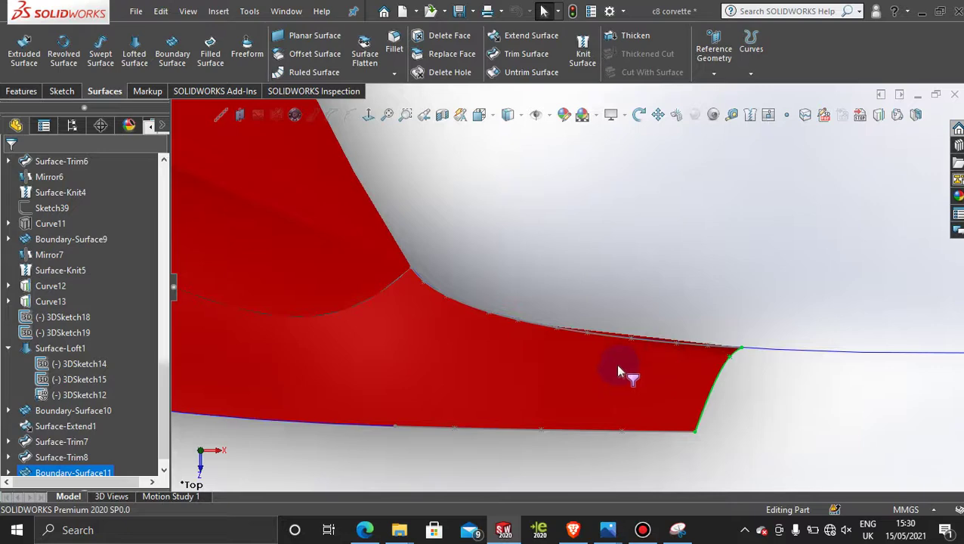
middle_click_drag(844, 429, 770, 389)
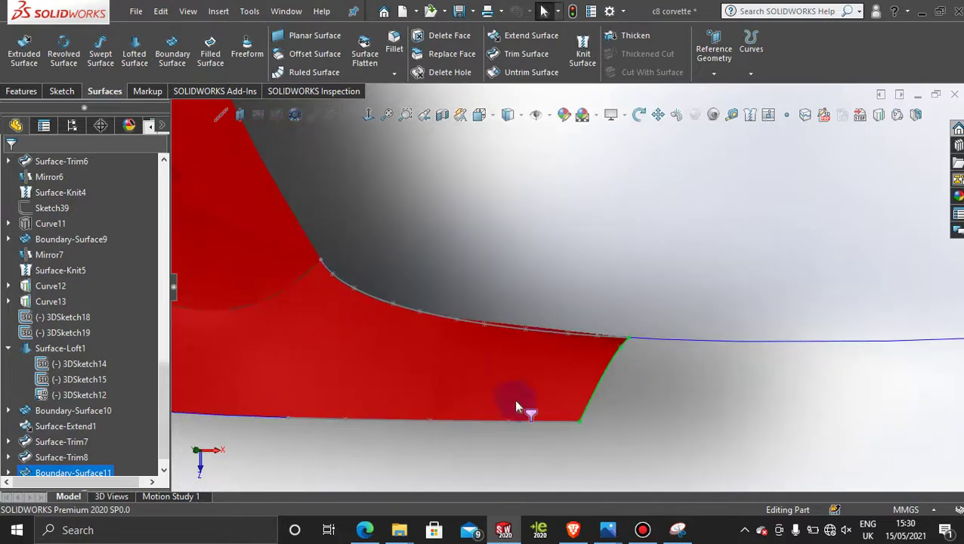
right_click(517, 382)
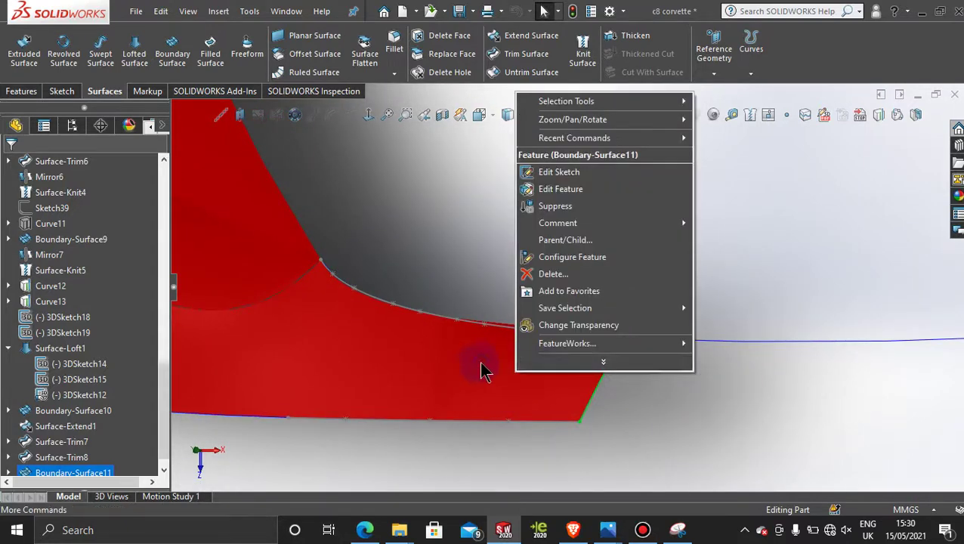
left_click(489, 373)
scroll(766, 256, "up", 3)
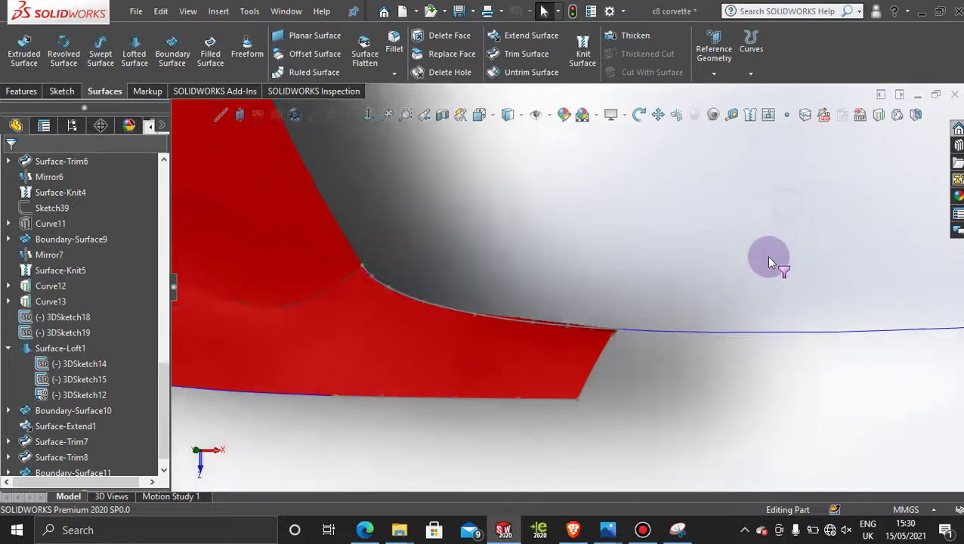
right_click(532, 321)
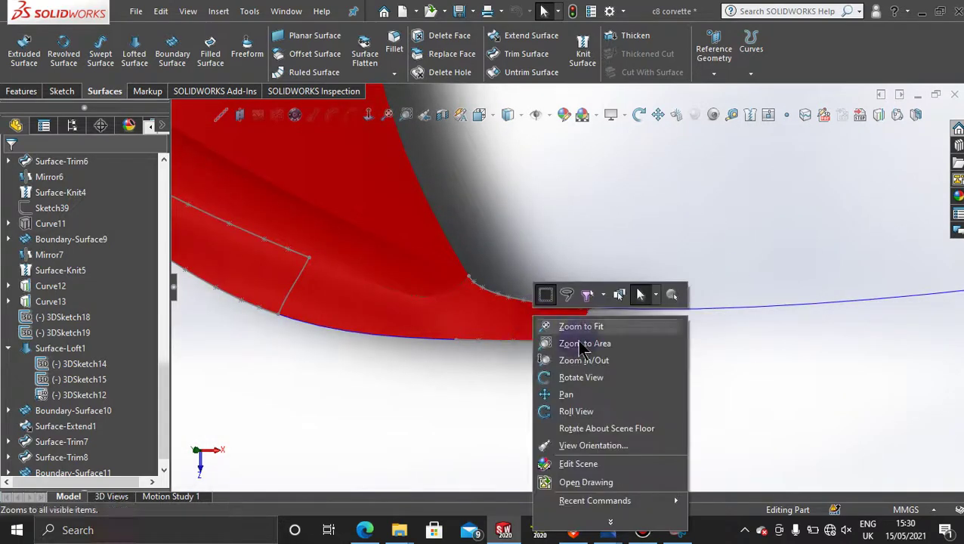
left_click(779, 386)
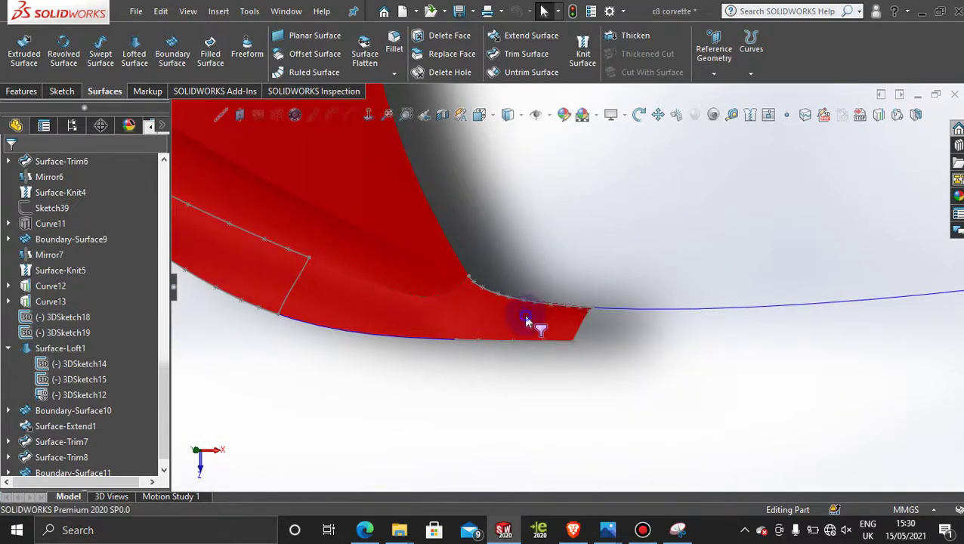
Step: Edit Boundary-Surface11 and set its start edge to Tangency To Face with the adjoining fender strip
scroll(162, 442, "down", 1)
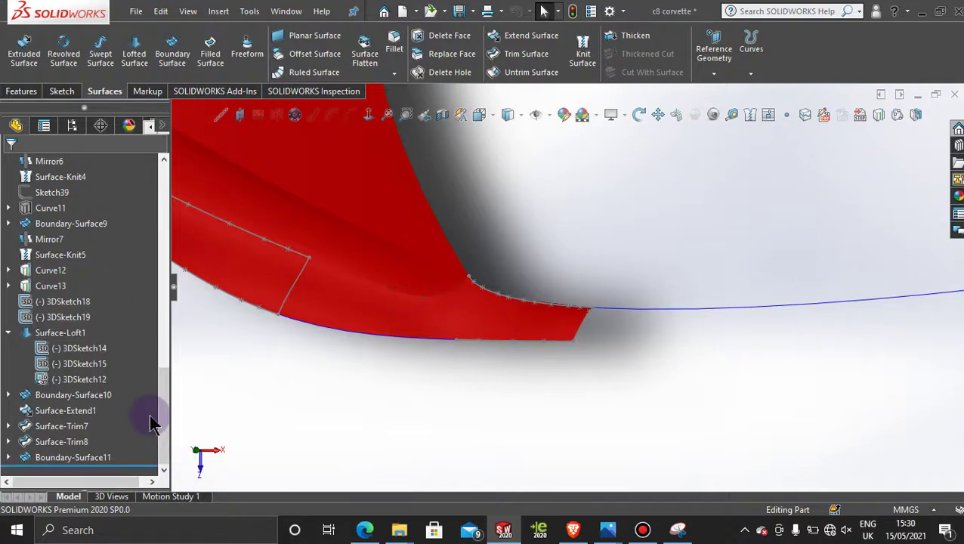
right_click(80, 458)
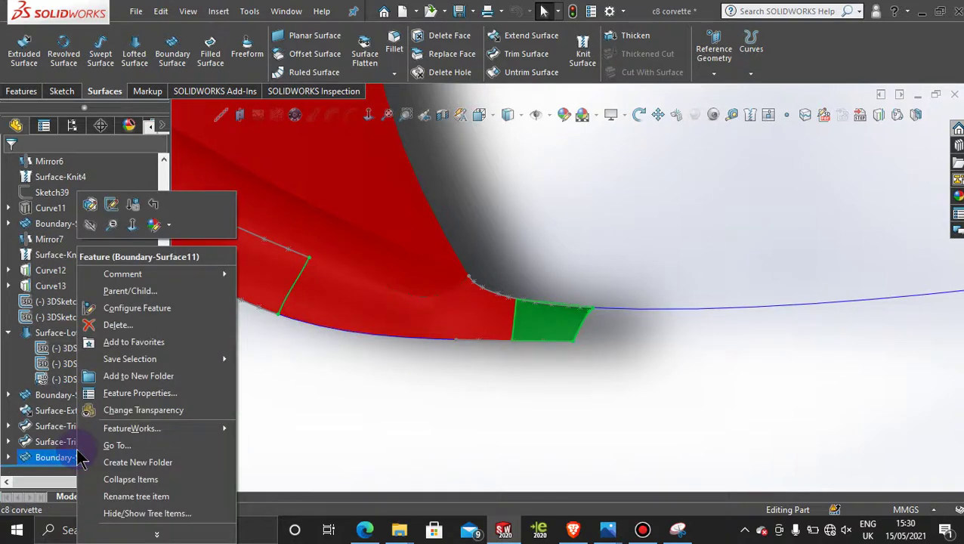
left_click(91, 207)
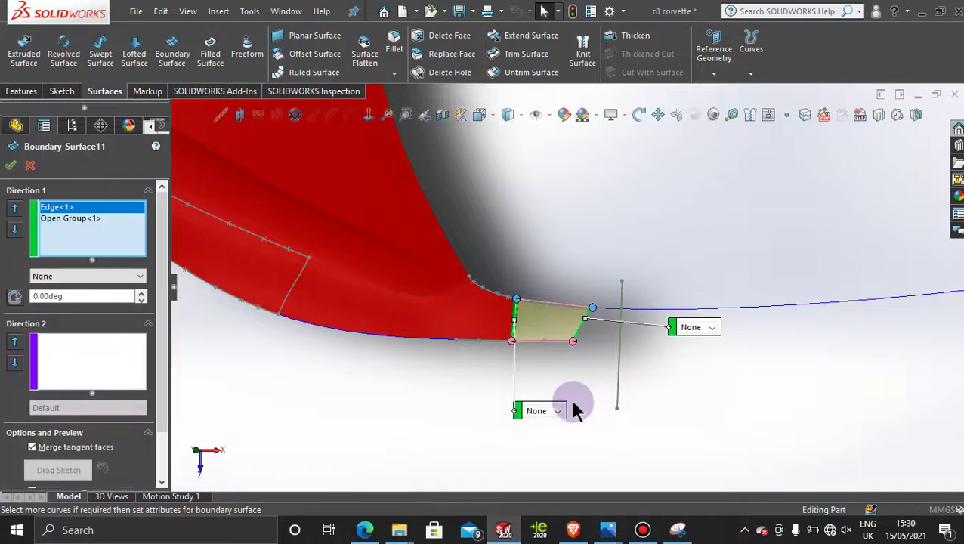
left_click(557, 411)
left_click(557, 441)
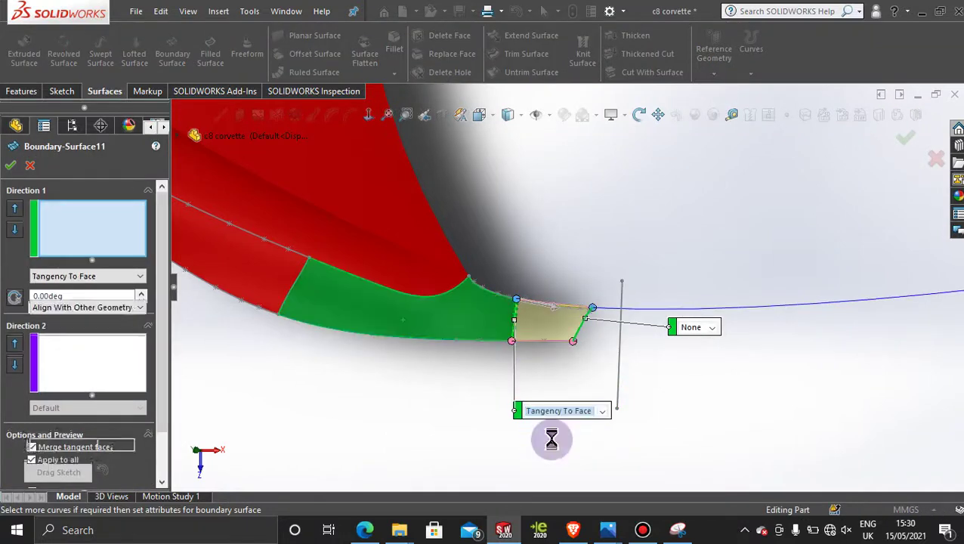
left_click(12, 167)
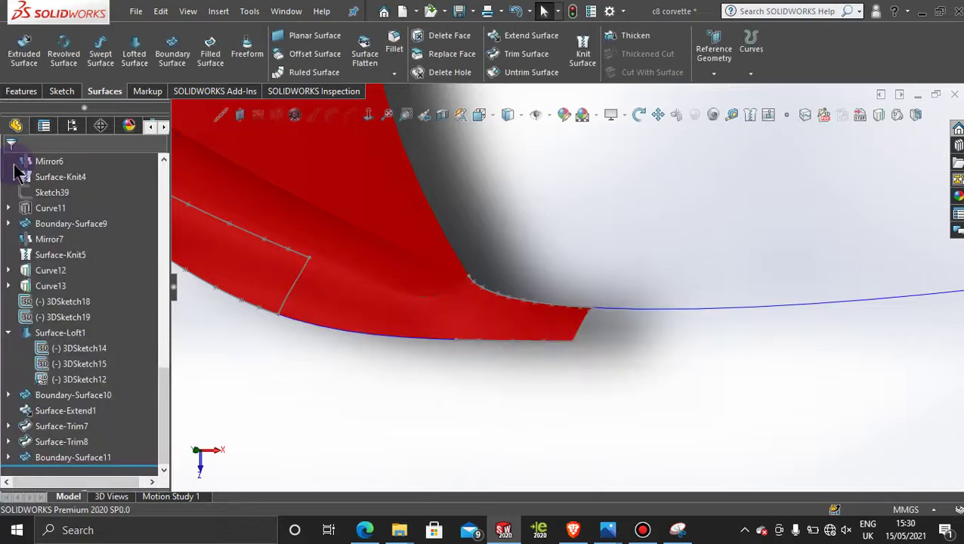
middle_click_drag(561, 415, 542, 349)
key("space")
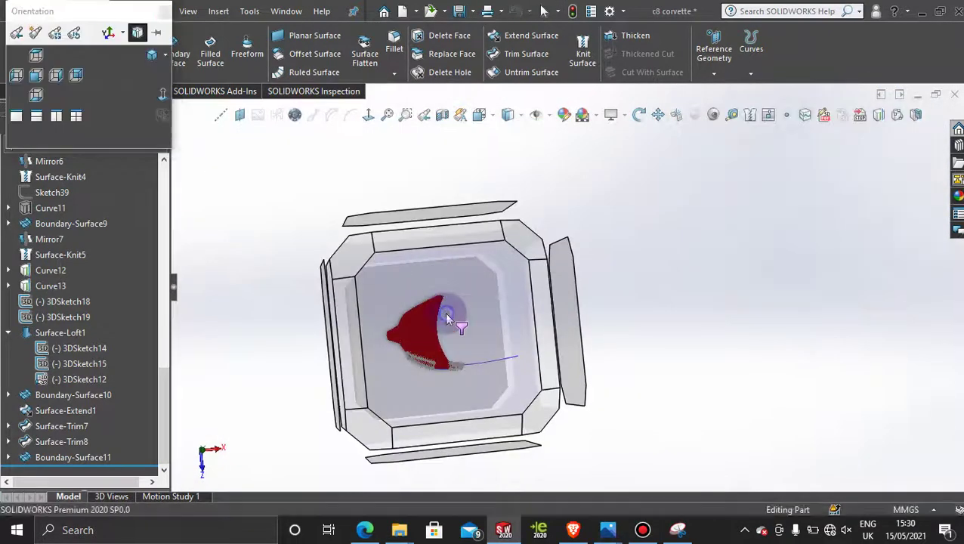
Step: Examine the tangent boundary surface at the fender strip's rear end from the top and oblique views
left_click(444, 312)
scroll(601, 381, "down", 5)
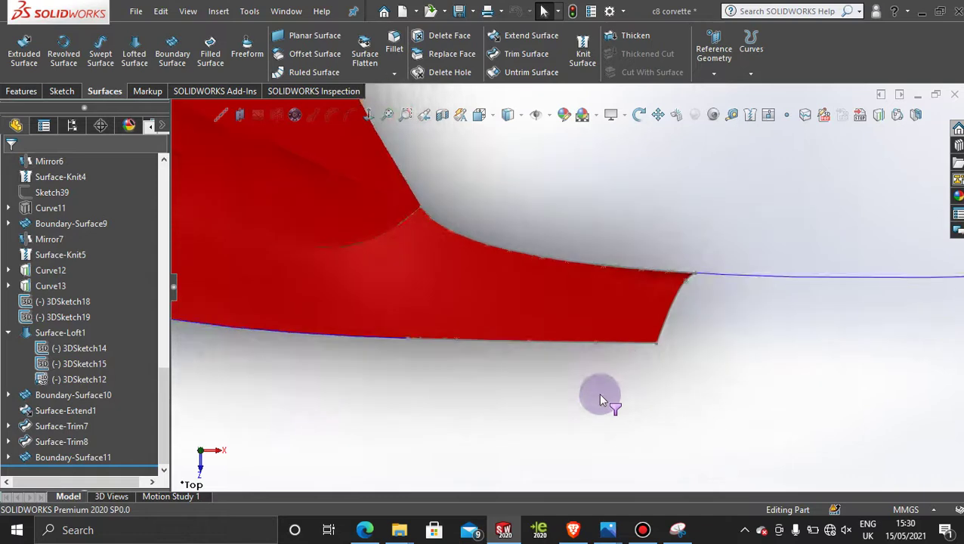
scroll(600, 395, "down", 3)
scroll(600, 395, "up", 10)
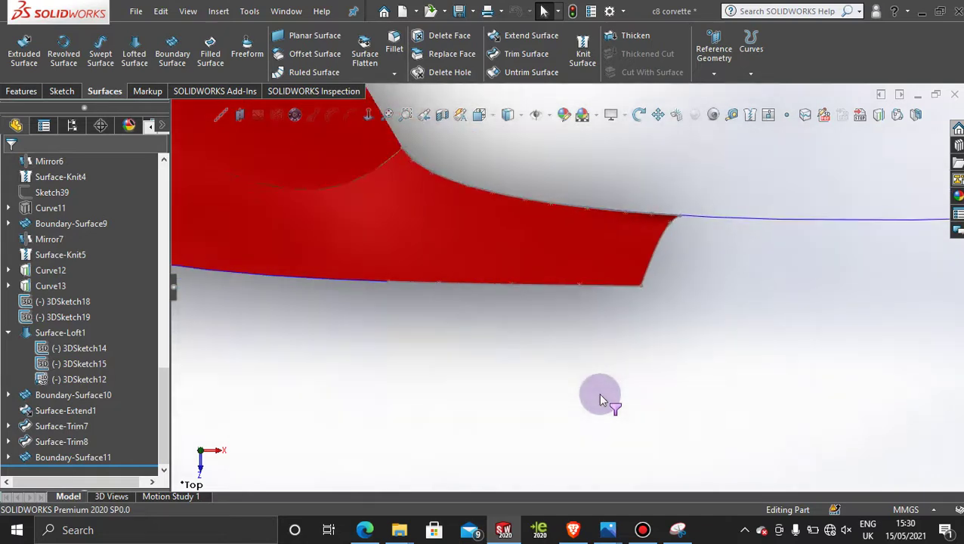
middle_click_drag(601, 399, 529, 276)
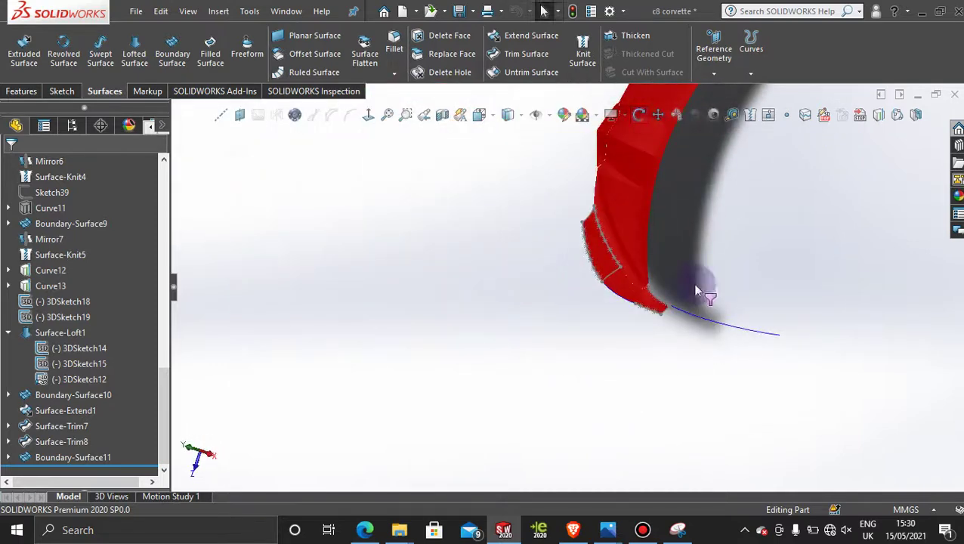
middle_click_drag(696, 290, 772, 436)
key("space")
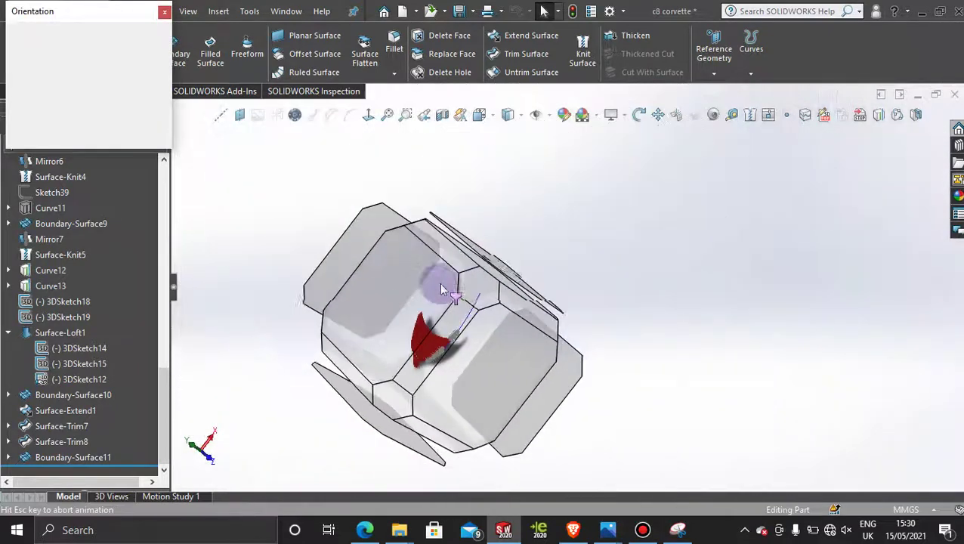
left_click(441, 288)
scroll(549, 352, "down", 5)
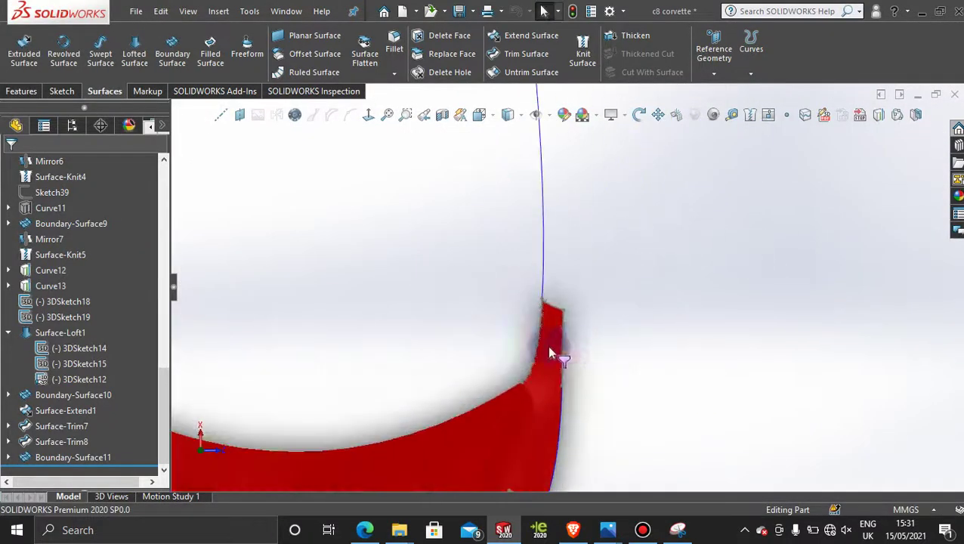
scroll(551, 353, "down", 5)
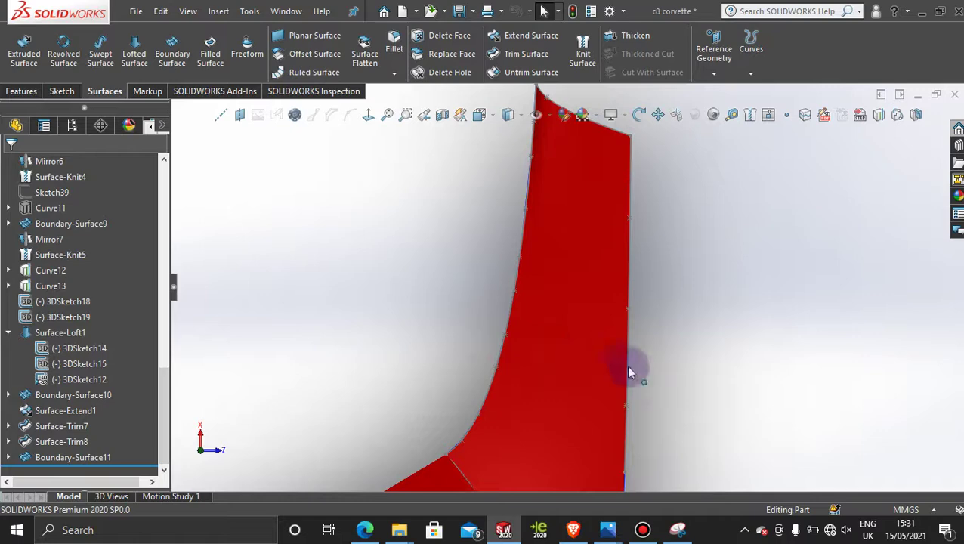
mouse_move(629, 372)
middle_mouse_down()
mouse_move(645, 383)
mouse_move(609, 387)
mouse_move(636, 248)
mouse_move(564, 213)
mouse_move(556, 262)
mouse_move(748, 391)
mouse_move(674, 348)
middle_mouse_up()
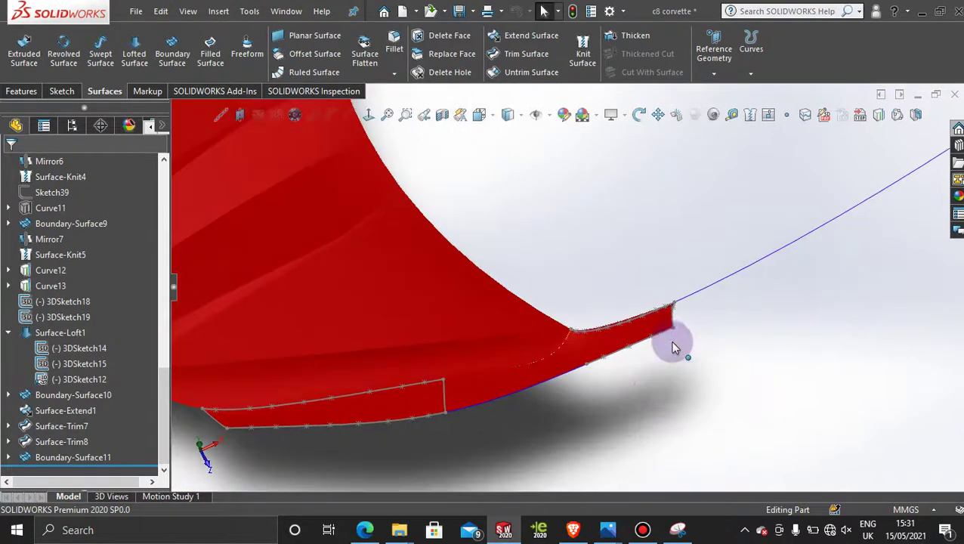
scroll(644, 383, "up", 3)
scroll(590, 387, "down", 3)
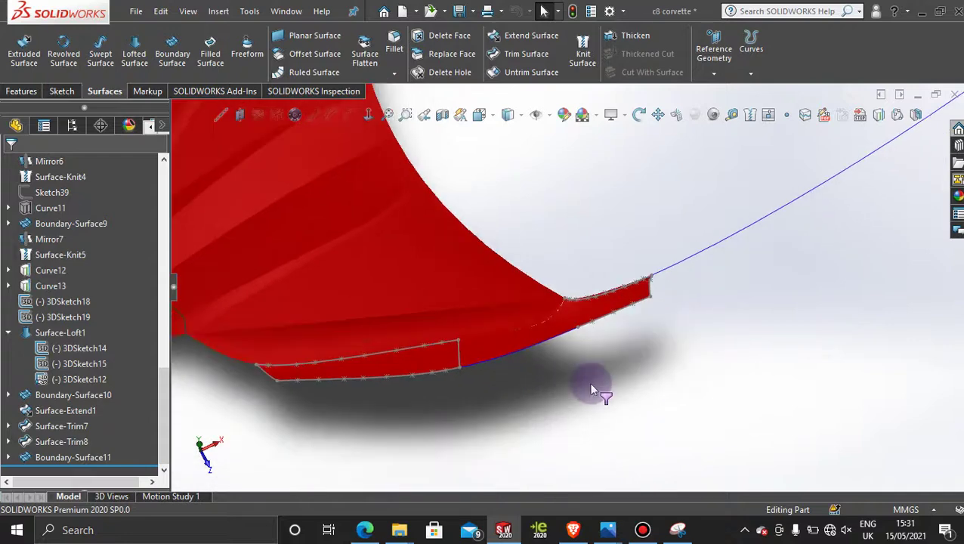
scroll(591, 393, "up", 2)
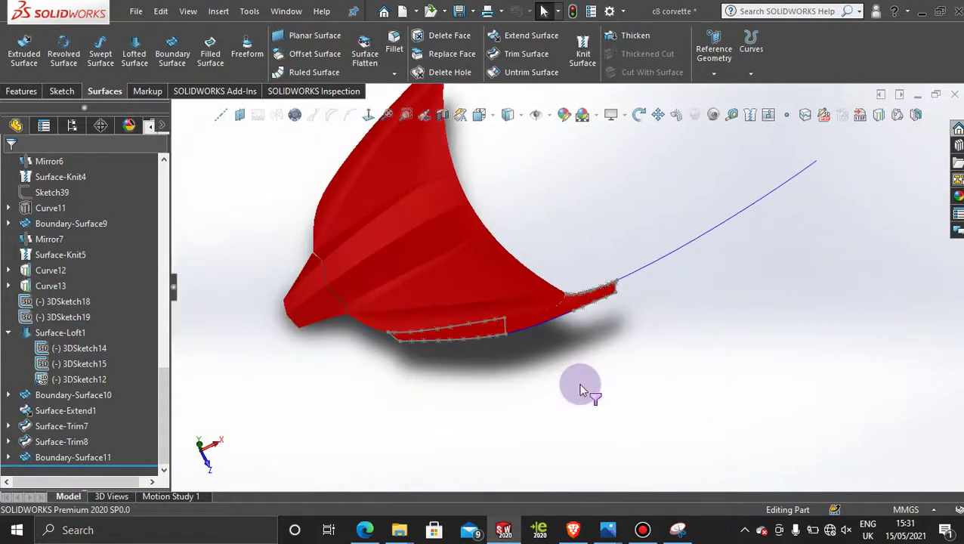
Step: Mirror the surface bodies Surface-Trim8, Boundary-Surface11 and Surface-Loft1 about the Front Plane
left_click(40, 91)
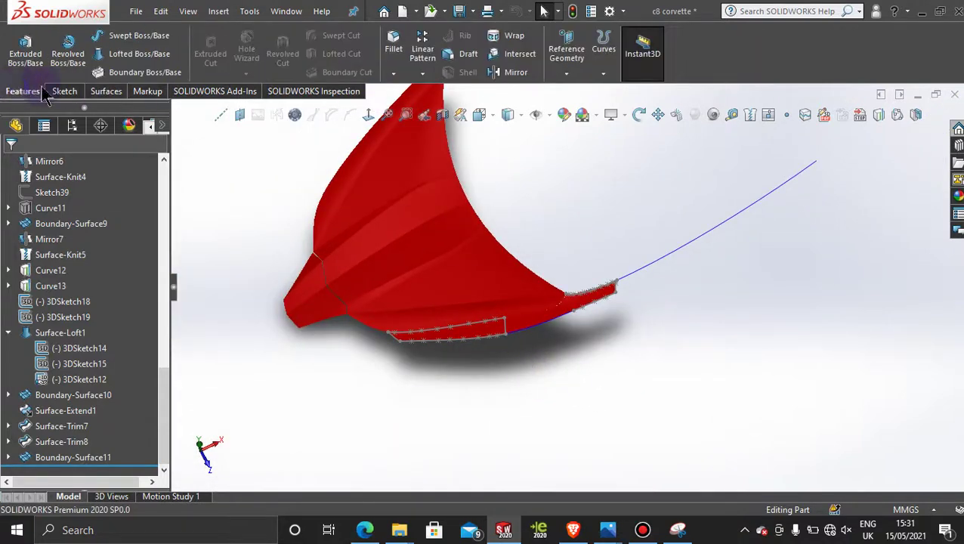
left_click(516, 73)
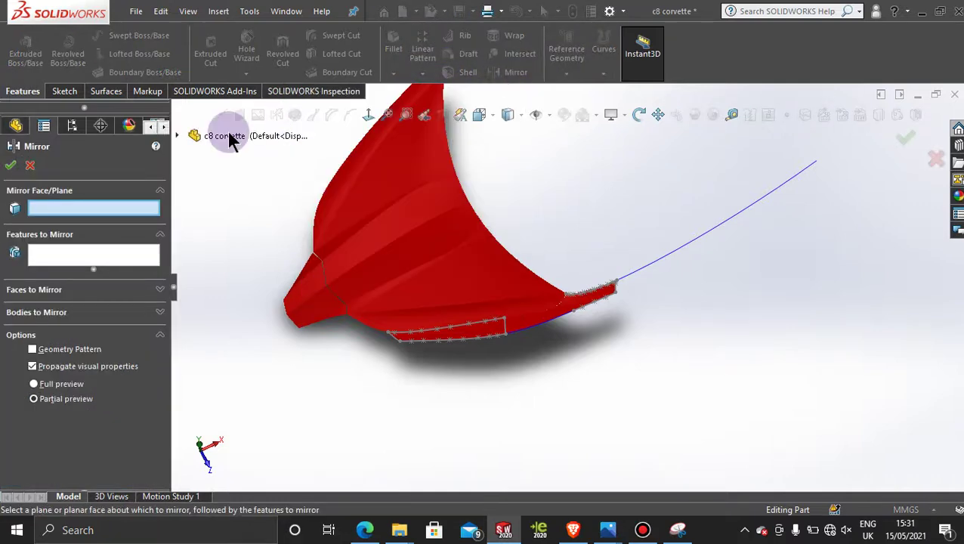
left_click(177, 135)
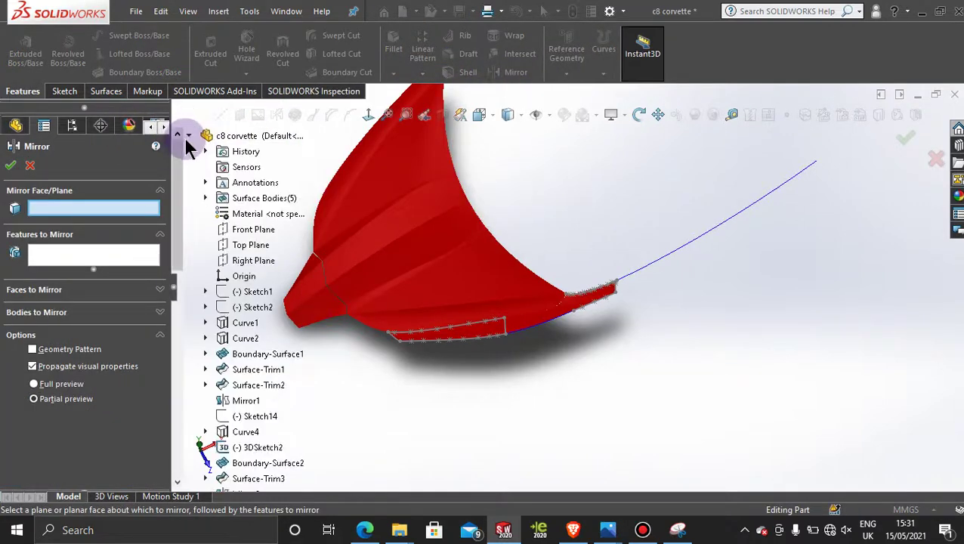
left_click(250, 230)
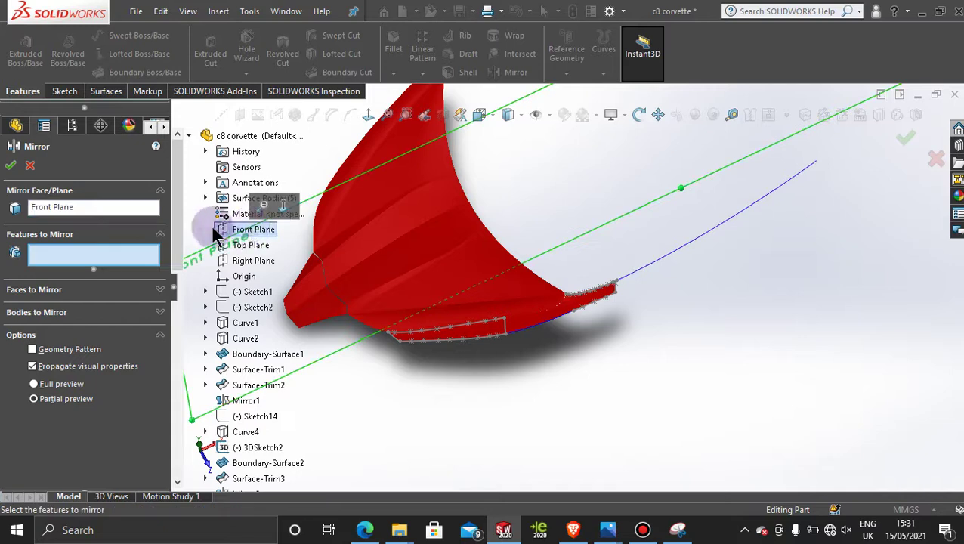
left_click(63, 260)
left_click(87, 315)
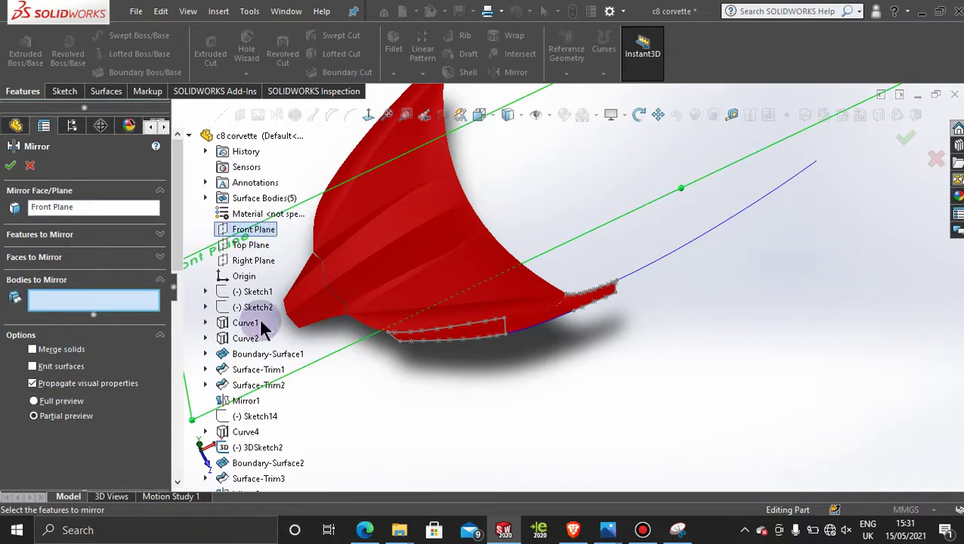
left_click(602, 305)
left_click(592, 300)
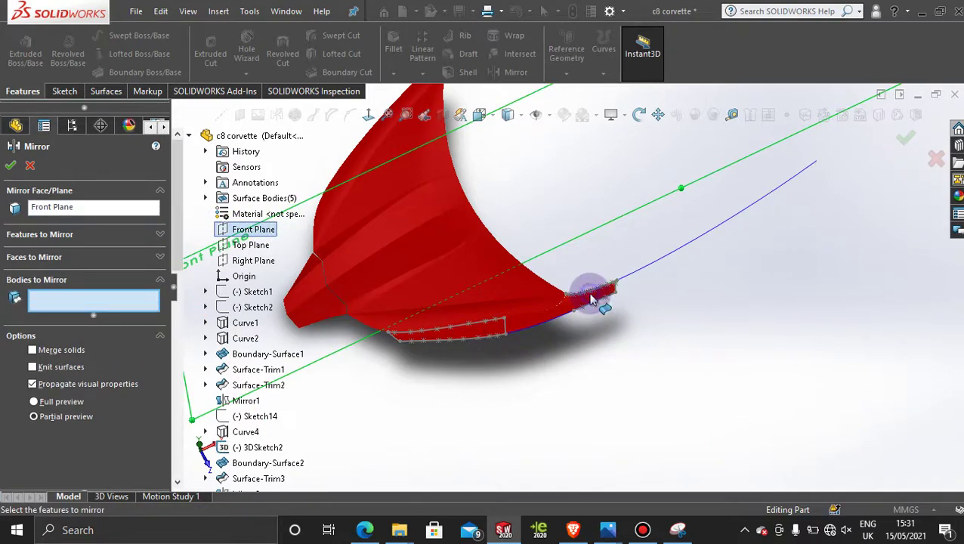
left_click(609, 302)
left_click(602, 302)
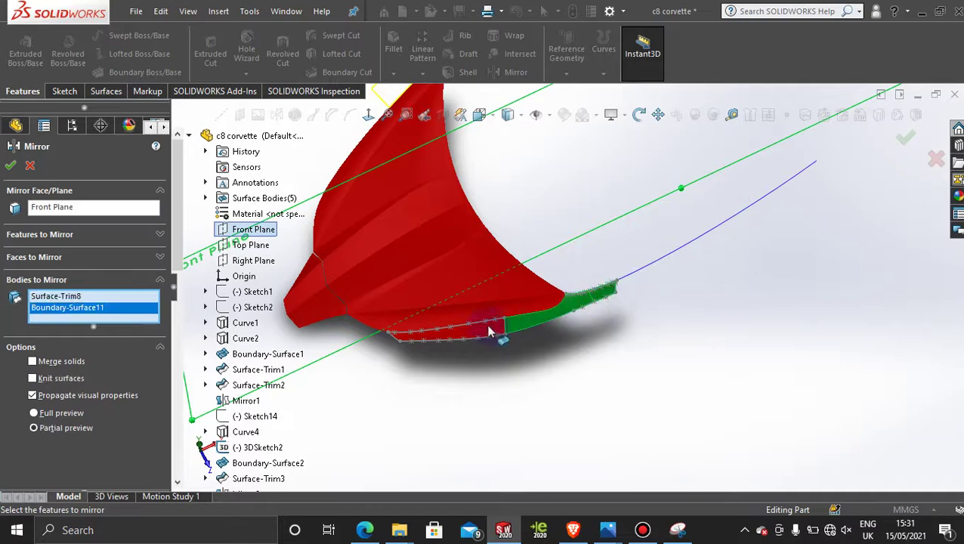
left_click(500, 333)
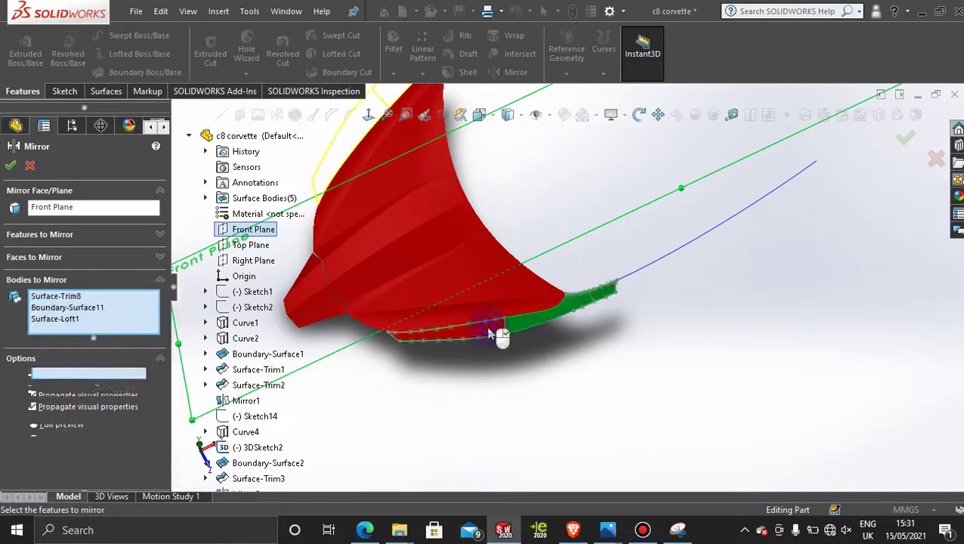
left_click(11, 166)
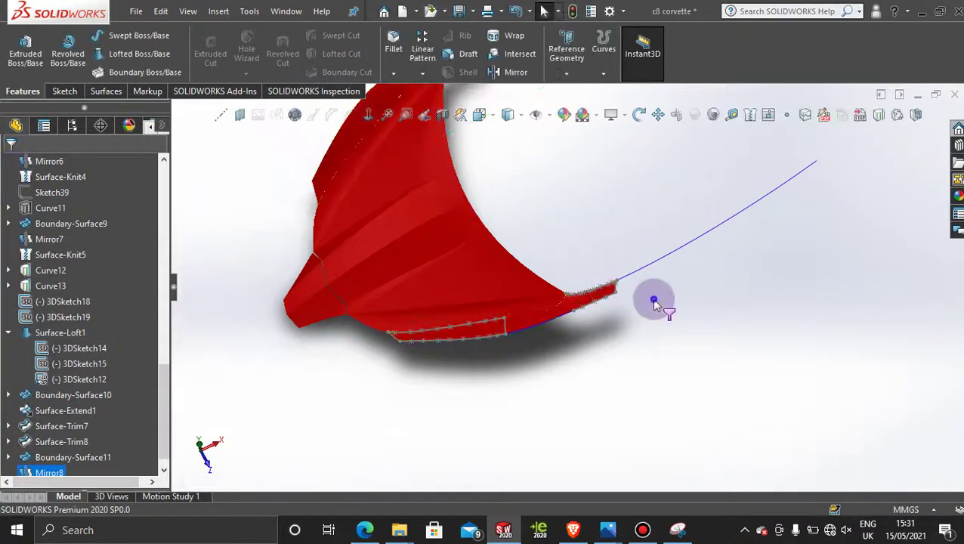
scroll(533, 347, "down", 1)
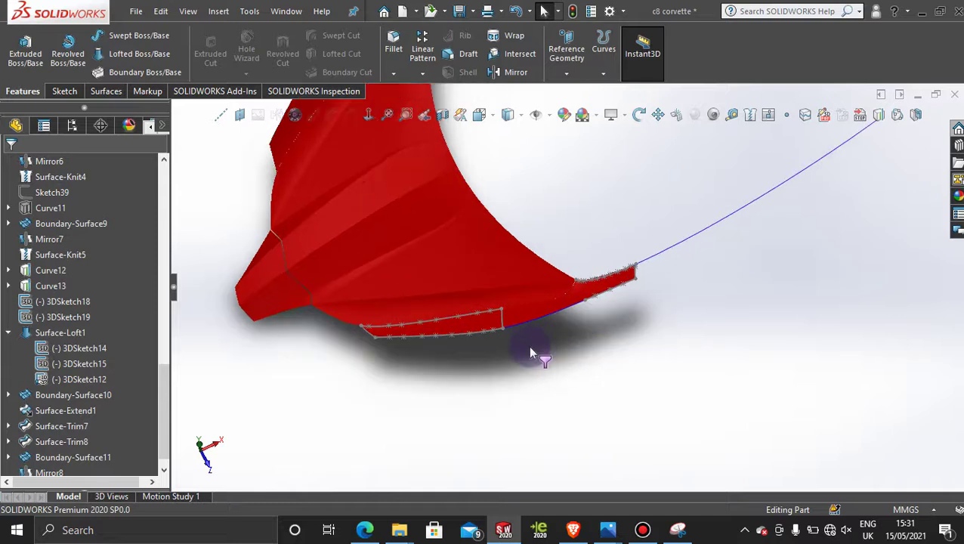
right_click(448, 318)
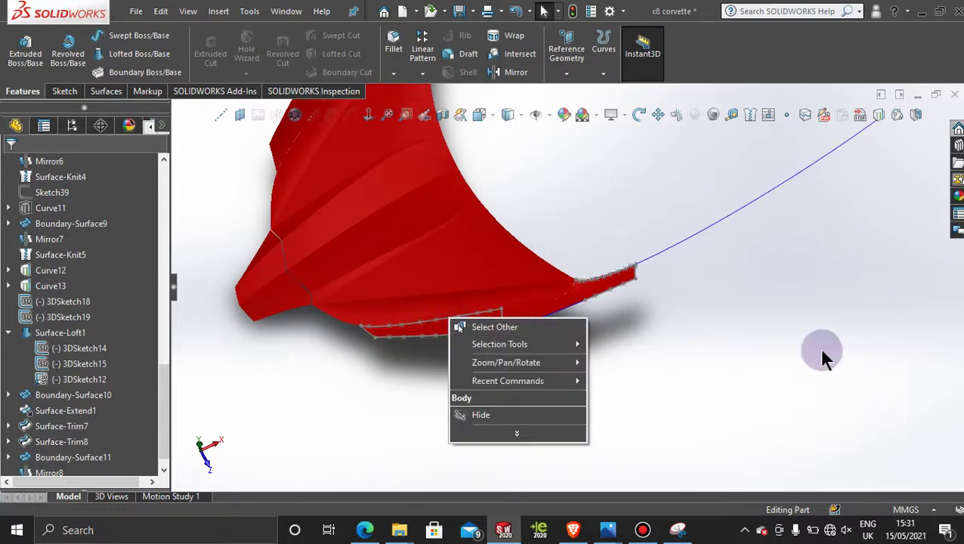
left_click(800, 324)
scroll(801, 324, "up", 1)
scroll(801, 324, "up", 1)
middle_click_drag(548, 316, 726, 194)
scroll(519, 302, "down", 5)
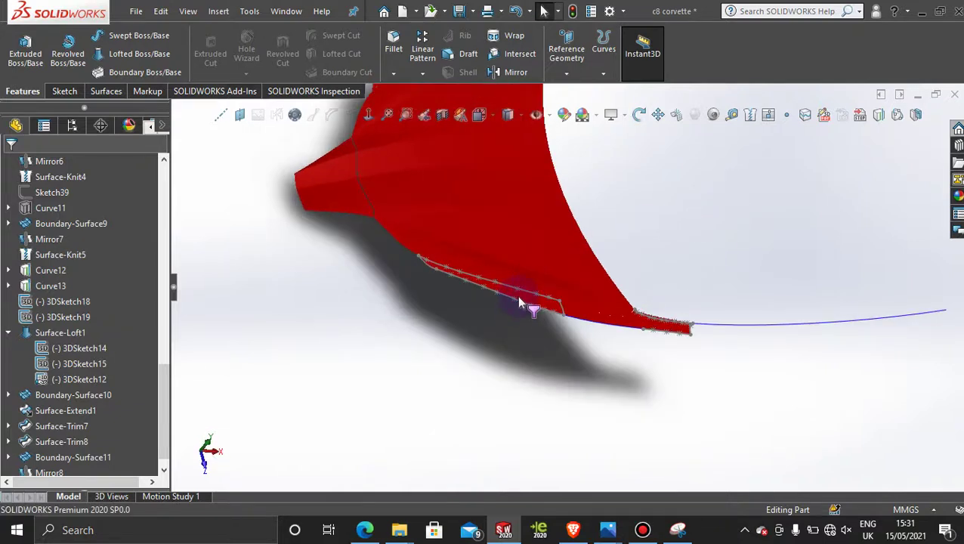
scroll(68, 371, "down", 1)
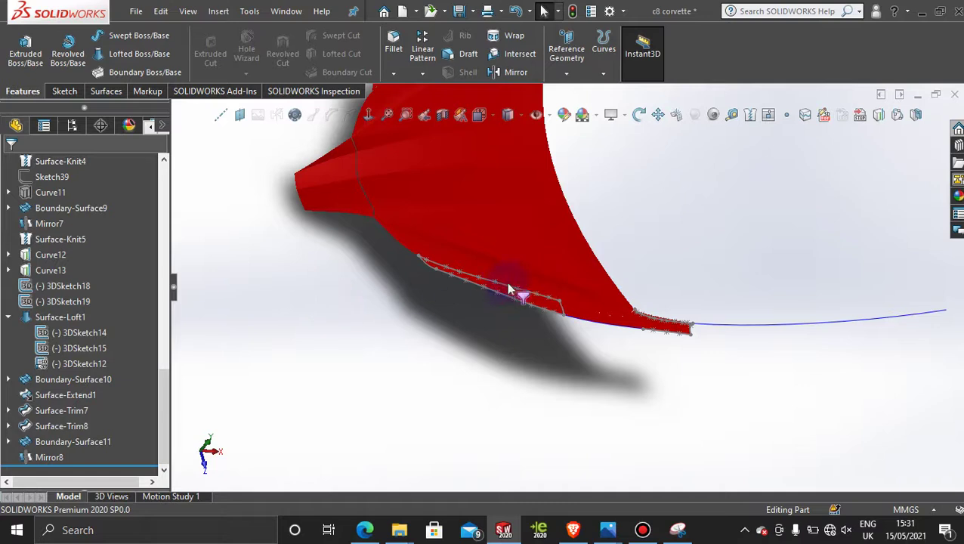
left_click(266, 306)
right_click(267, 306)
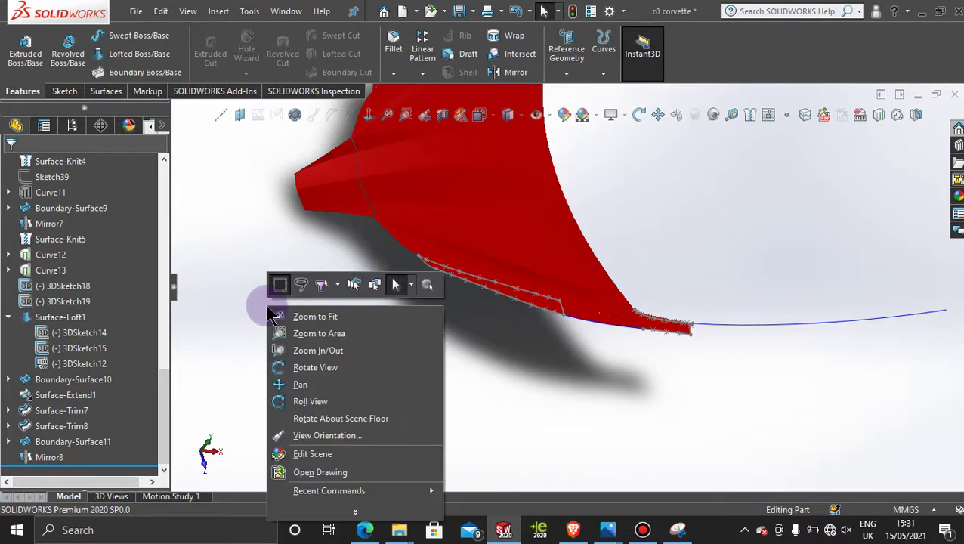
left_click(241, 224)
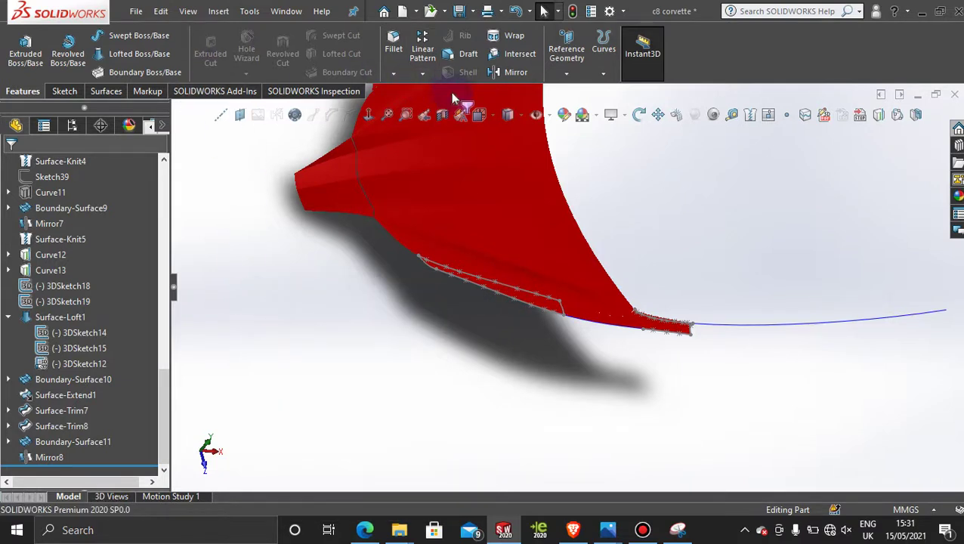
right_click(703, 154)
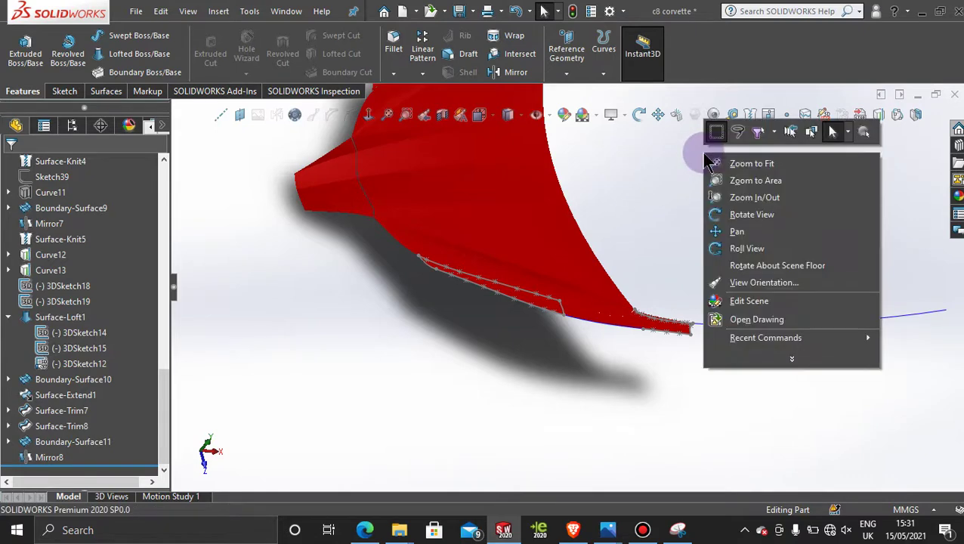
left_click(754, 133)
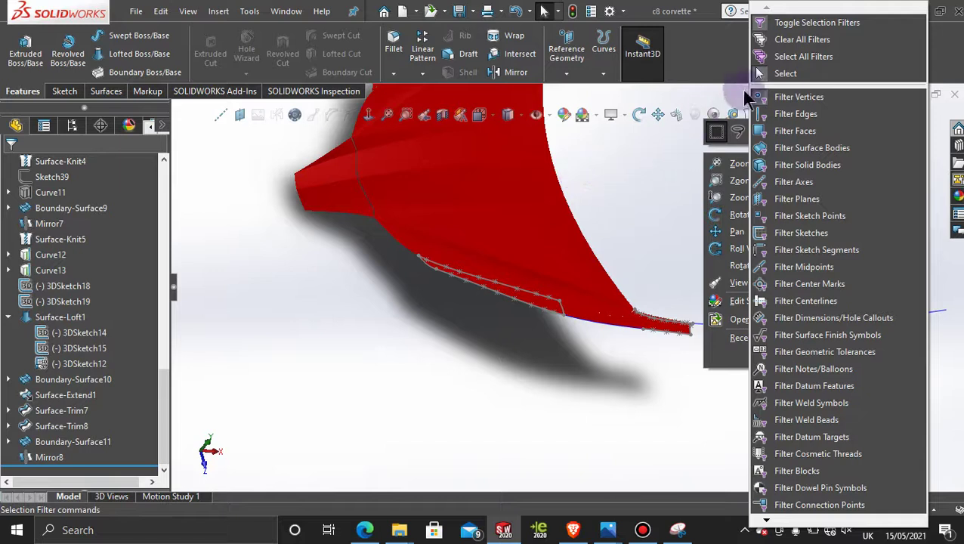
left_click(757, 73)
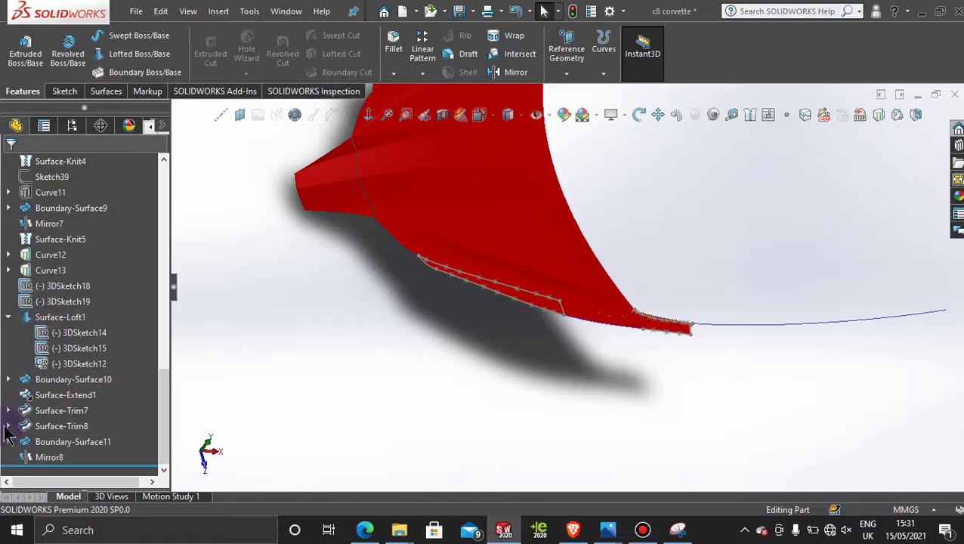
Step: Hide the sketches 3DSketch14, 3DSketch15 and 3DSketch12 belonging to Surface-Loft1
right_click(44, 336)
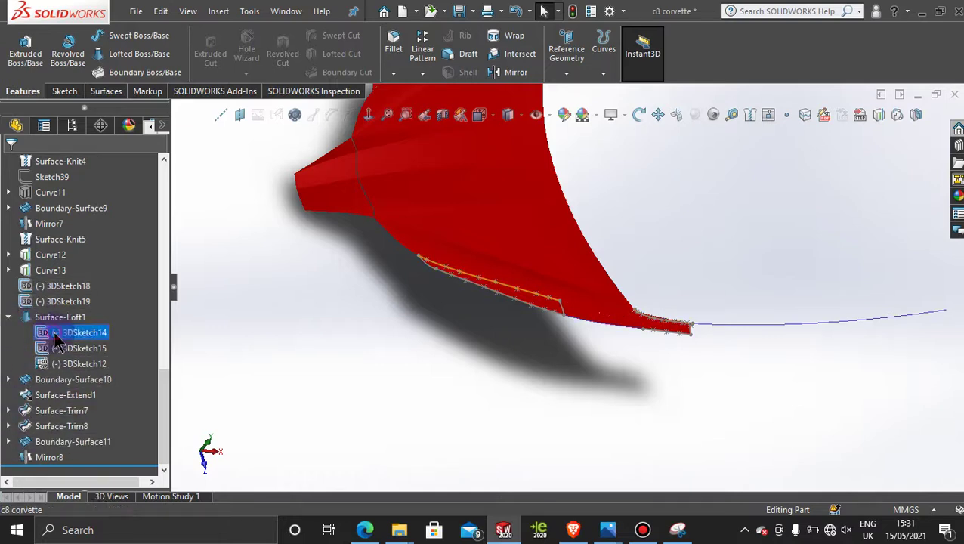
left_click(67, 278)
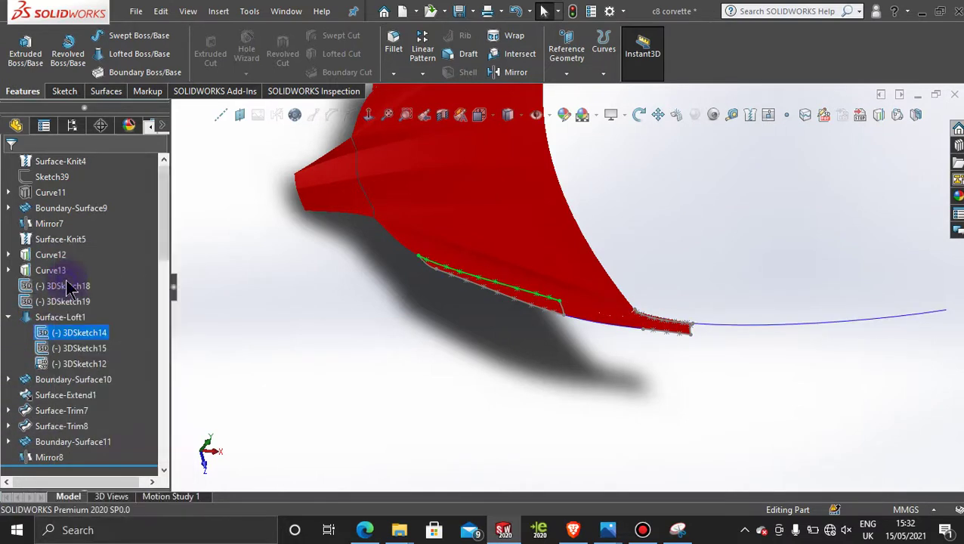
right_click(63, 345)
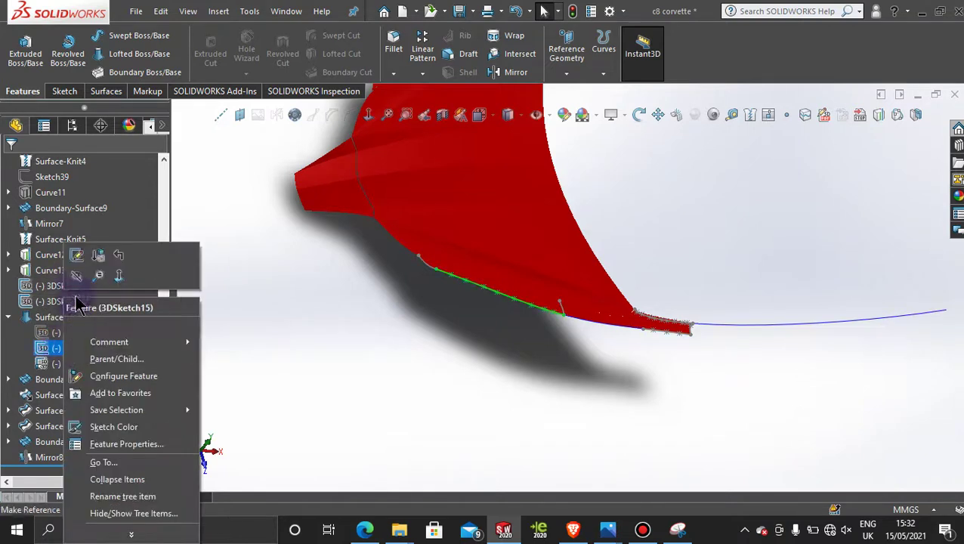
left_click(77, 278)
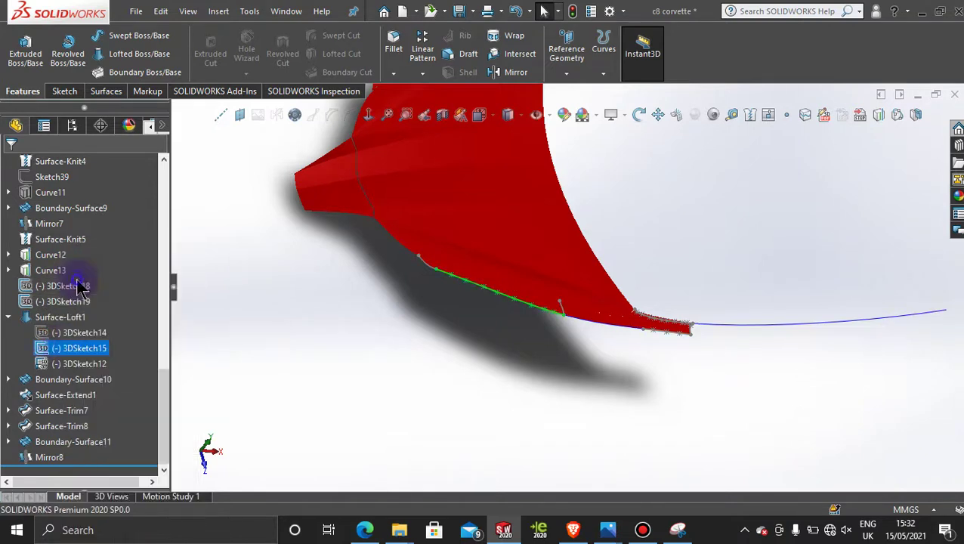
right_click(64, 363)
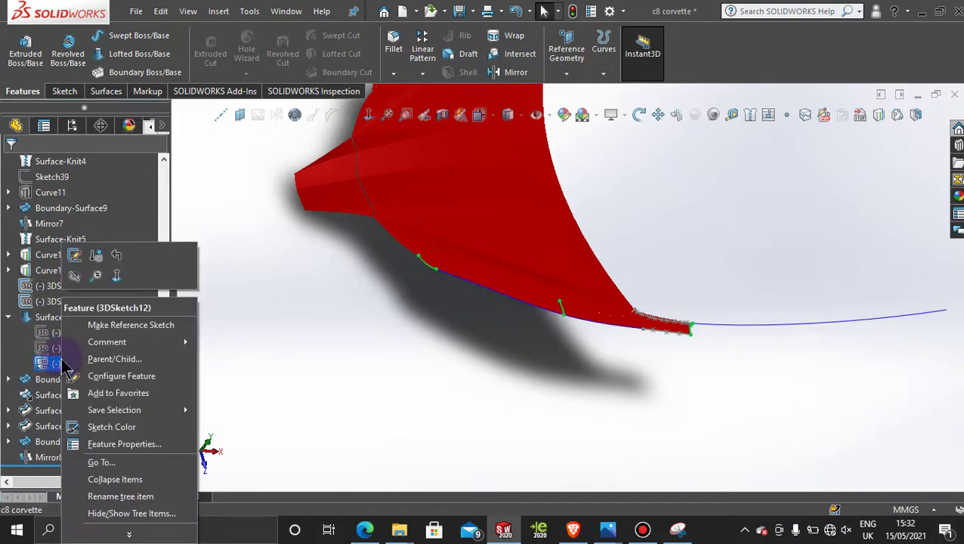
left_click(73, 275)
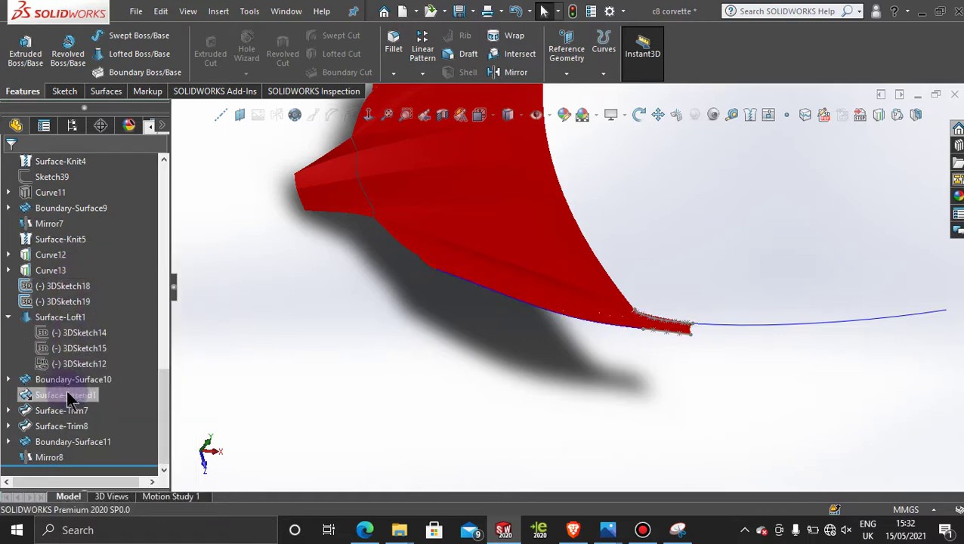
Step: Expand Boundary-Surface11 and show its sketch 3DSketch12
left_click(9, 442)
right_click(54, 461)
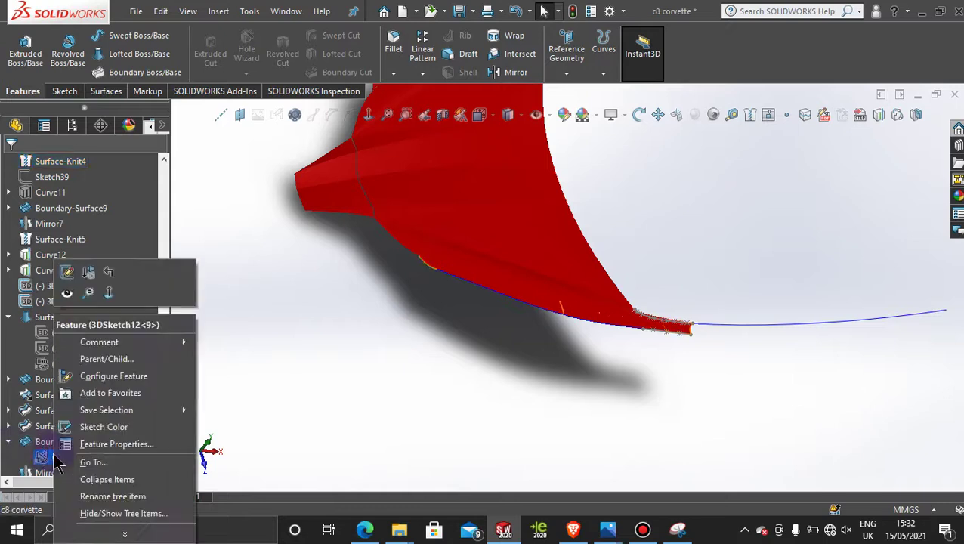
left_click(70, 302)
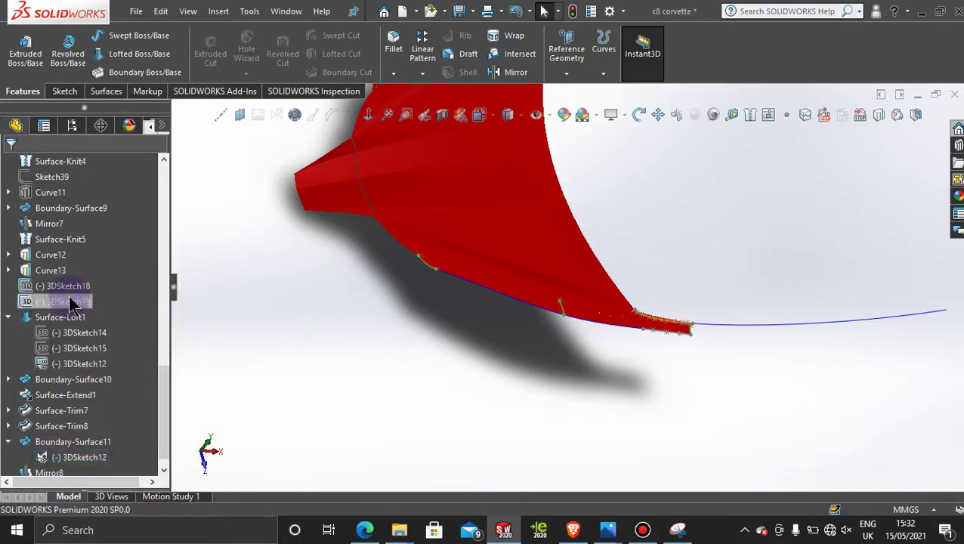
Step: Try hiding the surface body at the front of the fender strip, and undo the hiding
left_click(412, 310)
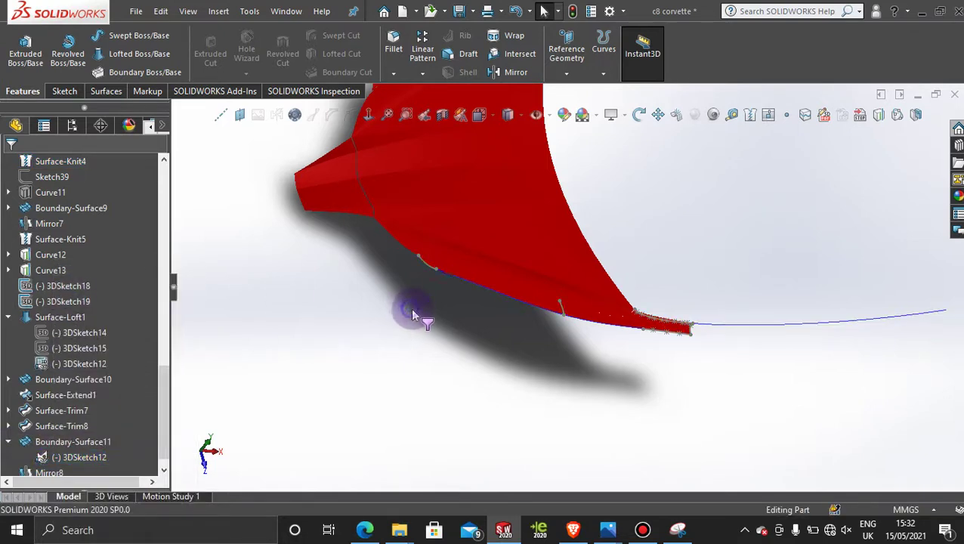
right_click(427, 266)
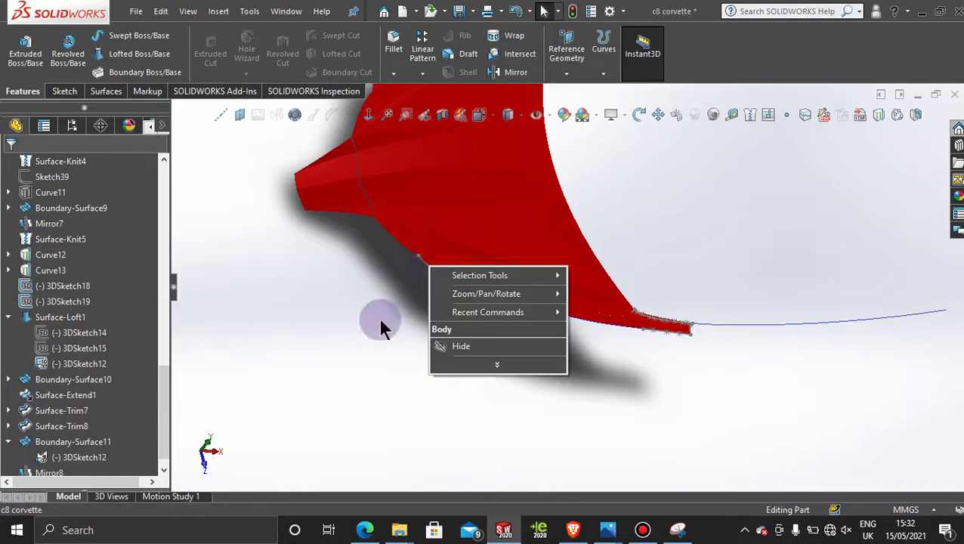
left_click(441, 345)
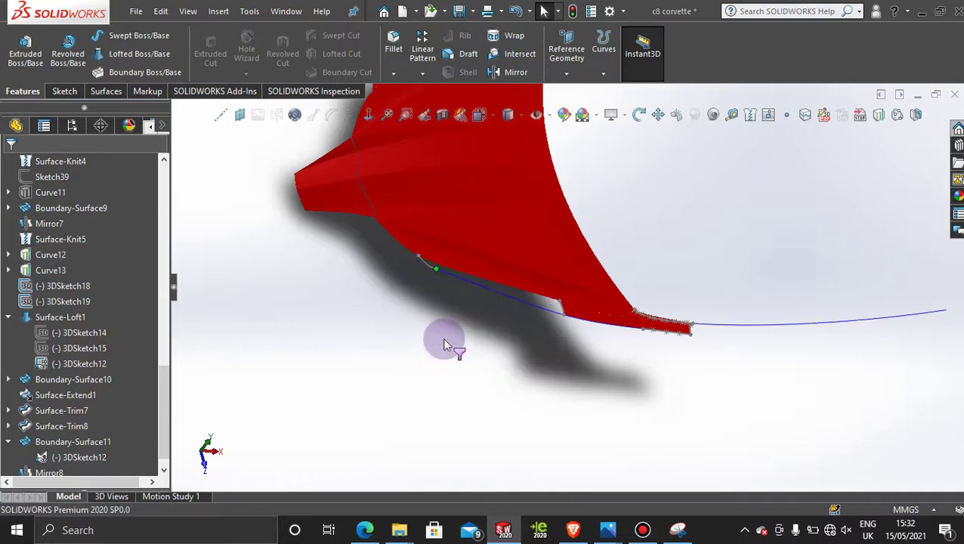
key("ctrl+z")
scroll(427, 351, "up", 2)
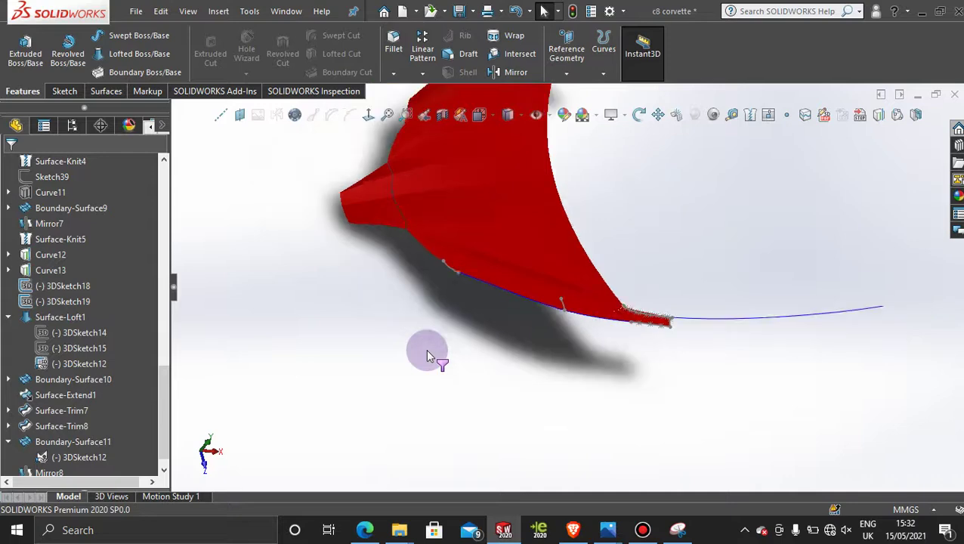
Step: Expand Surface-Trim8 and Boundary-Surface10 in the feature tree and check which sketches they contain
left_click(106, 90)
left_click(9, 95)
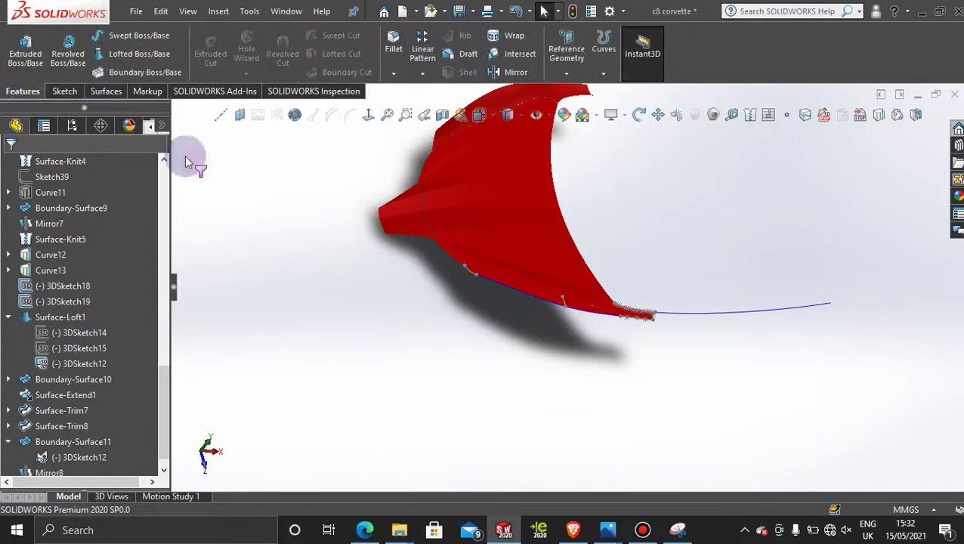
scroll(282, 257, "up", 1)
scroll(106, 411, "down", 1)
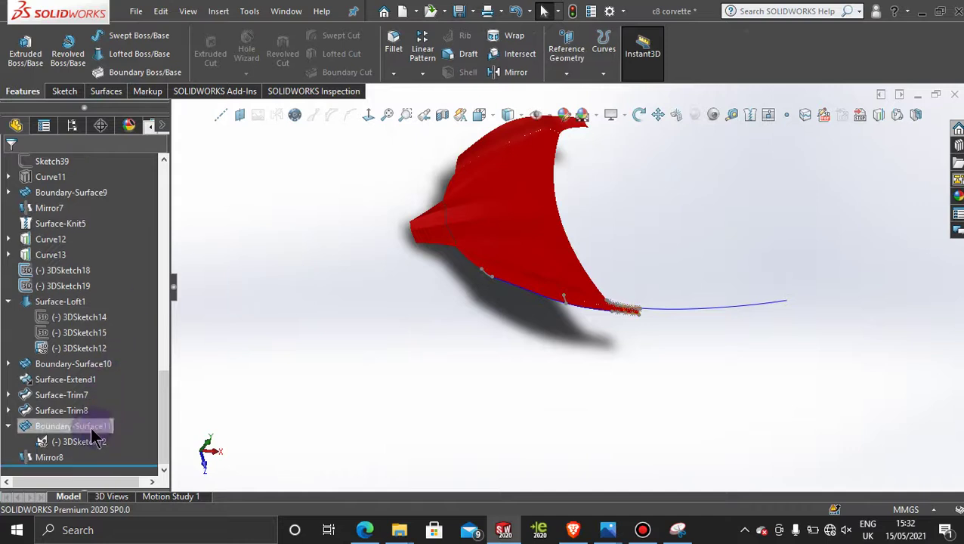
left_click(7, 426)
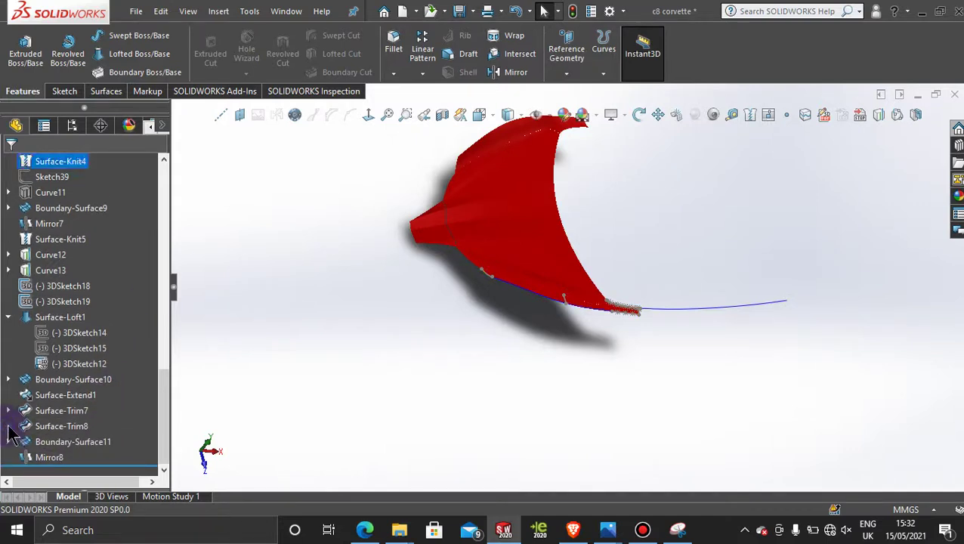
left_click(8, 426)
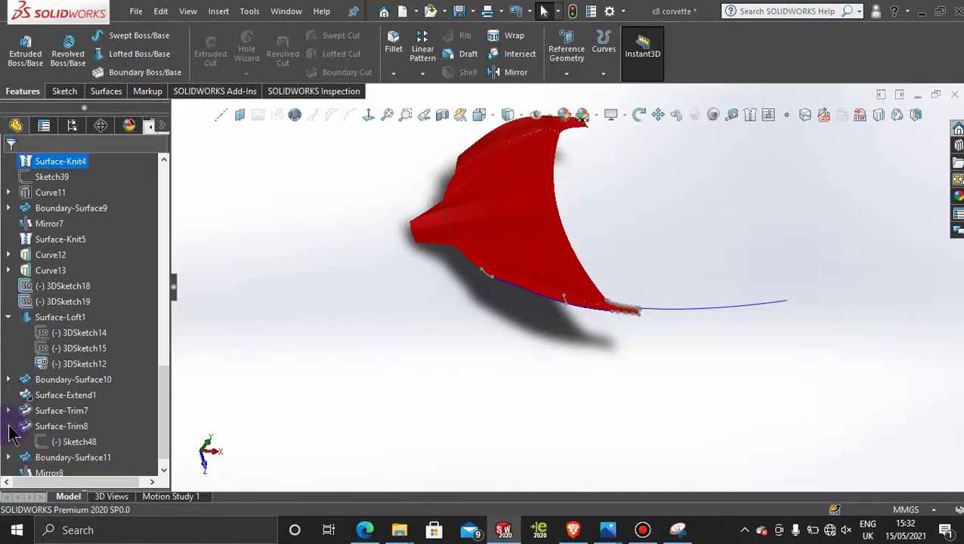
left_click(8, 379)
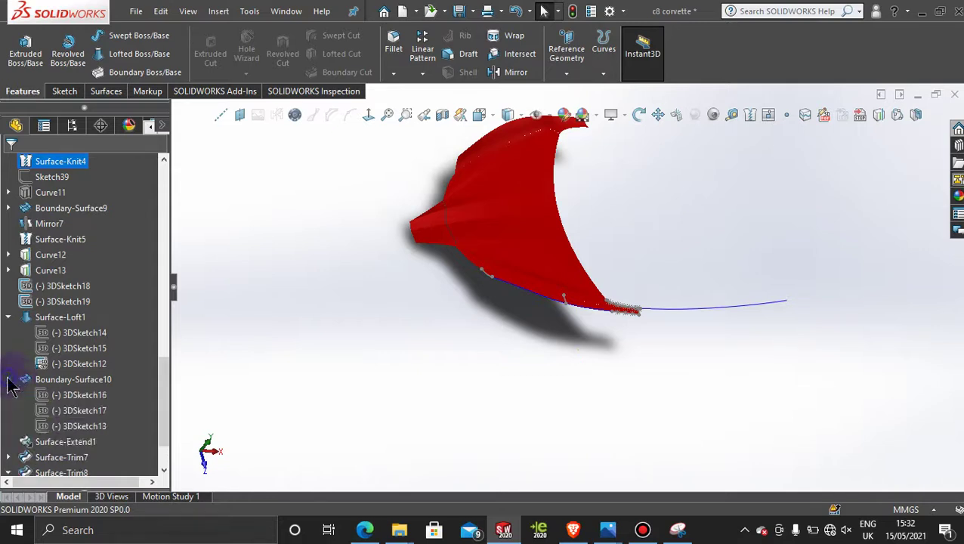
right_click(56, 393)
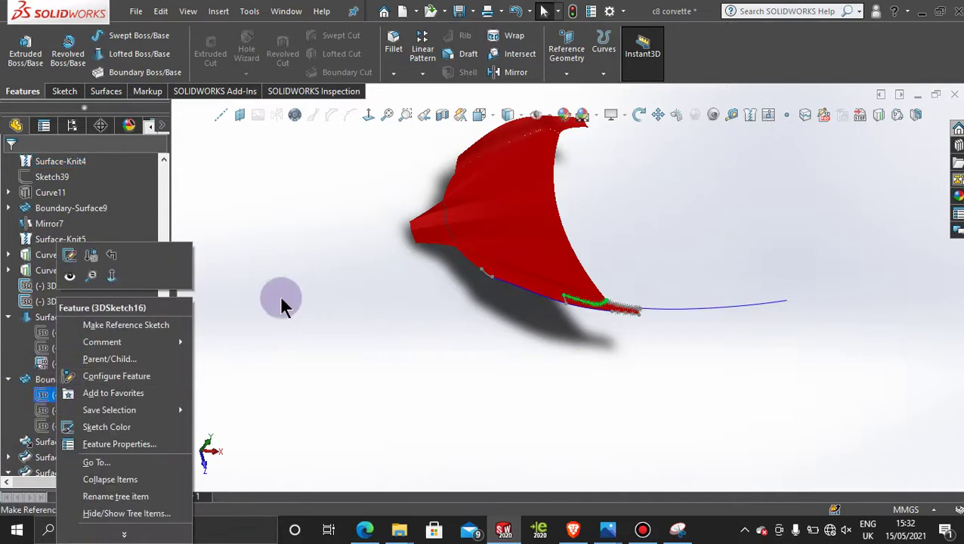
left_click(384, 302)
Step: Hide the sketch 3DSketch12 that belongs to Boundary-Surface11
scroll(76, 408, "down", 2)
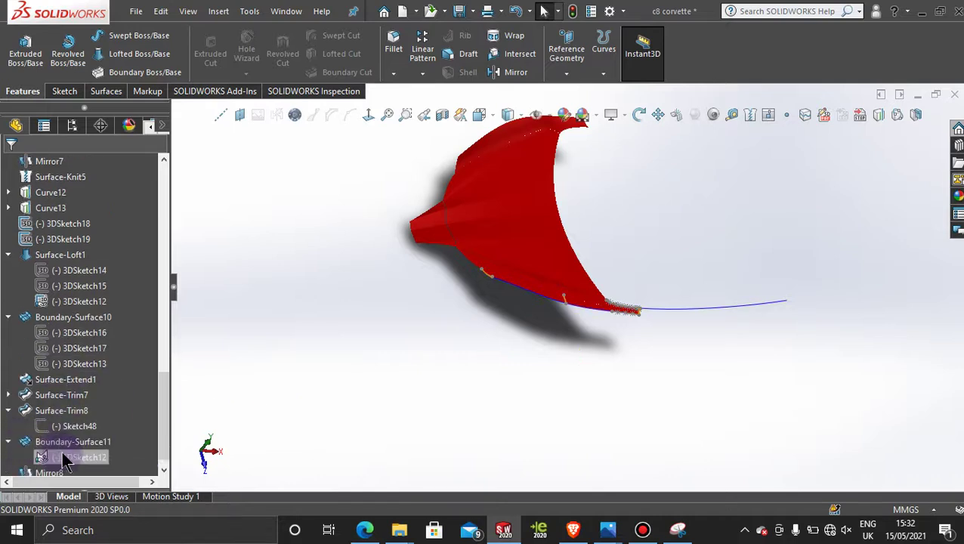
right_click(66, 460)
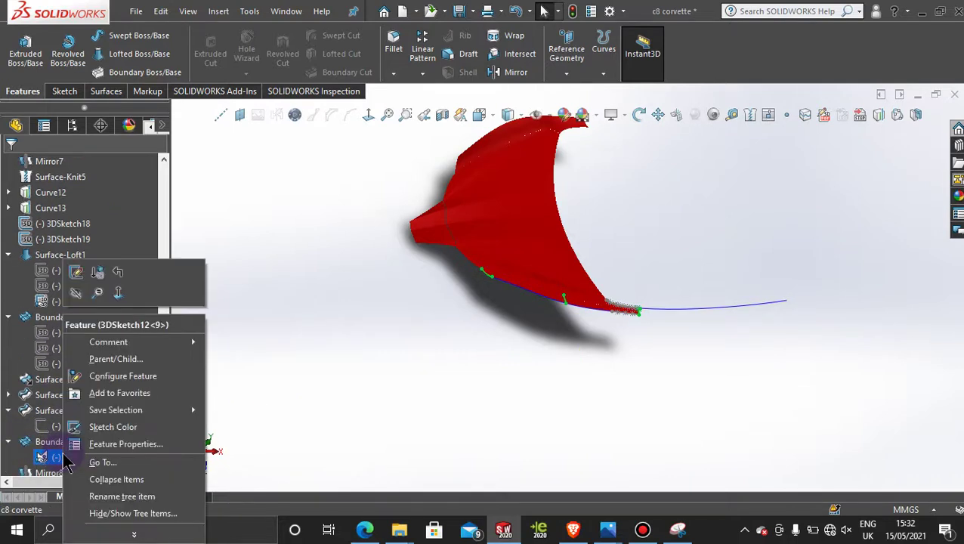
left_click(79, 295)
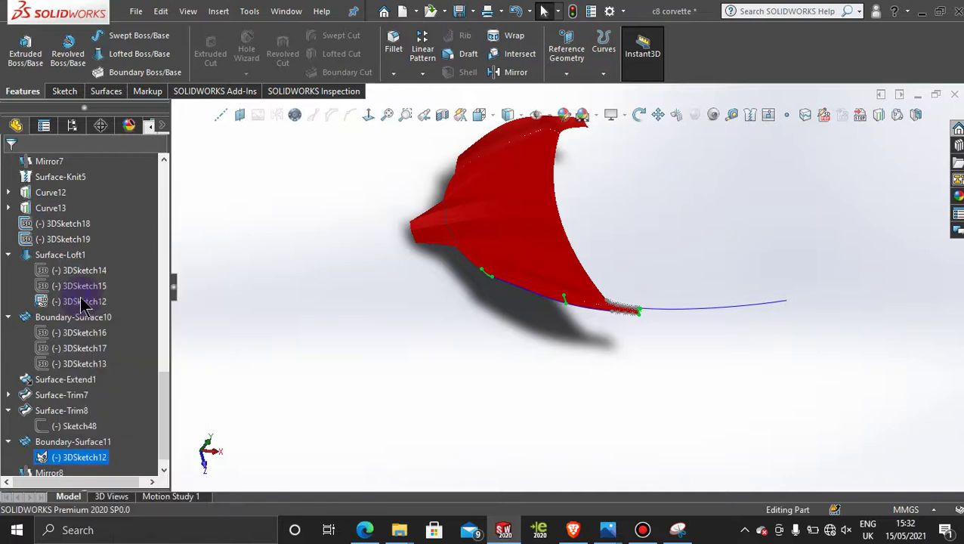
left_click(415, 281)
Step: Hide the sketches 3DSketch19 and 3DSketch18 along the two edges of the fender strip's rear end
scroll(589, 319, "down", 3)
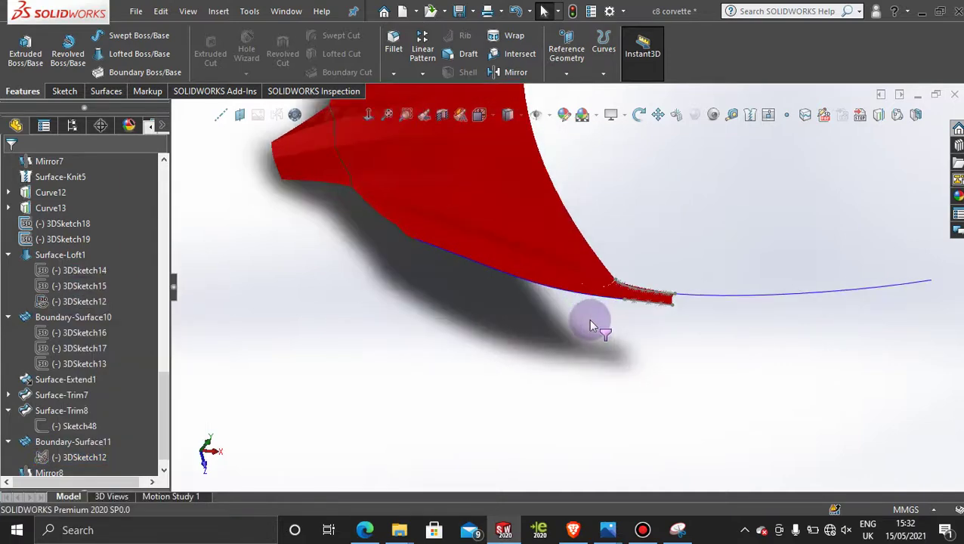
scroll(659, 299, "down", 5)
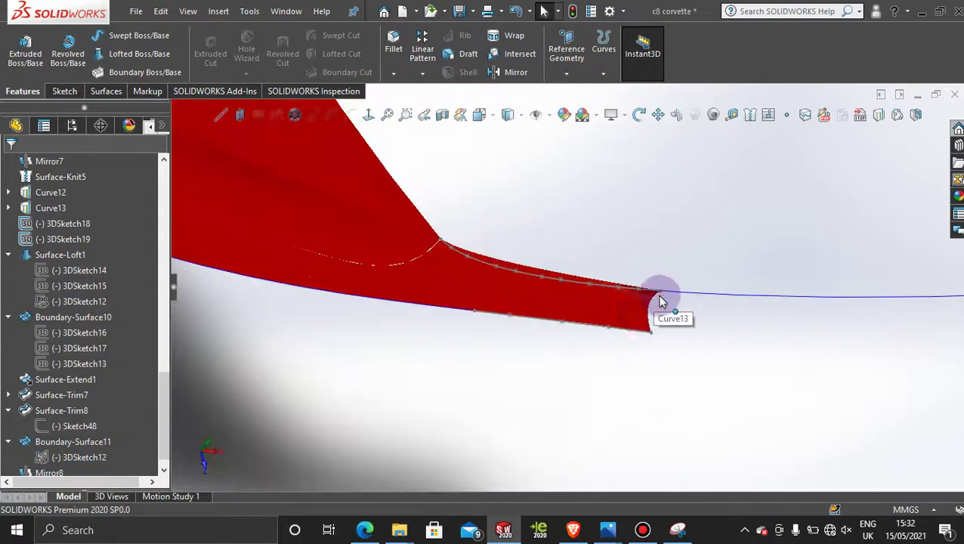
left_click(584, 328)
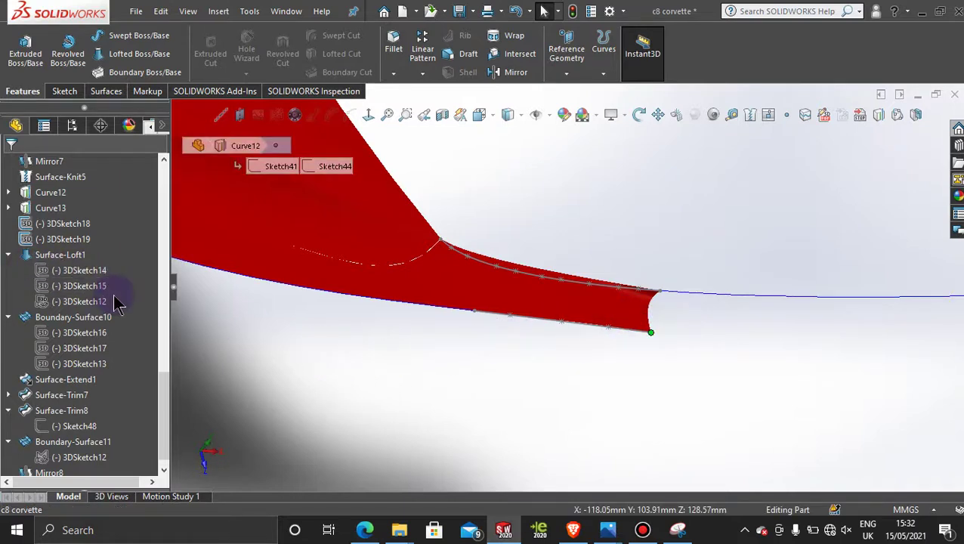
scroll(117, 306, "down", 1)
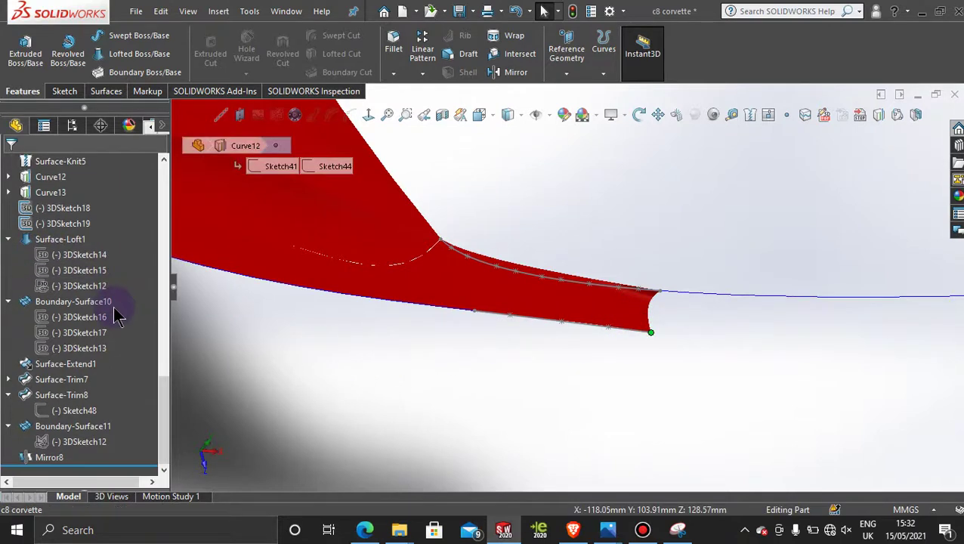
right_click(53, 224)
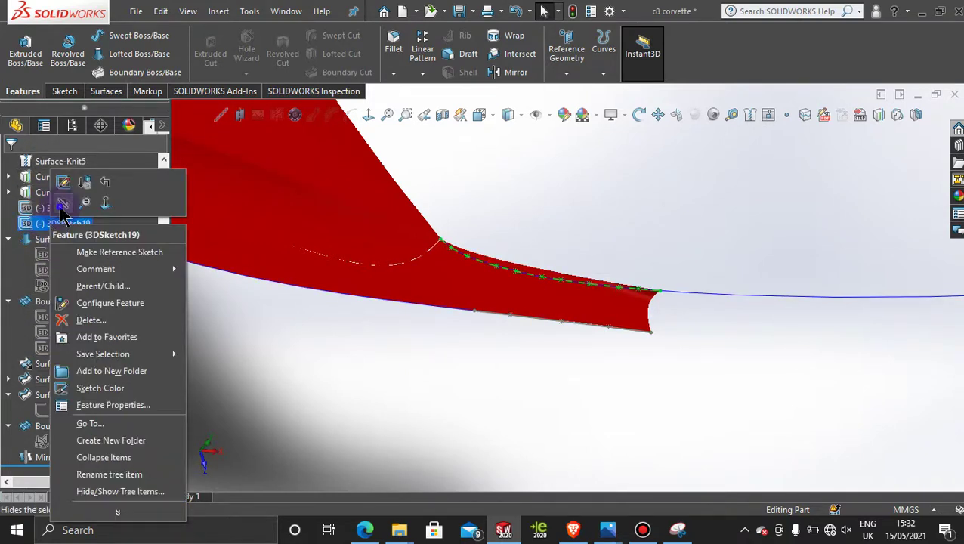
left_click(62, 205)
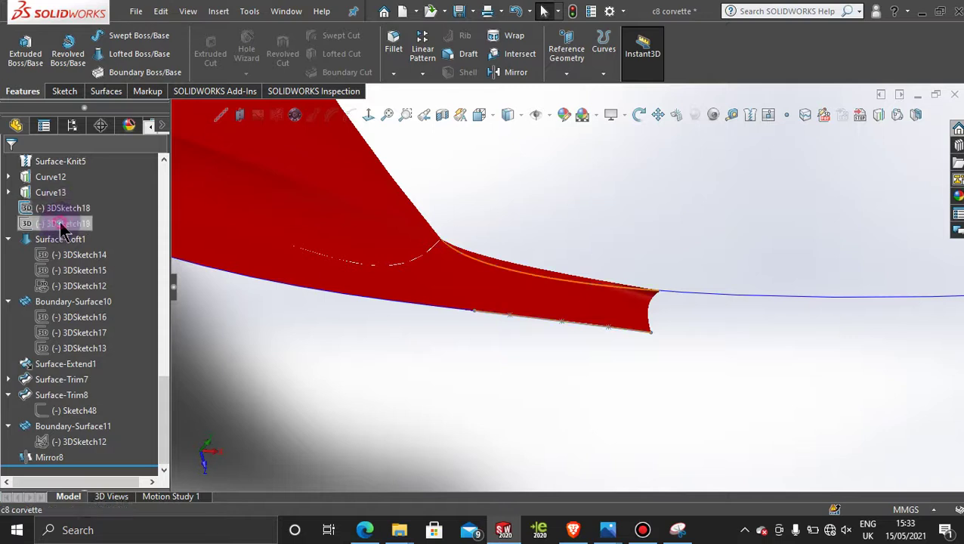
right_click(63, 225)
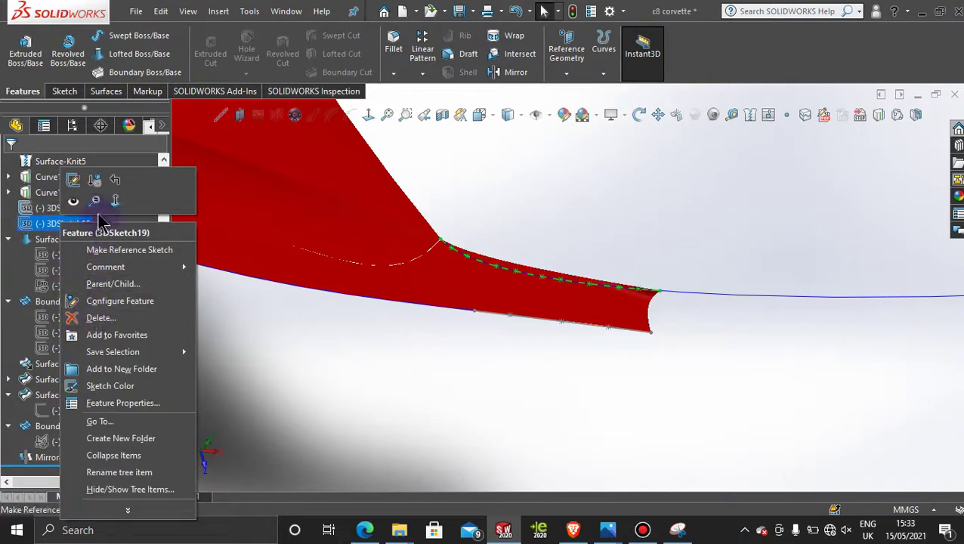
left_click(39, 212)
right_click(42, 213)
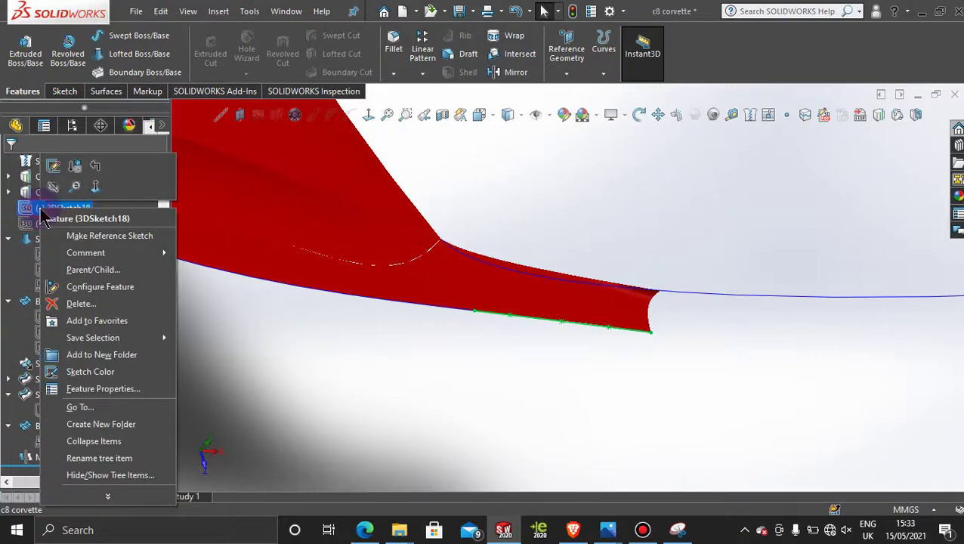
left_click(53, 186)
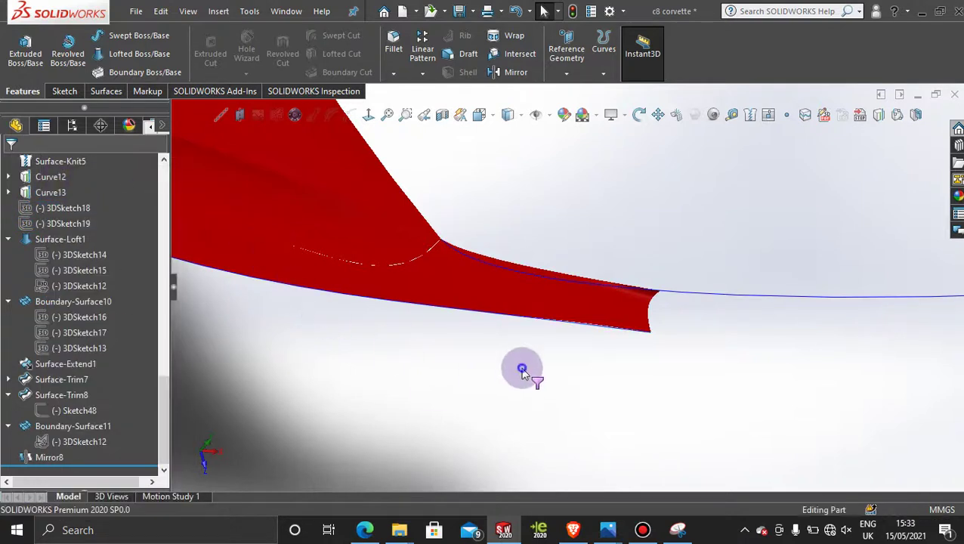
Step: Check the blue line along the fender strip's outer edge against Curve12, 3DSketch18 and 3DSketch15 to identify its source
right_click(583, 327)
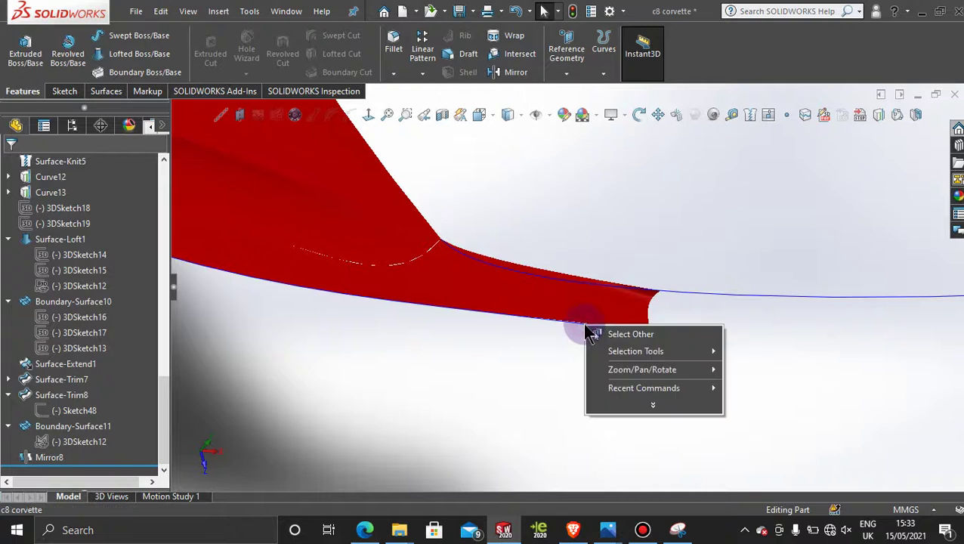
left_click(458, 370)
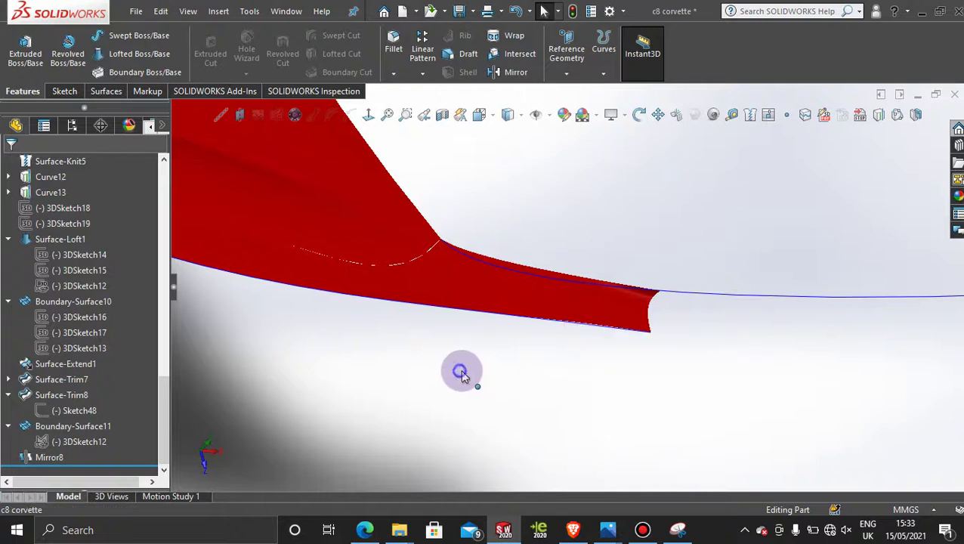
right_click(73, 210)
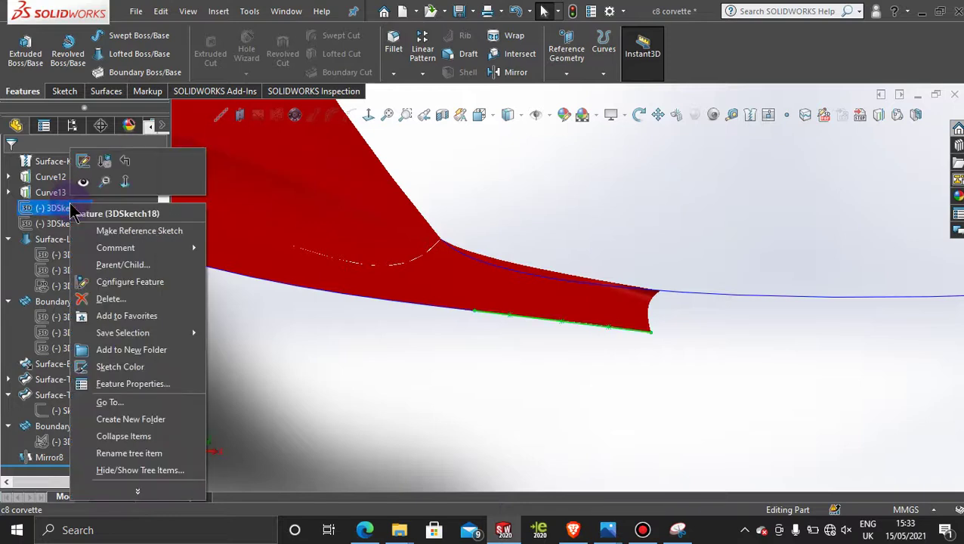
left_click(237, 292)
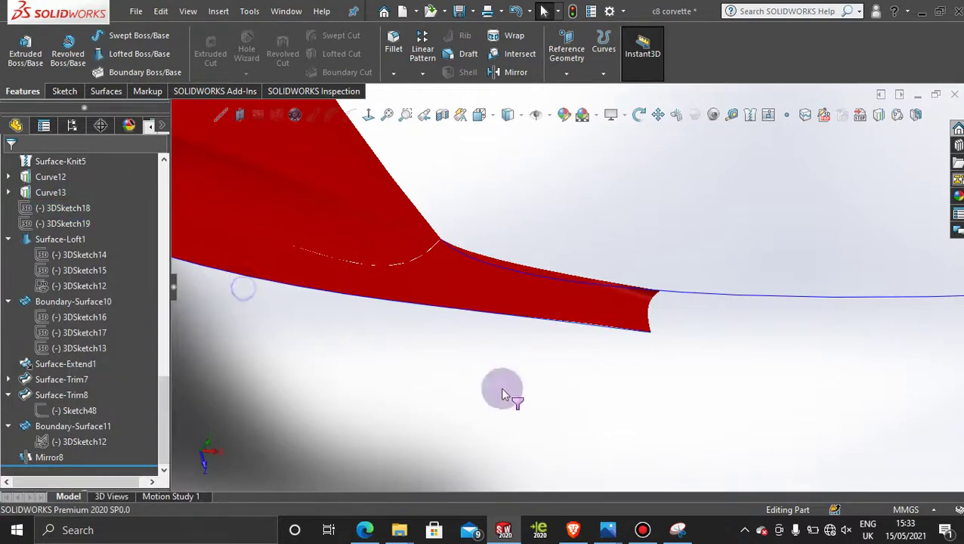
middle_click_drag(500, 386, 501, 386)
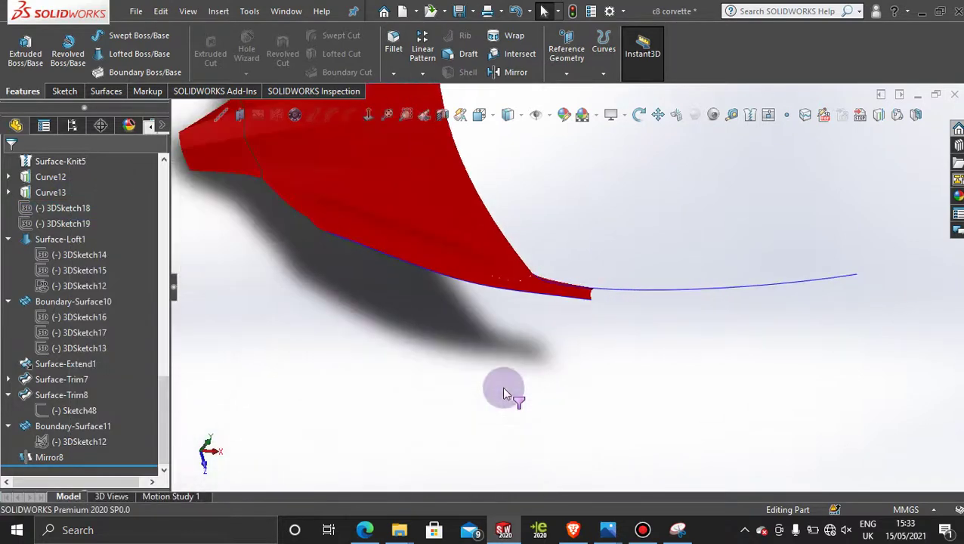
right_click(363, 251)
left_click(334, 326)
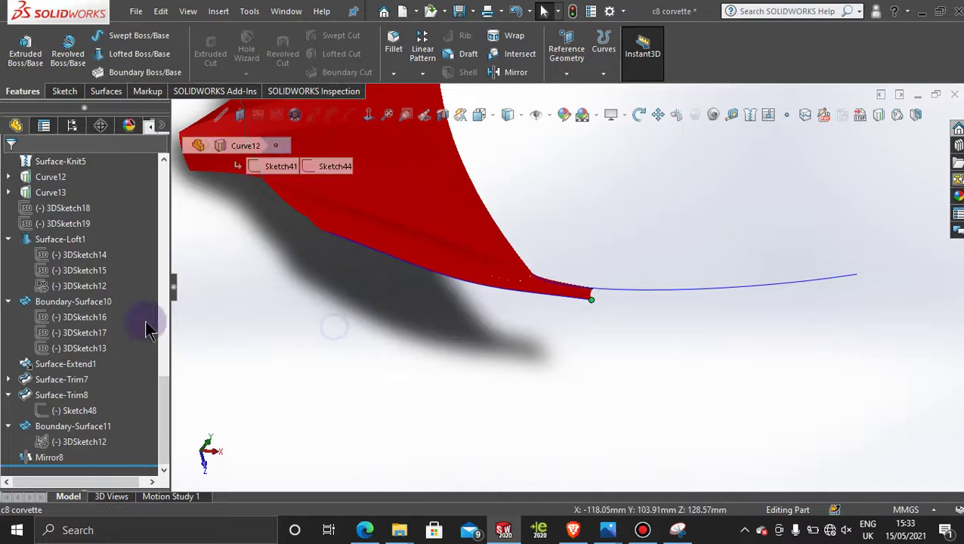
right_click(58, 276)
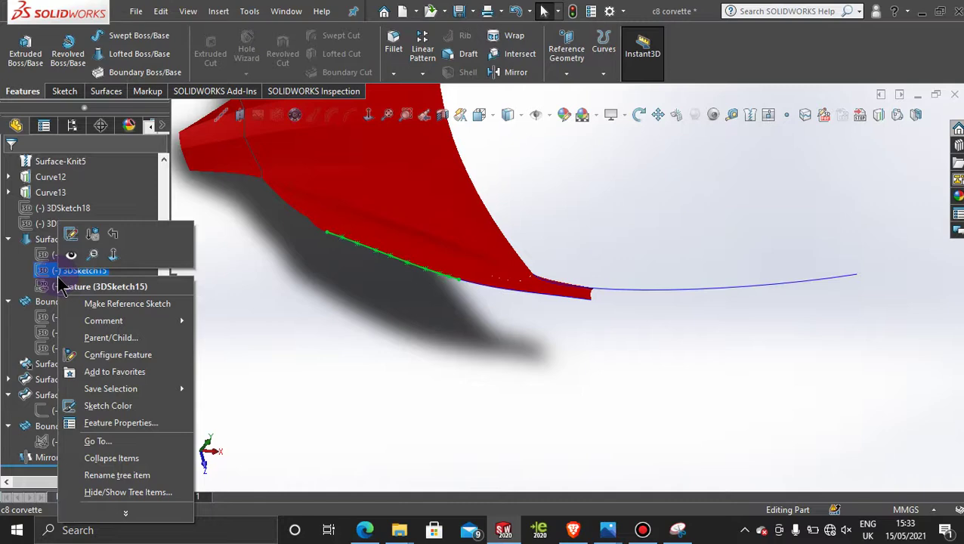
Step: Start a surface knit and select Surface-Trim8, Boundary-Surface11, Surface-Loft1 and Surface-Knit3 as the surfaces to join
middle_click_drag(361, 361, 538, 370)
scroll(591, 300, "down", 2)
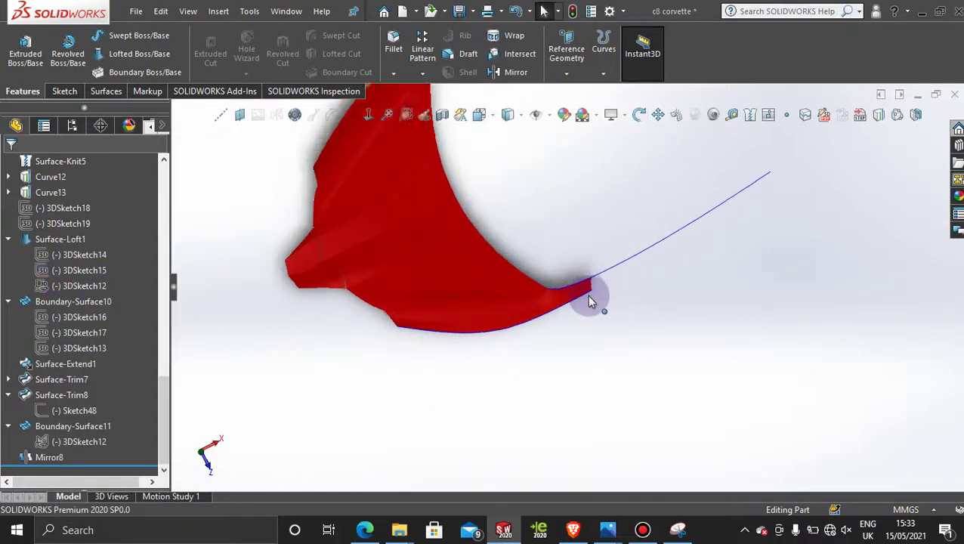
left_click(106, 90)
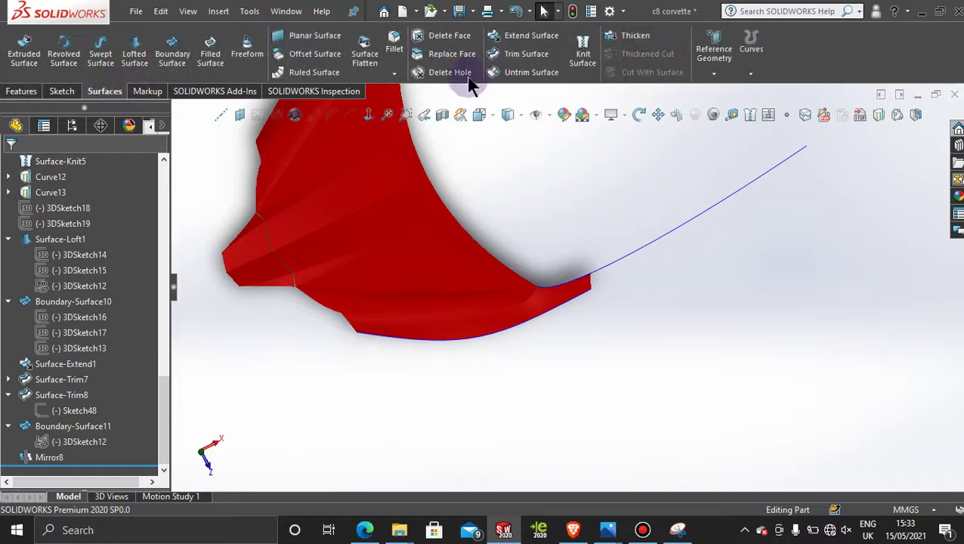
left_click(582, 53)
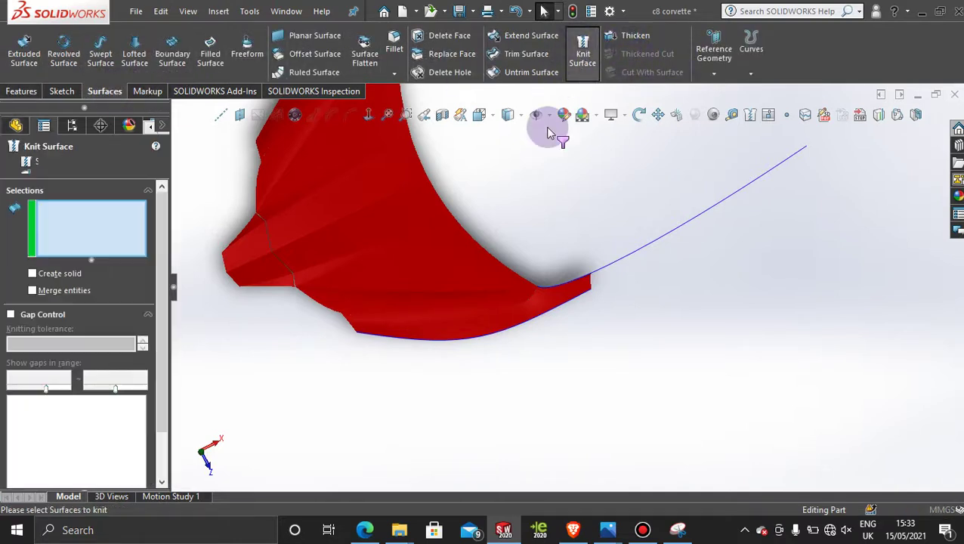
left_click(546, 303)
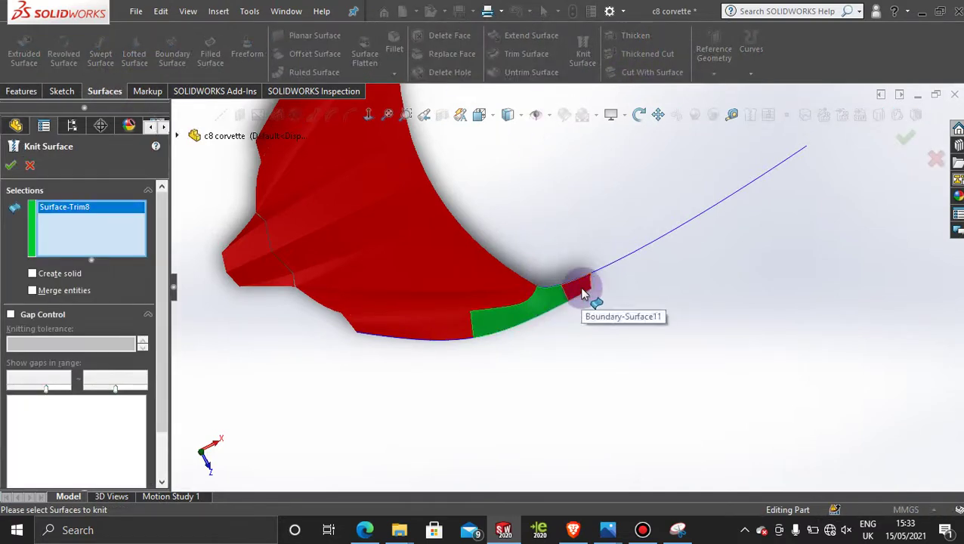
left_click(583, 293)
left_click(451, 333)
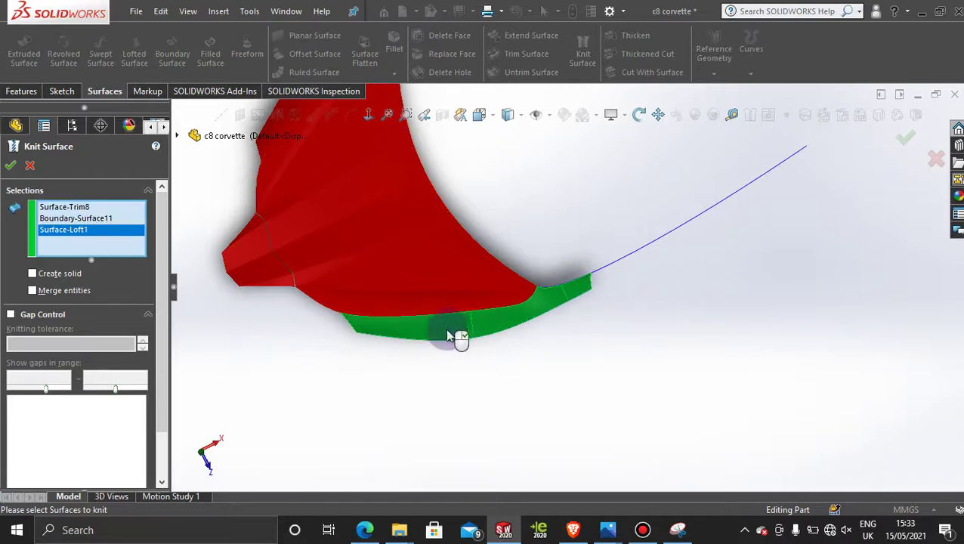
left_click(398, 274)
Step: Add the three mirrored fender strip surfaces Mirror8[1], Mirror8[3] and Mirror8[2] to the selection and complete the knit
scroll(432, 156, "down", 3)
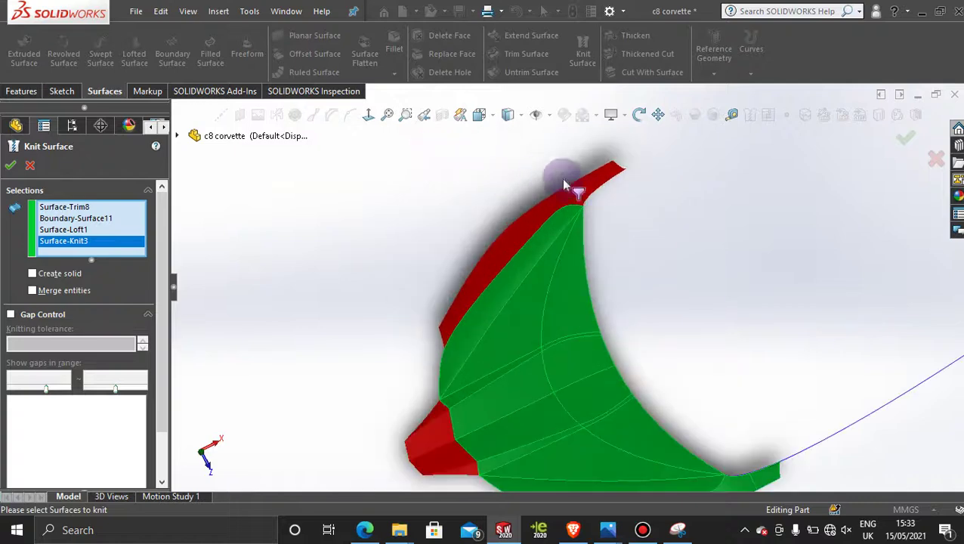
left_click(591, 198)
left_click(505, 256)
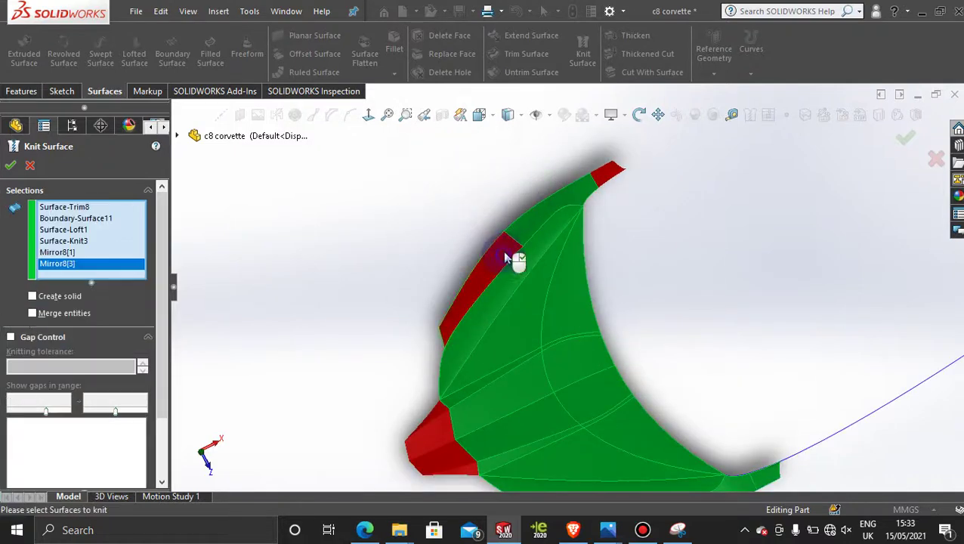
left_click(613, 174)
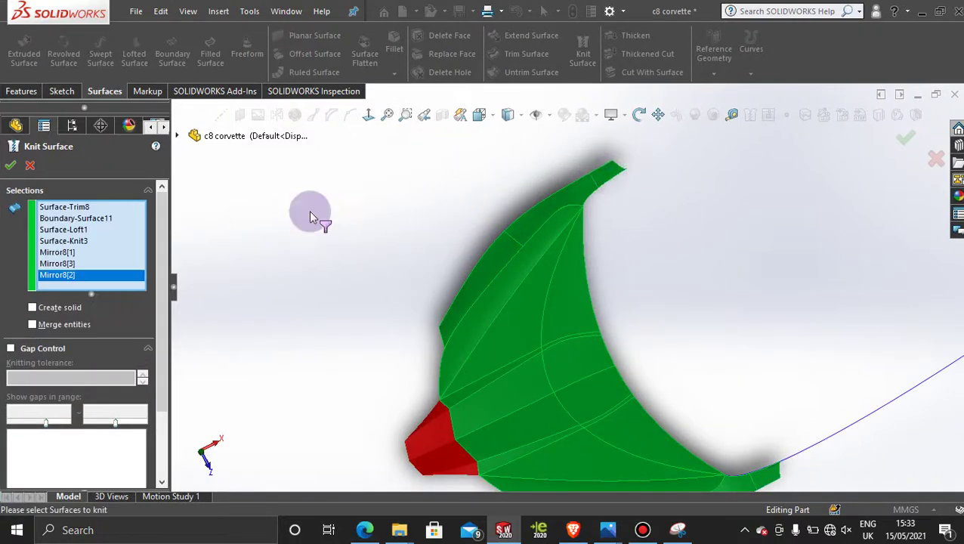
left_click(11, 166)
middle_click_drag(393, 198, 632, 298)
middle_click_drag(659, 442, 678, 376)
scroll(682, 380, "down", 2)
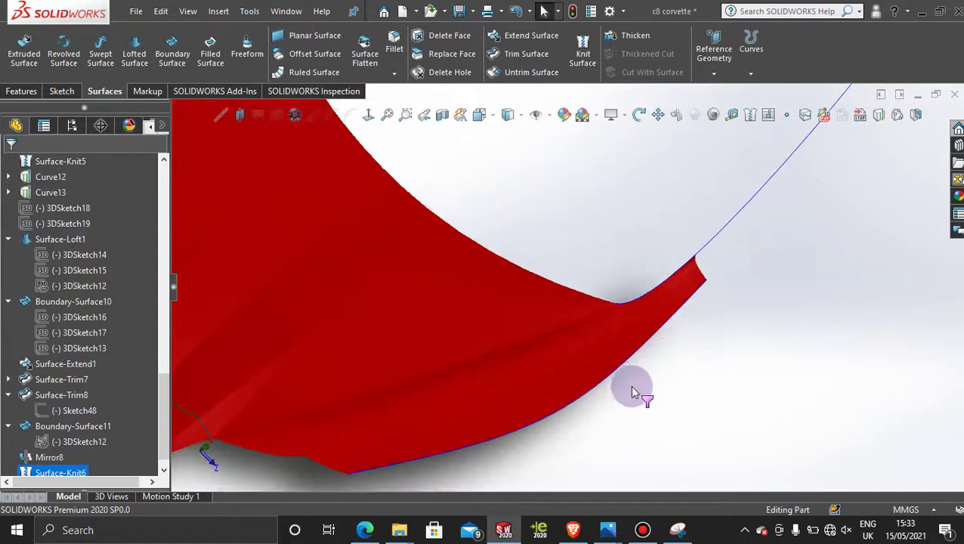
middle_click_drag(632, 389, 641, 370)
scroll(665, 393, "up", 3)
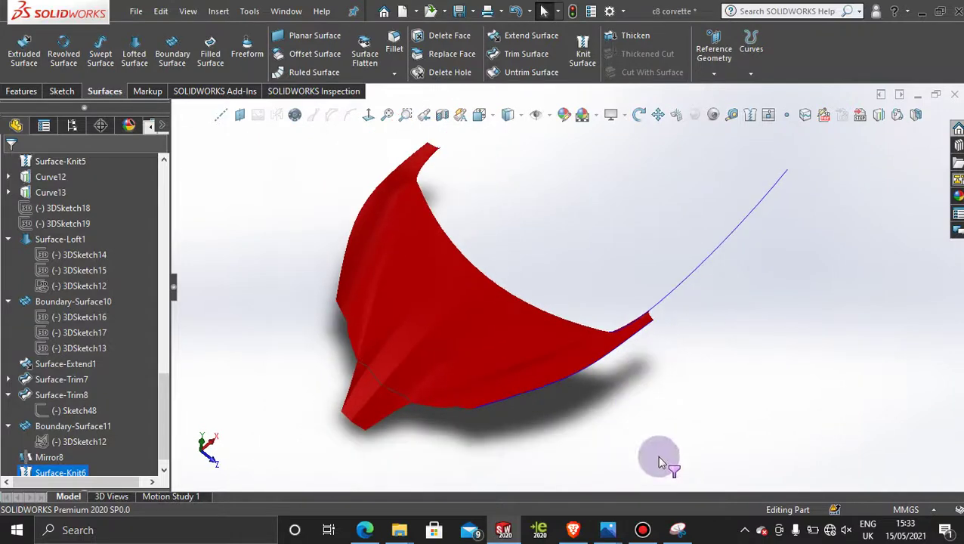
left_click(635, 530)
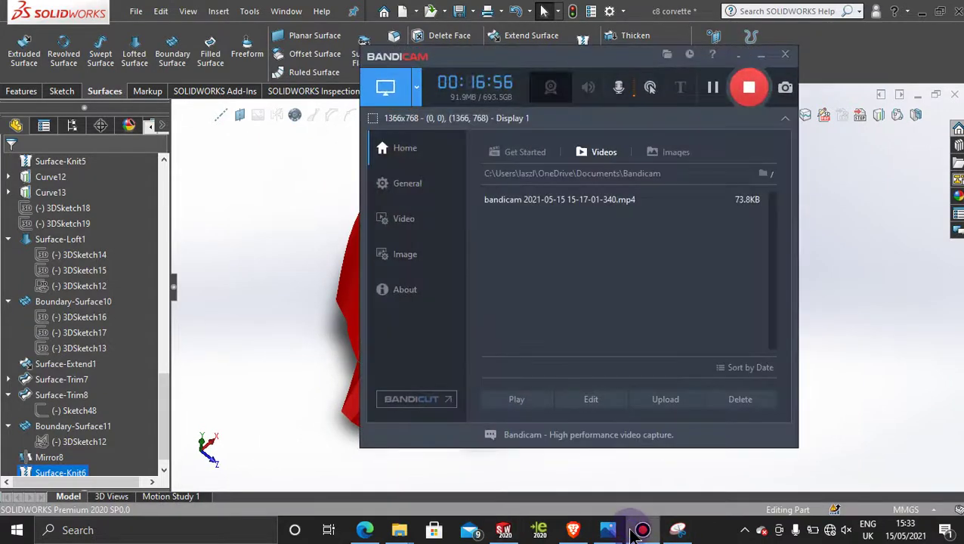
left_click(633, 533)
left_click(638, 531)
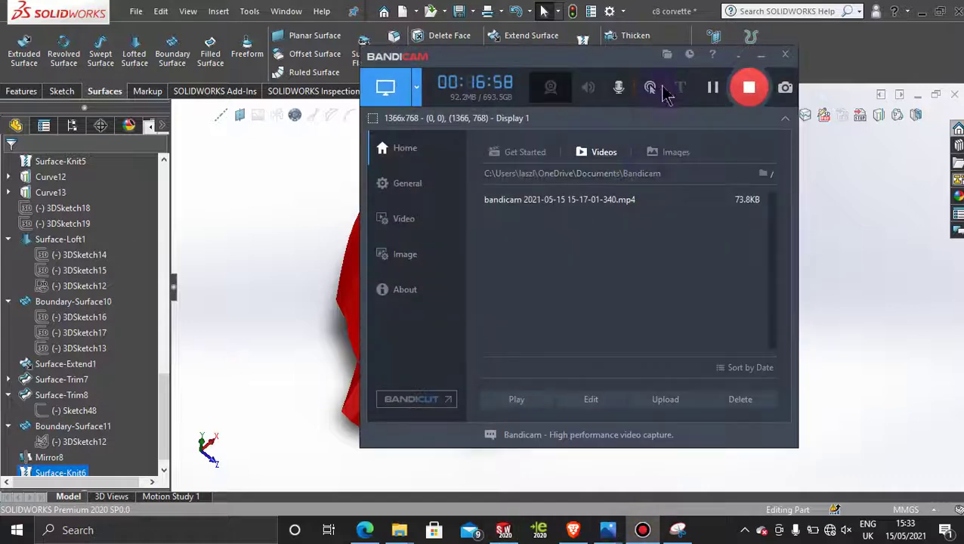
left_click(712, 87)
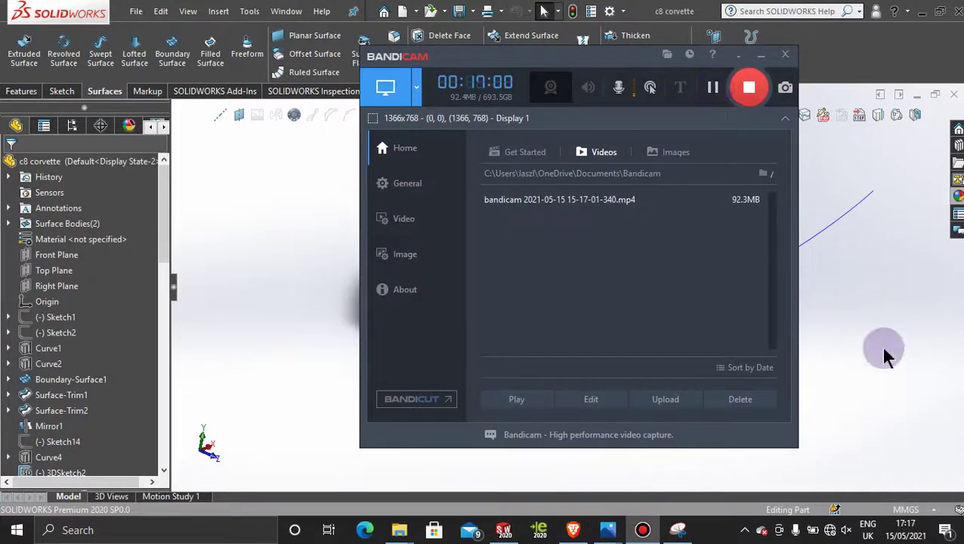
left_click(761, 57)
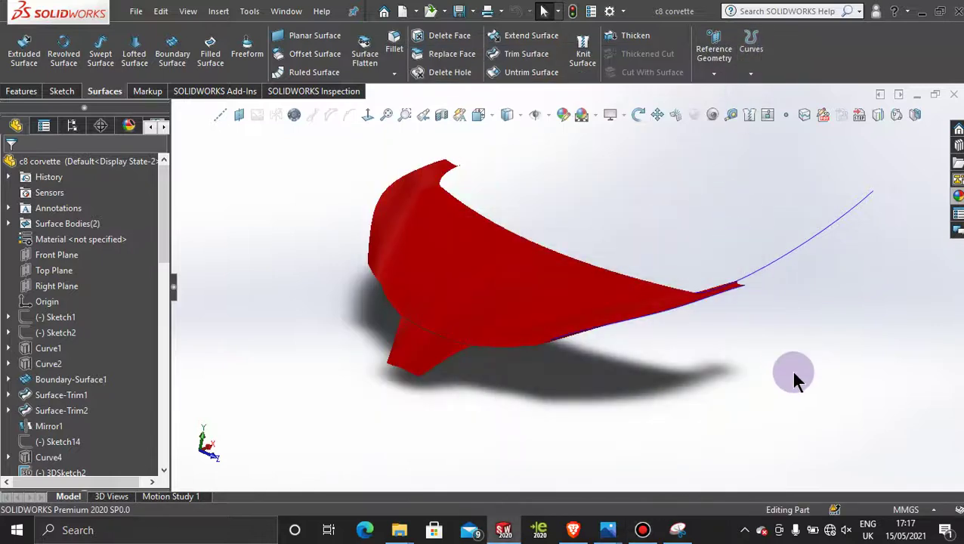
middle_click_drag(736, 332, 780, 407)
left_click(730, 320)
left_click(793, 332)
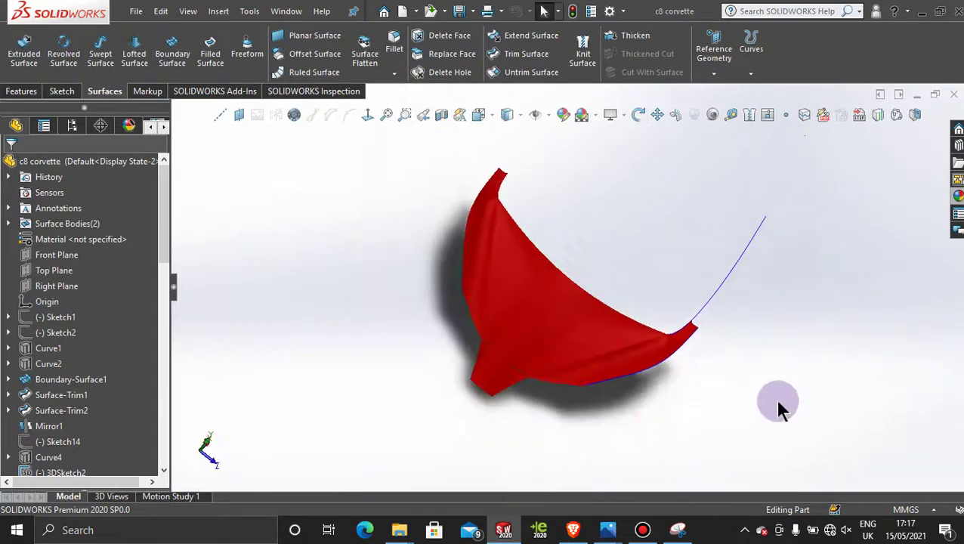
middle_click_drag(626, 390, 627, 394)
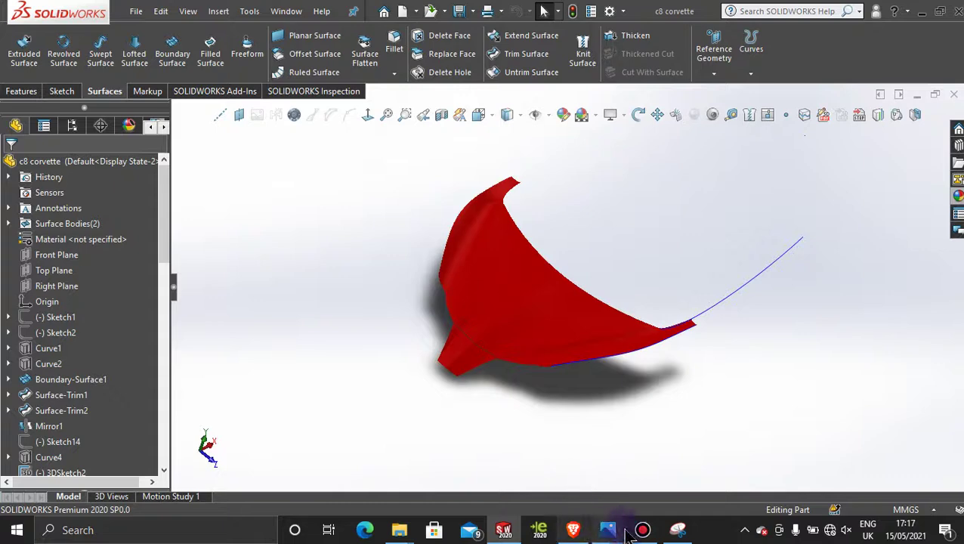
Step: Switch to the C8 Generation side-view photo in Photos, examine the car's body lines, and return to the SOLIDWORKS model
mouse_move(625, 532)
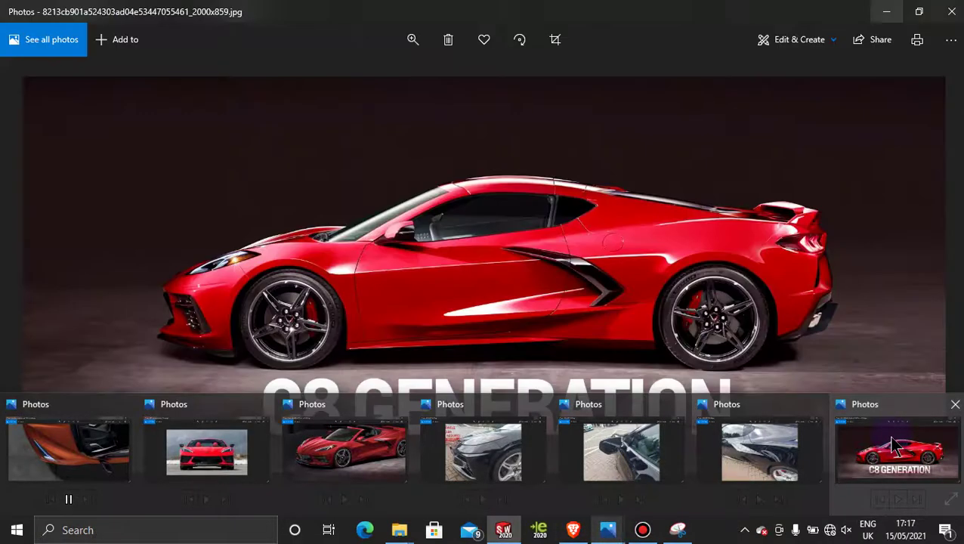
left_click(895, 446)
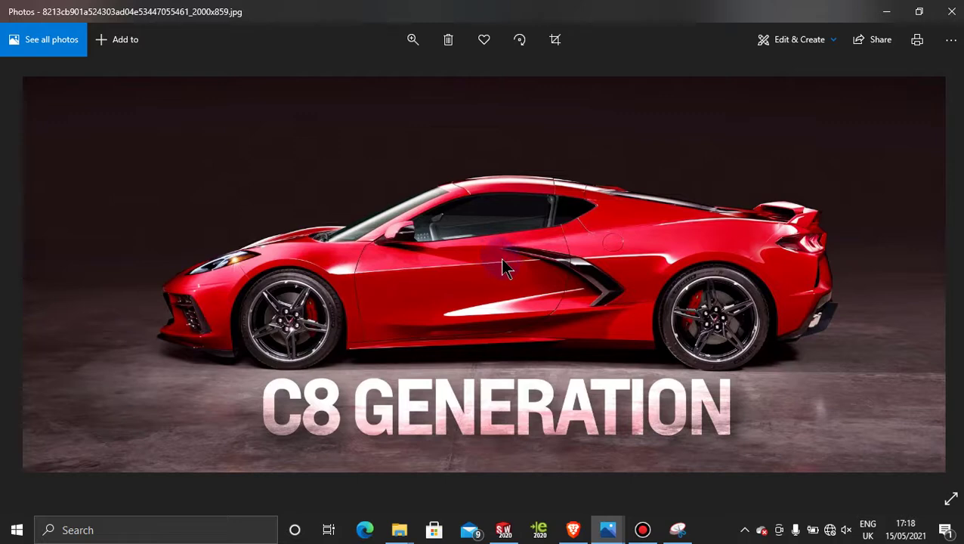
left_click(886, 12)
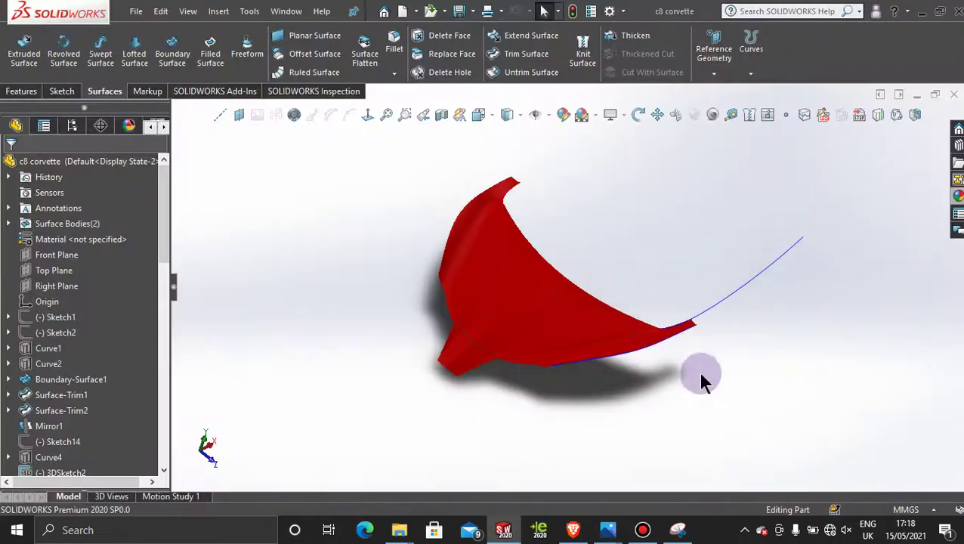
Step: Hide Curve12 along the outer lower edge of the fender strip
middle_click_drag(701, 376, 617, 378)
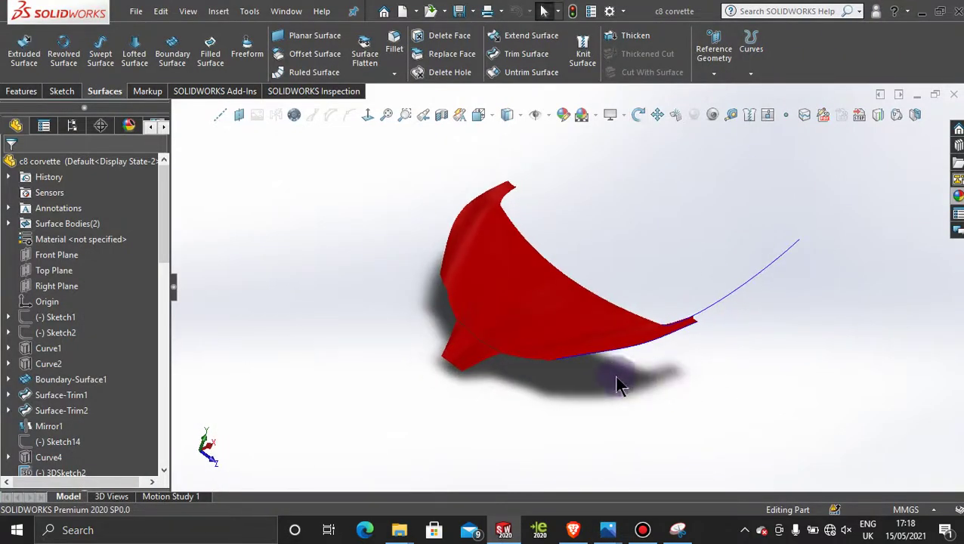
right_click(611, 351)
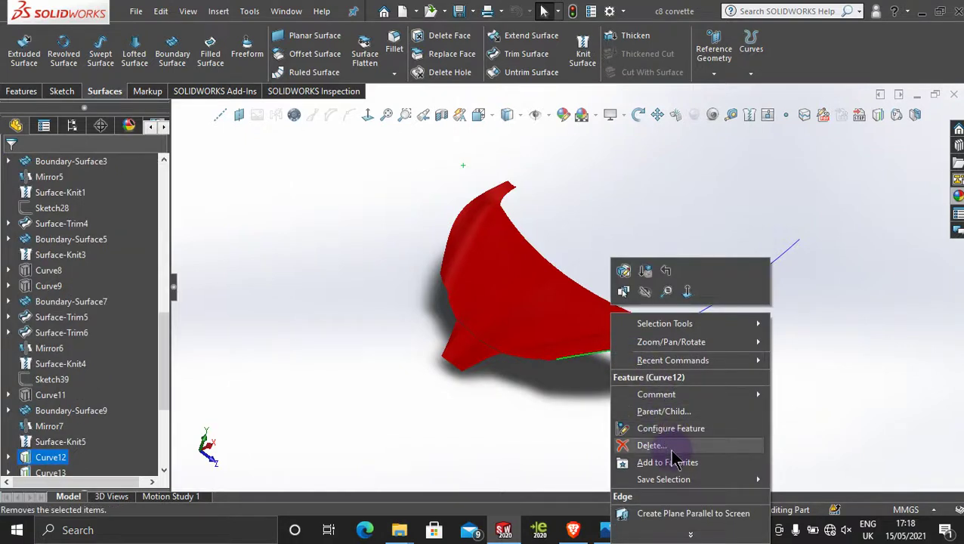
left_click(644, 291)
Step: Open the part's configurations and display states to switch the display state
middle_click_drag(759, 366, 582, 291)
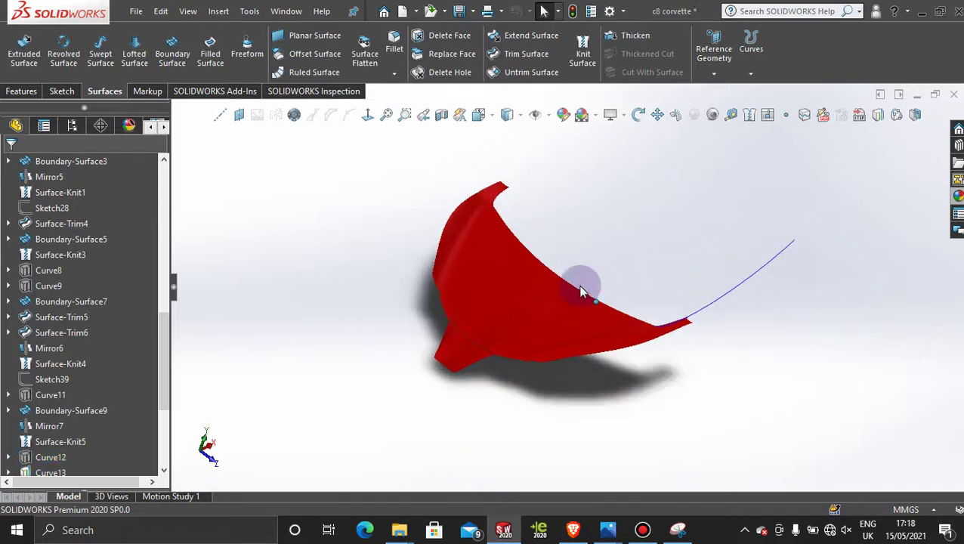
left_click(72, 126)
double_click(79, 453)
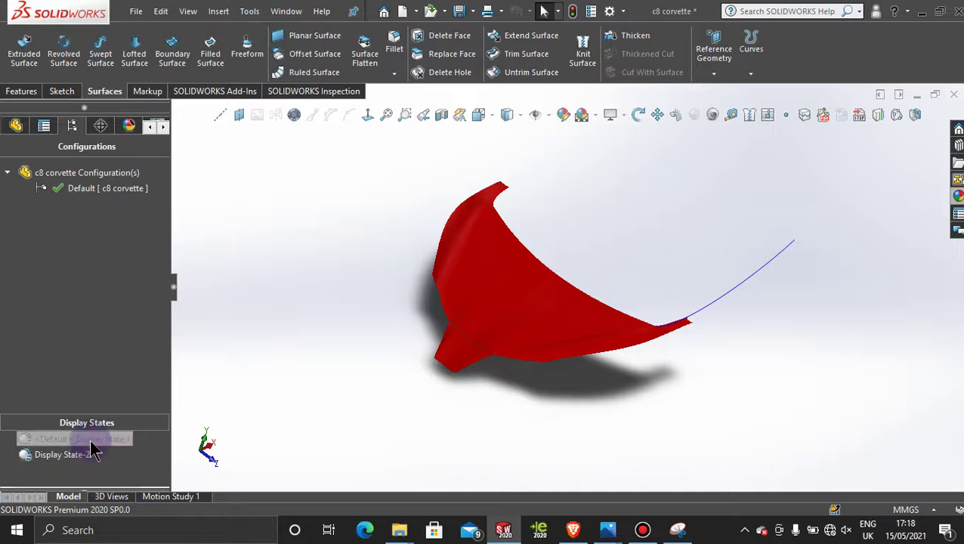
Step: Activate the <Default>_Display State 1 display state and bring the hood surface's outer edge into close view
double_click(90, 441)
scroll(669, 393, "up", 2)
scroll(604, 305, "down", 4)
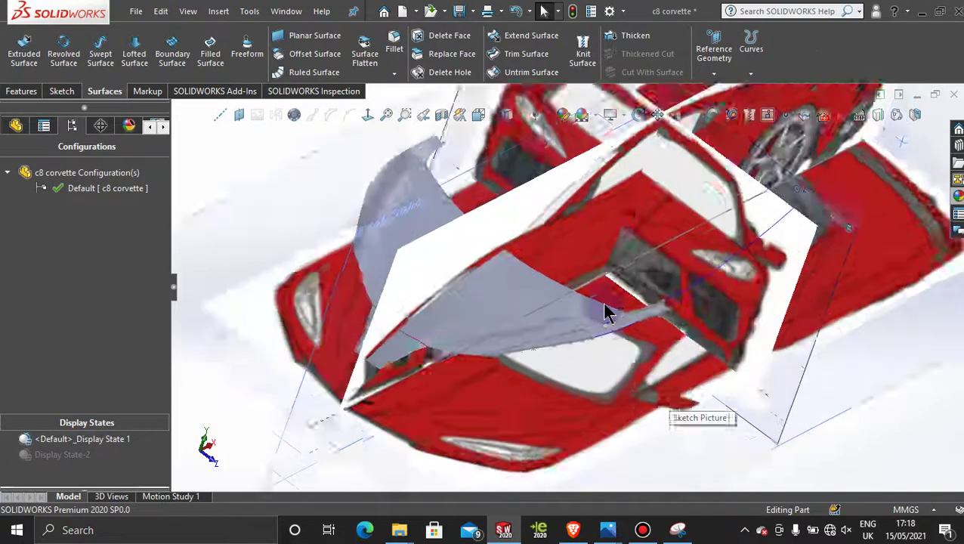
scroll(630, 328, "down", 5)
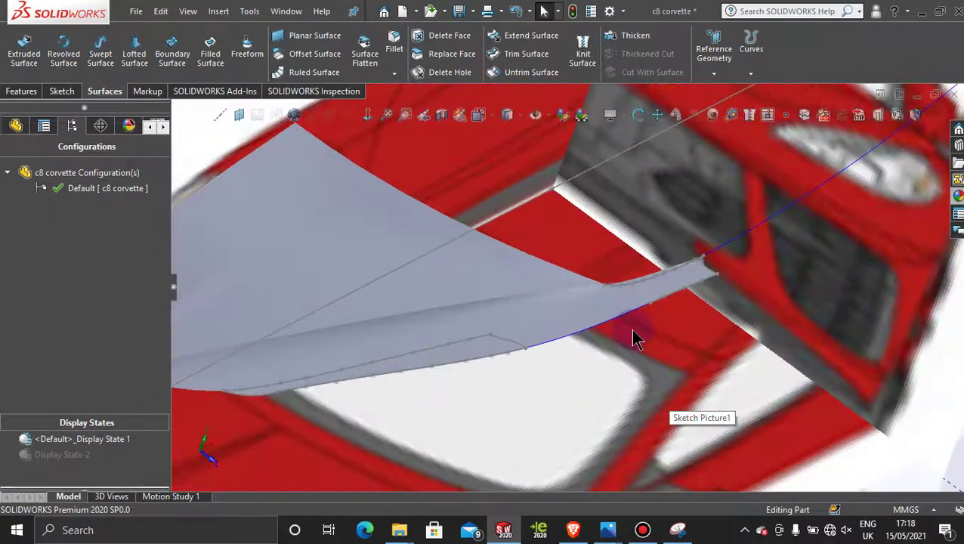
Step: Hide the two long 3D sketch curves along the hood surface's outer edge and the short one connecting them
right_click(442, 352)
left_click(474, 306)
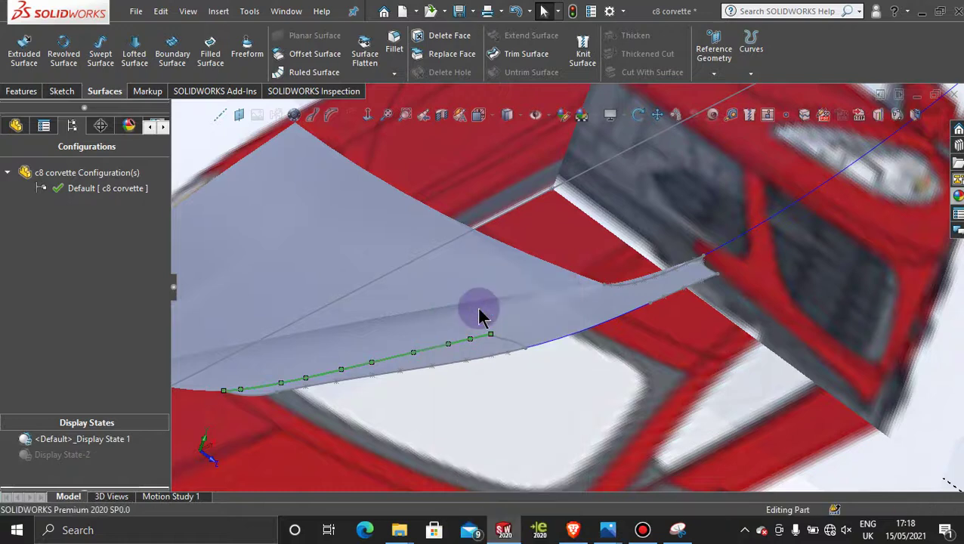
right_click(452, 369)
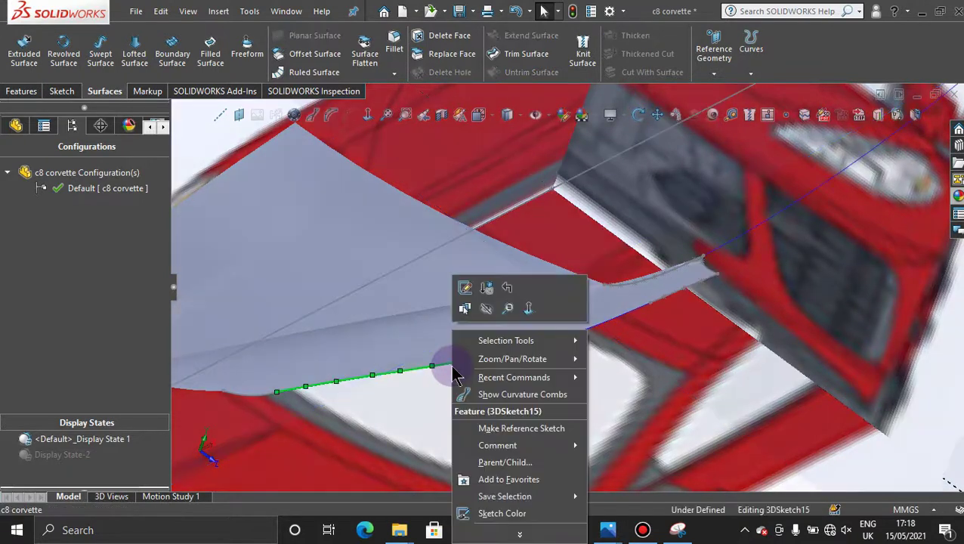
left_click(485, 312)
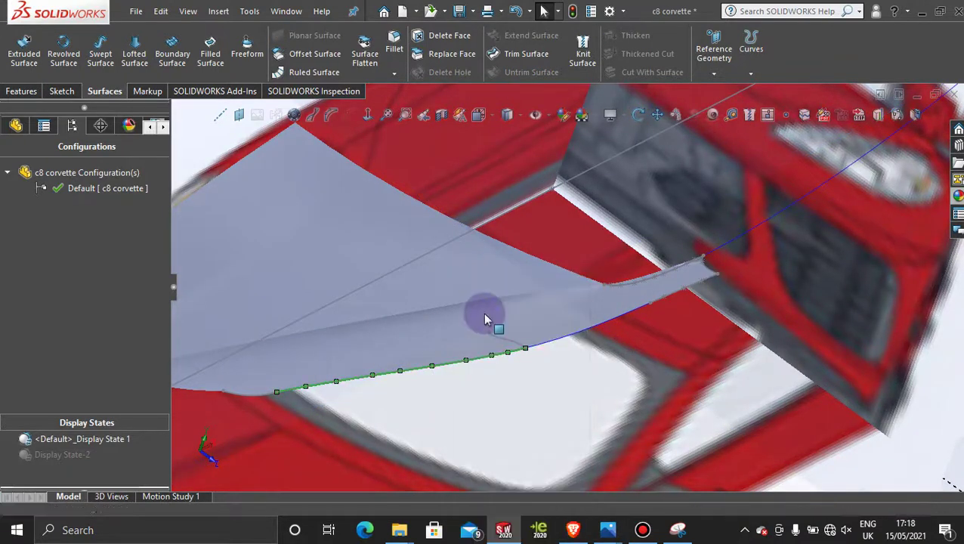
right_click(510, 346)
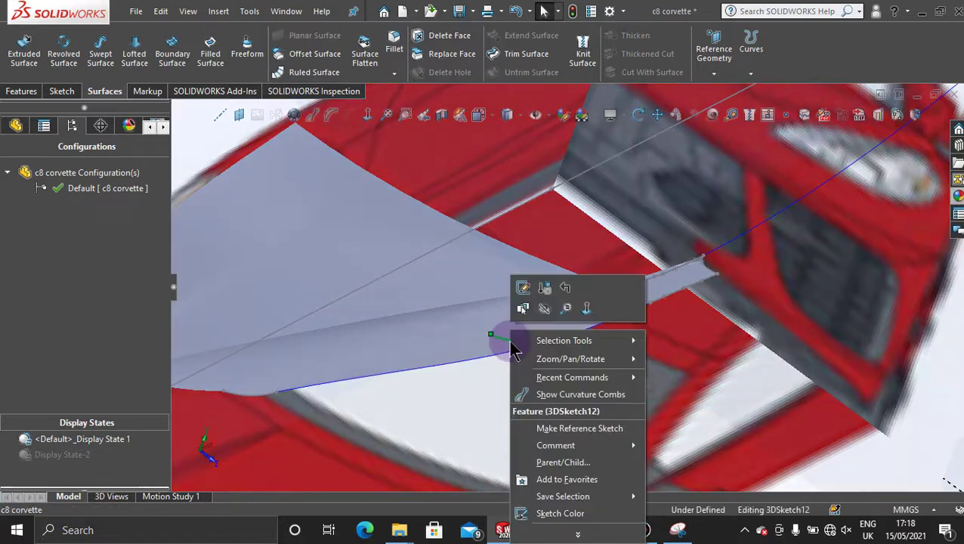
left_click(544, 317)
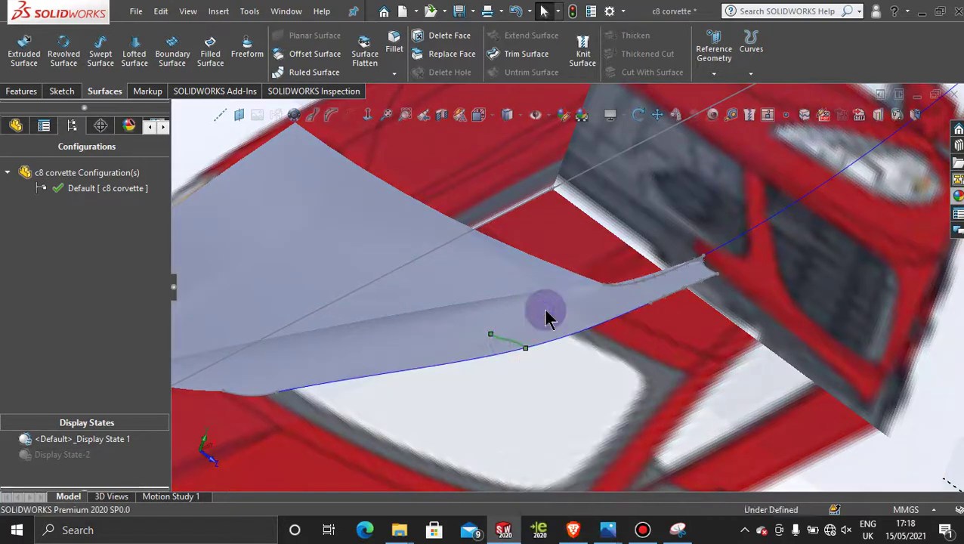
Step: Hide the two 3D sketch curves at the hood surface's rear tip and the curve following its outer edge
right_click(649, 287)
left_click(682, 265)
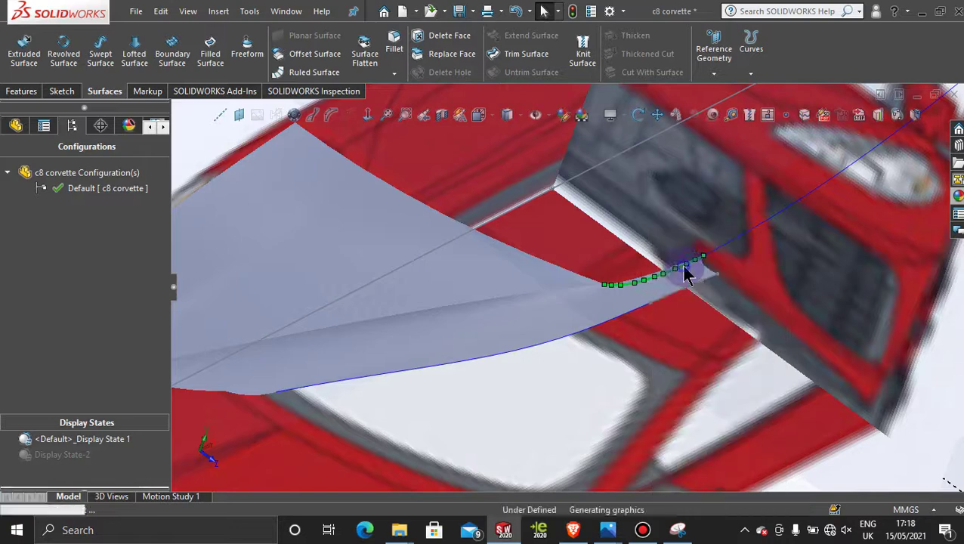
right_click(678, 299)
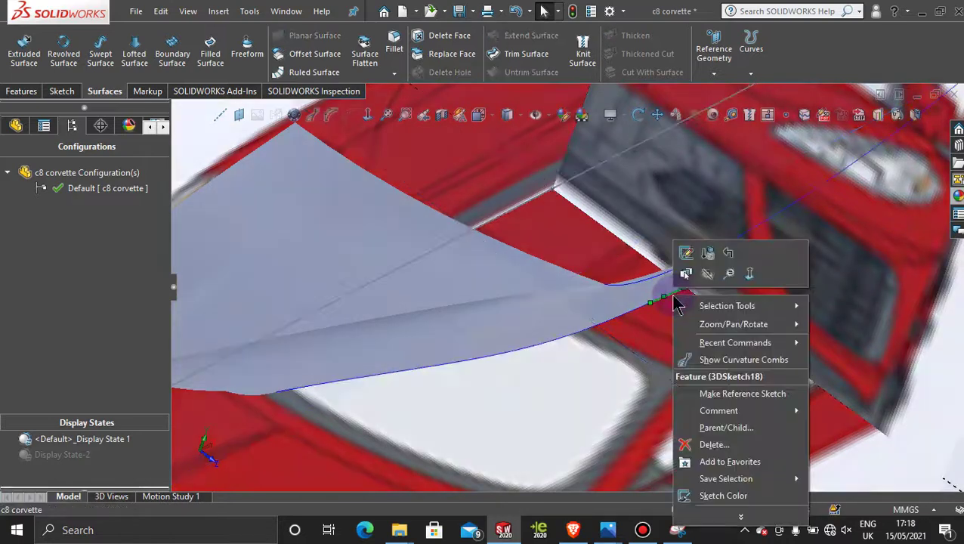
left_click(707, 275)
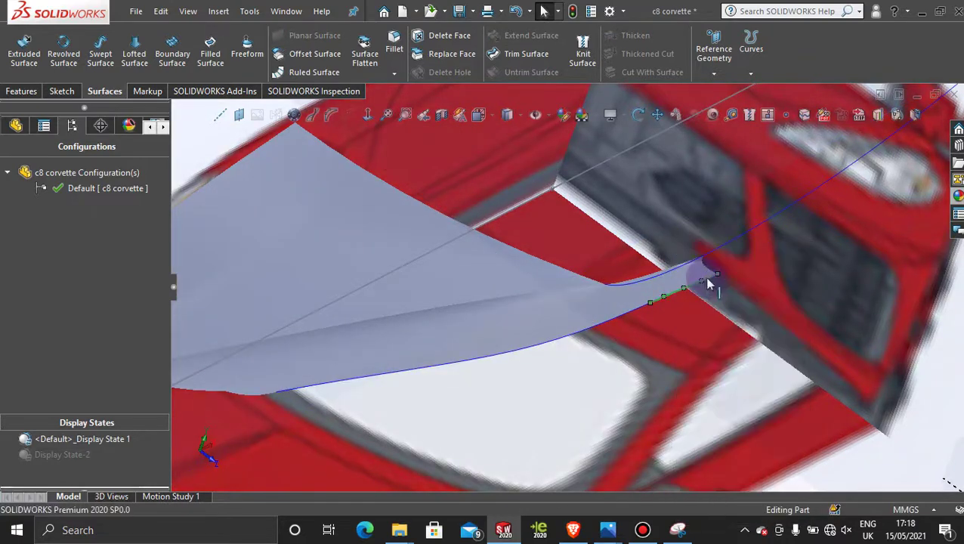
right_click(531, 351)
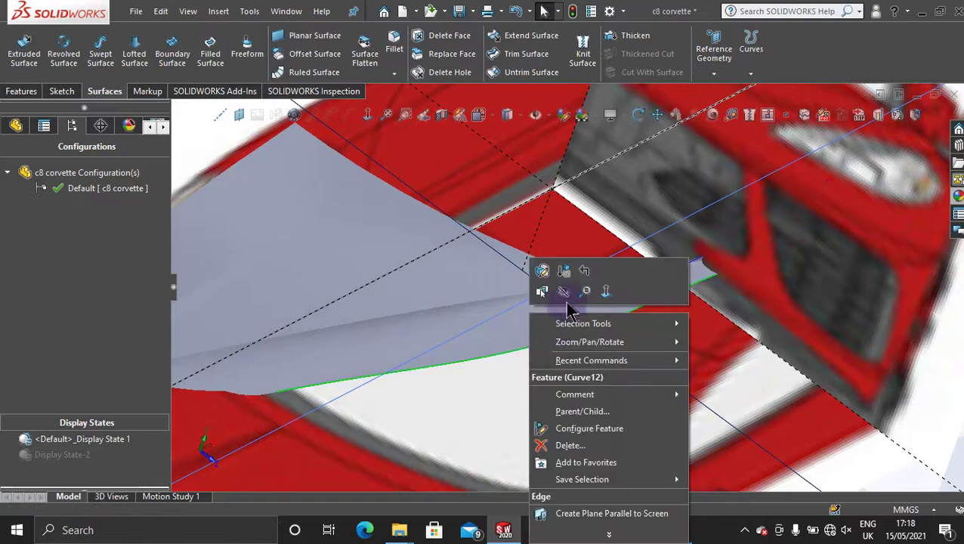
left_click(569, 295)
Step: Start a new sketch on the Front Plane and view it square-on around the front wheel
scroll(634, 356, "up", 10)
middle_click_drag(661, 359, 514, 302)
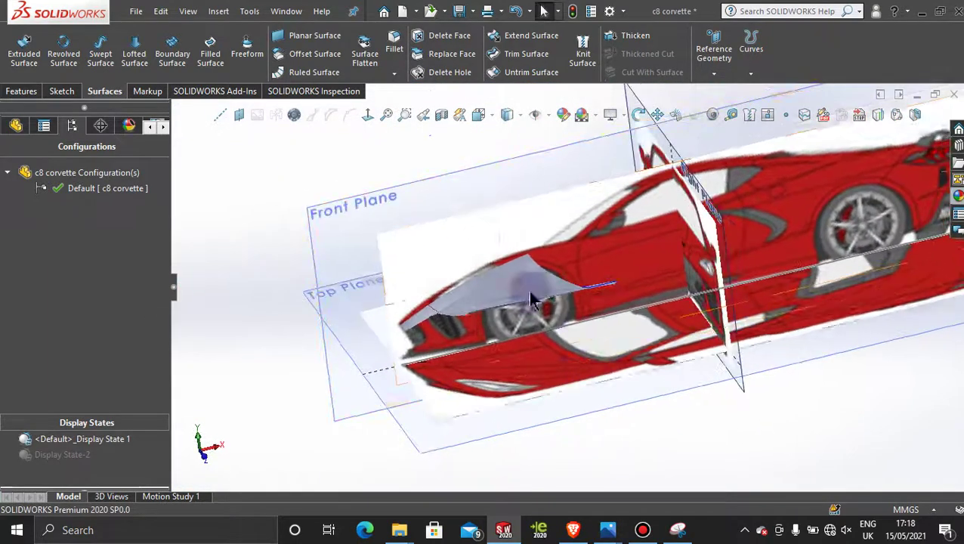
left_click(429, 182)
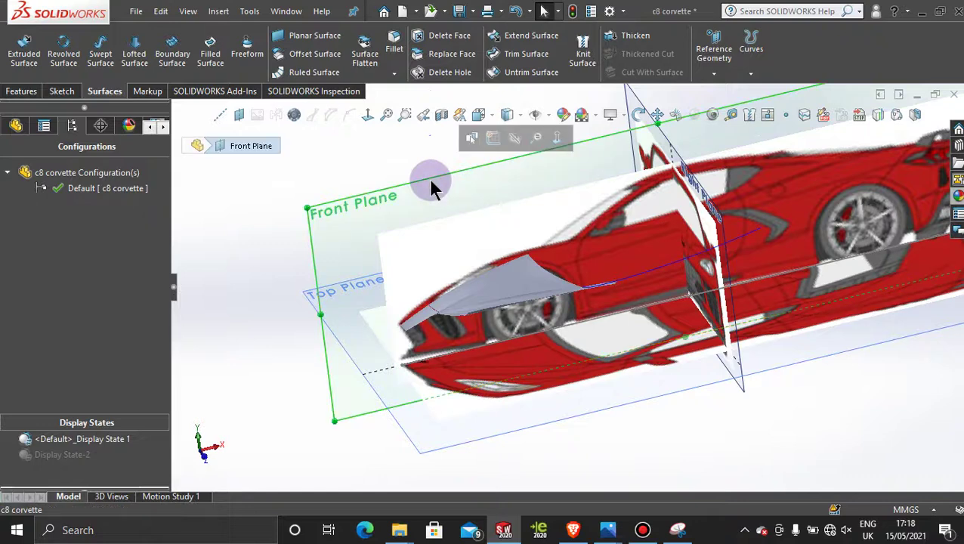
left_click(492, 138)
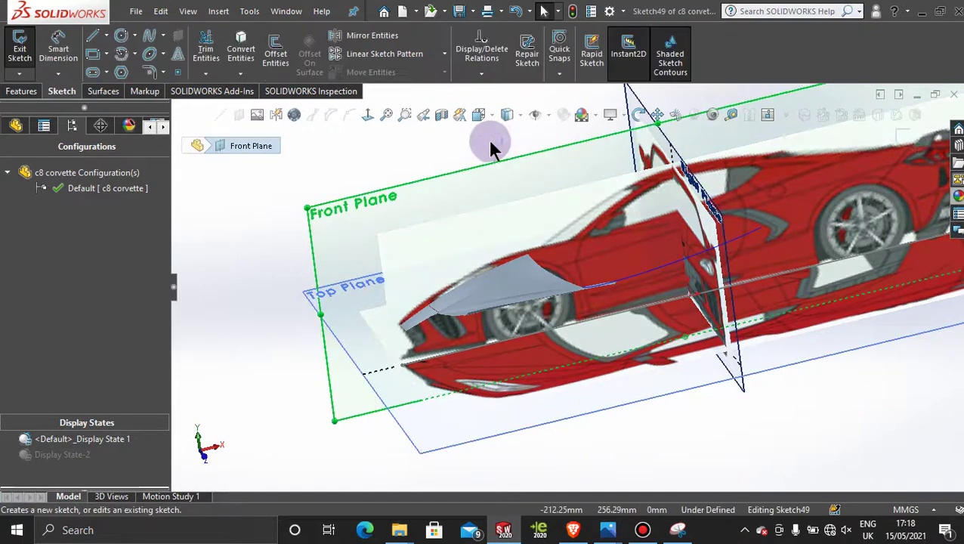
left_click(368, 115)
scroll(491, 417, "down", 5)
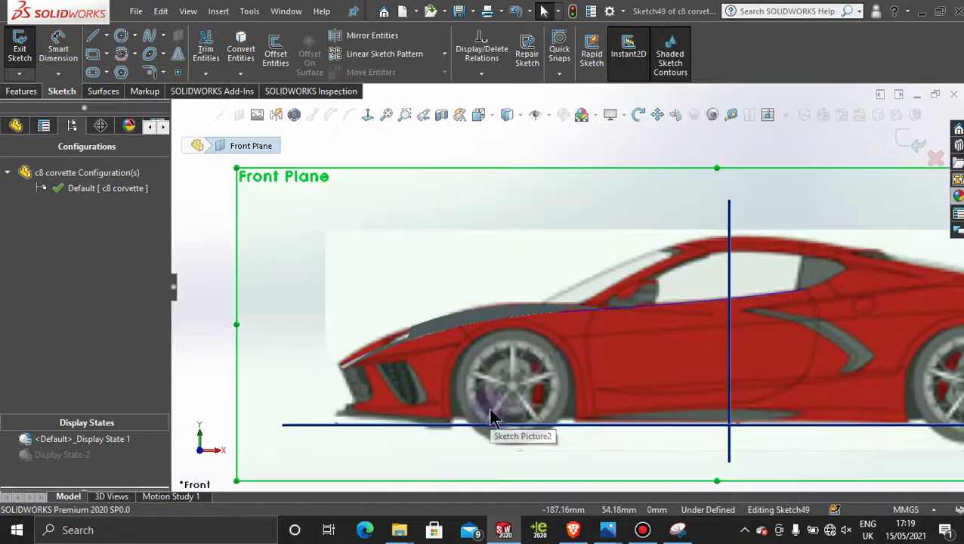
scroll(550, 358, "down", 5)
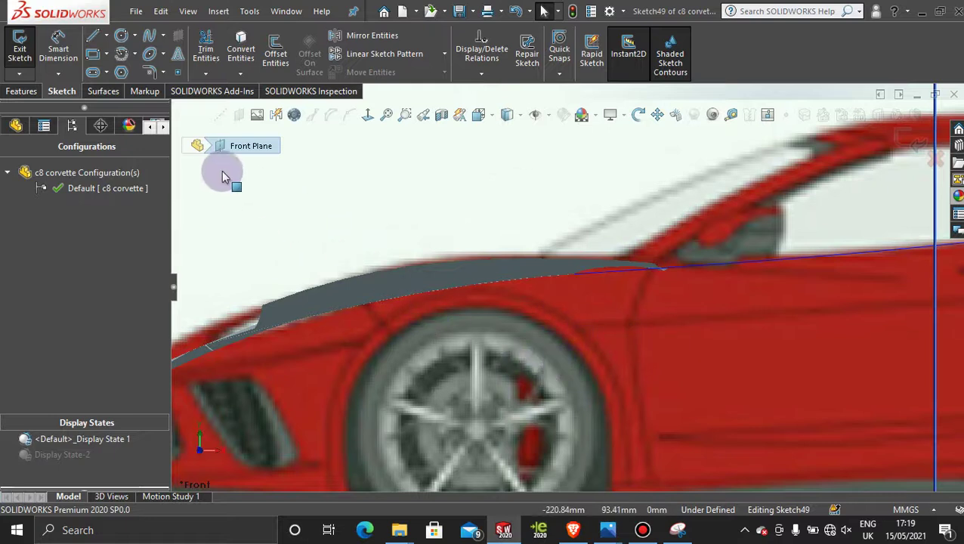
Step: Draw a two-point spline across the top of the front wheel arch, following the side-view picture
left_click(149, 40)
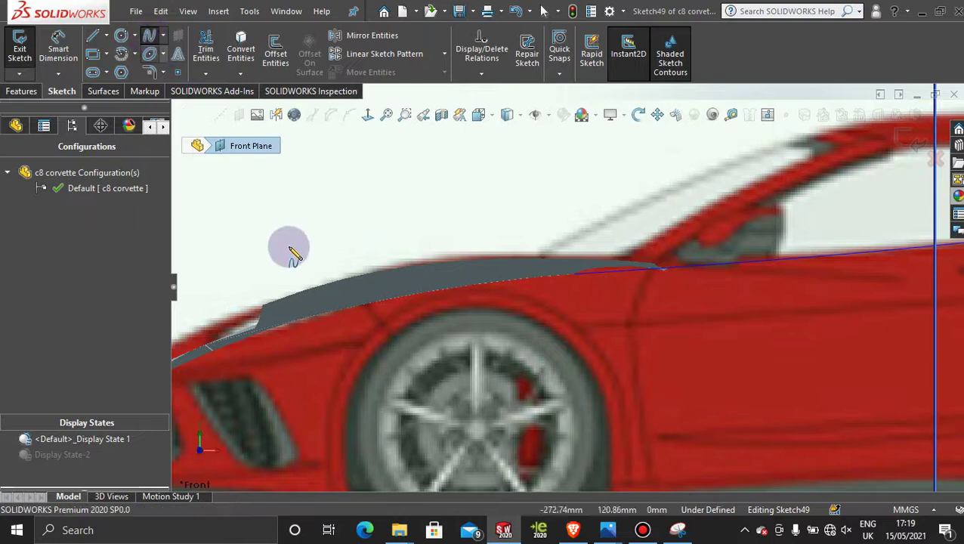
left_click(382, 323)
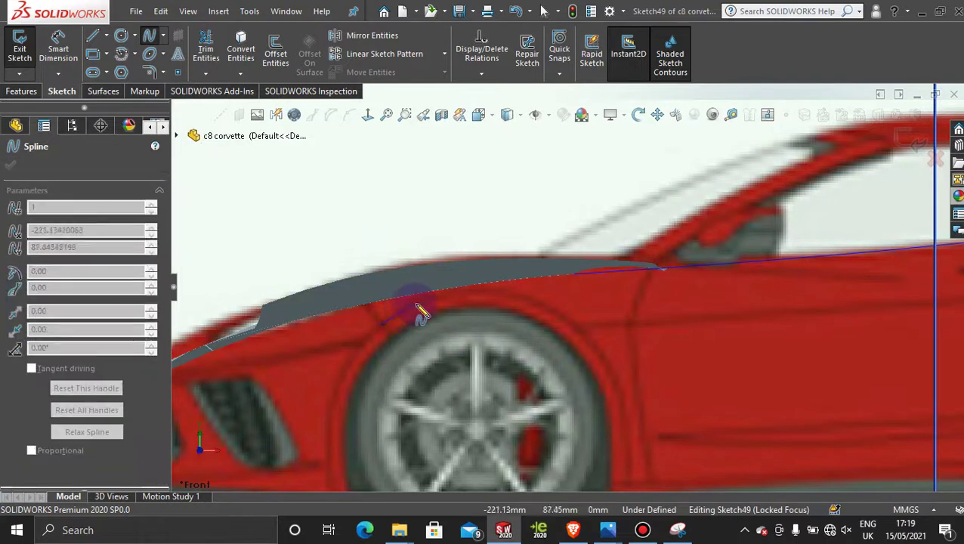
left_click(575, 327)
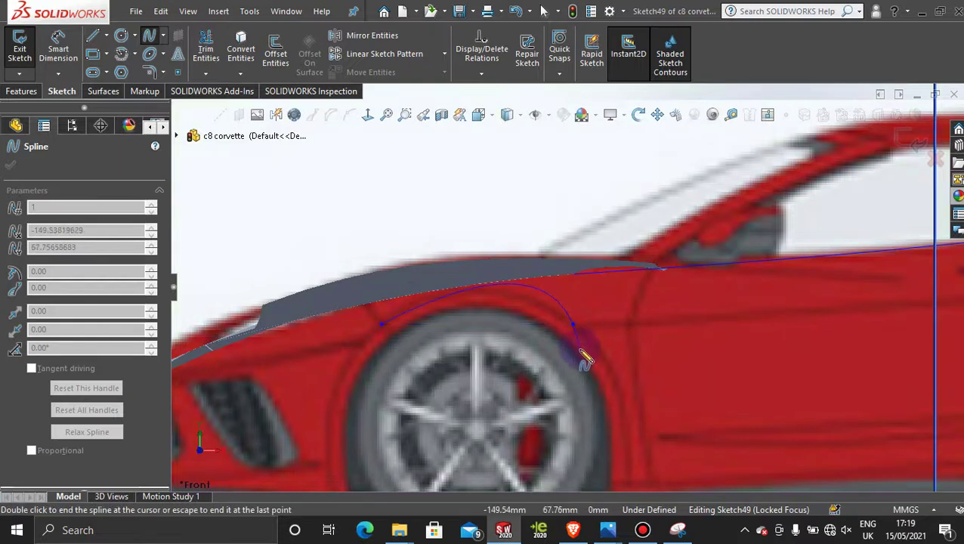
key("Escape")
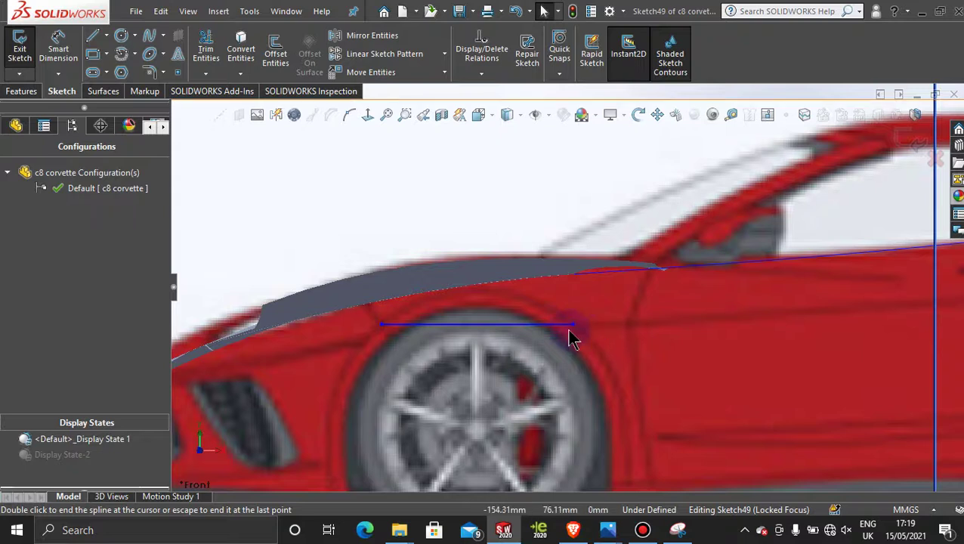
Step: Move the spline's rear endpoint to about X -154.91, Y 80.58 mm and bend the curve upward over the wheel with its tangent handle
left_click(570, 324)
left_click_drag(565, 320, 569, 321)
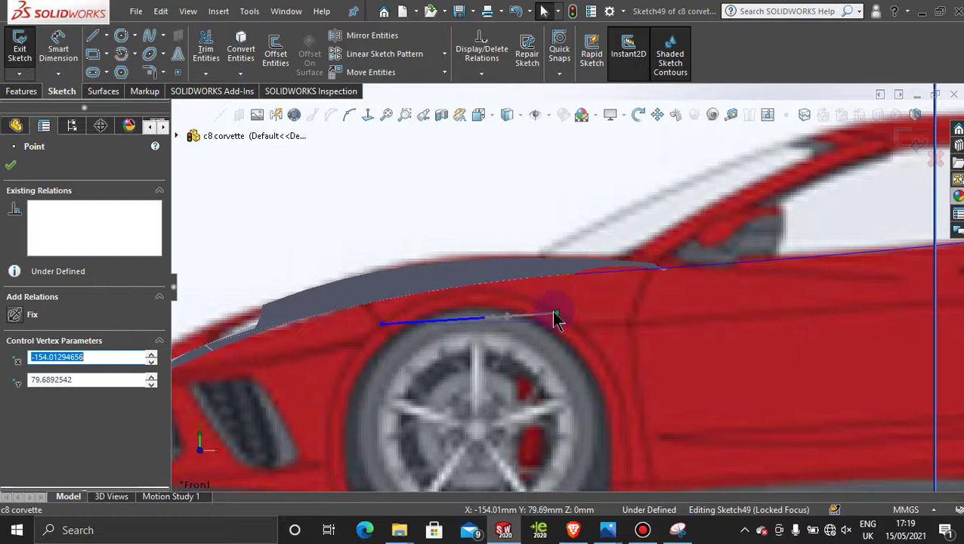
left_click_drag(570, 321, 566, 319)
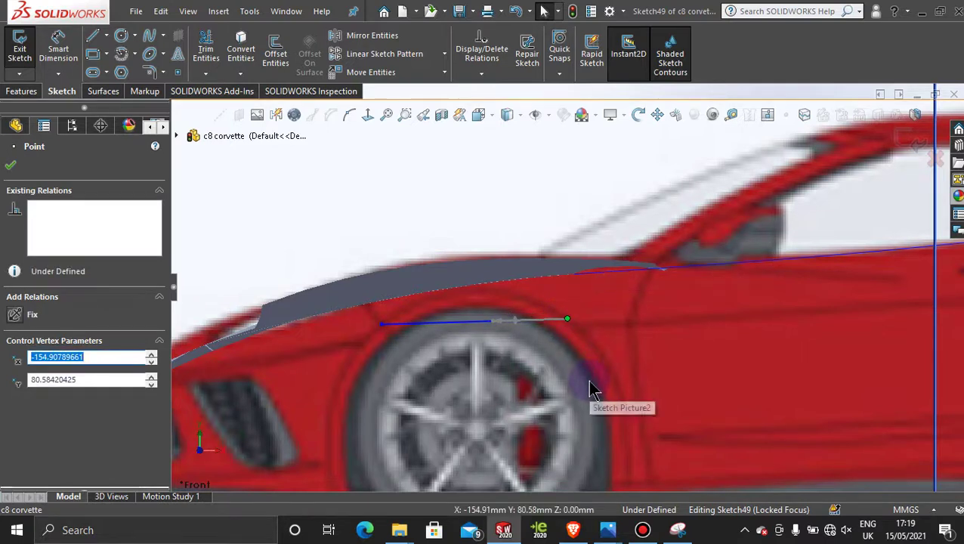
left_click_drag(495, 326, 495, 276)
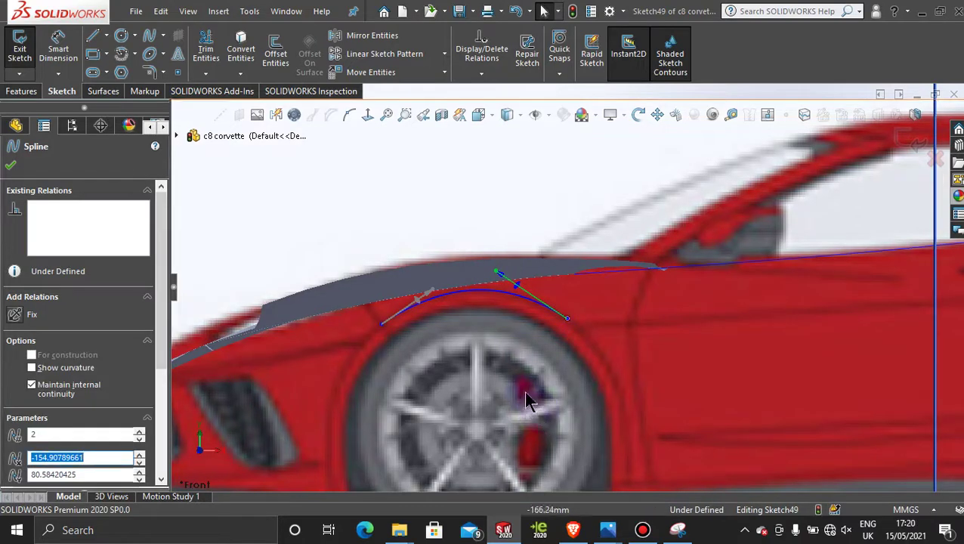
Step: Show the wheel-arch spline's curvature combs, fine-tune its rear tangent handle, and hide the combs again
left_click(501, 302)
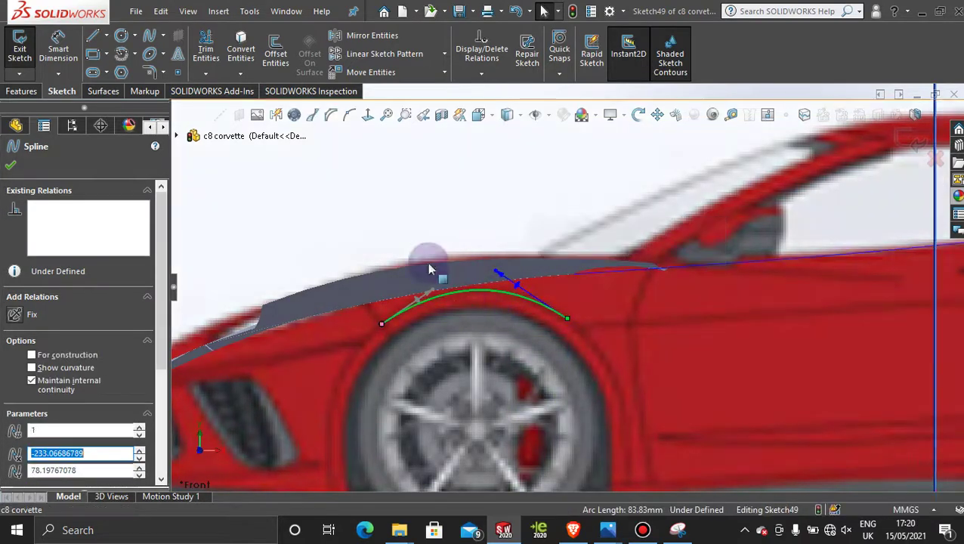
left_click(313, 115)
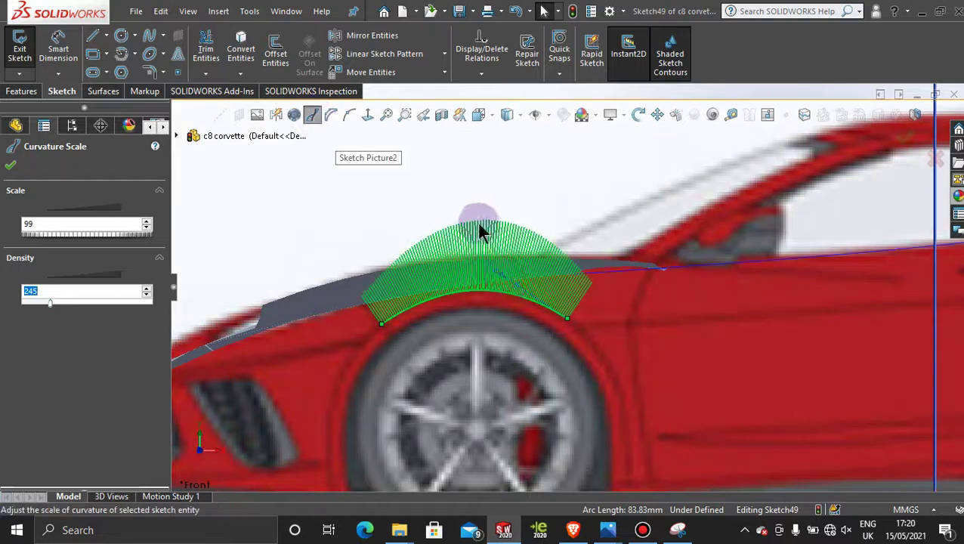
left_click(492, 273)
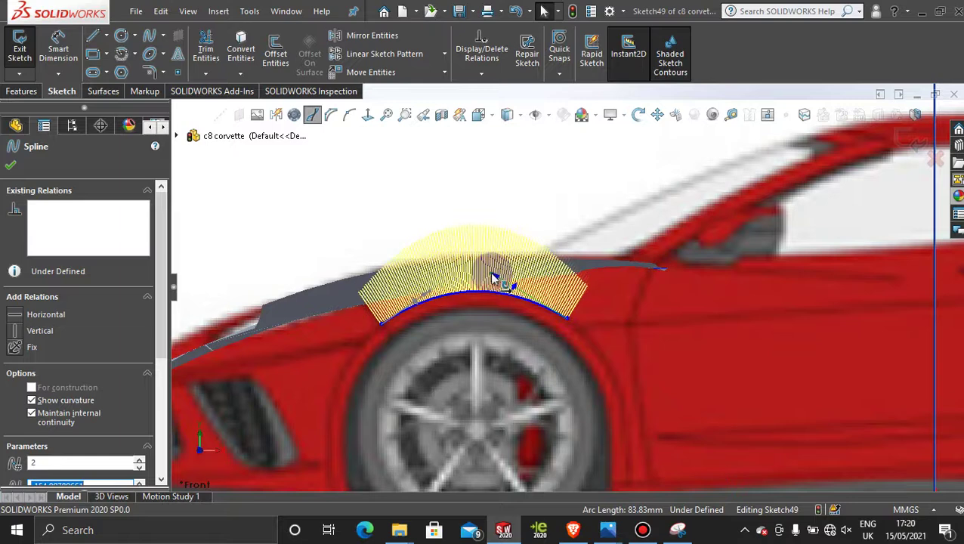
left_click(476, 295)
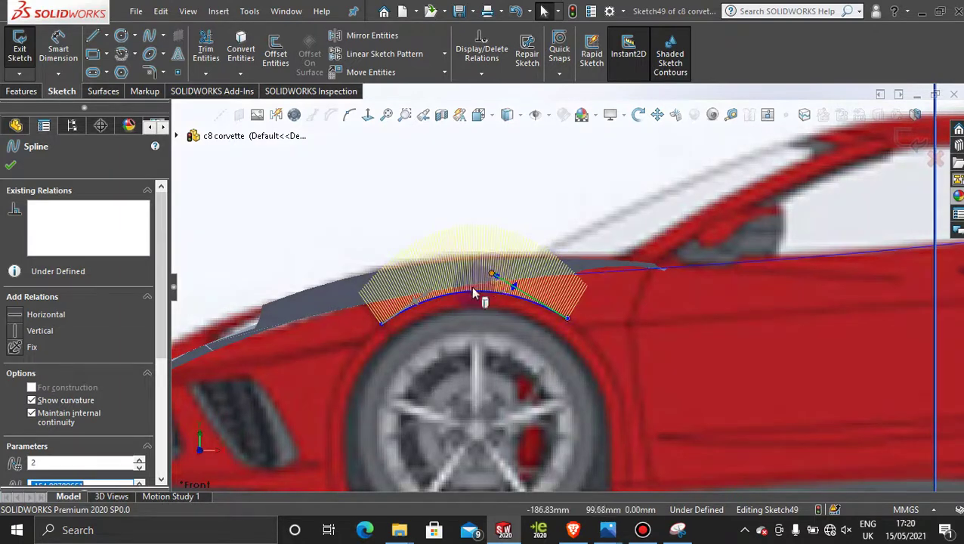
left_click(312, 114)
left_click(463, 205)
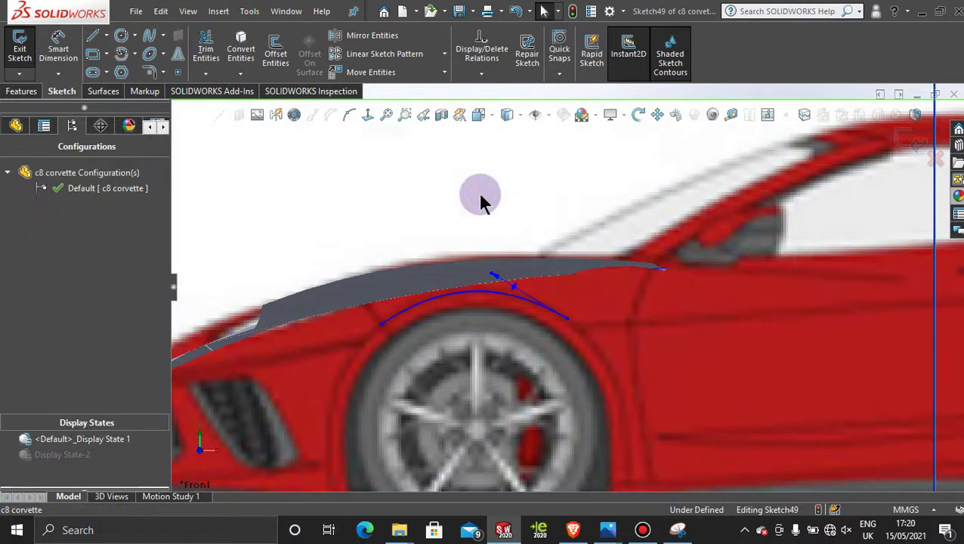
Step: Exit the Front Plane sketch, keeping the wheel-arch spline
left_click(658, 281)
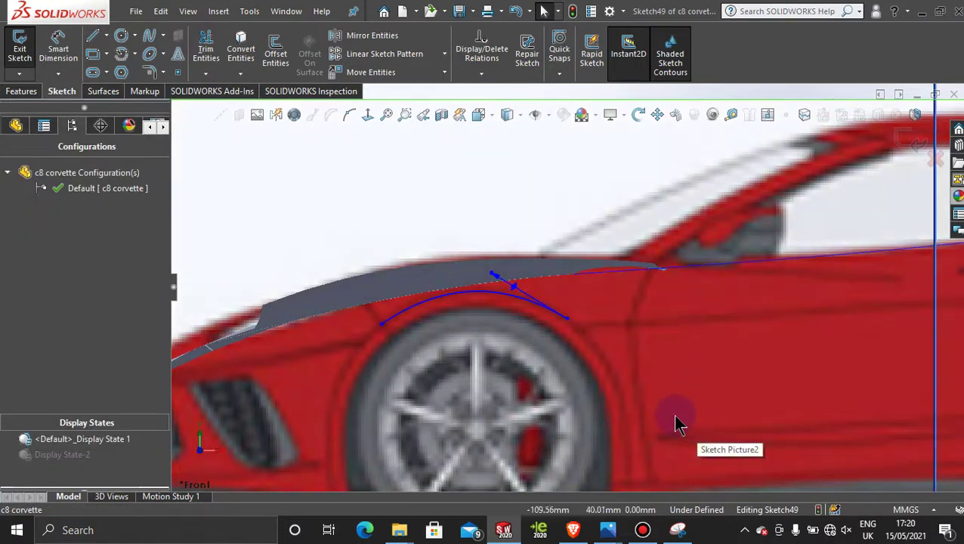
key("f")
middle_click_drag(624, 348, 634, 395)
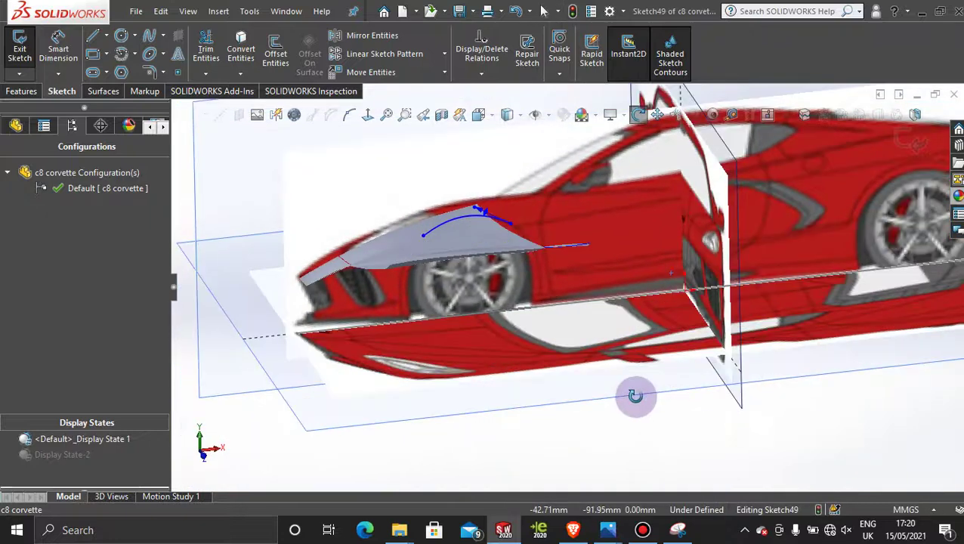
left_click(912, 148)
left_click(682, 439)
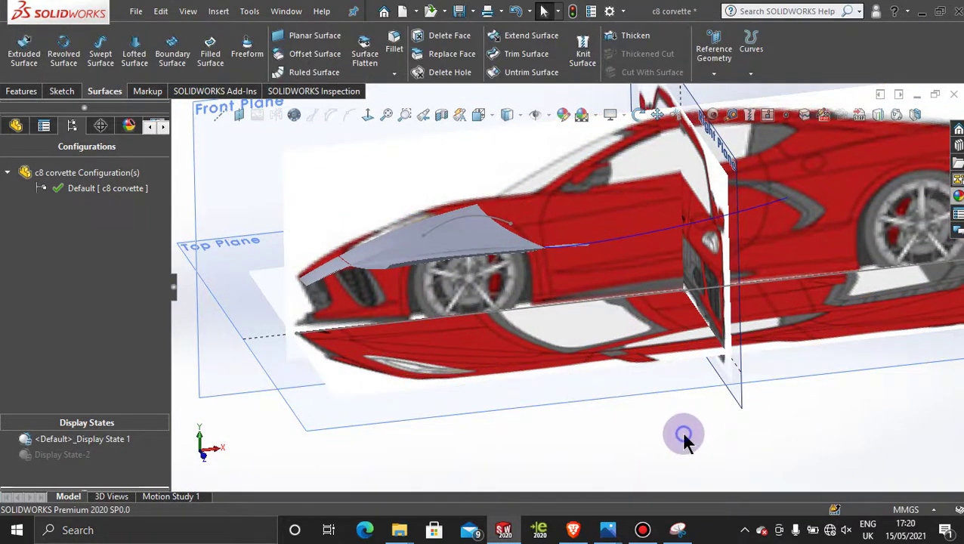
Step: Start a new sketch on the Top Plane and view it square-on near the front fender
left_click(602, 398)
left_click(664, 352)
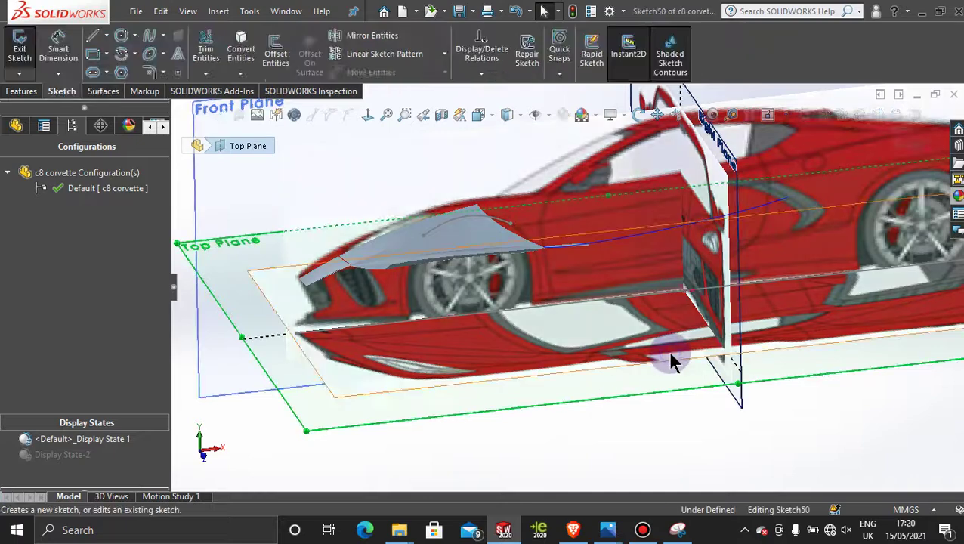
left_click(367, 115)
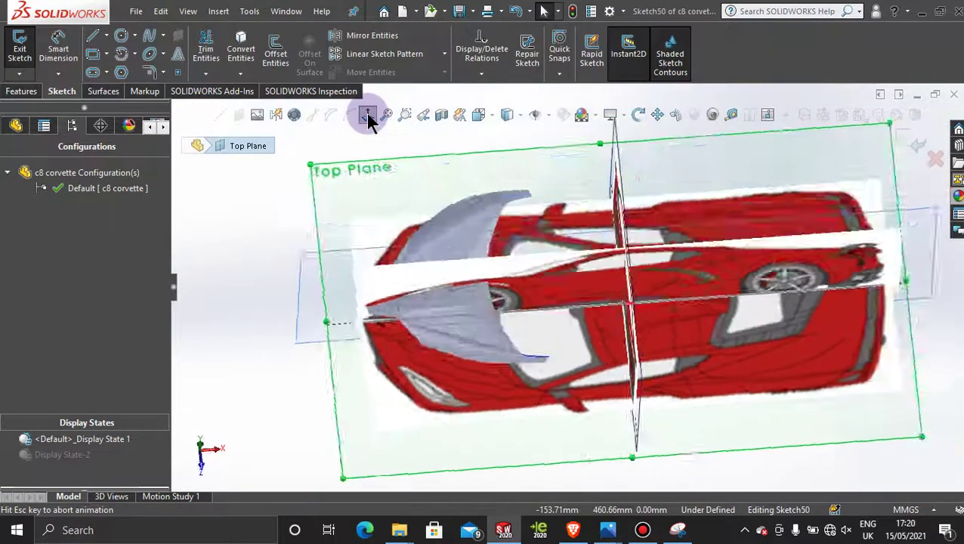
left_click(367, 116)
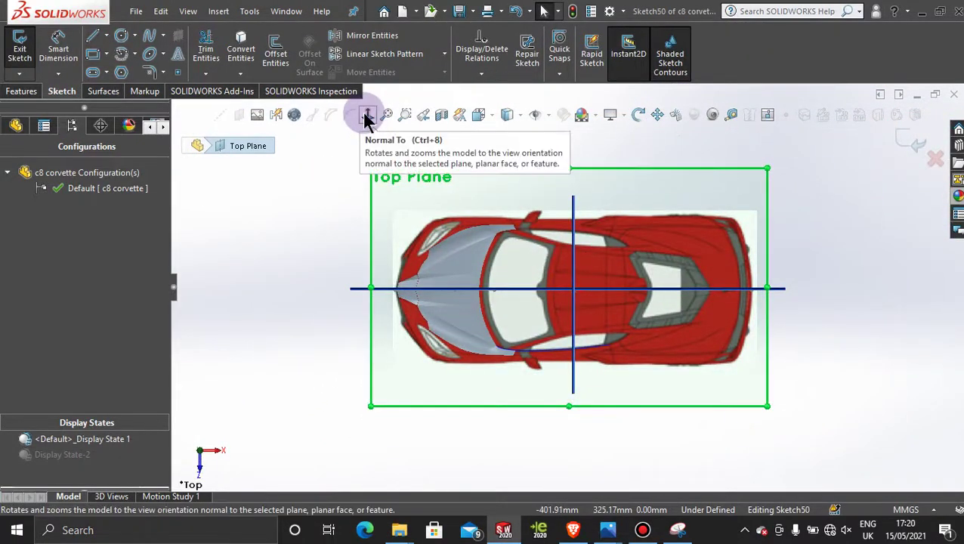
scroll(469, 370, "down", 4)
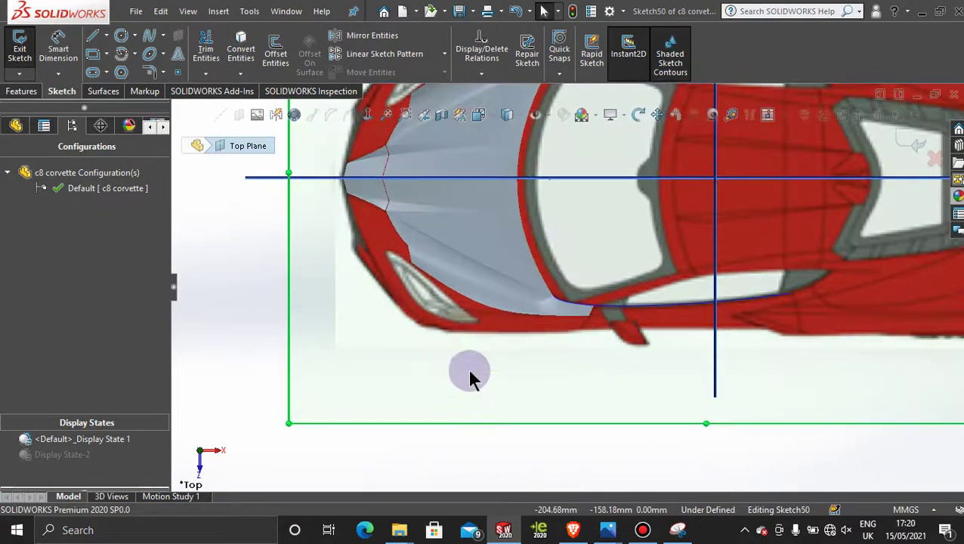
Step: Sketch a two-point spline about 140 mm long in the top view along the fender's outer edge beside the front wheel
scroll(528, 292, "down", 3)
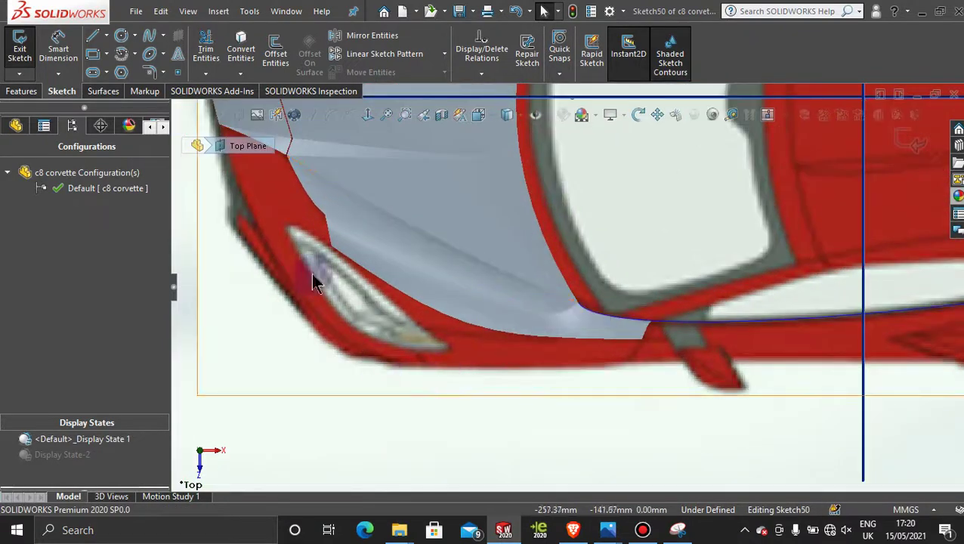
left_click(149, 36)
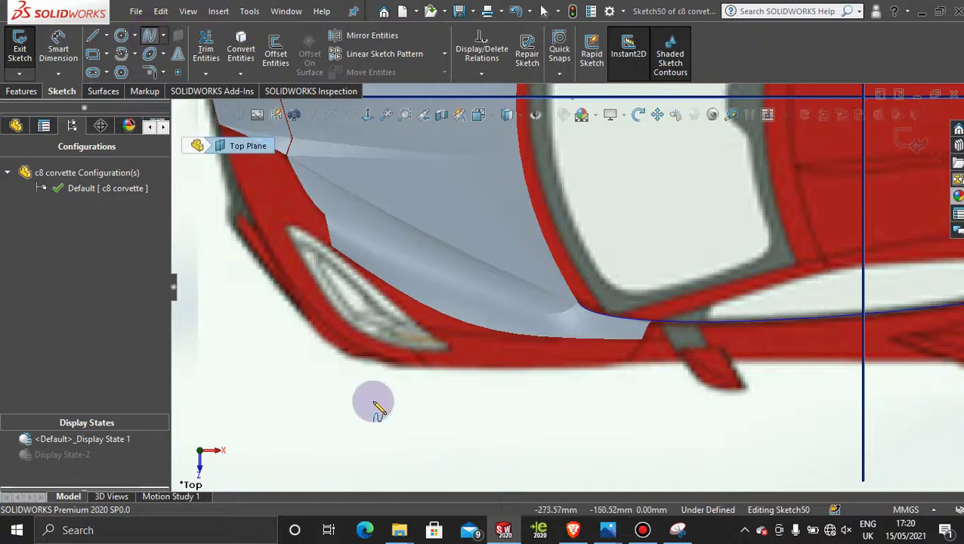
left_click(392, 368)
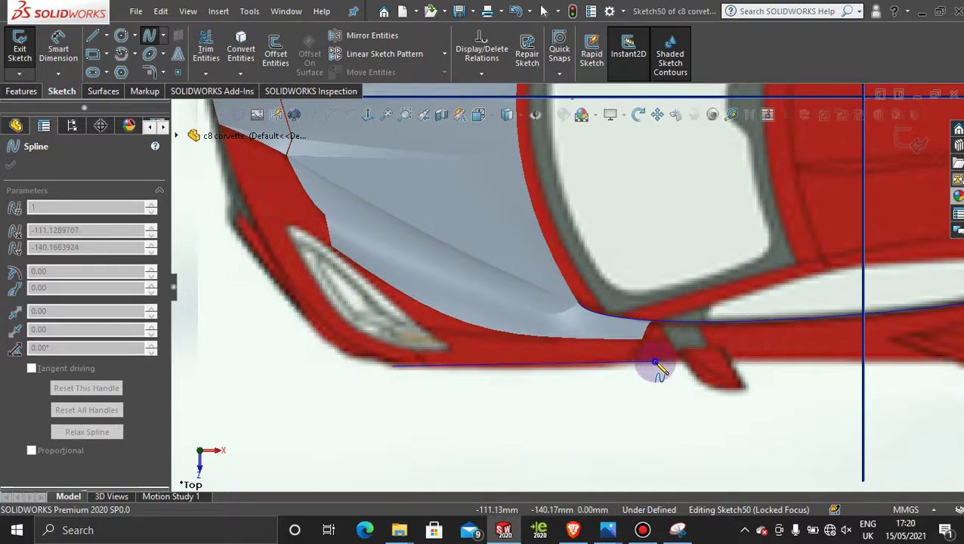
left_click(655, 362)
key("Escape")
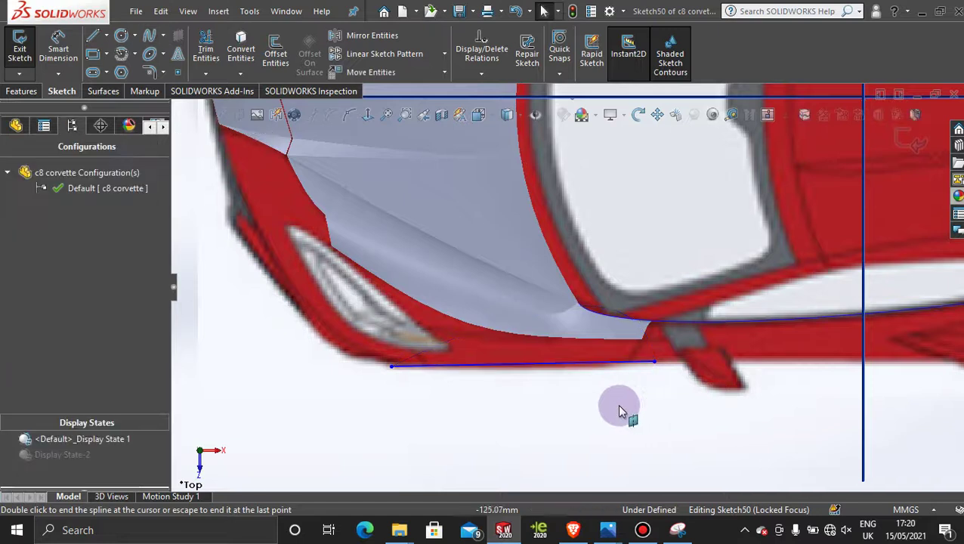
Step: Bend the fender-edge spline outward with its rear tangent handle to follow the blueprint outline, and exit the Top Plane sketch
left_click(585, 368)
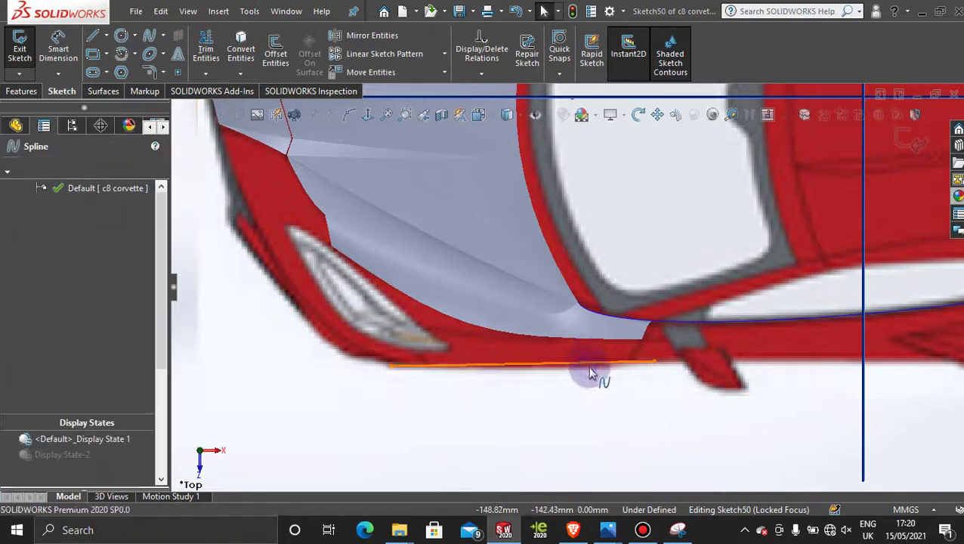
left_click(550, 364)
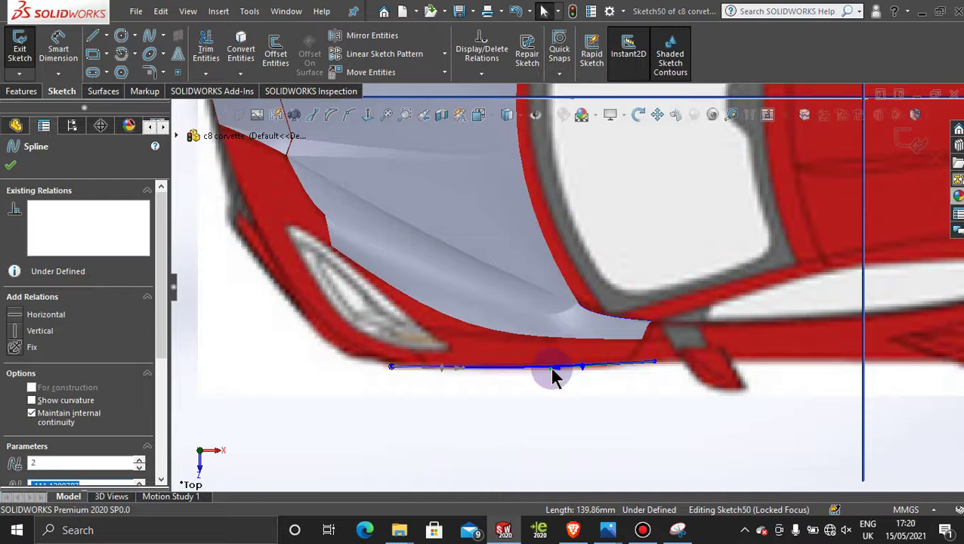
left_click_drag(552, 370, 567, 367)
left_click(600, 432)
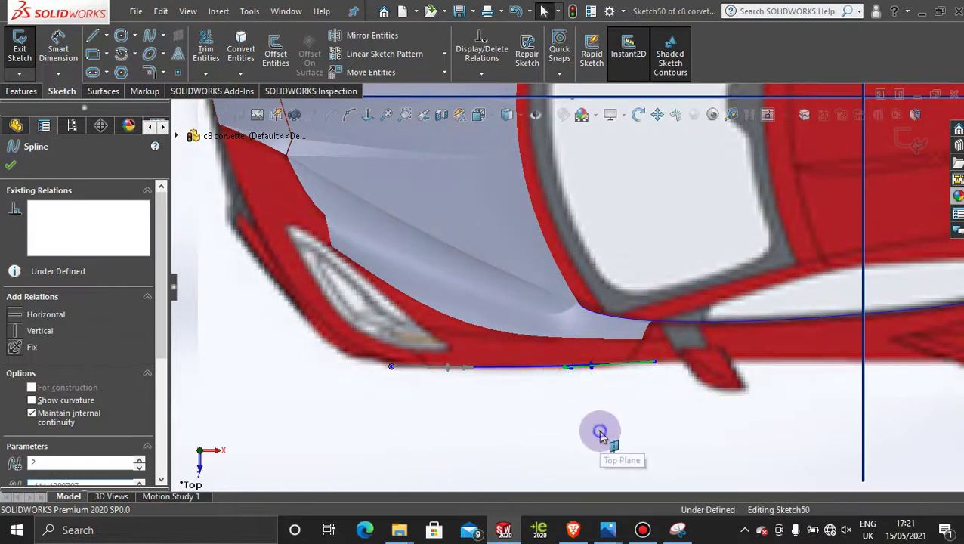
left_click(914, 143)
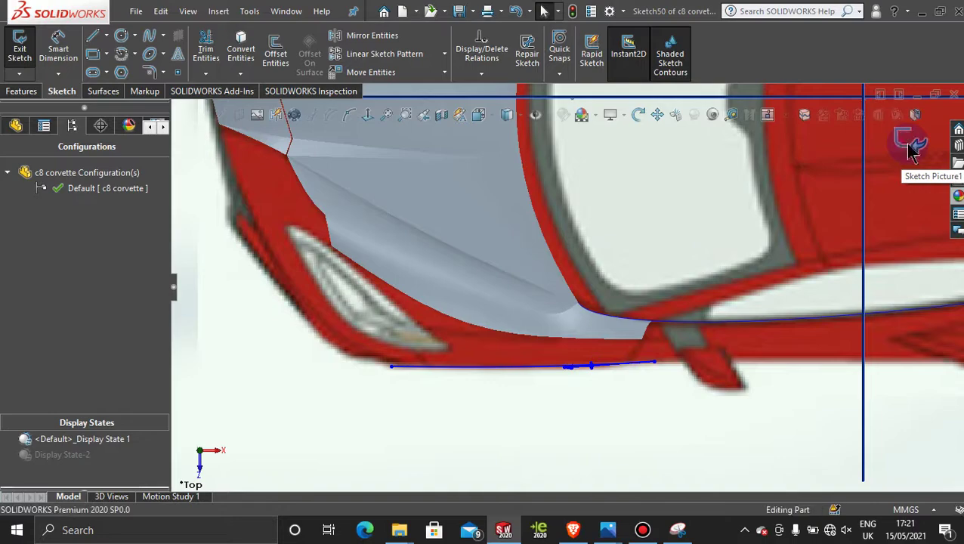
Step: Create a sketch-on-sketch projected curve from the side-view wheel-arch spline and the top-view fender-edge spline
left_click(568, 425)
scroll(567, 423, "up", 1)
middle_click_drag(568, 424, 566, 336)
scroll(572, 336, "up", 5)
middle_click_drag(609, 408, 845, 269)
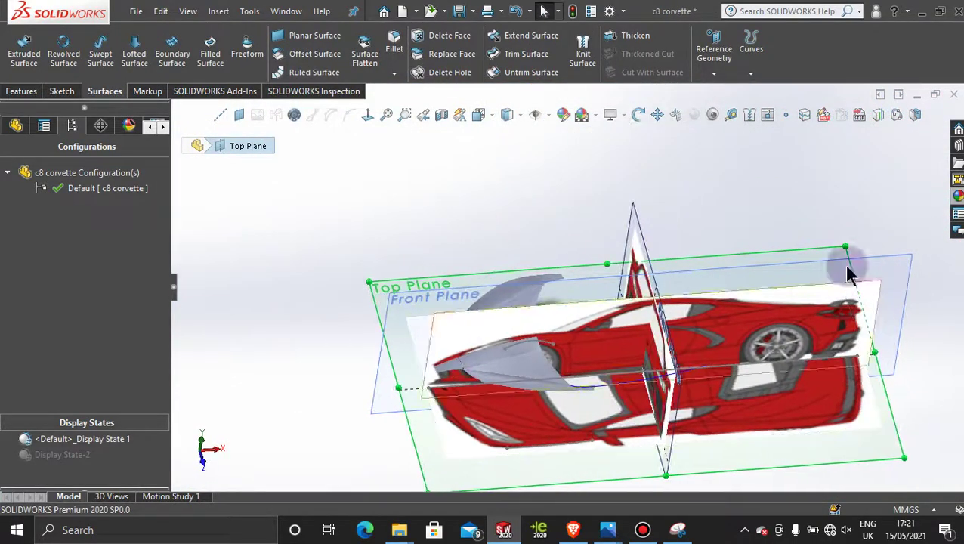
left_click(877, 119)
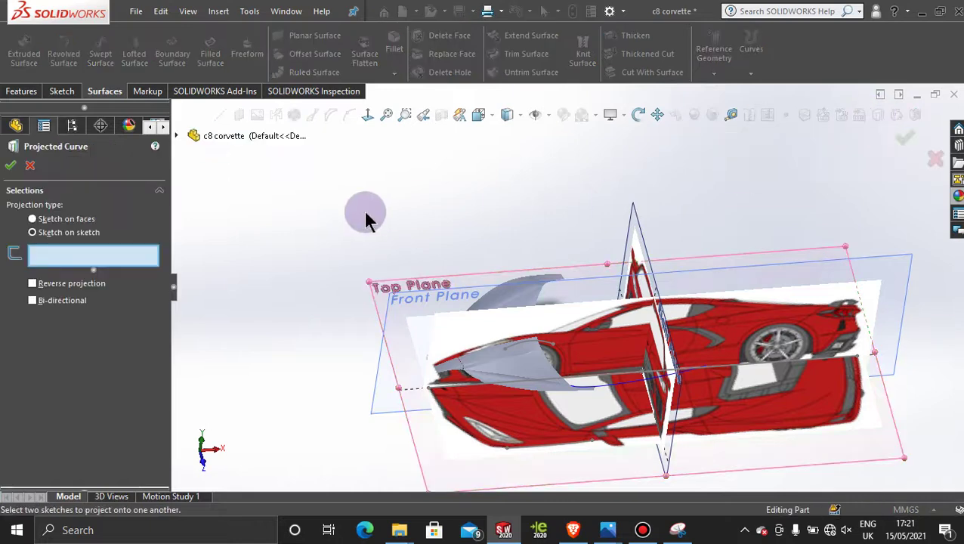
left_click(548, 346)
left_click(542, 443)
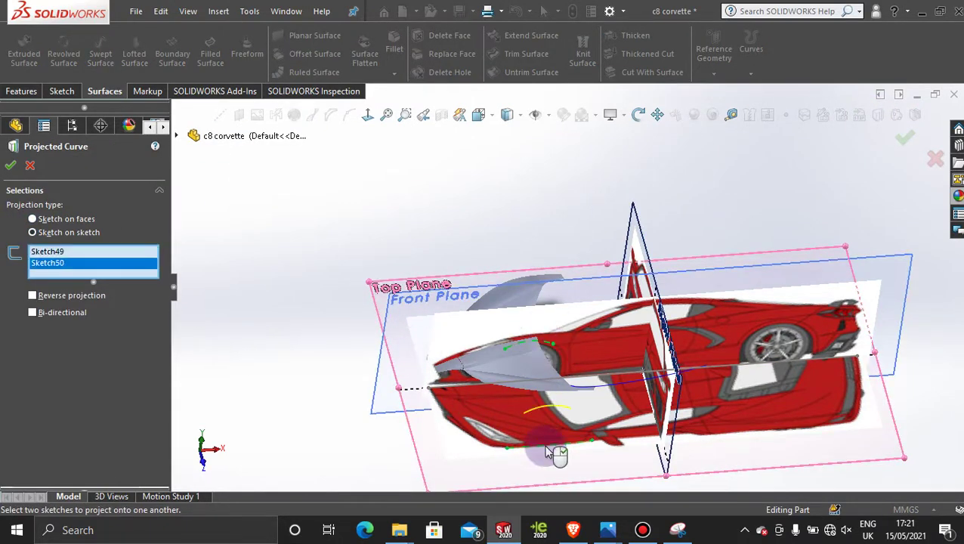
left_click(11, 164)
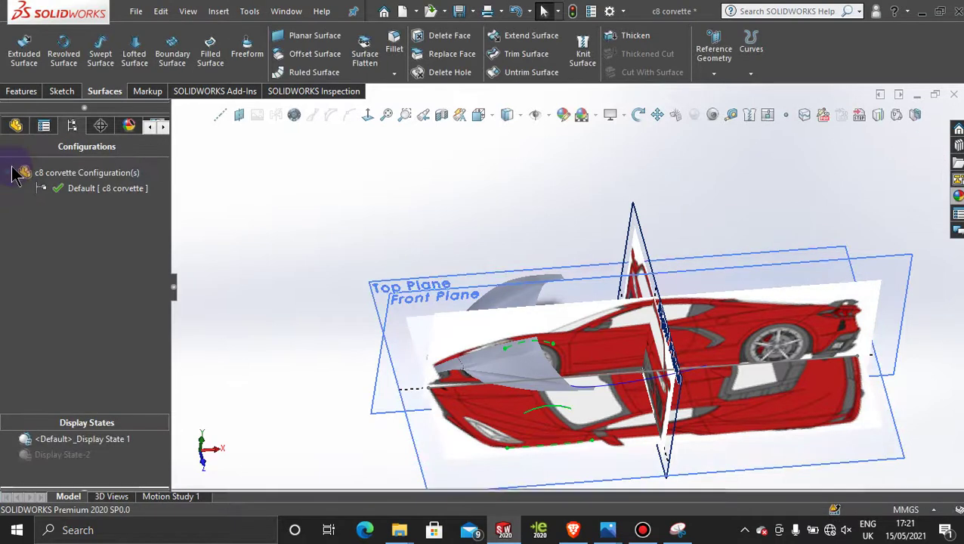
left_click(477, 179)
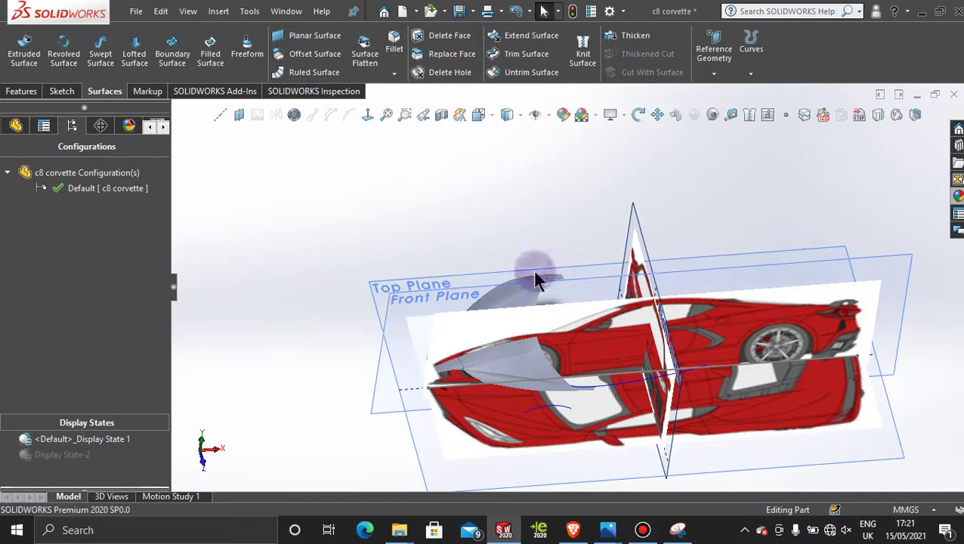
Step: Start a new sketch on the Front Plane and view it square-on
scroll(544, 185, "up", 2)
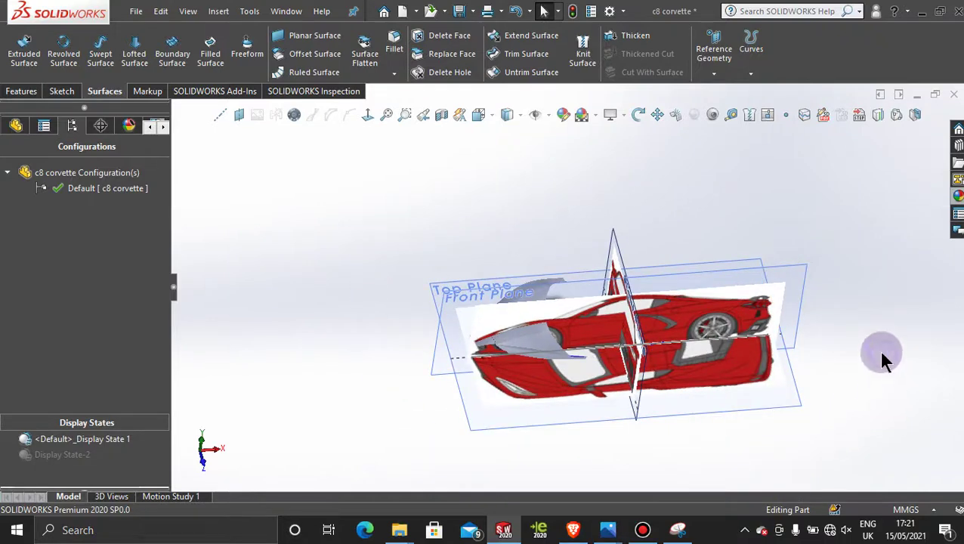
left_click(809, 273)
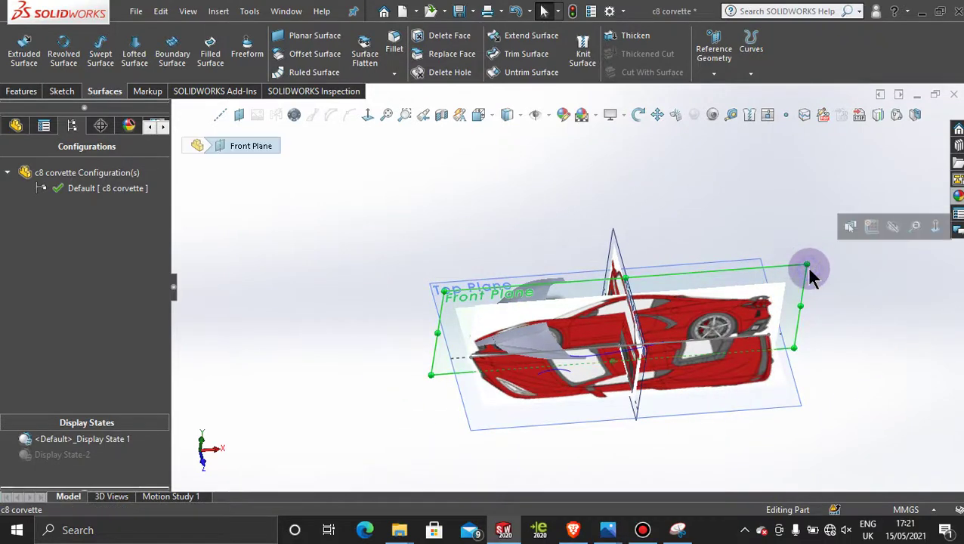
left_click(884, 231)
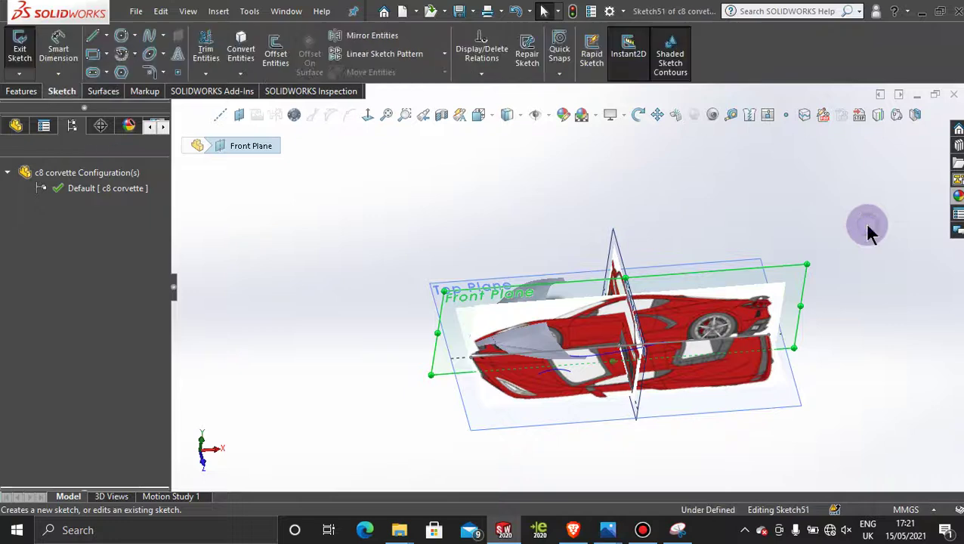
left_click(368, 115)
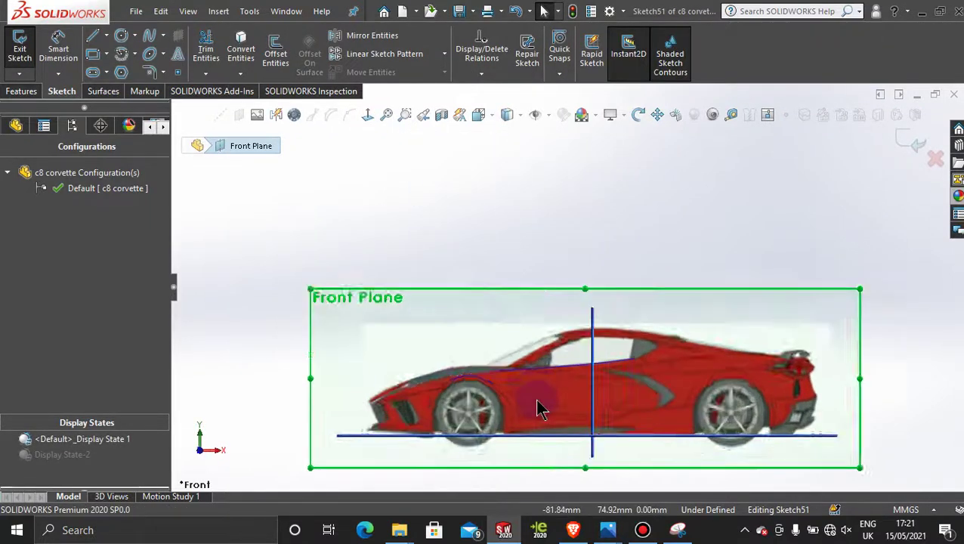
Step: Sketch a two-point spline from just behind the front wheel arch along the body side to about X 136.61, Y 92.58 mm
scroll(538, 404, "down", 4)
scroll(523, 373, "up", 2)
scroll(573, 377, "down", 3)
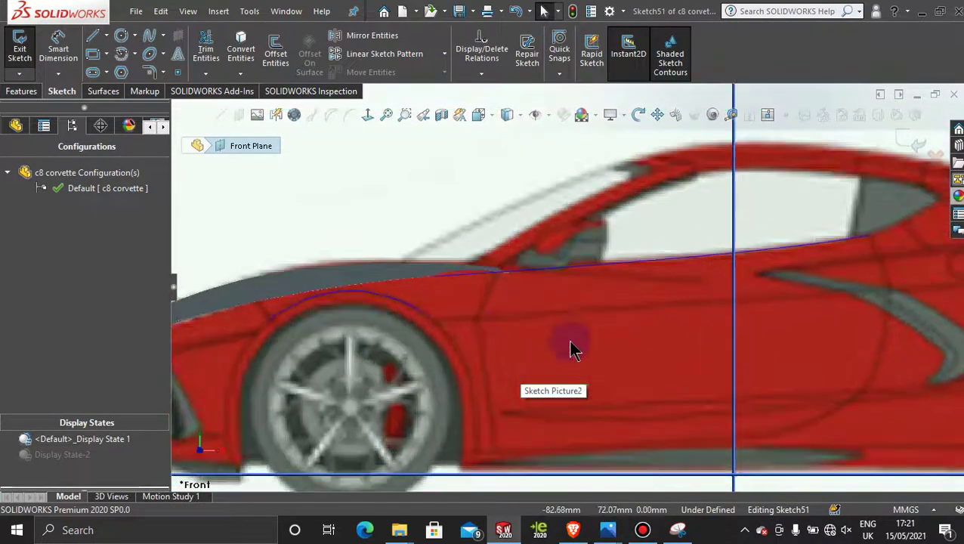
left_click(149, 35)
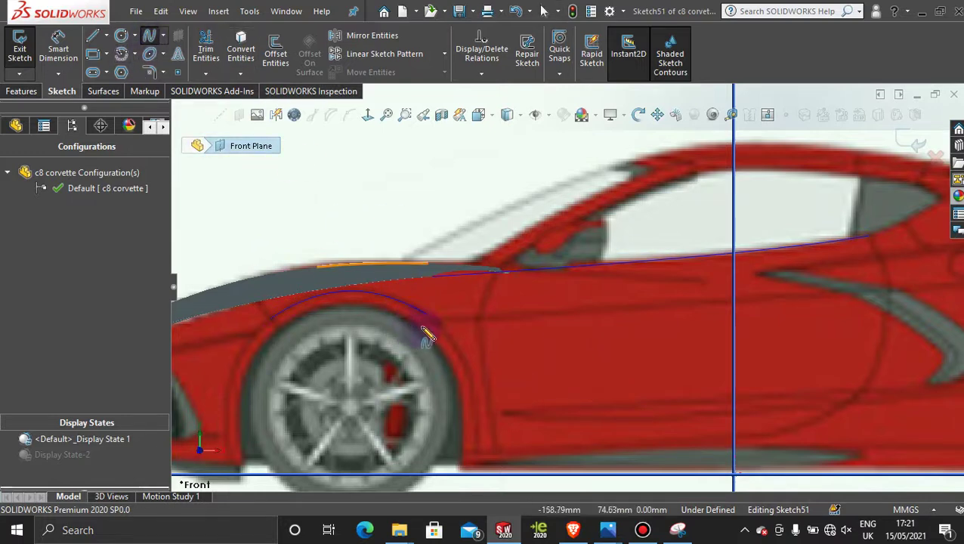
scroll(444, 317, "down", 3)
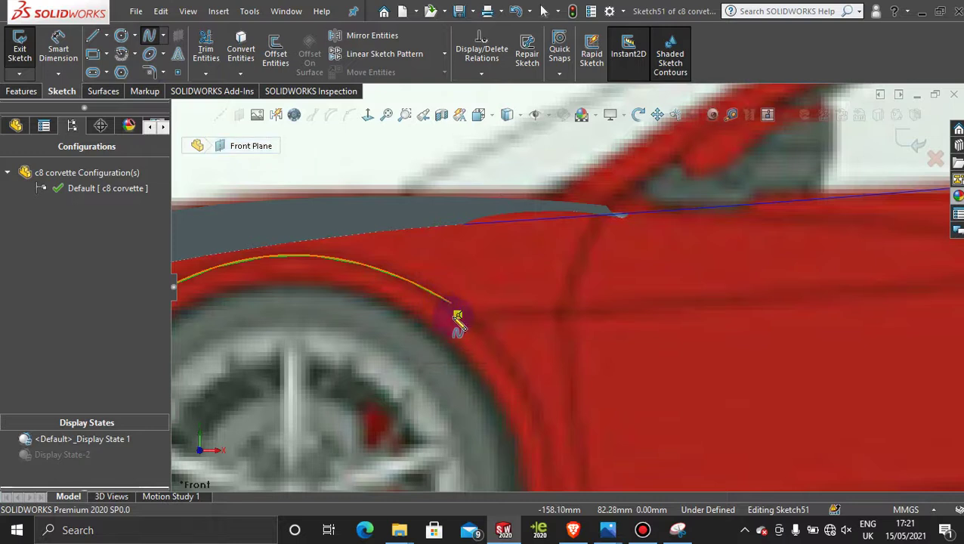
left_click(446, 320)
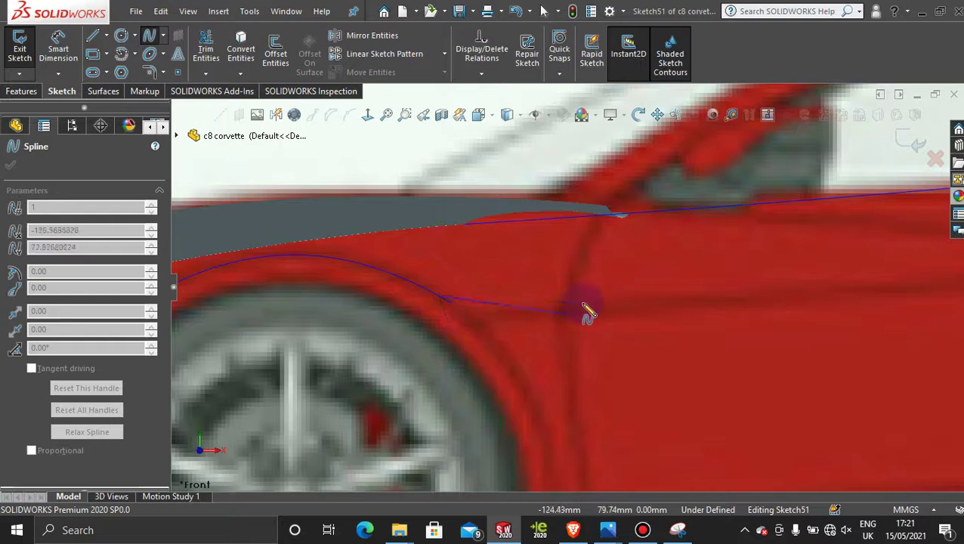
scroll(597, 313, "up", 3)
scroll(833, 296, "down", 2)
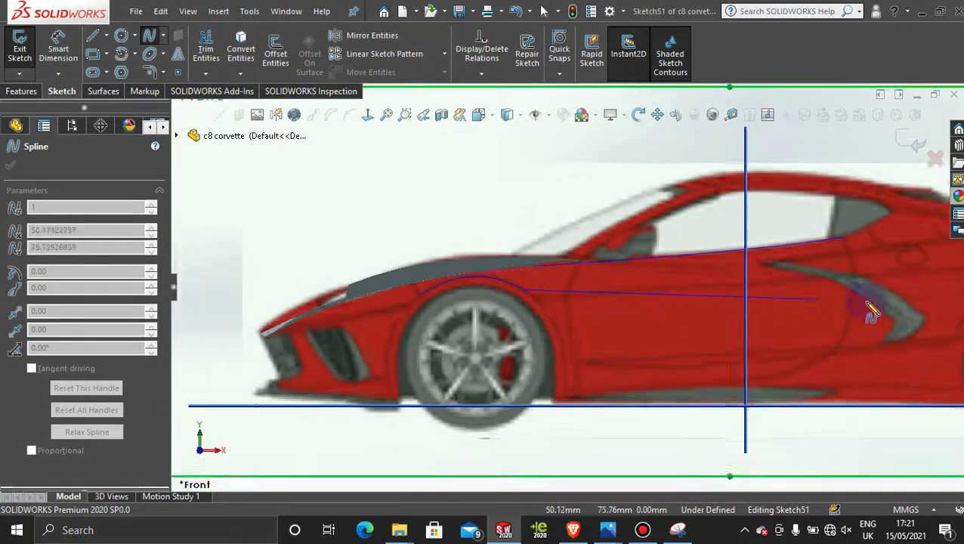
left_click(880, 279)
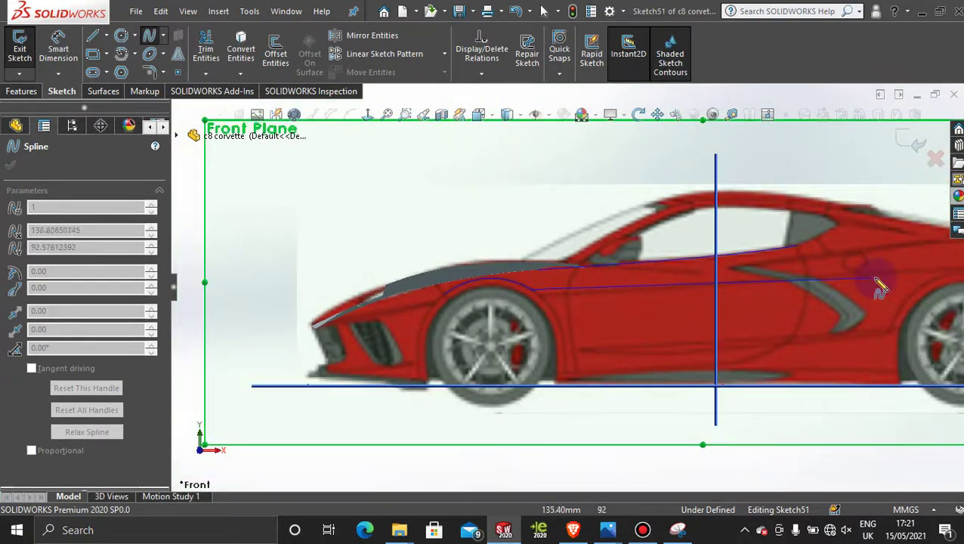
left_click(862, 275)
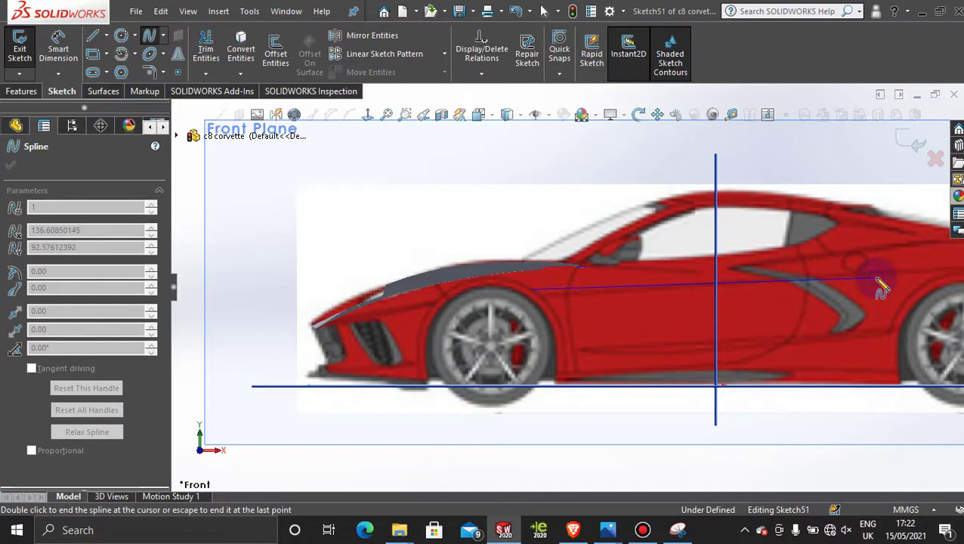
double_click(877, 278)
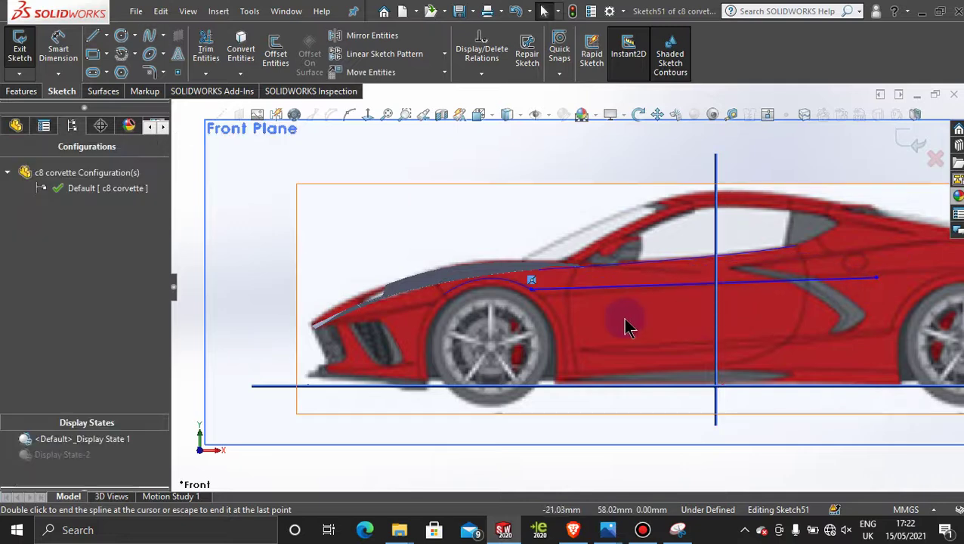
Step: Move the body-side spline's front endpoint to the arch curve's end at X -154.91, Y 80.58 mm, and angle its front tangent handle downward
scroll(625, 326, "down", 5)
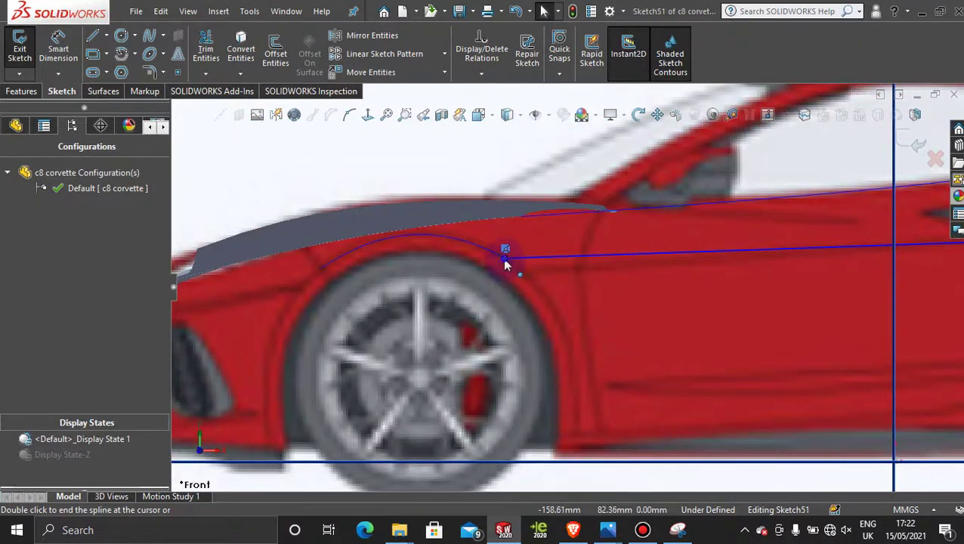
left_click_drag(506, 259, 515, 264)
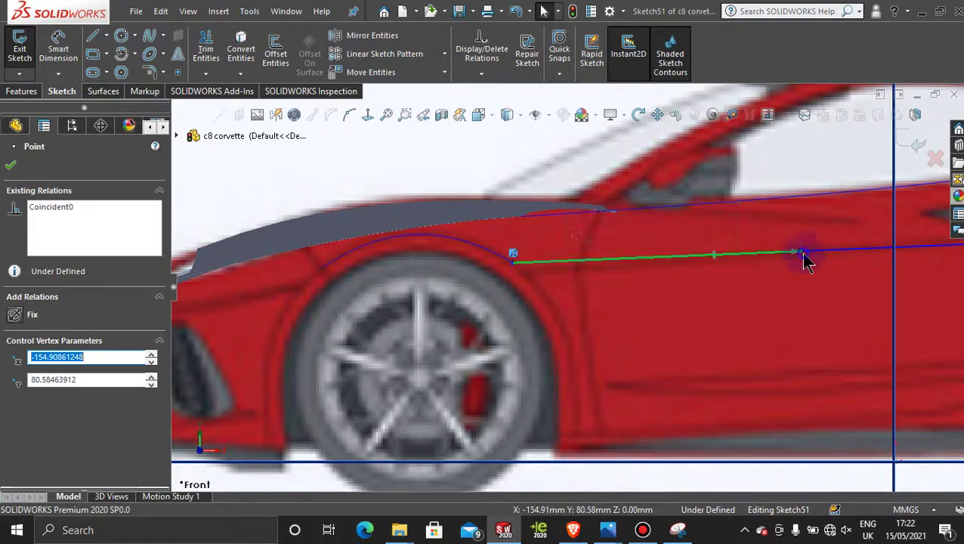
left_click_drag(804, 254, 527, 276)
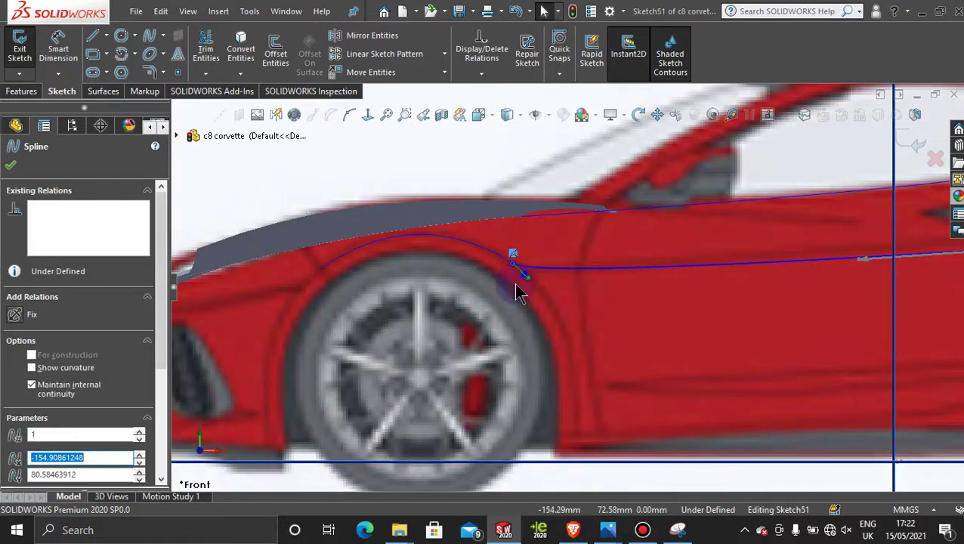
Step: Fine-tune the front tangent handle so the body-side spline leaves the wheel-arch curve more smoothly
scroll(517, 293, "down", 3)
scroll(544, 244, "down", 2)
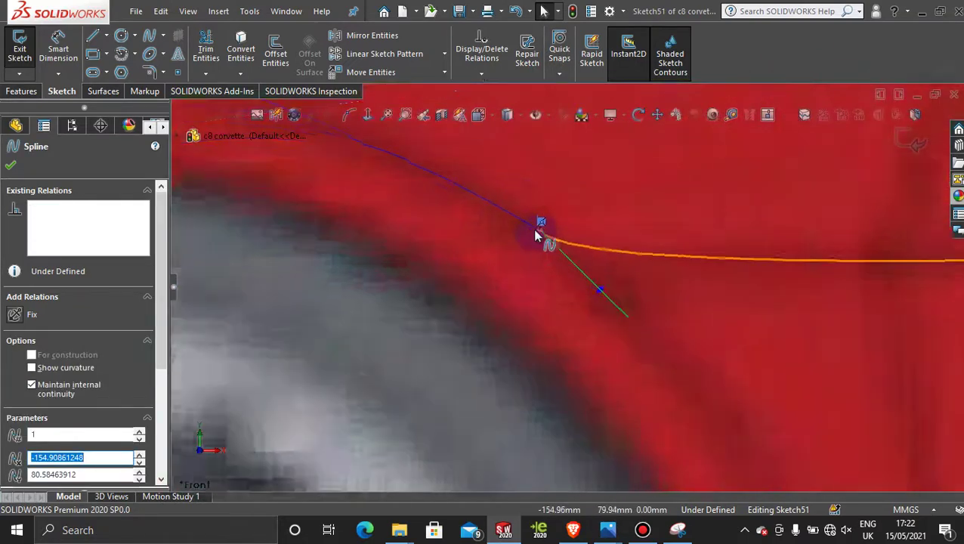
scroll(538, 235, "down", 3)
scroll(585, 276, "up", 2)
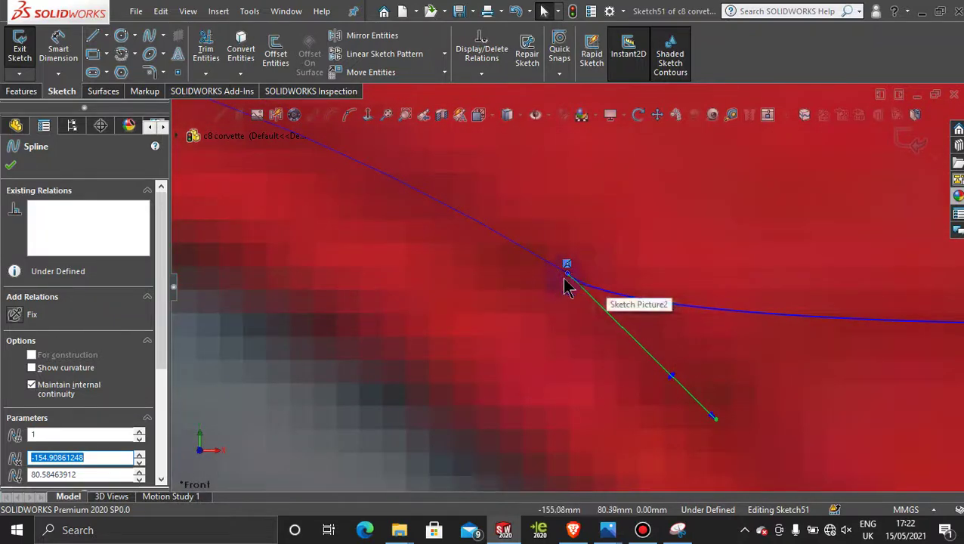
left_click_drag(722, 426, 721, 404)
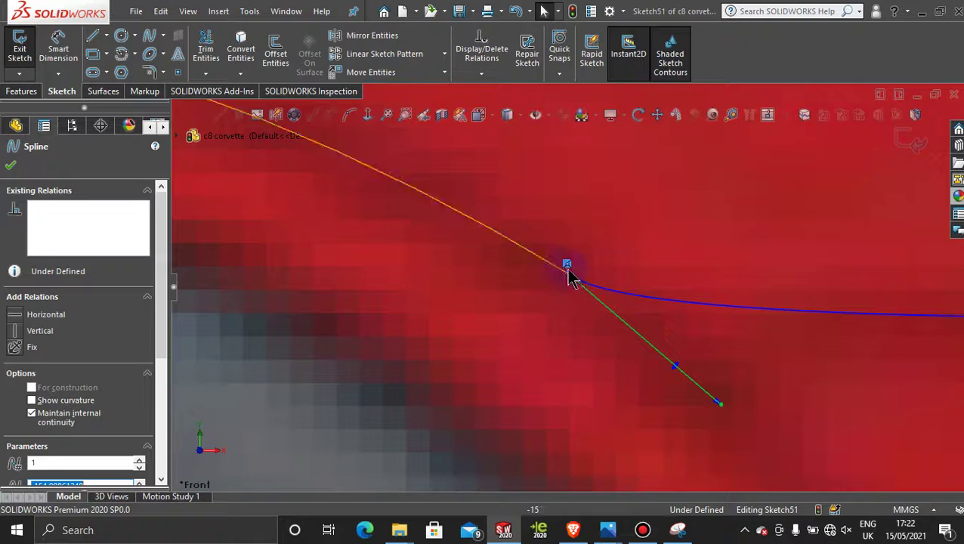
Step: Reshape the body-side spline with its rear tangent handle, and lengthen the front handle slightly along the wheel arch
scroll(818, 387, "up", 3)
scroll(817, 388, "up", 5)
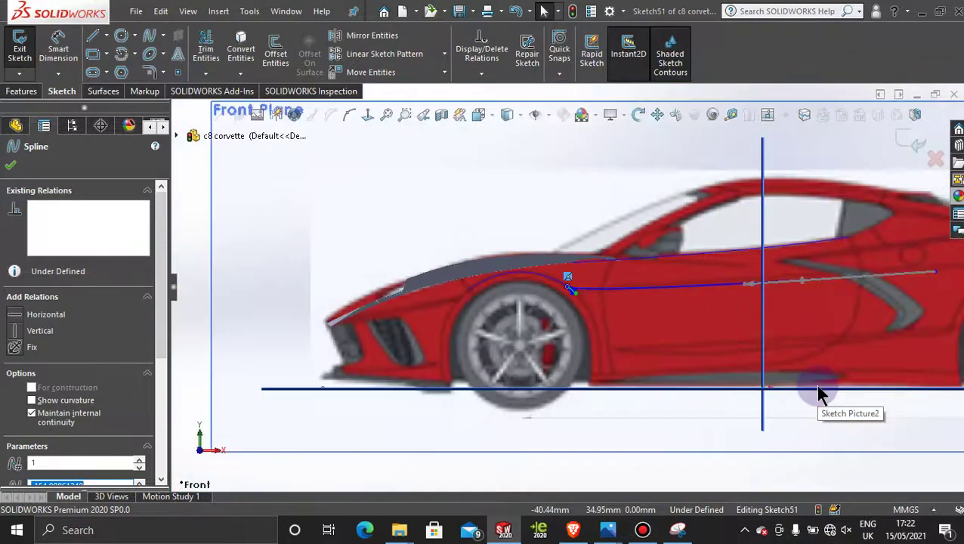
left_click(736, 285)
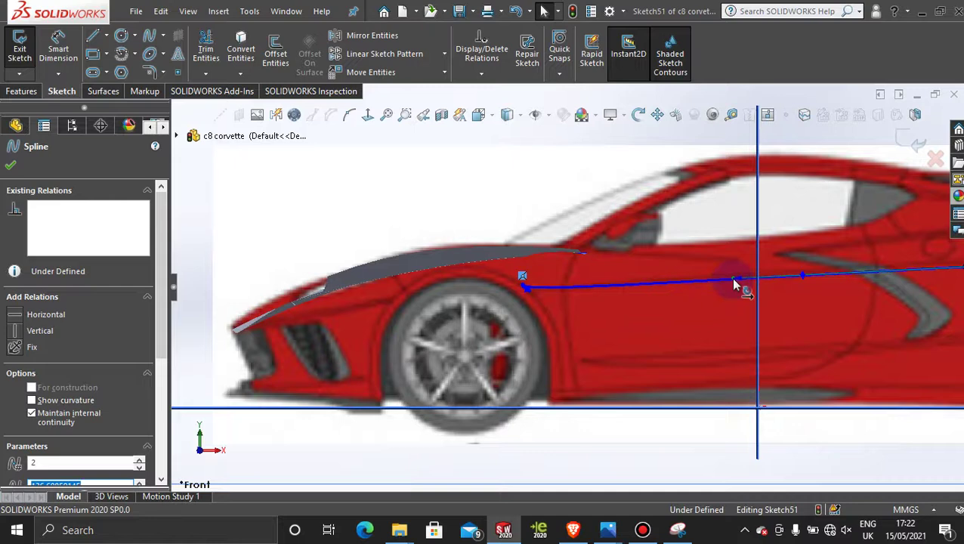
scroll(544, 306, "down", 5)
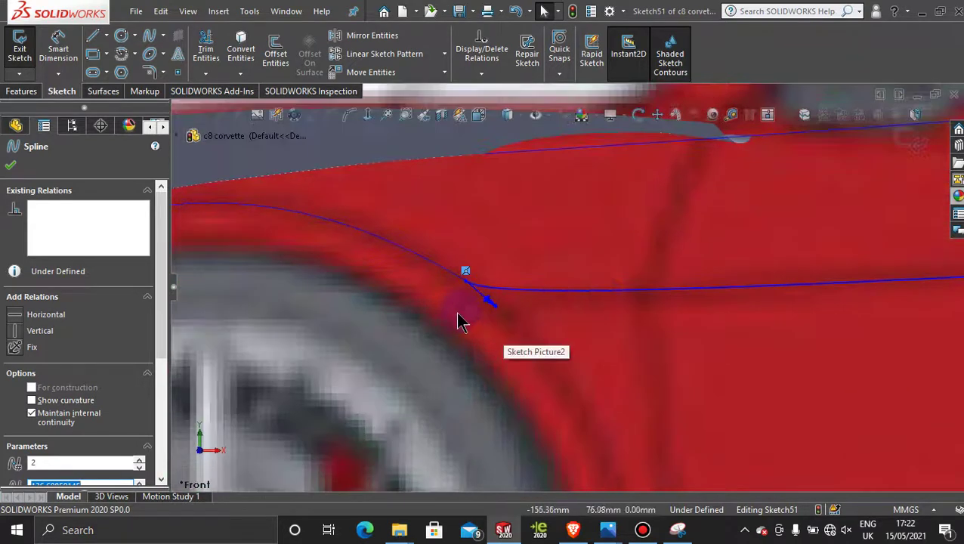
left_click(500, 314)
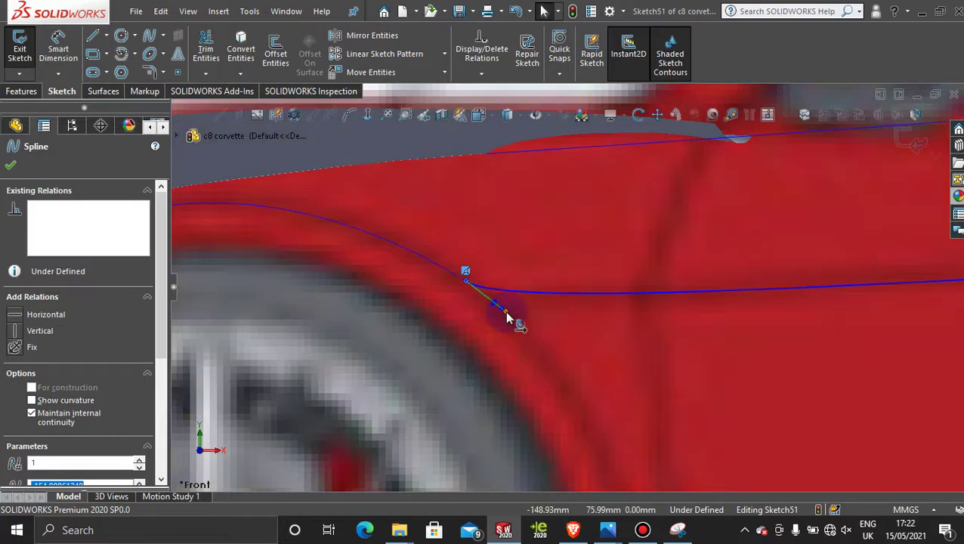
Step: Finish the side-view sketch of the body-side spline and clear the selection
scroll(723, 349, "up", 3)
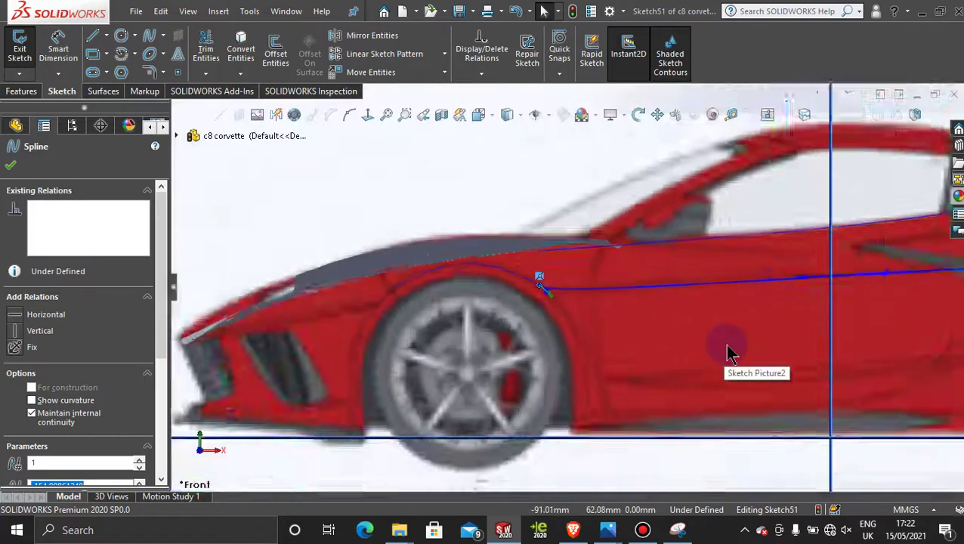
scroll(725, 350, "up", 3)
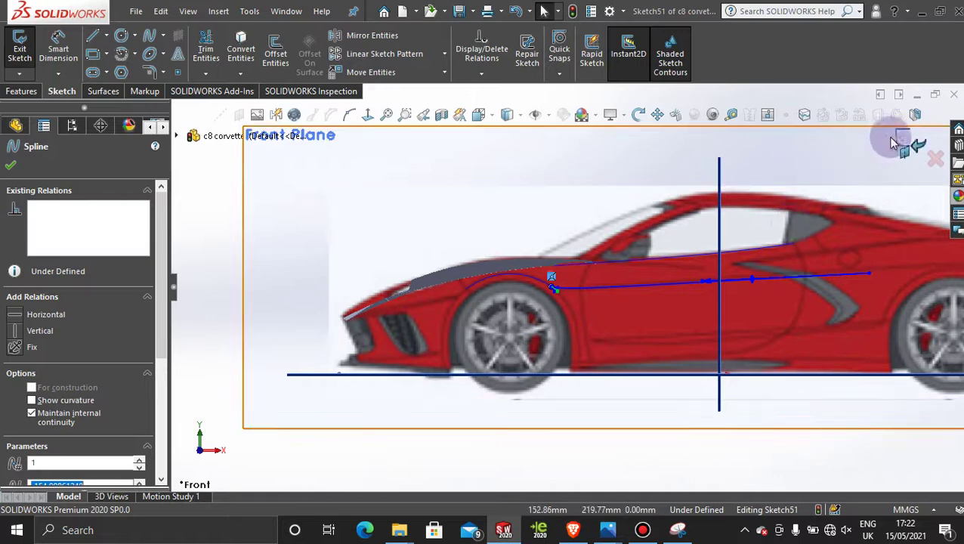
left_click(910, 144)
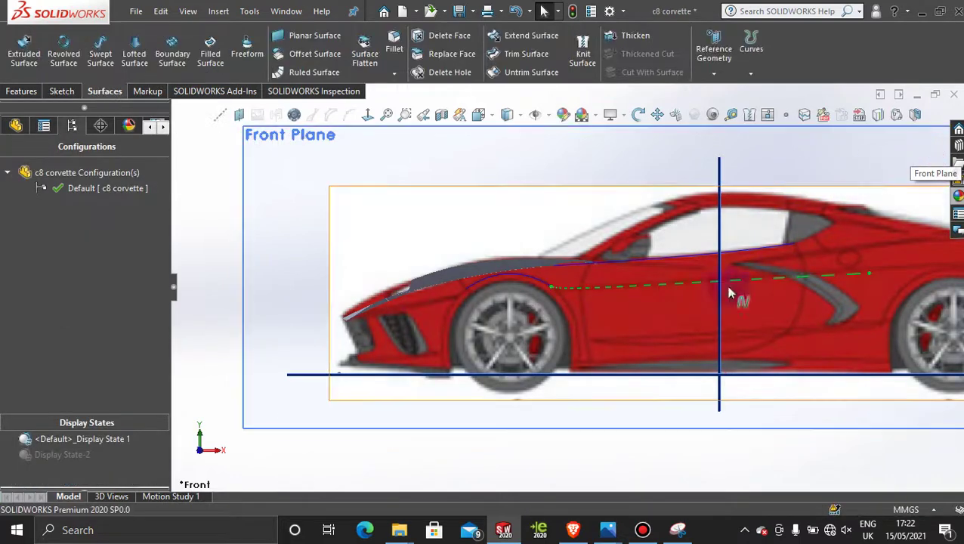
left_click(648, 453)
Step: Start a new sketch on the Top Plane and view it face-on
scroll(648, 453, "up", 4)
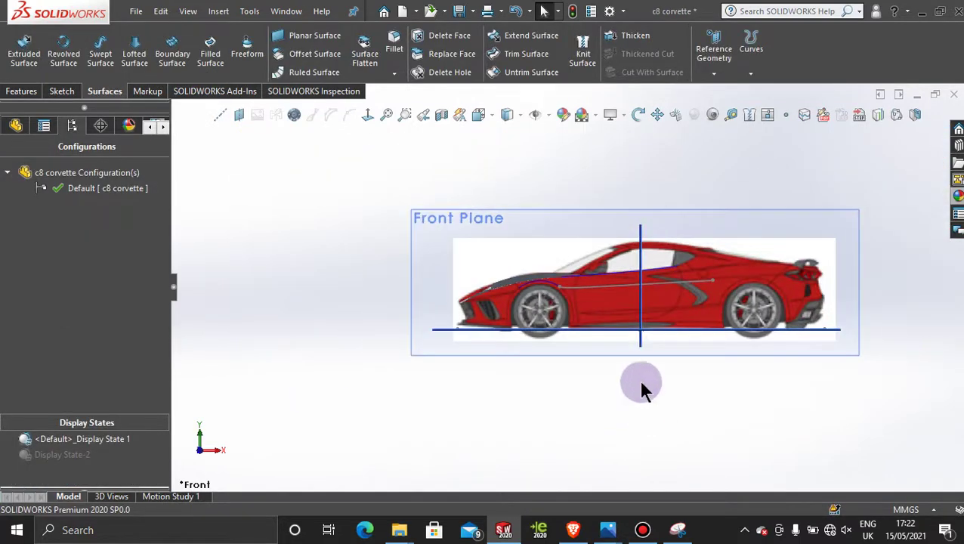
middle_click_drag(640, 386, 731, 340)
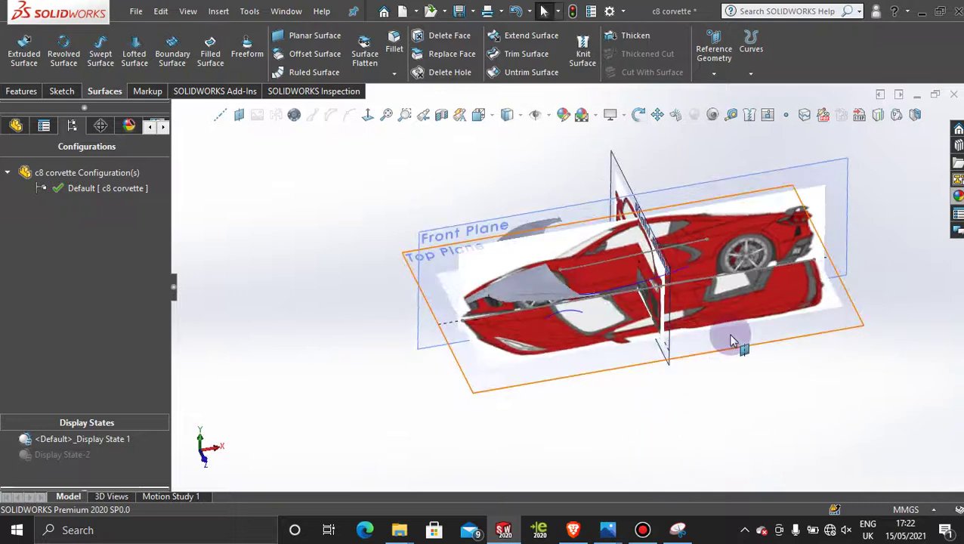
left_click(731, 340)
left_click(796, 288)
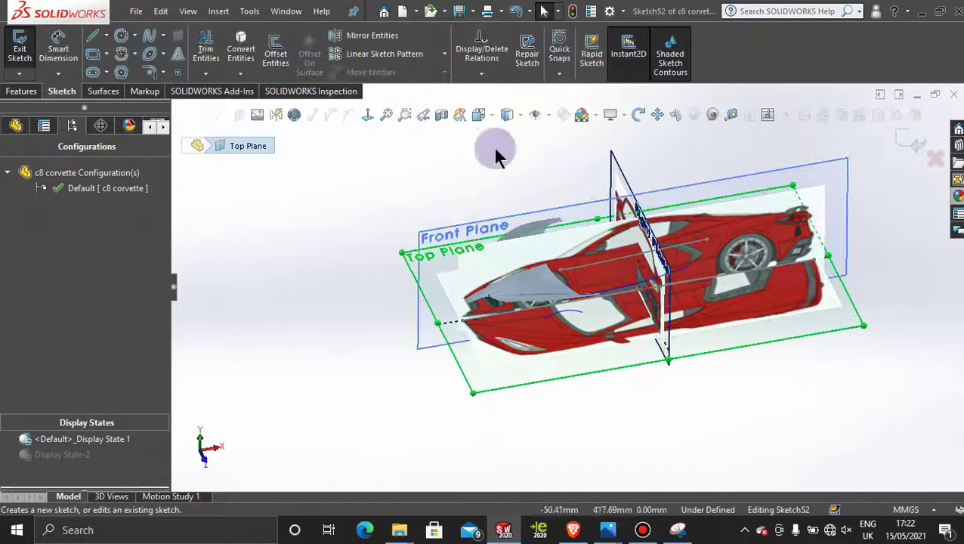
left_click(368, 114)
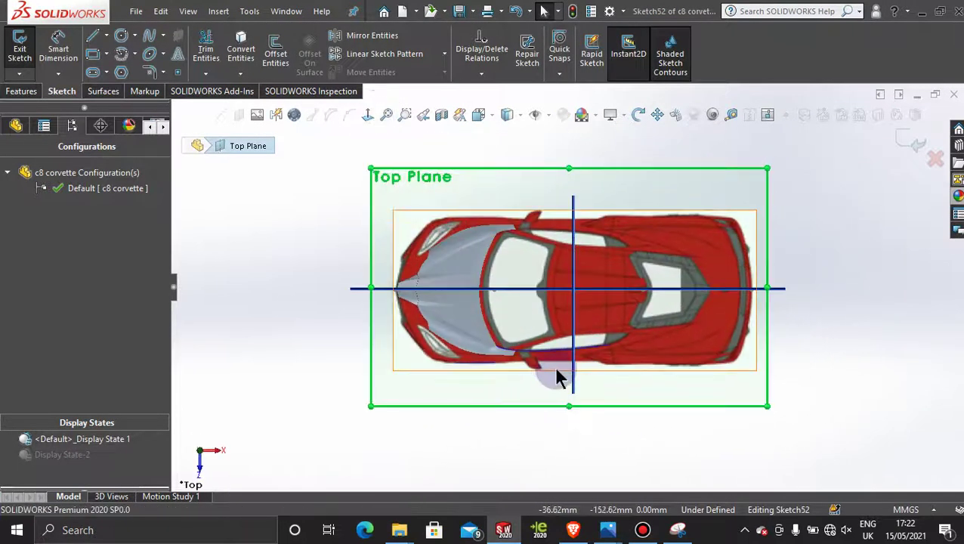
Step: Sketch a two-point spline from near the wheel-arch curve's rear end along the body side to about X 187.93, Y -133.55 mm
scroll(556, 375, "down", 6)
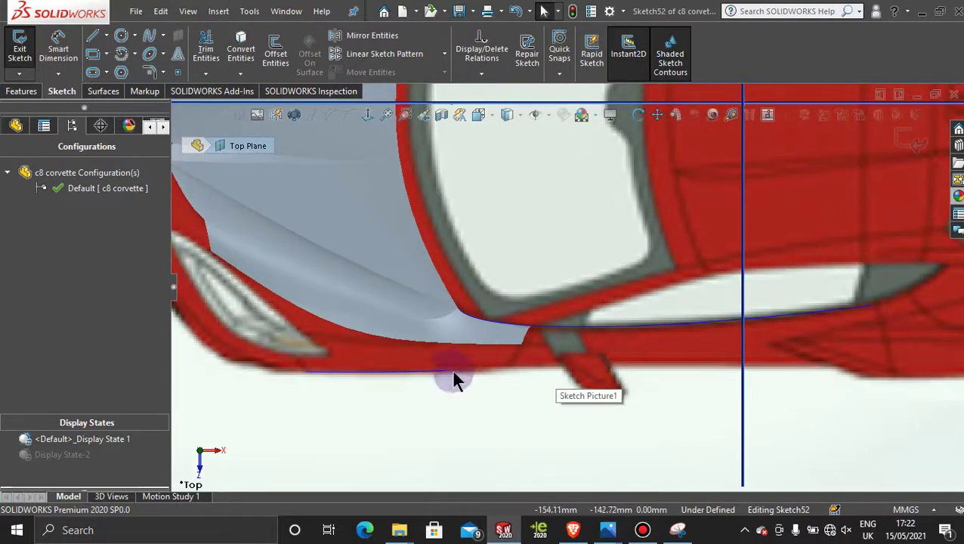
left_click(149, 38)
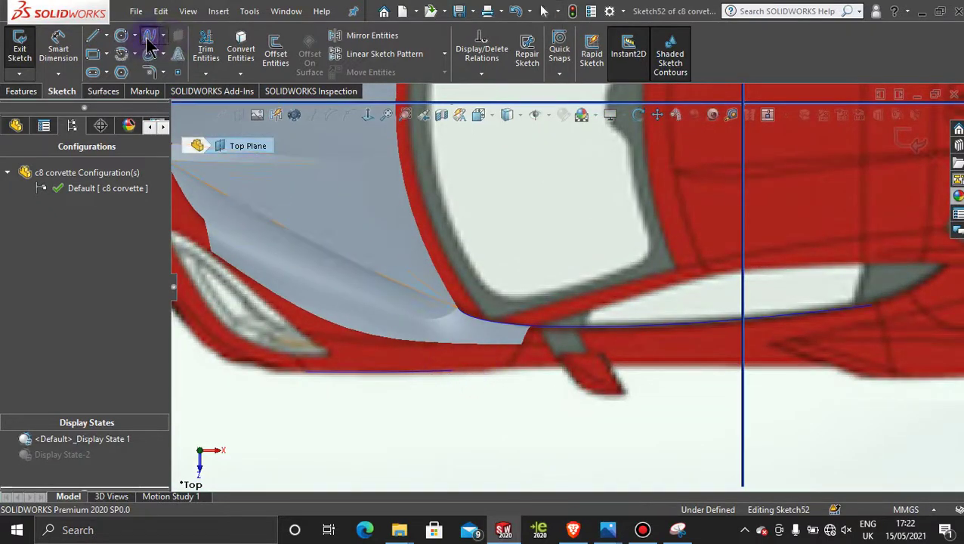
left_click(439, 373)
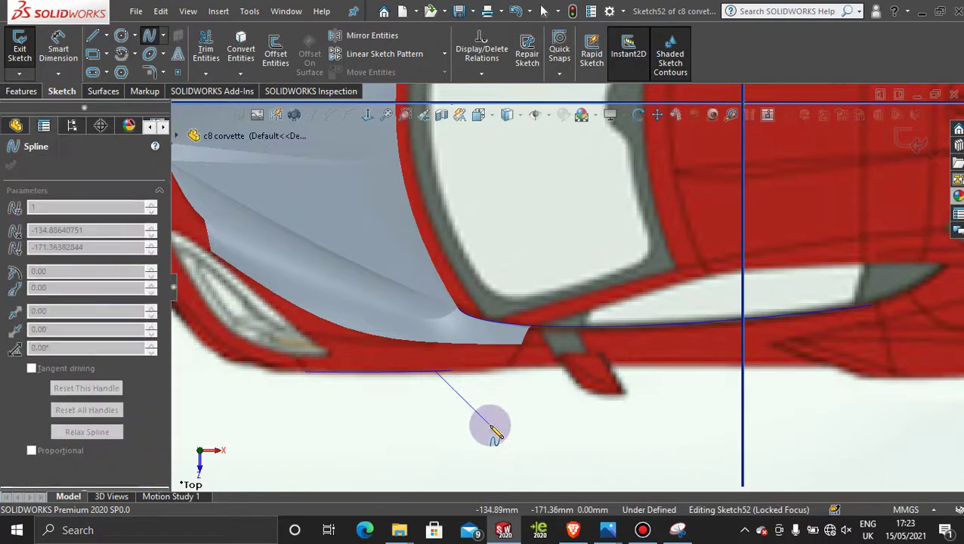
scroll(866, 412, "up", 3)
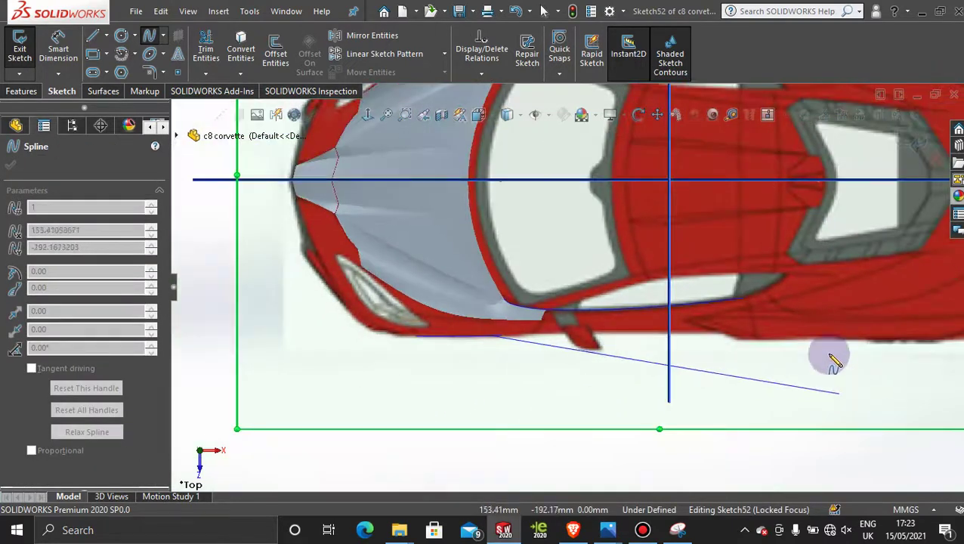
left_click(874, 327)
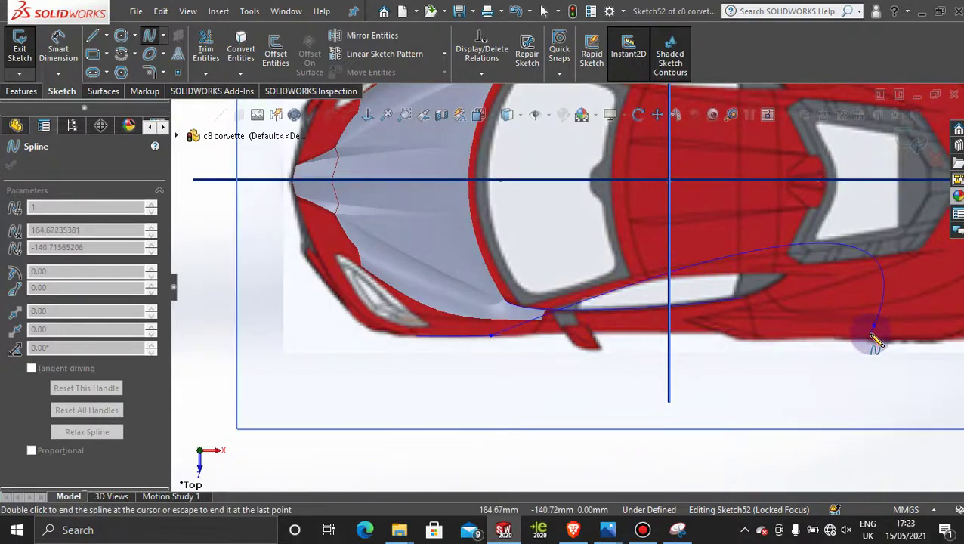
key("Escape")
Step: Move the top-view spline's front endpoint to the wheel-arch curve's end at X -154.91, Y -142.39 mm
scroll(522, 351, "down", 3)
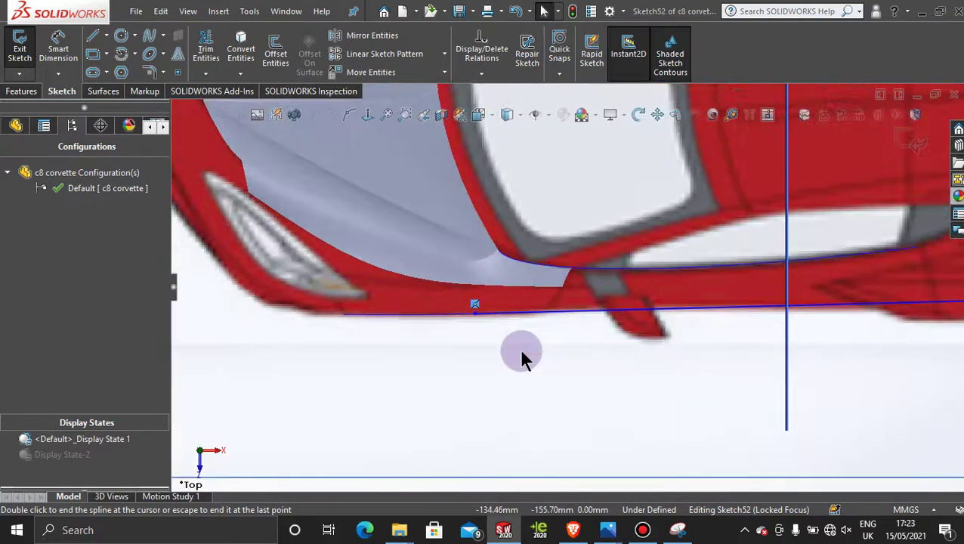
left_click_drag(475, 316, 494, 315)
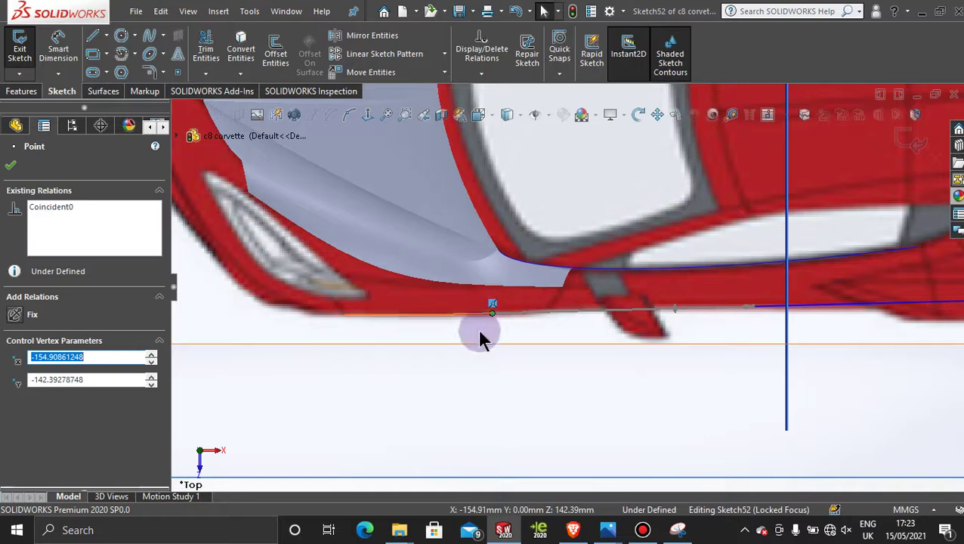
left_click(9, 173)
Step: Select the top-view spline and reshape it slightly with its rear tangent handle
scroll(672, 400, "up", 3)
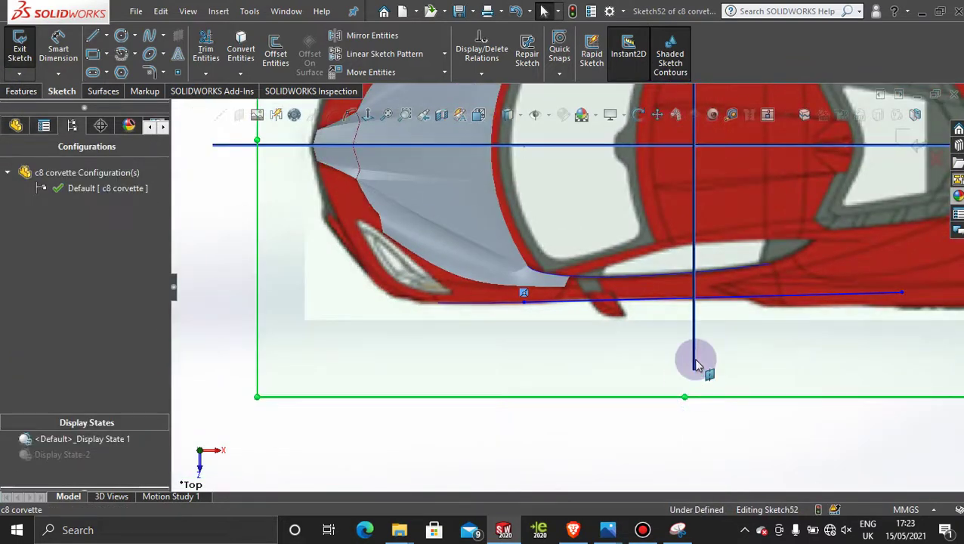
left_click(732, 304)
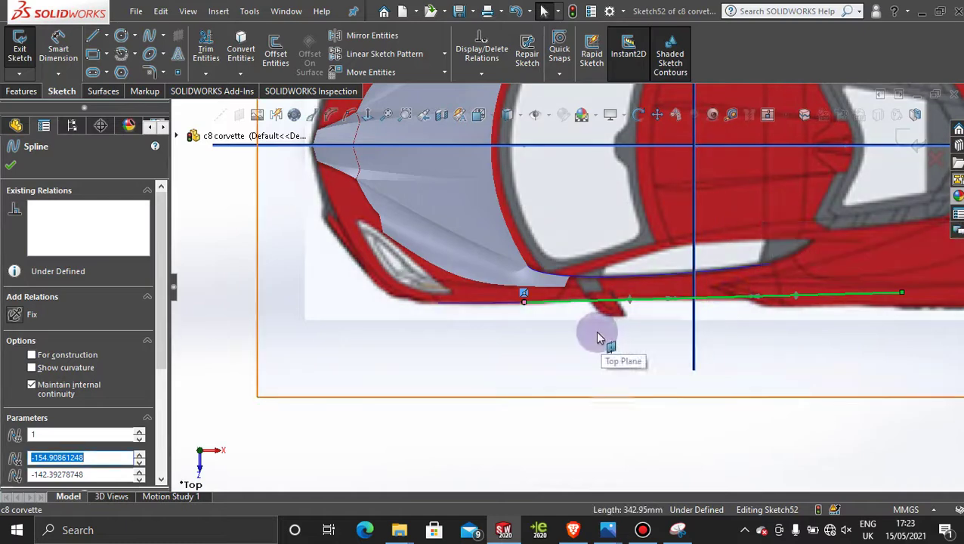
scroll(599, 332, "down", 3)
scroll(806, 328, "up", 2)
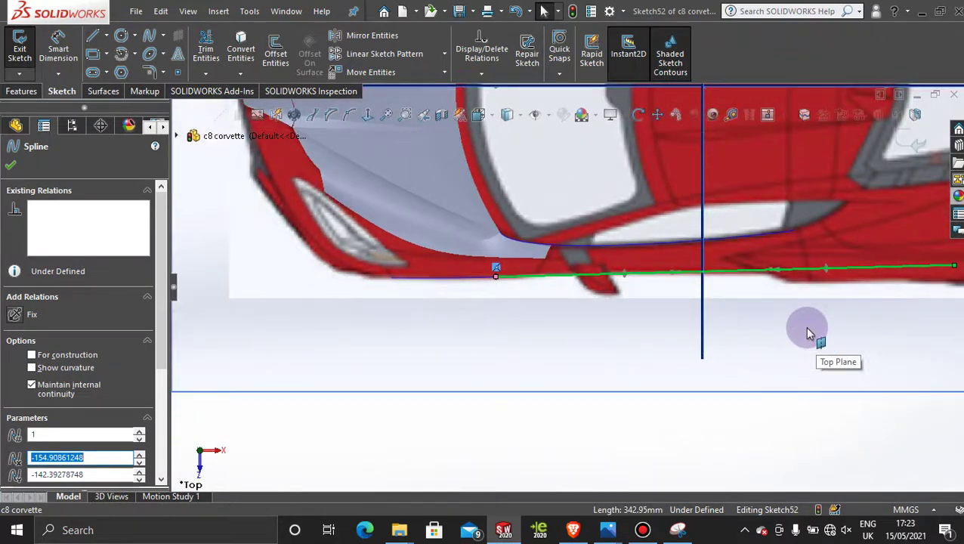
left_click(770, 279)
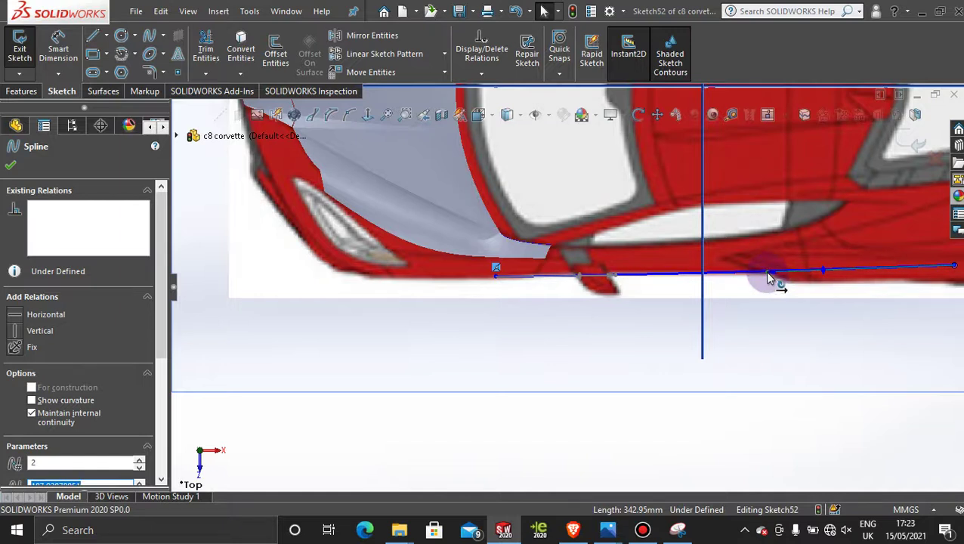
Step: Shorten the spline's front tangent handle and angle it inward so the curve bends into the body just behind the wheel arch
mouse_move(766, 271)
left_mouse_down()
mouse_move(665, 314)
mouse_move(607, 269)
mouse_move(575, 272)
left_mouse_up()
scroll(544, 258, "down", 5)
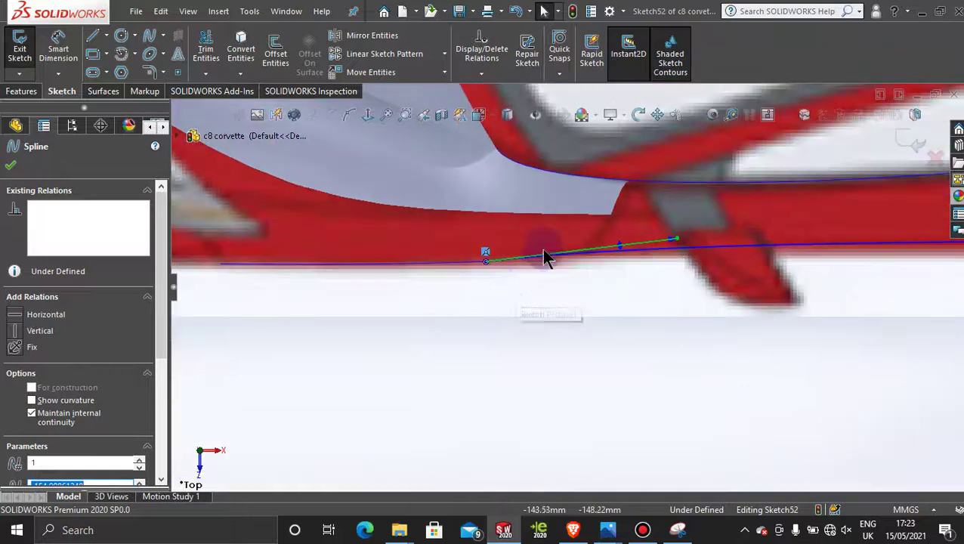
left_click_drag(821, 250, 536, 277)
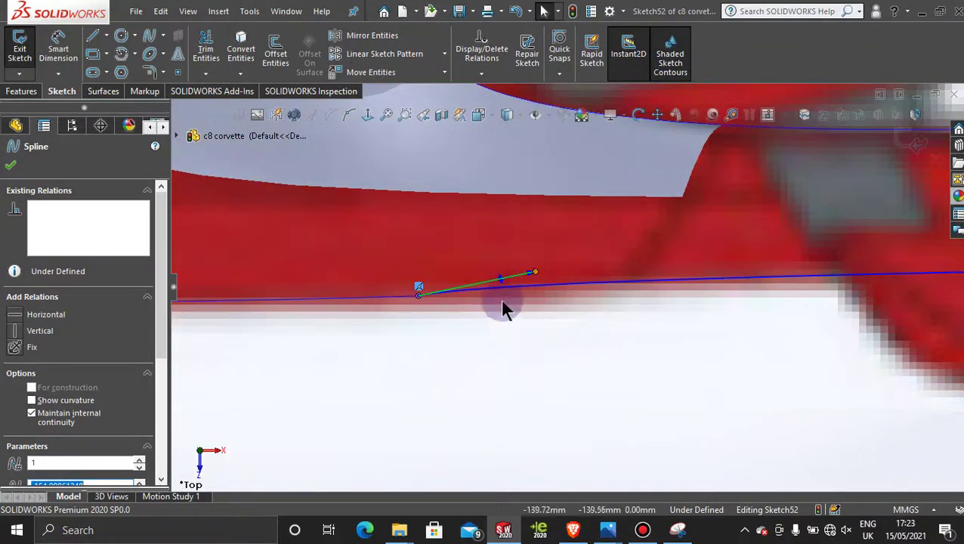
scroll(495, 312, "up", 5)
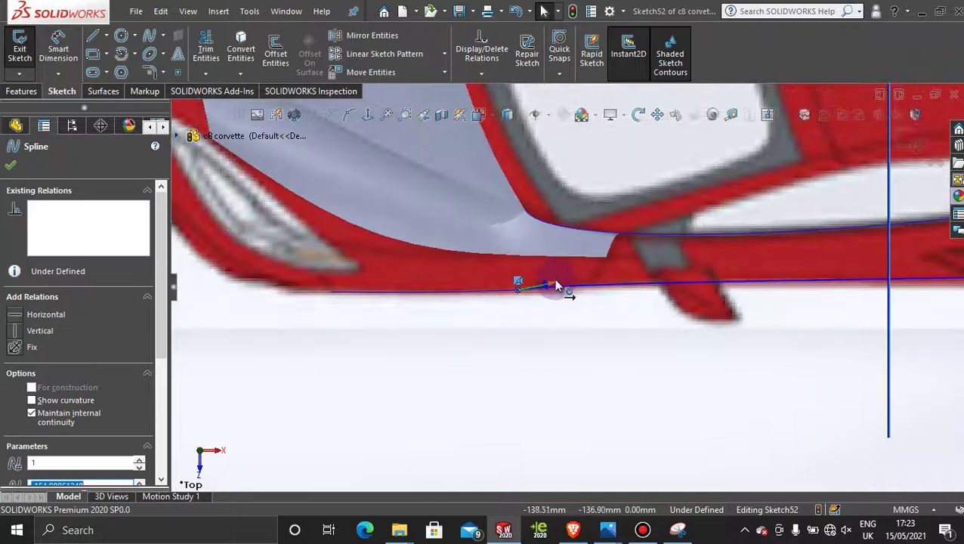
left_click_drag(557, 286, 534, 280)
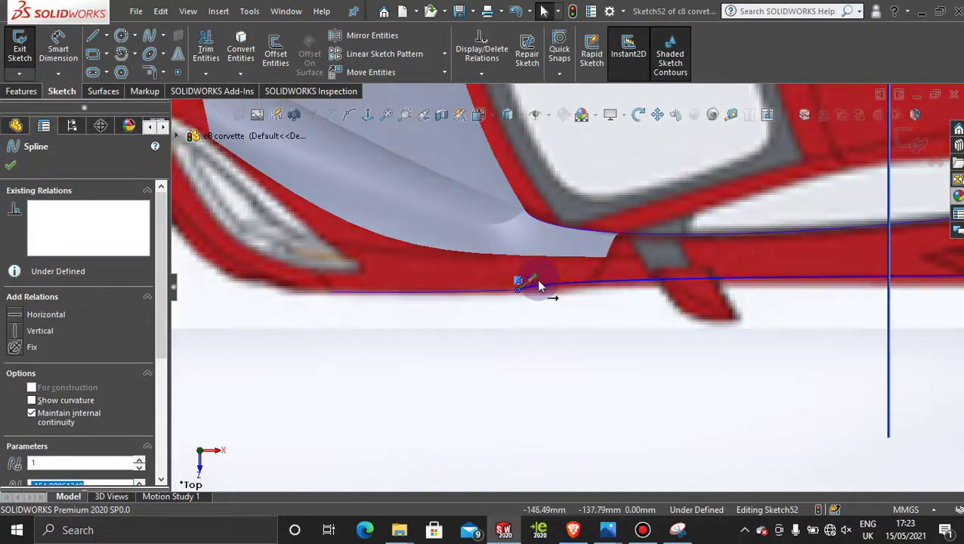
scroll(534, 281, "down", 3)
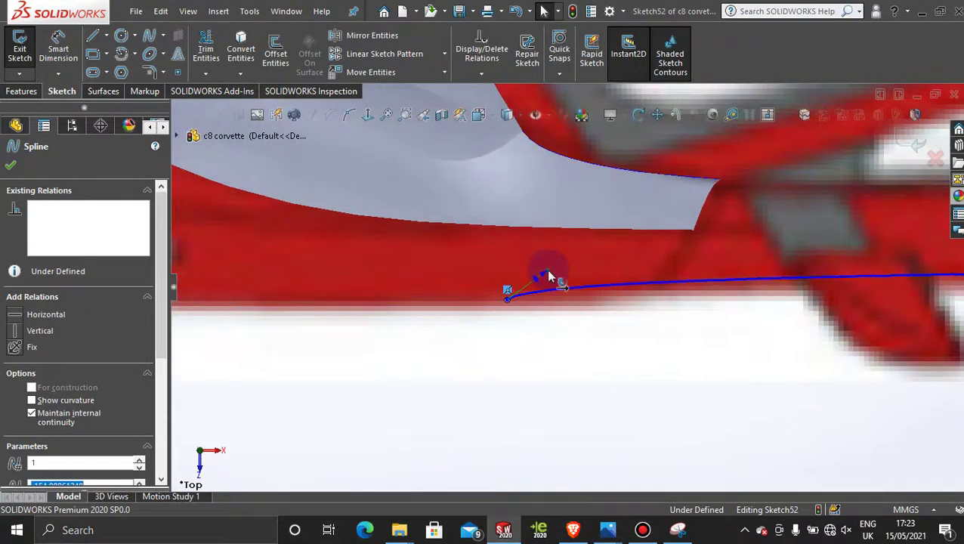
Step: Nudge the rear tangent handle outward toward the body-side outline, and select the front tangent handle
scroll(692, 309, "up", 3)
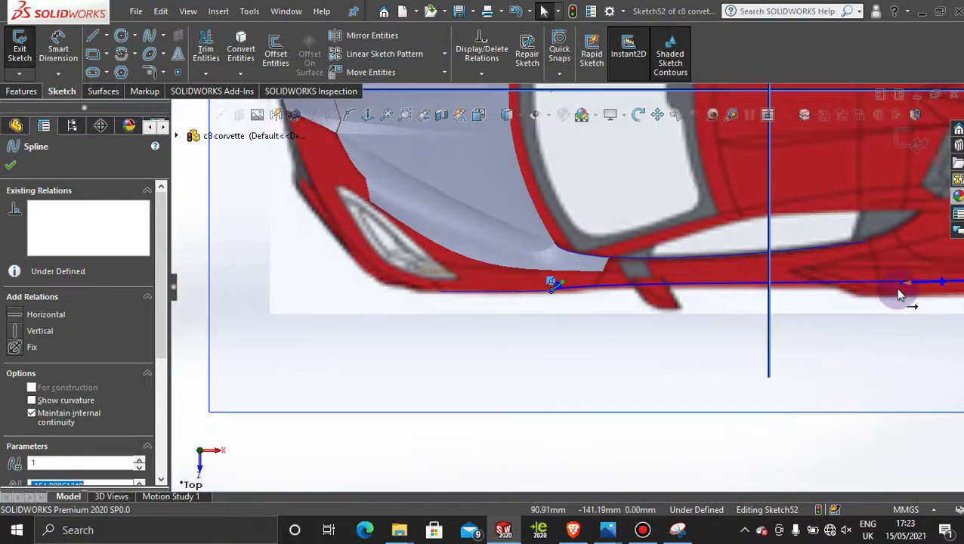
left_click_drag(902, 291, 899, 295)
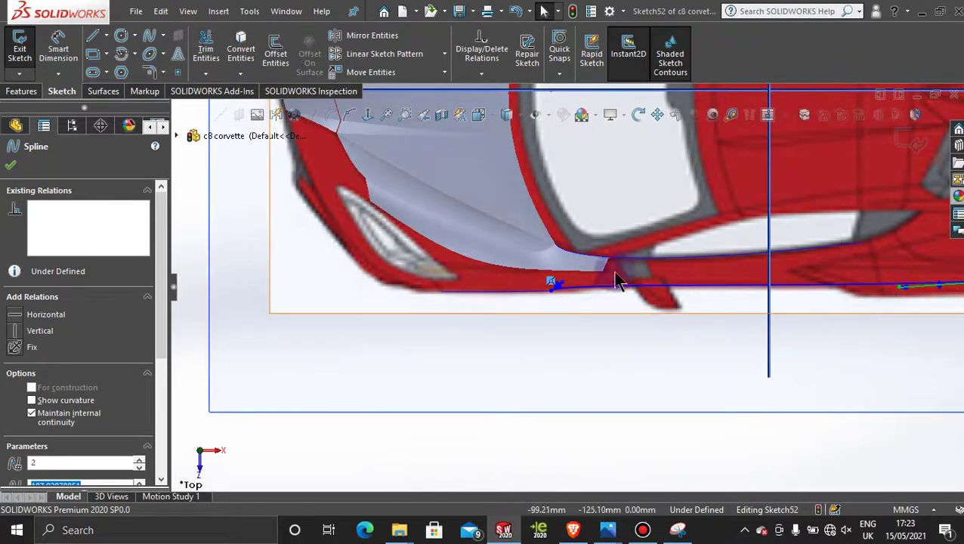
scroll(616, 274, "down", 5)
left_click(503, 306)
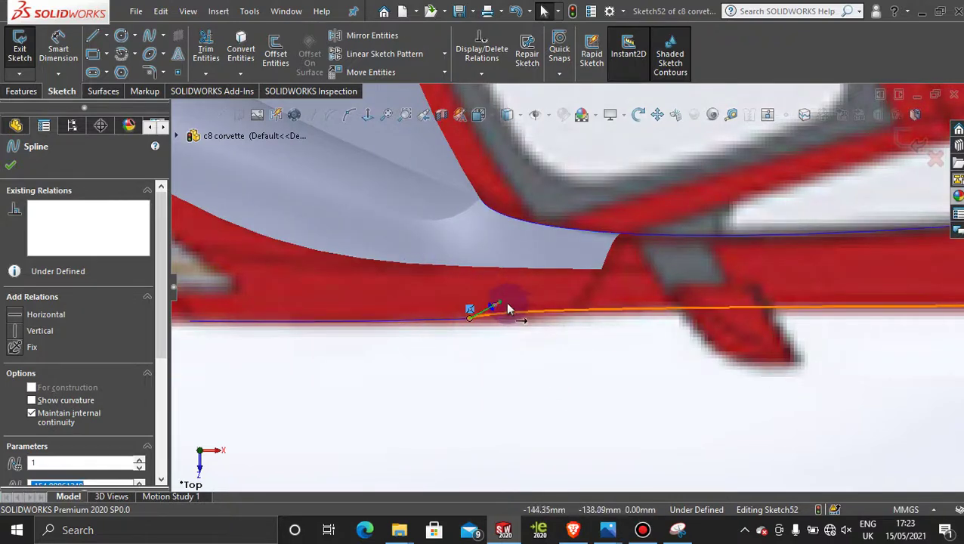
Step: Switch to Photos to examine the body side in the C8 Generation side-view picture, and return to the SOLIDWORKS sketch
mouse_move(616, 529)
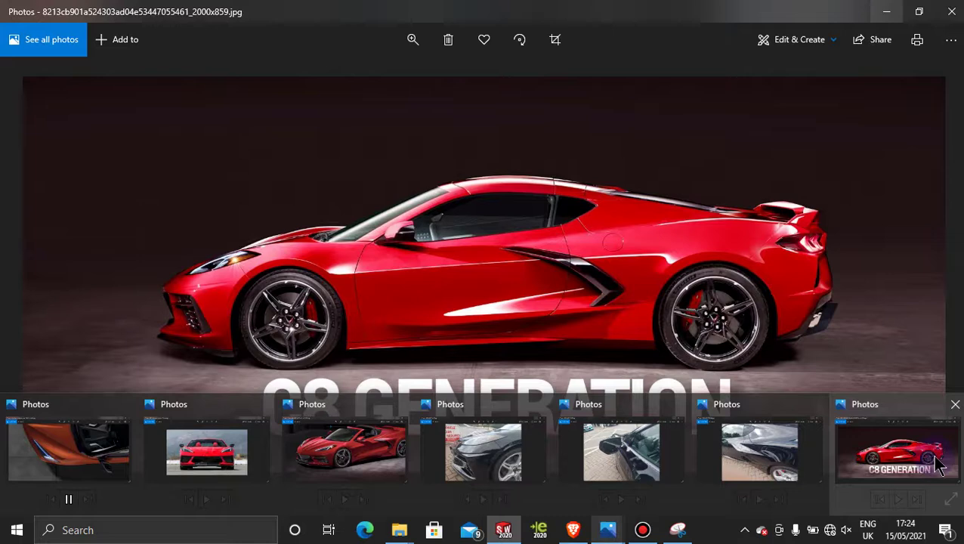
left_click(897, 450)
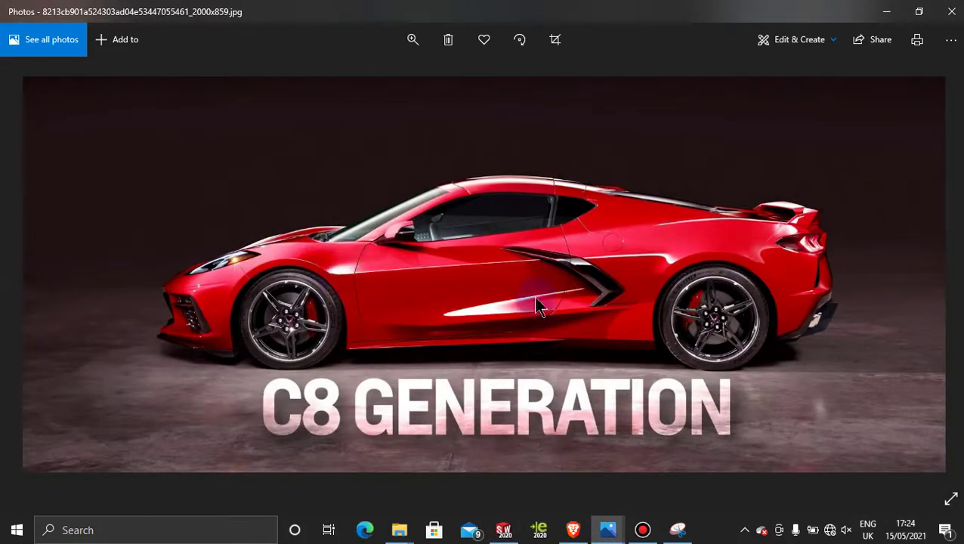
left_click(886, 11)
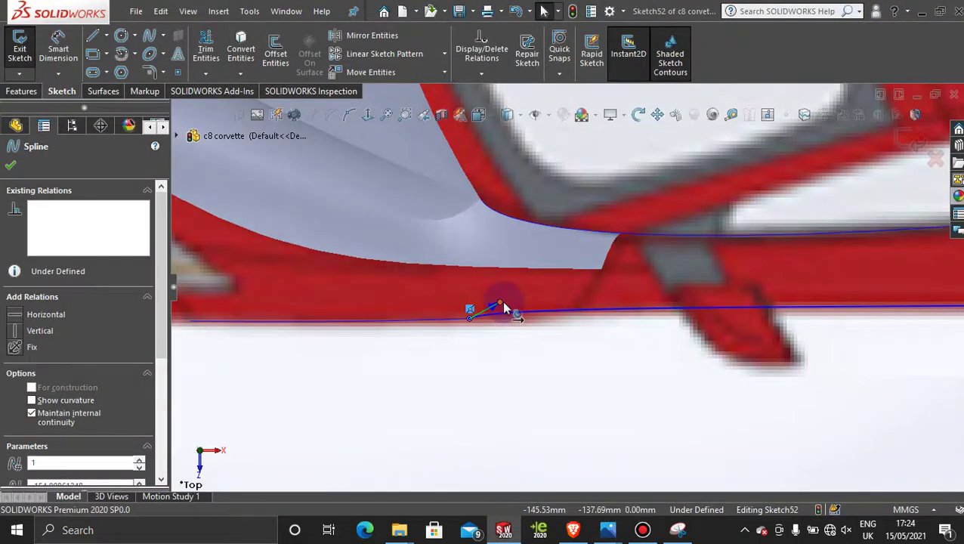
Step: Nudge the rear tangent handle slightly inward and move the spline's rear endpoint to about X 189.32, Y -136.24 mm
scroll(854, 344, "up", 5)
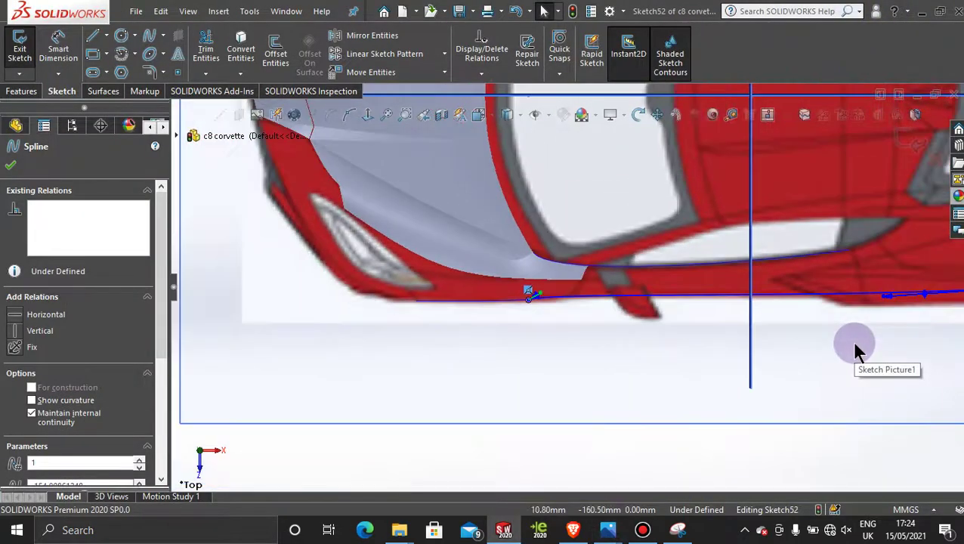
scroll(855, 345, "up", 3)
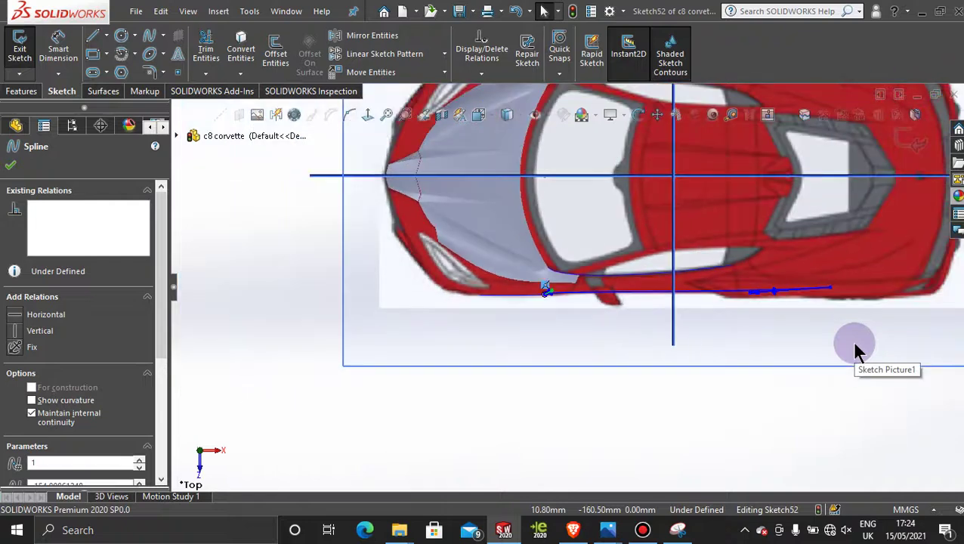
scroll(729, 299, "down", 4)
left_click(724, 296)
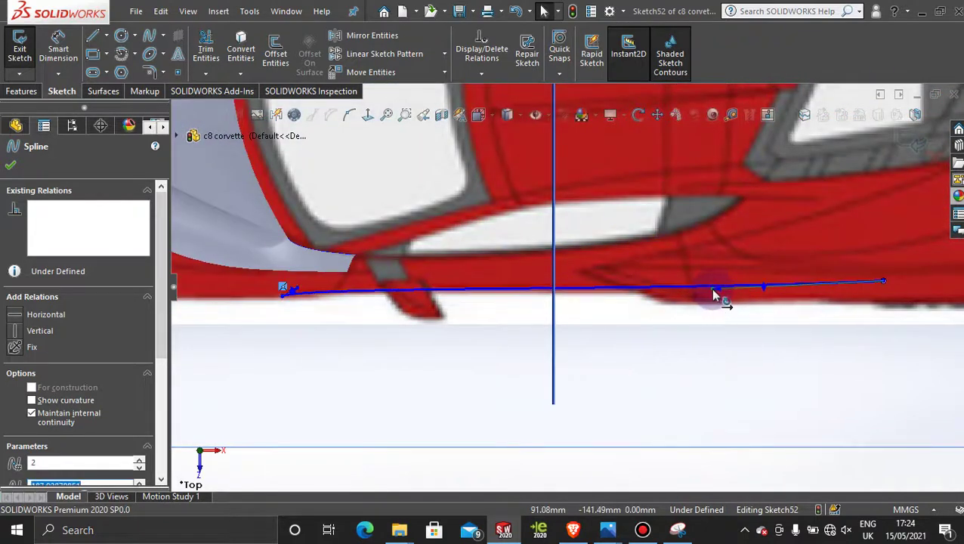
left_click_drag(713, 289, 713, 286)
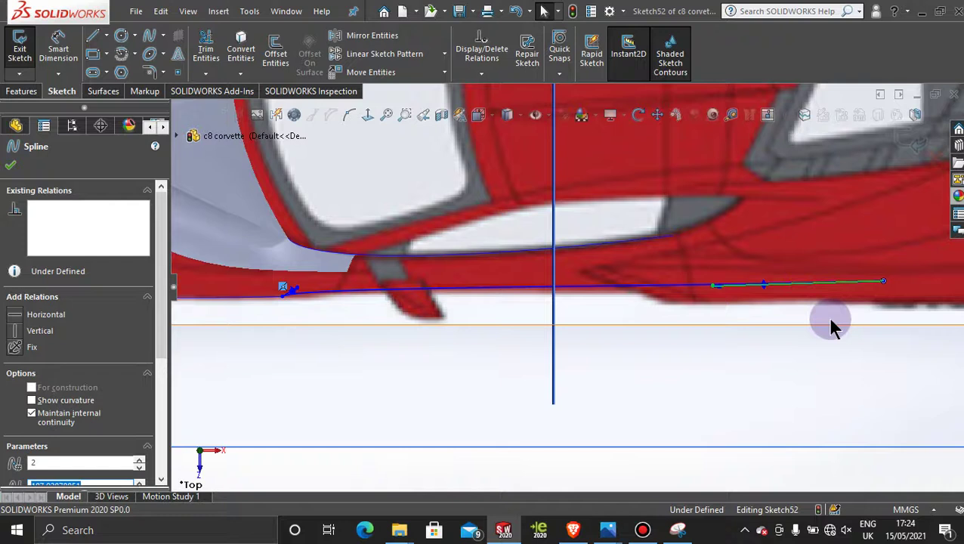
left_click(889, 291)
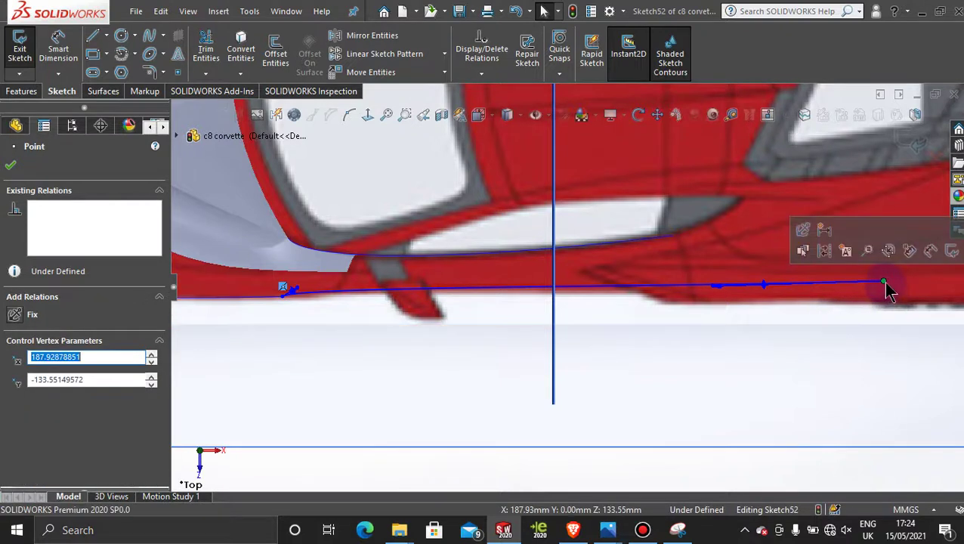
mouse_move(885, 295)
left_mouse_down()
mouse_move(888, 276)
mouse_move(887, 288)
left_mouse_up()
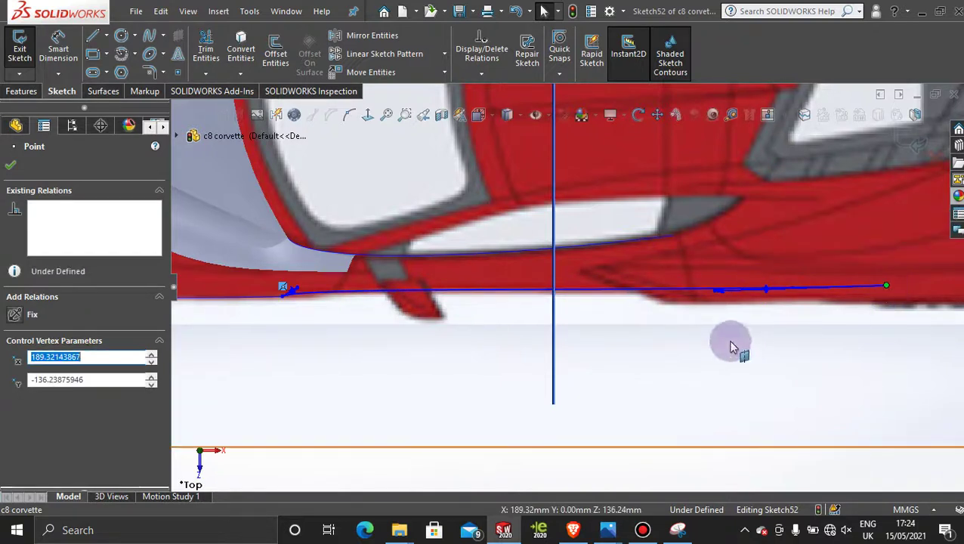
Step: Fine-tune the spline's rear tangent handle along the body-side outline and finish the top-view sketch
left_click(714, 294)
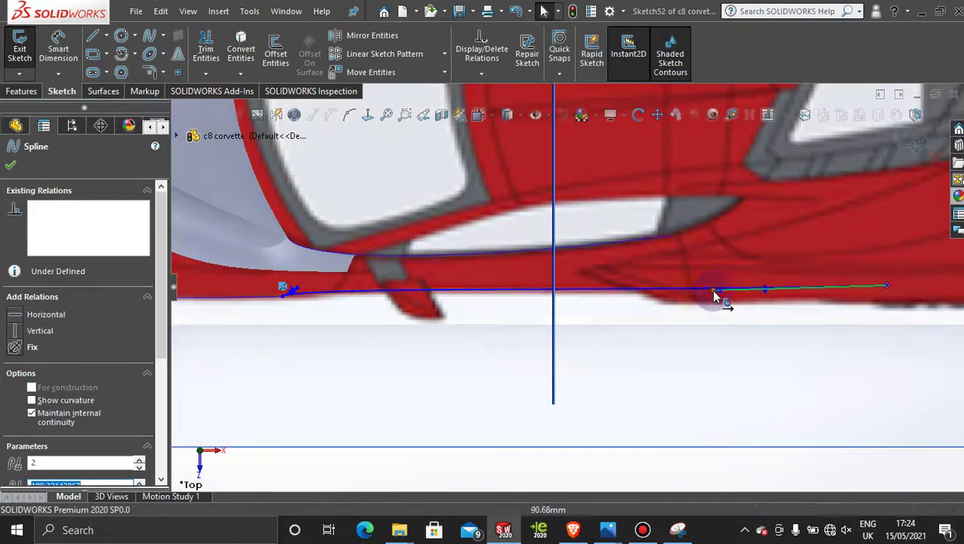
scroll(305, 298, "down", 2)
scroll(305, 298, "up", 3)
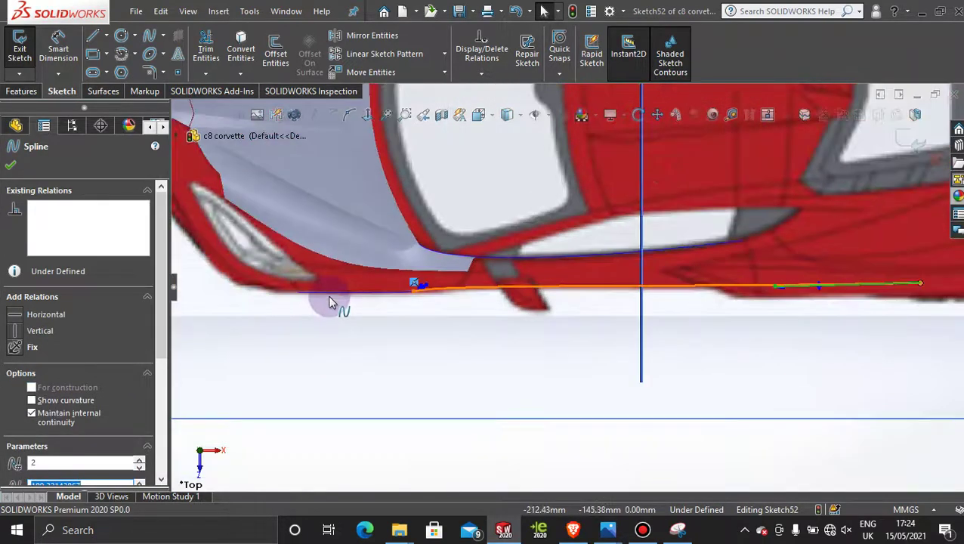
scroll(329, 302, "up", 3)
left_click(898, 132)
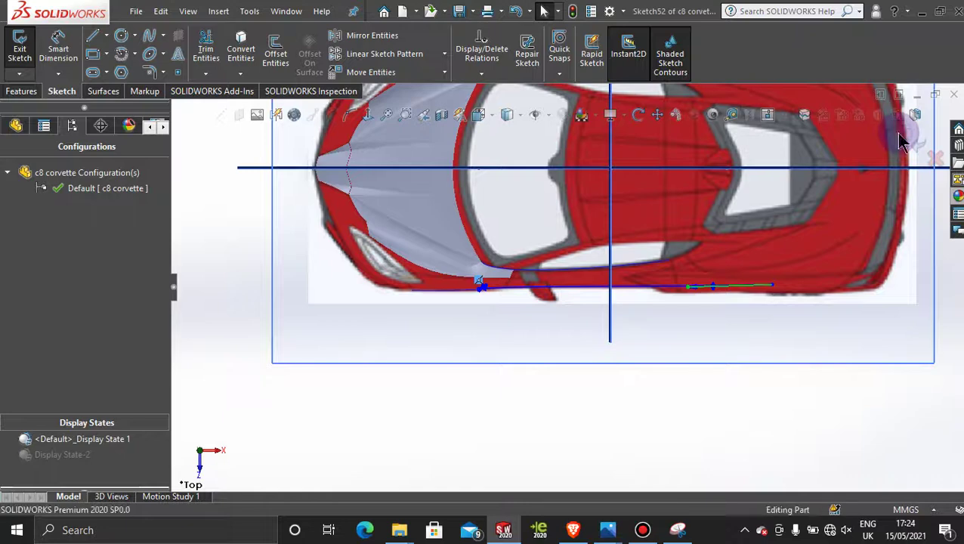
Step: Create a Sketch on sketch projected curve from the side-view and top-view body-side sketches, and activate Display State-2
middle_click_drag(716, 417, 726, 295)
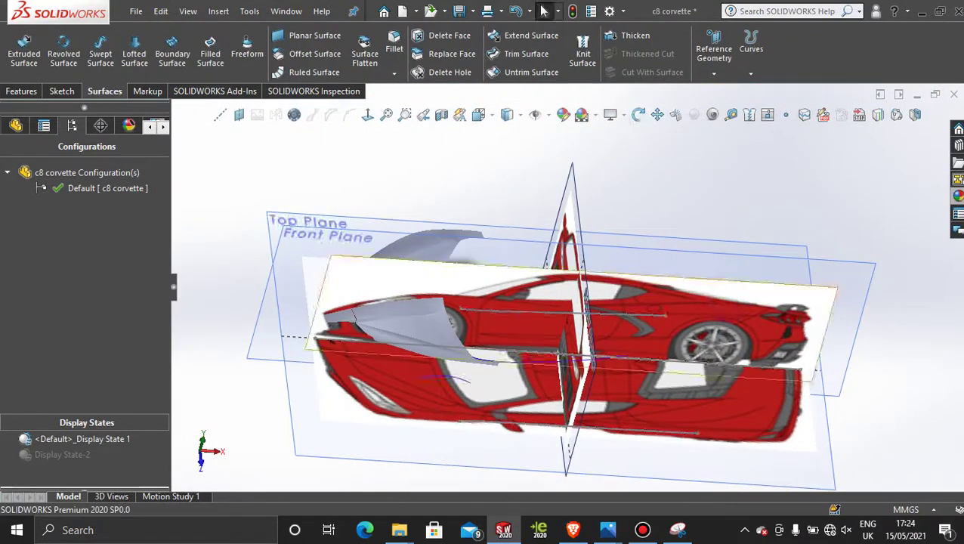
left_click(878, 115)
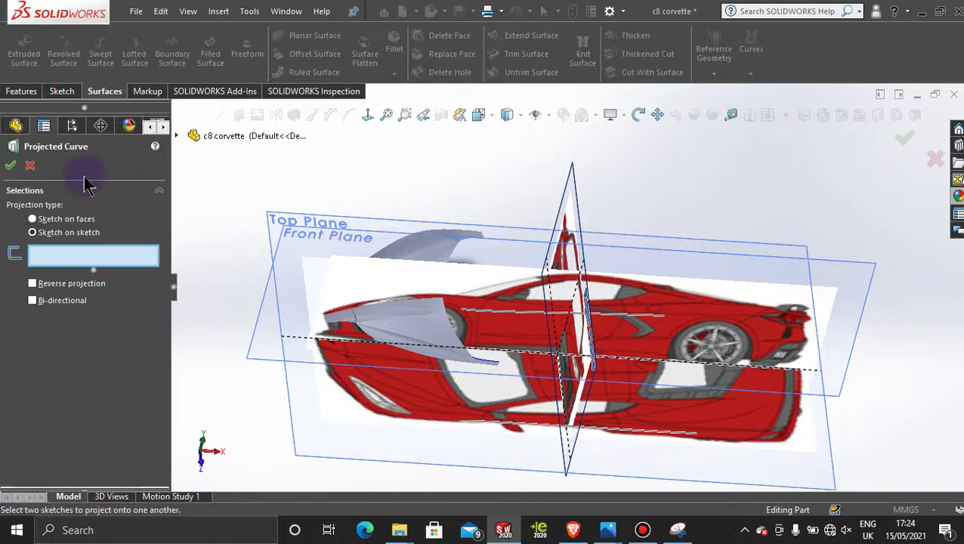
left_click(619, 319)
left_click(614, 434)
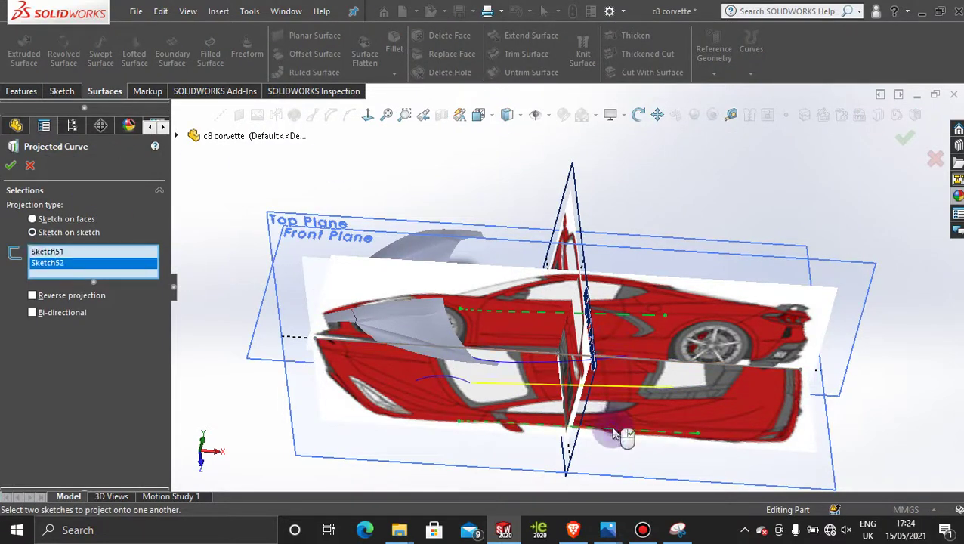
left_click(10, 165)
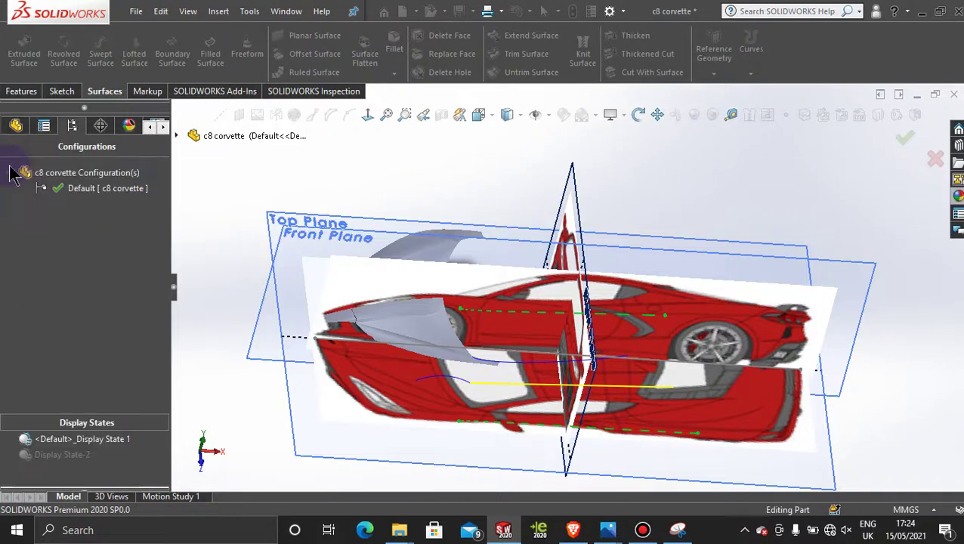
left_click(818, 179)
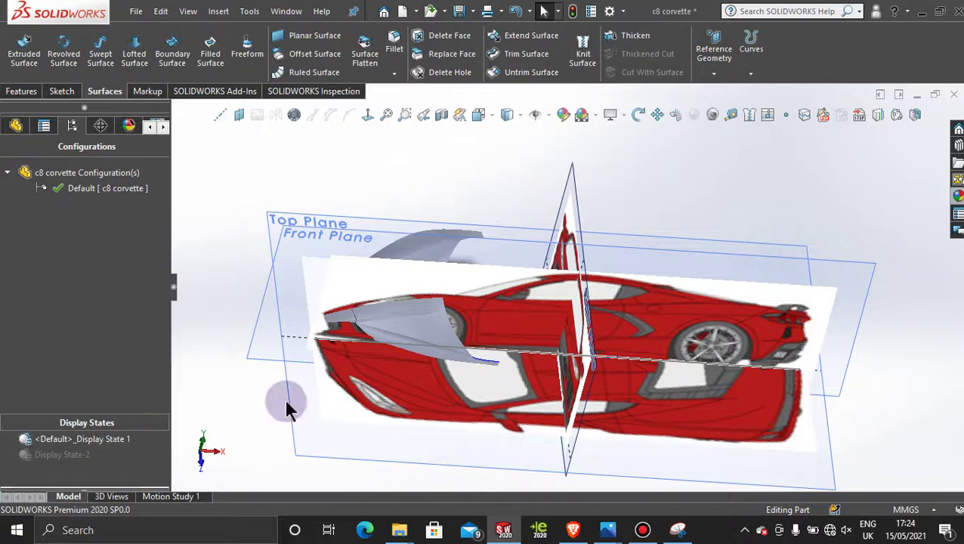
double_click(55, 456)
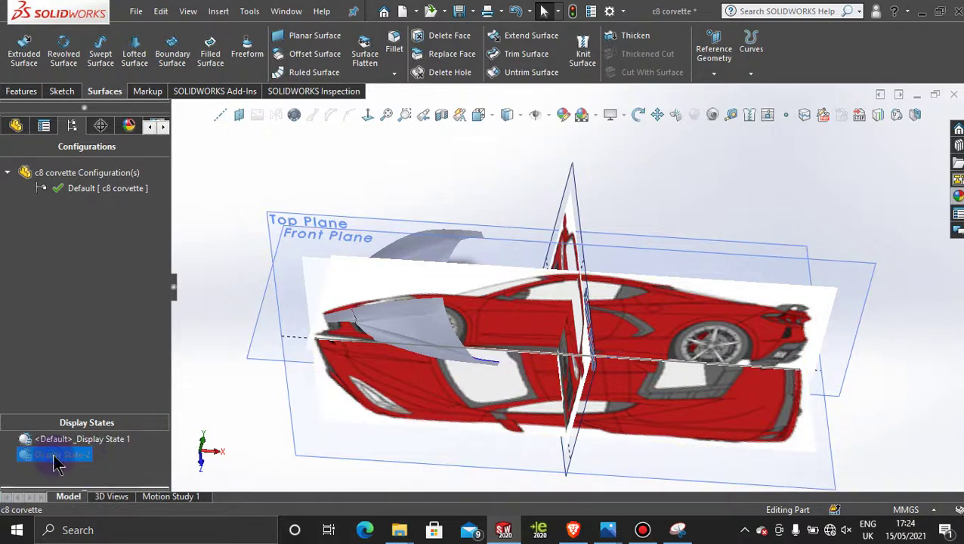
Step: Examine the projected body-side curve against the hood surface in the Top and Front views and around the front wheel arch
middle_click_drag(504, 409, 542, 459)
scroll(559, 428, "down", 3)
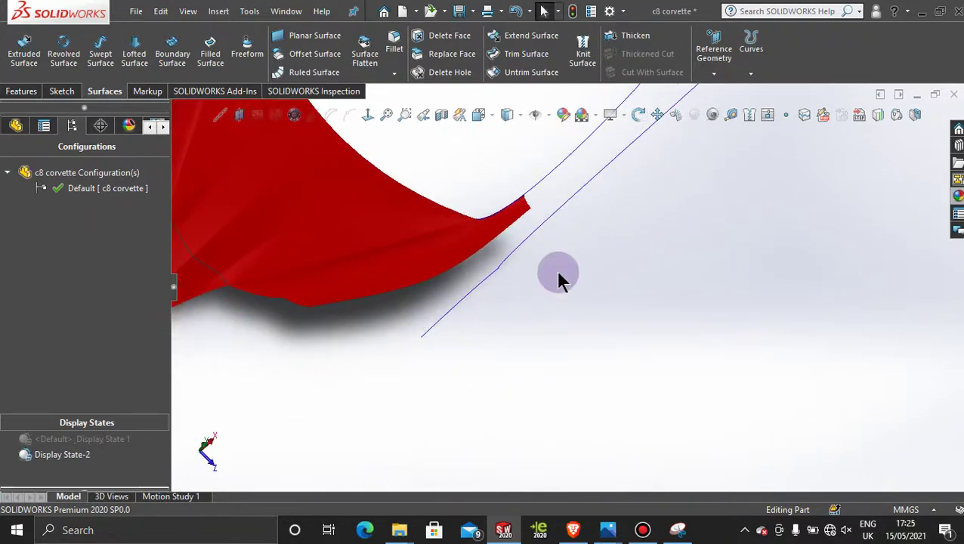
key("space")
left_click(451, 301)
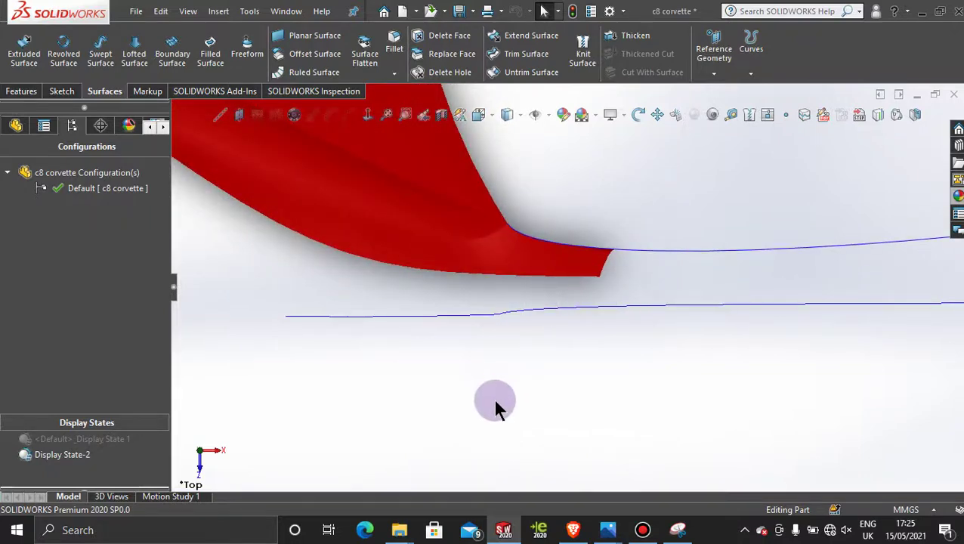
middle_click_drag(495, 400, 511, 269)
scroll(512, 358, "up", 7)
middle_click_drag(512, 373, 512, 378)
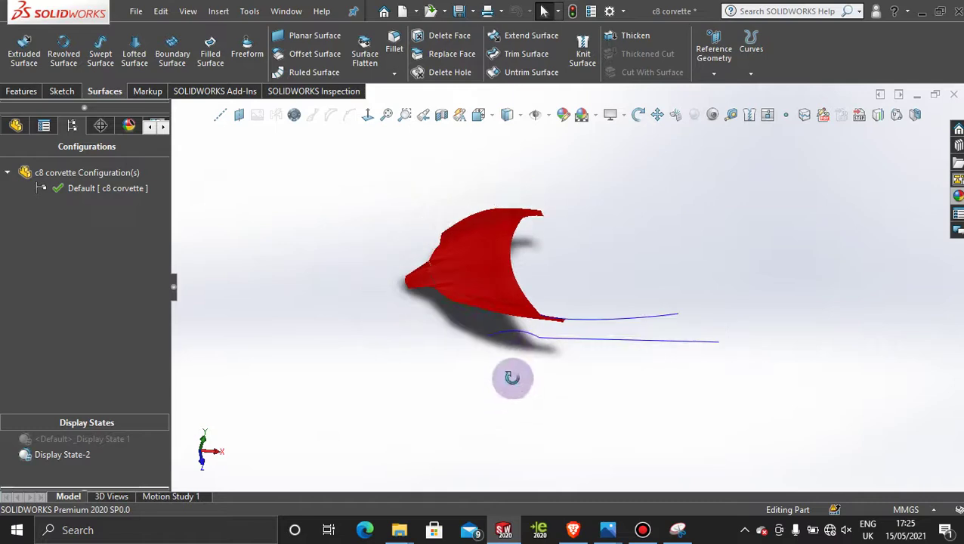
key("space")
left_click(511, 342)
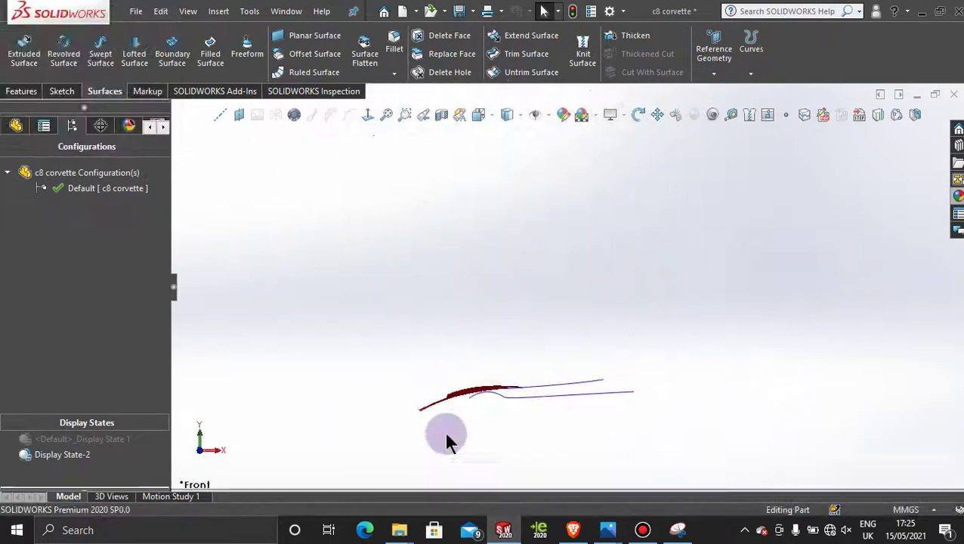
scroll(446, 436, "down", 5)
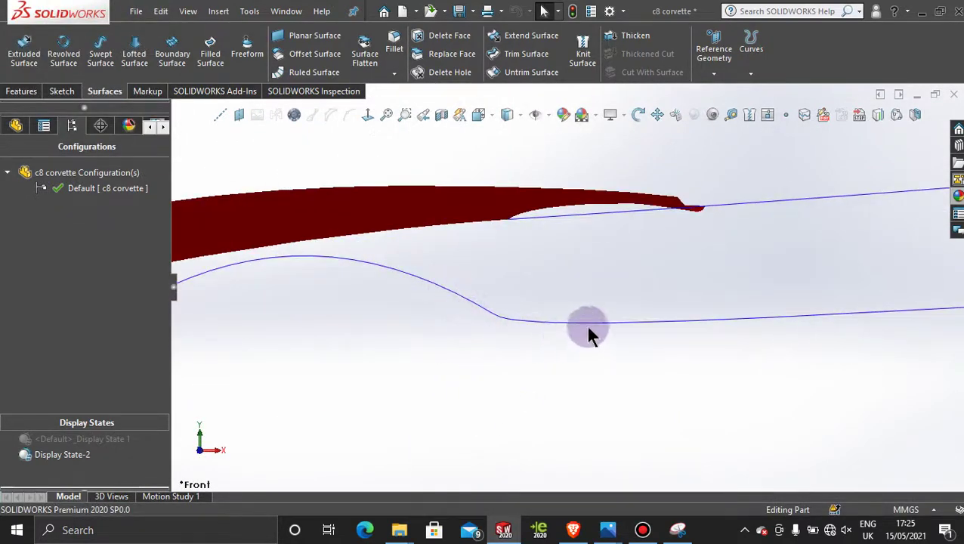
middle_click_drag(525, 383, 528, 344)
left_click(445, 279)
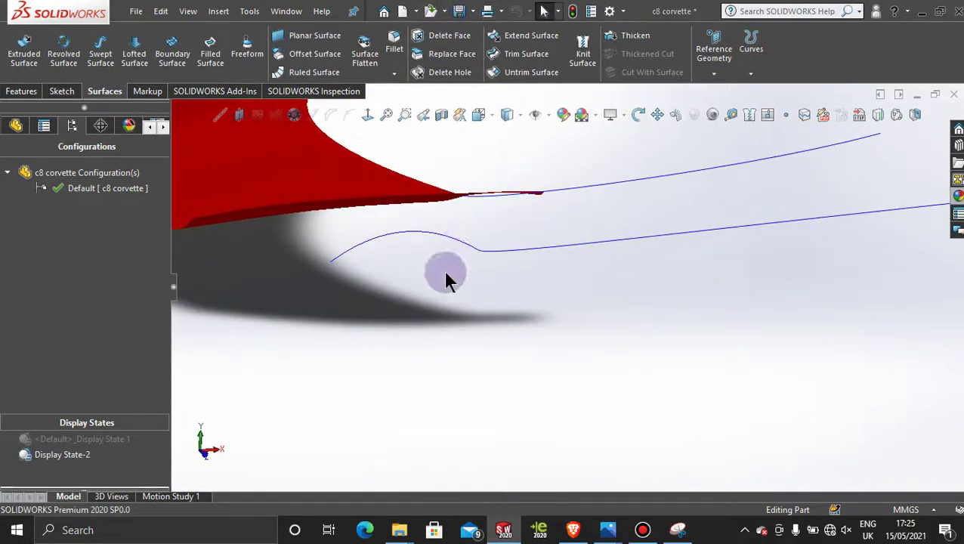
scroll(468, 257, "down", 2)
scroll(465, 309, "up", 1)
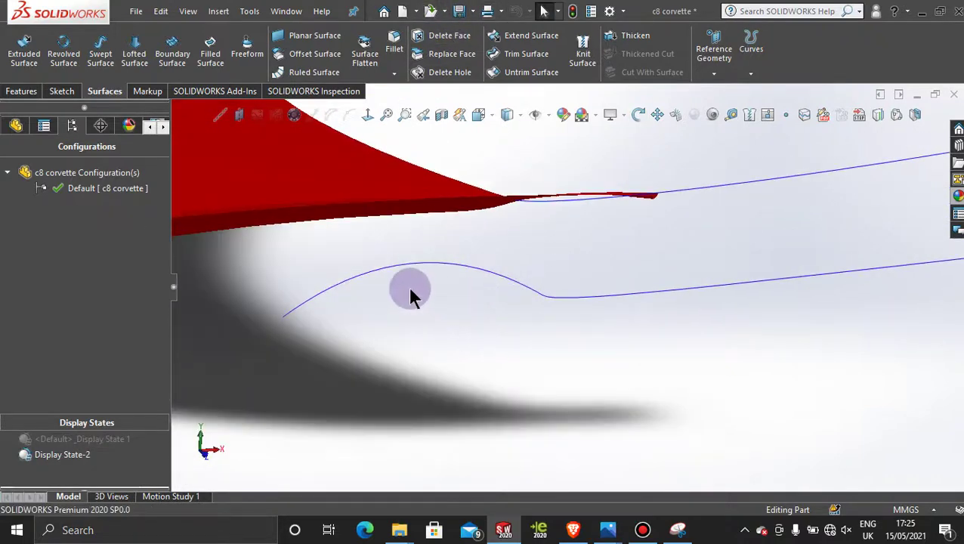
scroll(410, 290, "down", 2)
left_click(467, 205)
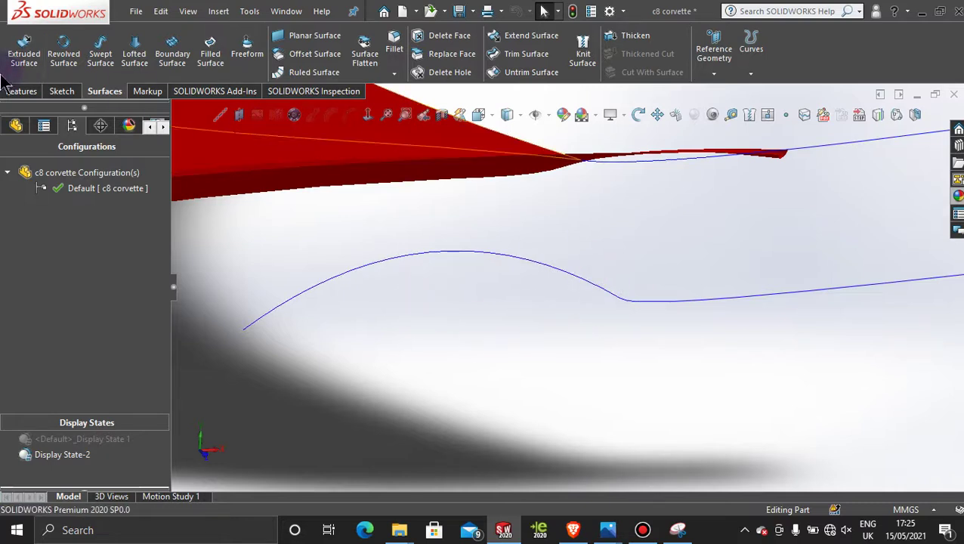
Step: Start a 3D sketch and trace a spline over the projected curve from its front end to just past the wheel arch's peak
left_click(62, 91)
left_click(22, 74)
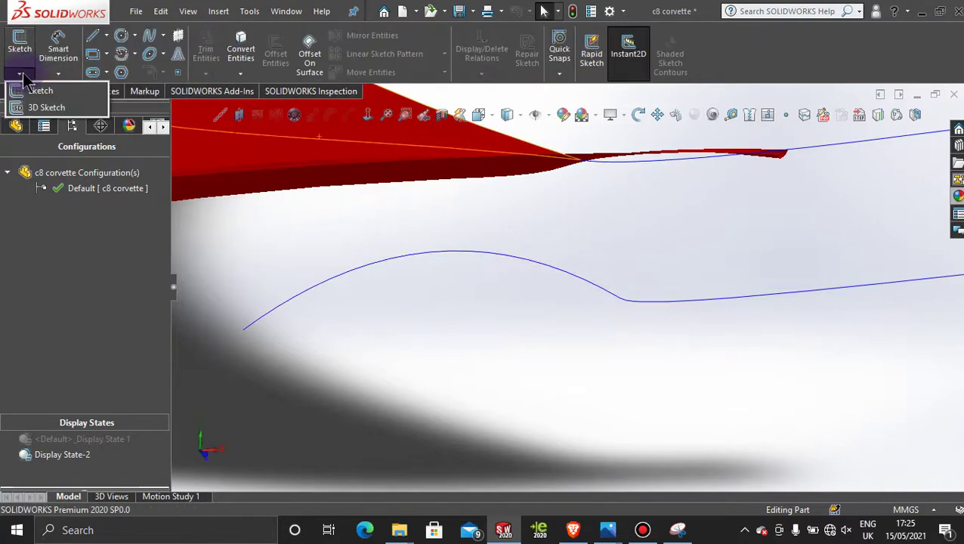
left_click(34, 104)
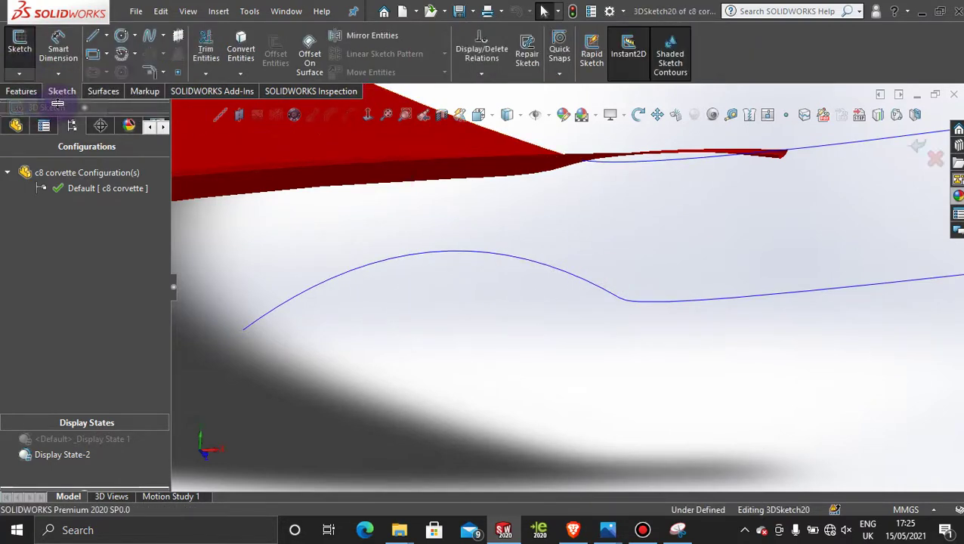
left_click(151, 40)
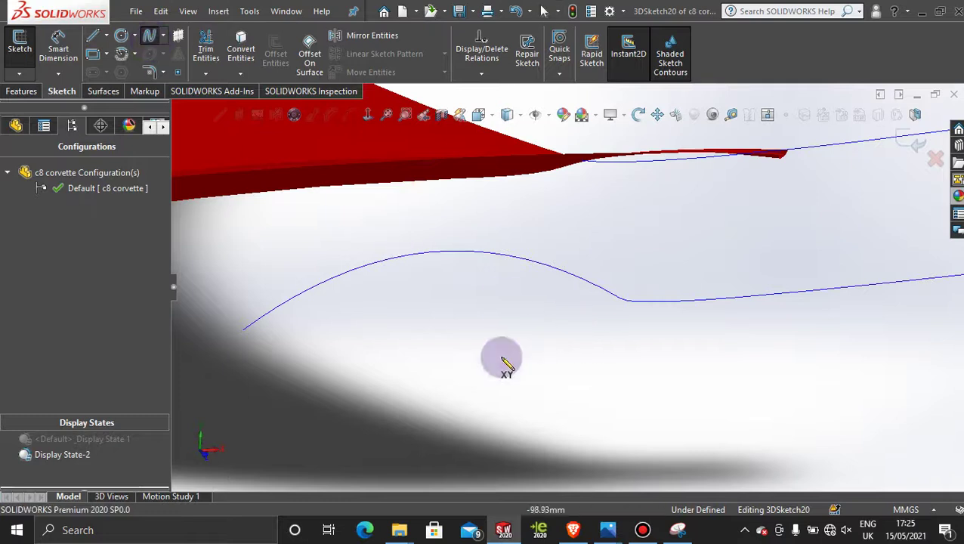
left_click(243, 332)
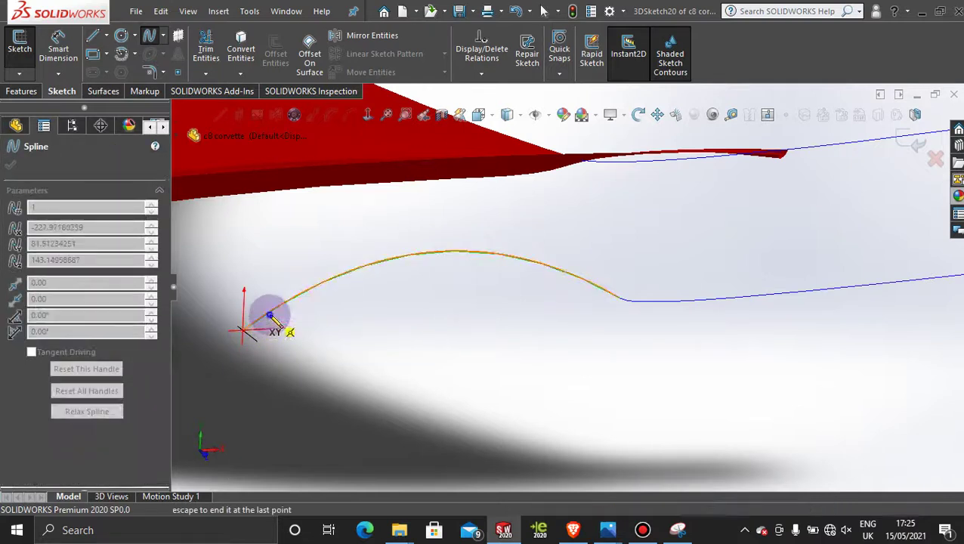
scroll(317, 308, "down", 2)
left_click(313, 288)
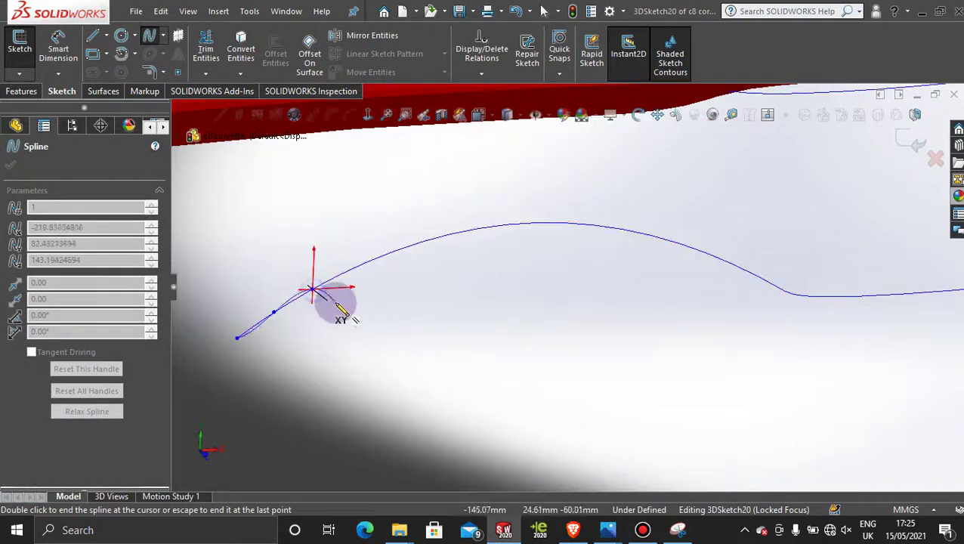
left_click(349, 270)
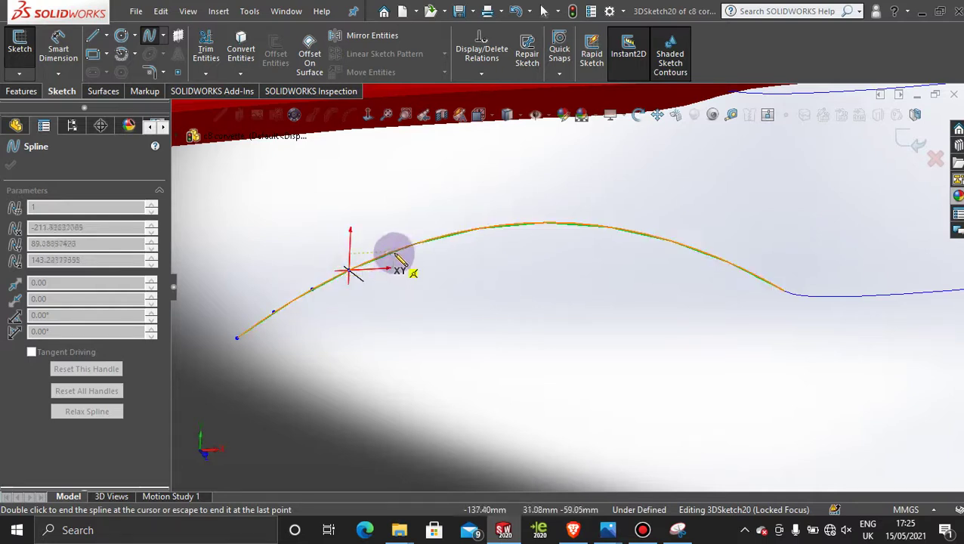
left_click(393, 251)
left_click(466, 229)
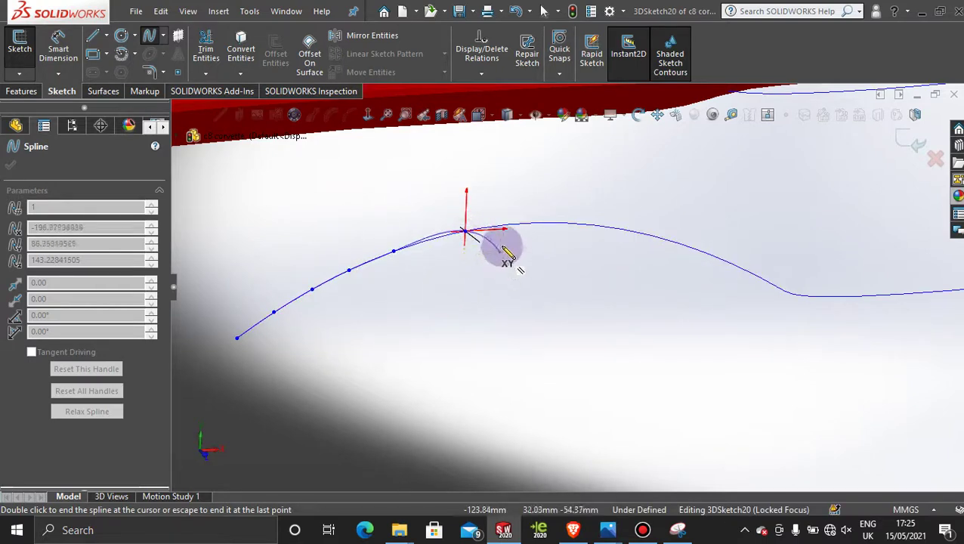
left_click(510, 227)
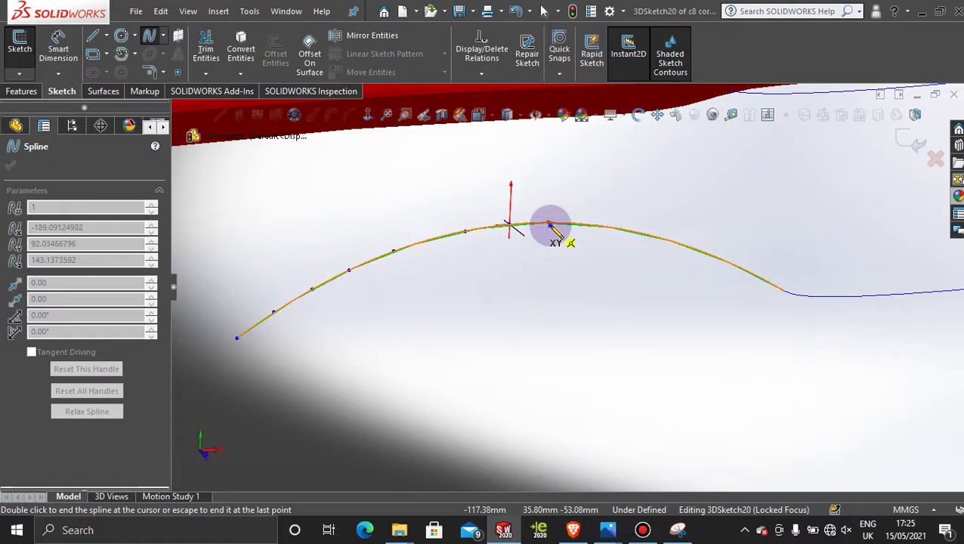
left_click(550, 224)
left_click(589, 224)
Step: Continue the 3D spline down the rear side of the wheel arch and through the bend into the straight body side
scroll(710, 270, "up", 2)
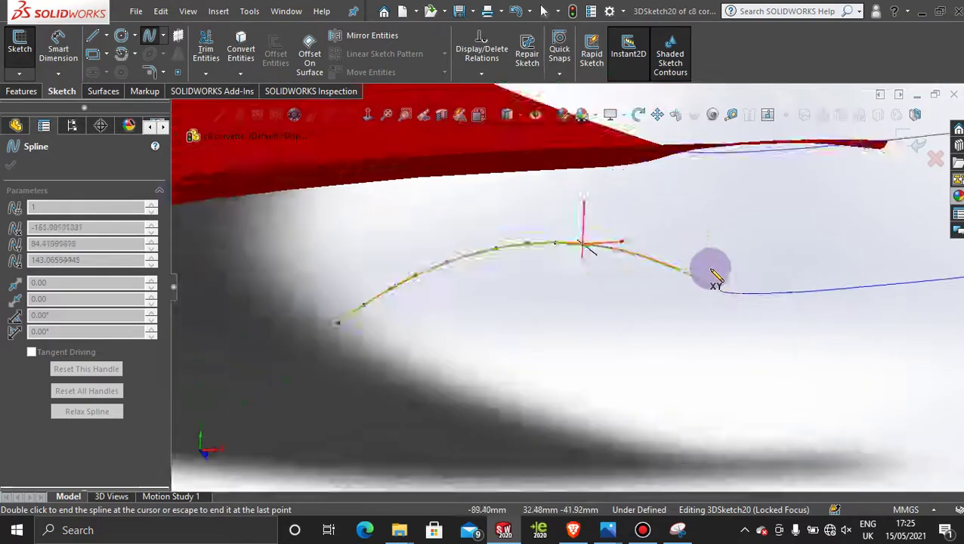
scroll(710, 270, "up", 2)
scroll(664, 280, "down", 4)
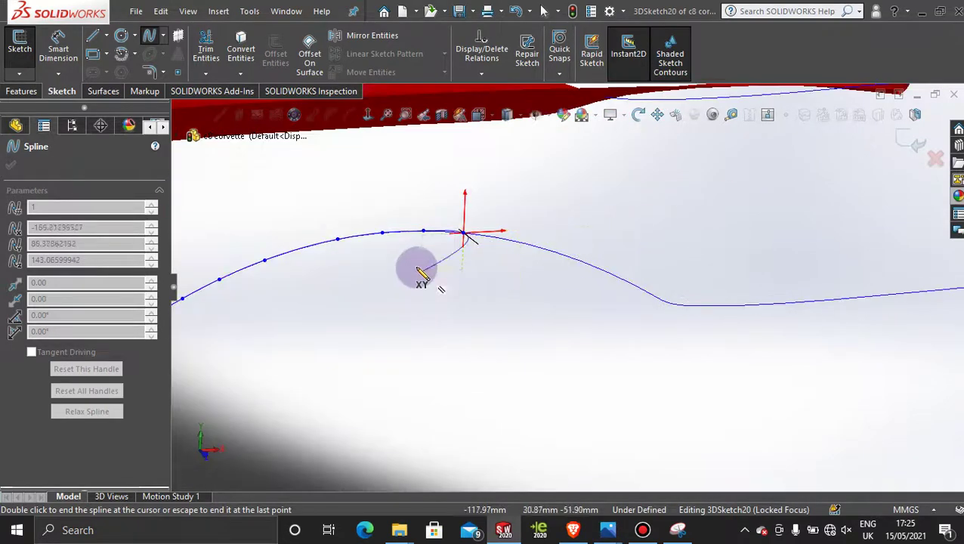
left_click(537, 247)
left_click(585, 263)
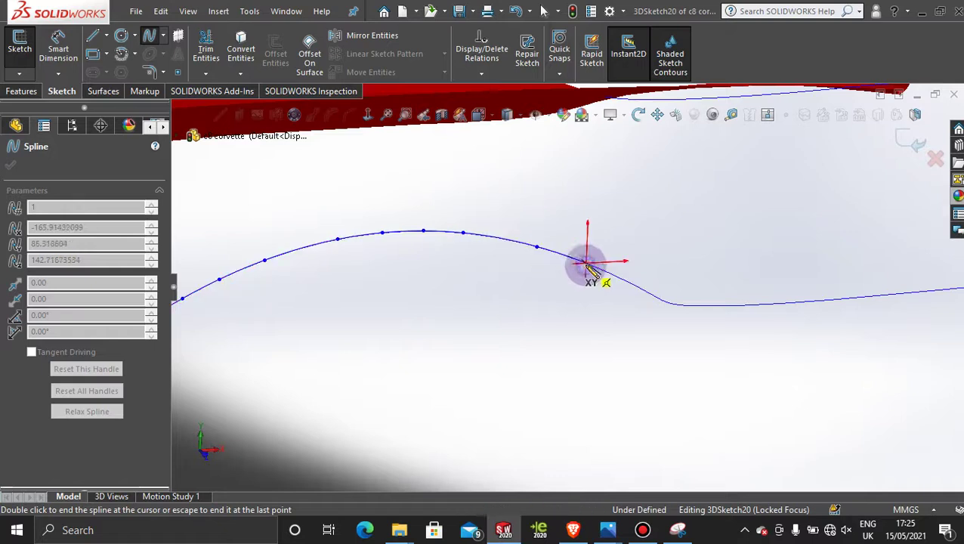
left_click(631, 283)
left_click(650, 291)
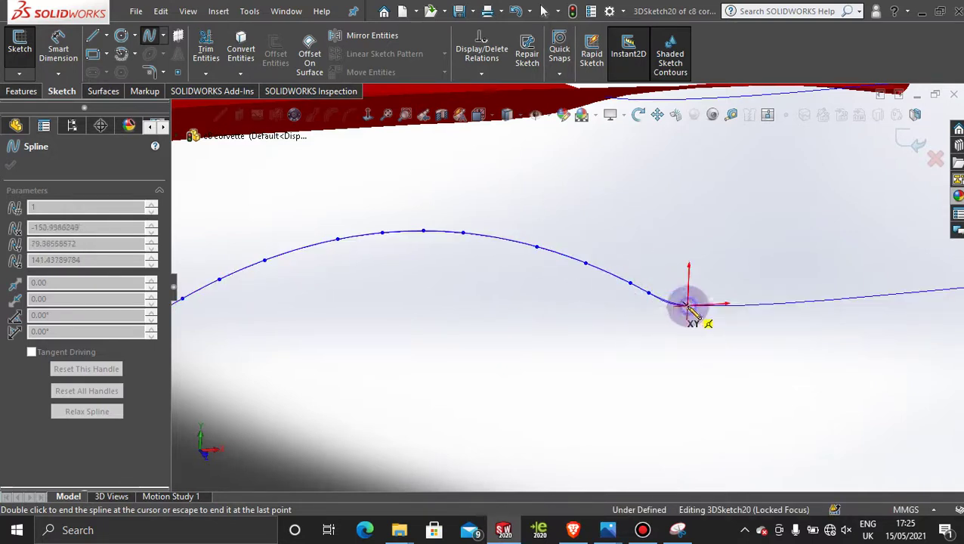
left_click(716, 306)
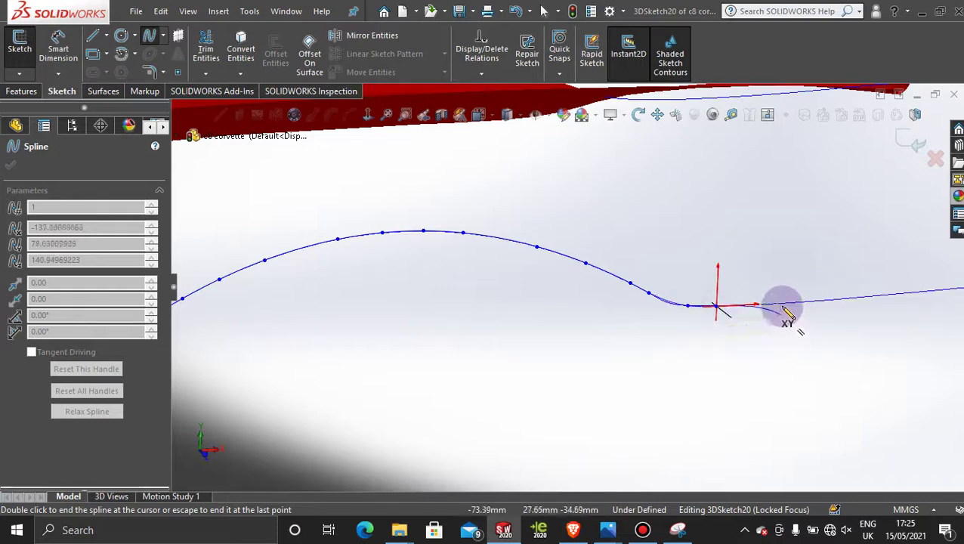
Step: Extend the 3D spline along the straight body side to just short of the projected curve's rear end, and end it there
middle_click_drag(786, 310, 745, 278)
left_click(745, 275)
left_click(794, 269)
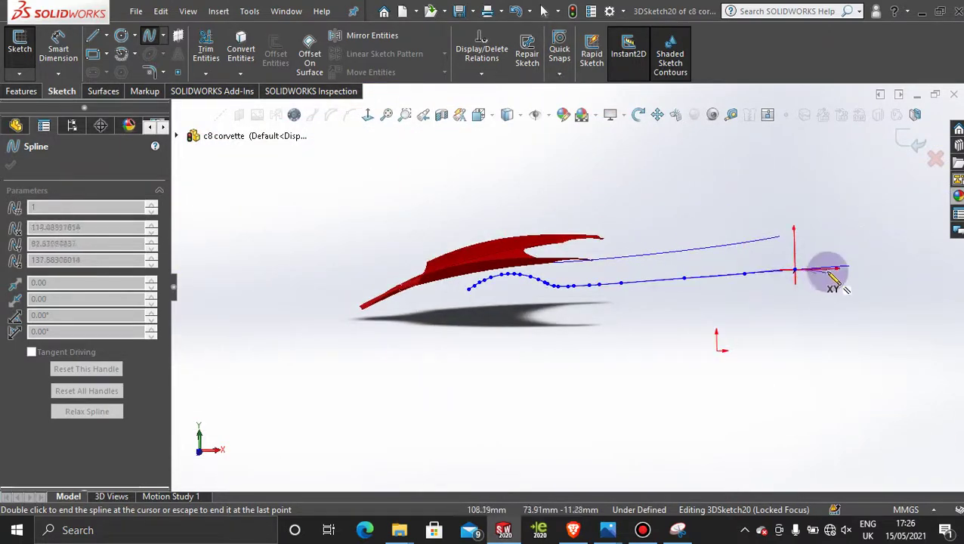
left_click(828, 269)
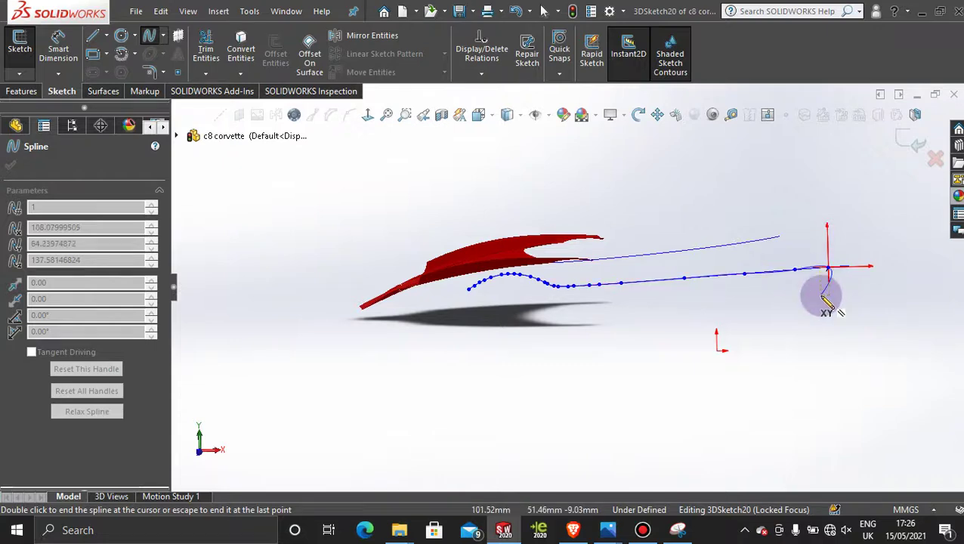
key("Escape")
scroll(469, 292, "down", 5)
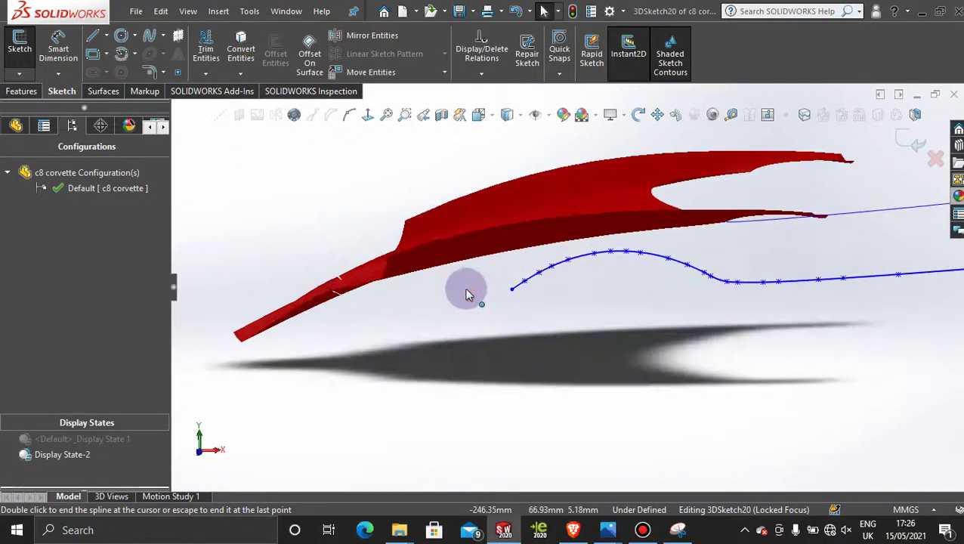
left_click(604, 280)
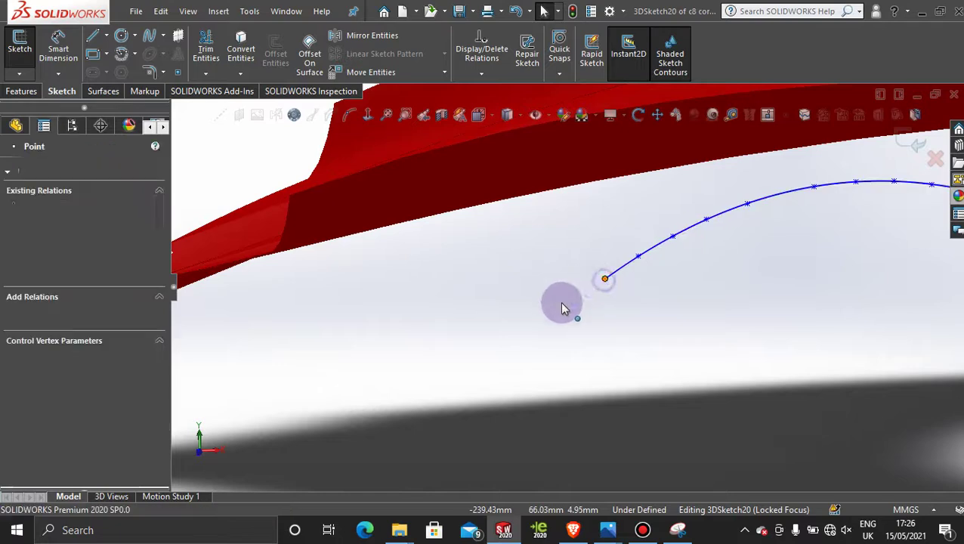
left_click(649, 311)
scroll(755, 272, "up", 5)
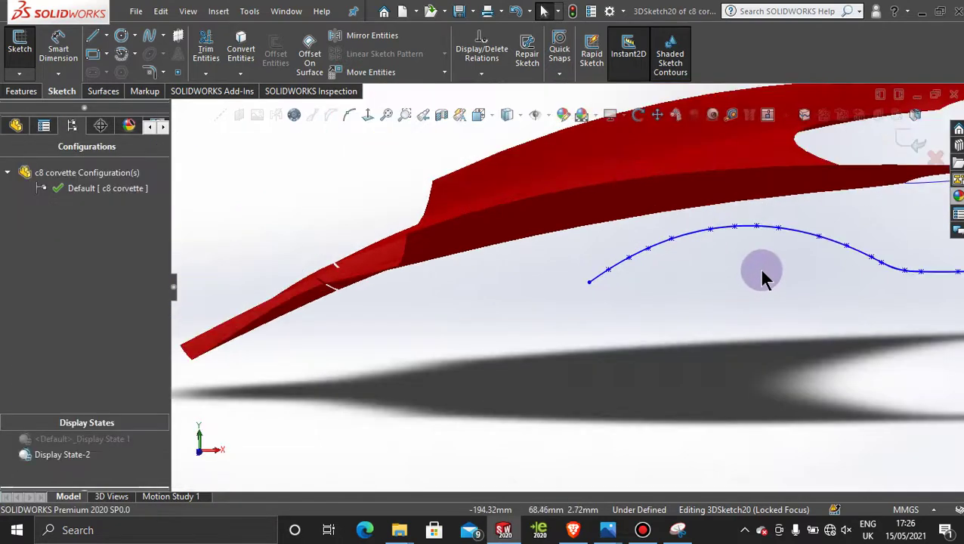
Step: Exit the 3D sketch and hide the projected body-side curve that extends past the traced spline's rear end
scroll(777, 313, "up", 5)
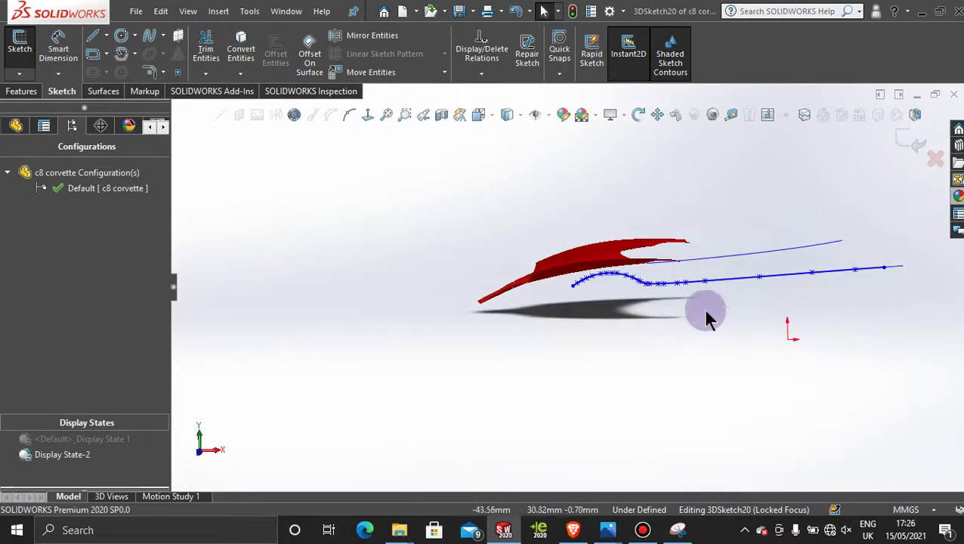
mouse_move(704, 315)
middle_mouse_down()
mouse_move(693, 303)
mouse_move(694, 313)
mouse_move(710, 302)
middle_mouse_up()
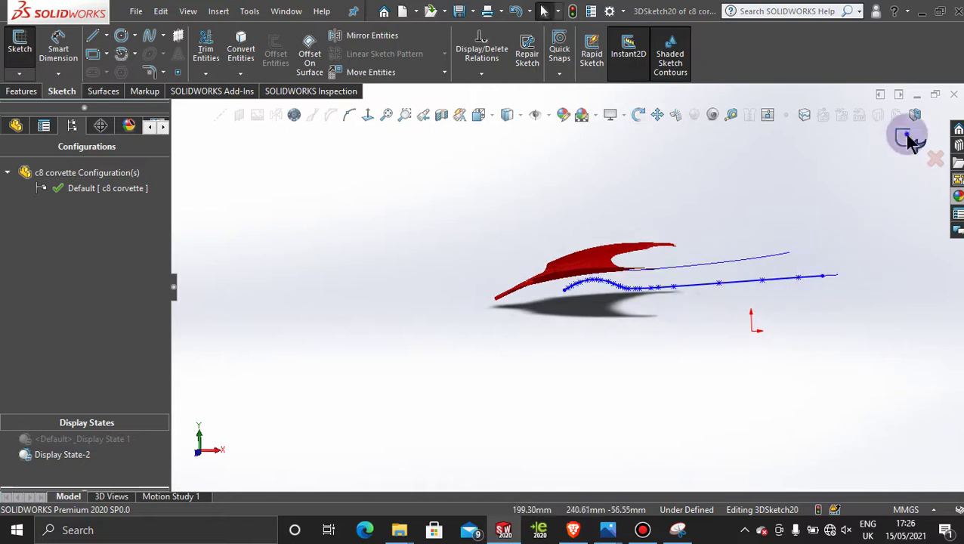
left_click(912, 138)
left_click(841, 186)
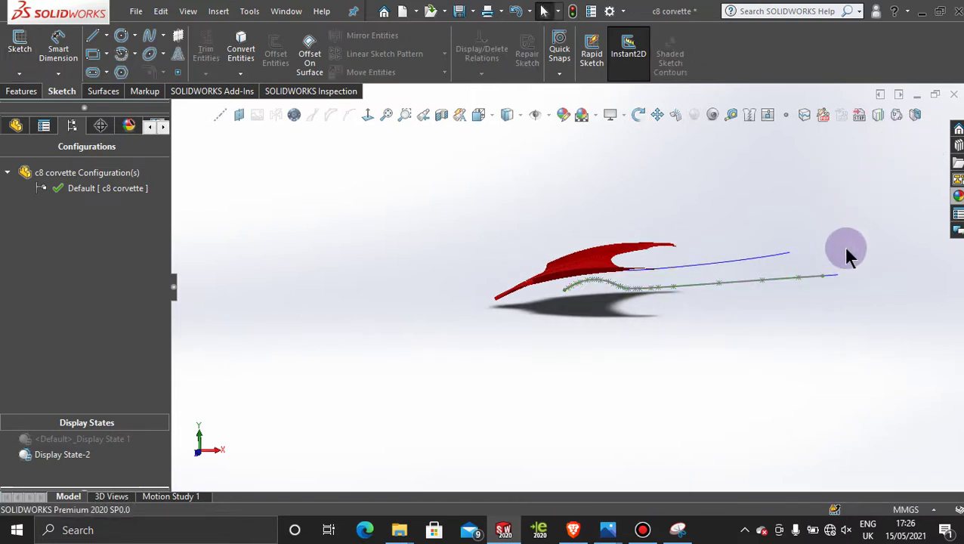
scroll(836, 284, "down", 3)
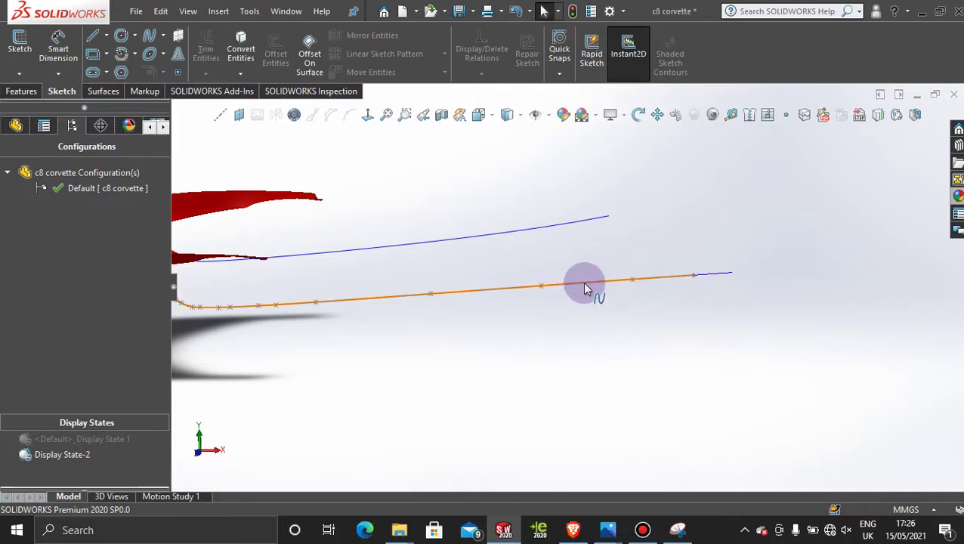
right_click(727, 278)
left_click(751, 251)
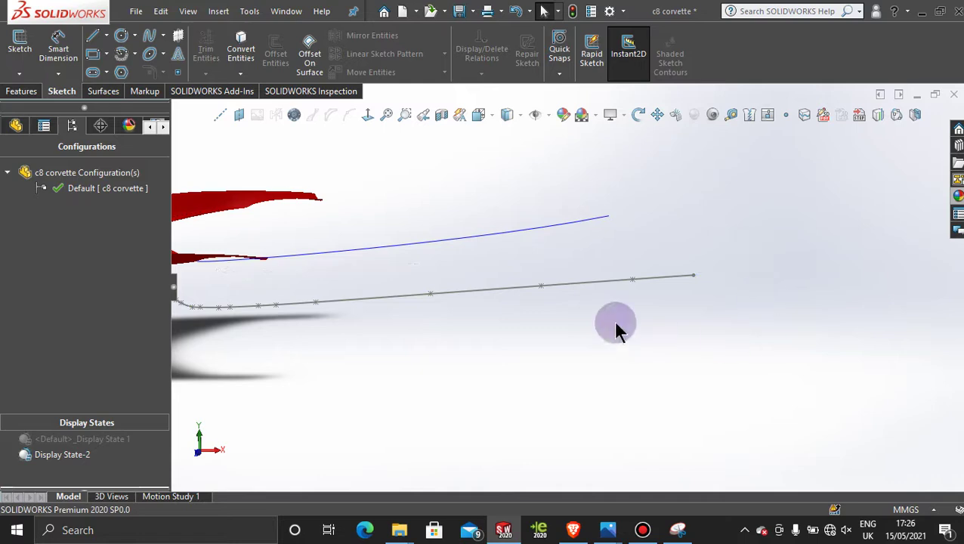
Step: Hide the leftover curve running beside the traced spline at the bend behind the front wheel arch
scroll(609, 327, "up", 3)
middle_click_drag(405, 318, 623, 241)
scroll(419, 337, "down", 3)
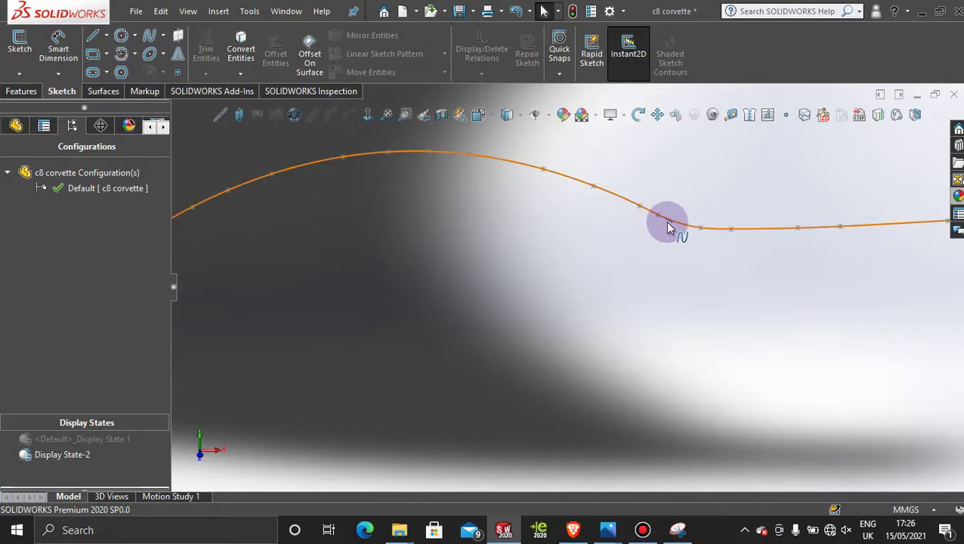
middle_click_drag(471, 259, 320, 263)
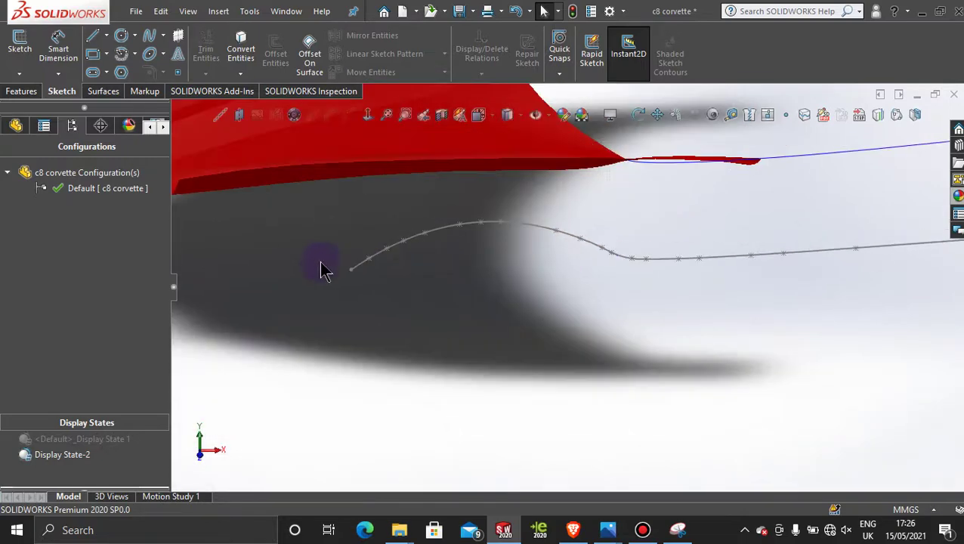
middle_click_drag(633, 269, 563, 221)
left_click(563, 226)
right_click(563, 225)
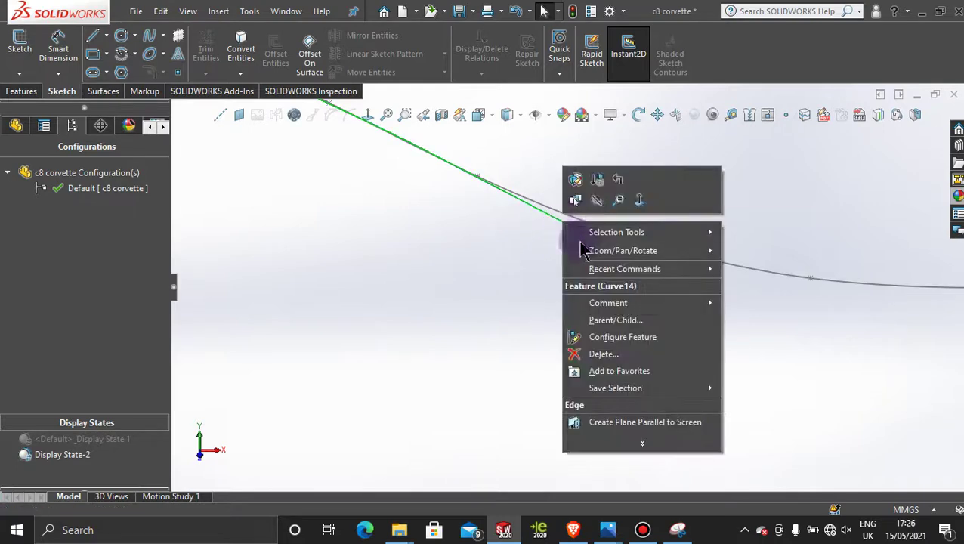
left_click(602, 203)
Step: Examine the traced body-side spline in the Top and Front views, checking its smoothness around the wheel arch and its position relative to the hood
mouse_move(635, 312)
middle_mouse_down()
mouse_move(645, 302)
mouse_move(604, 249)
mouse_move(593, 353)
middle_mouse_up()
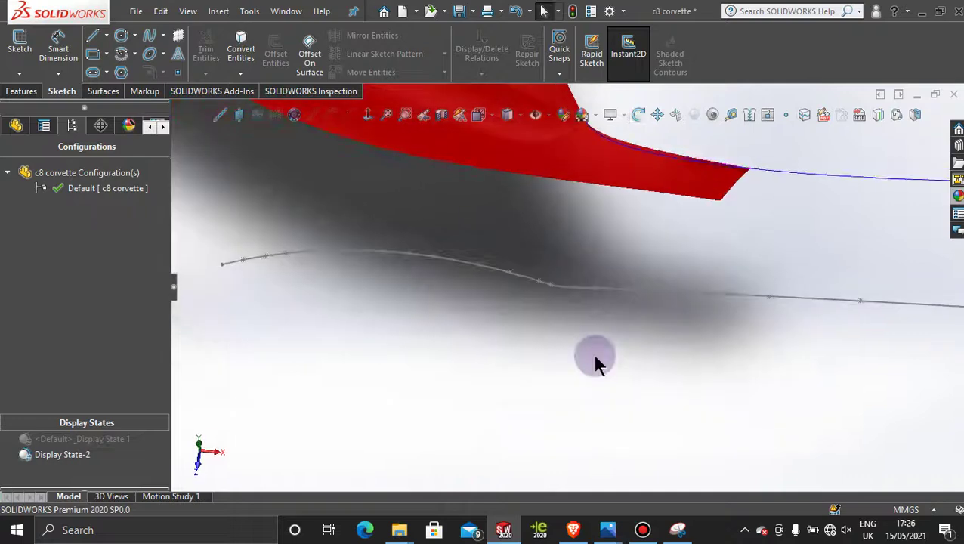
key("space")
left_click(463, 292)
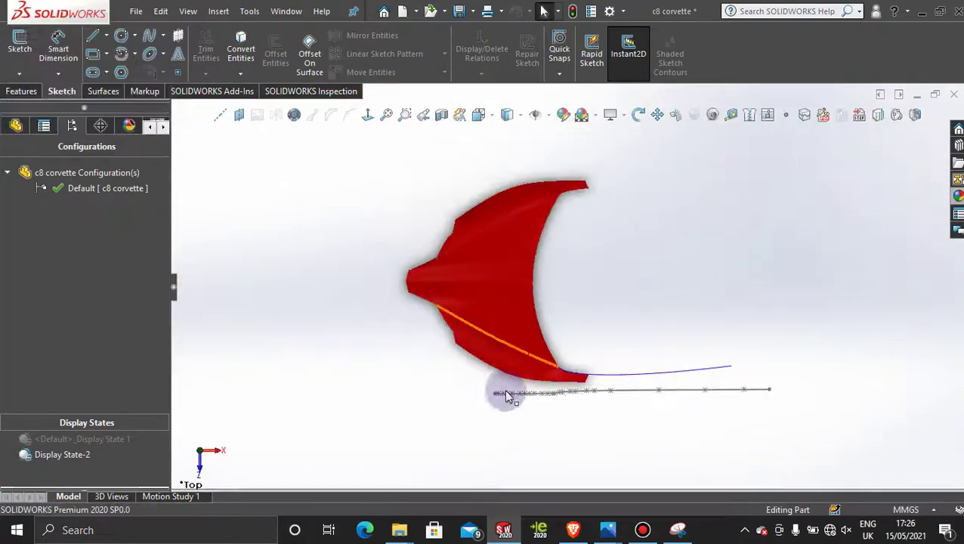
scroll(544, 347, "down", 6)
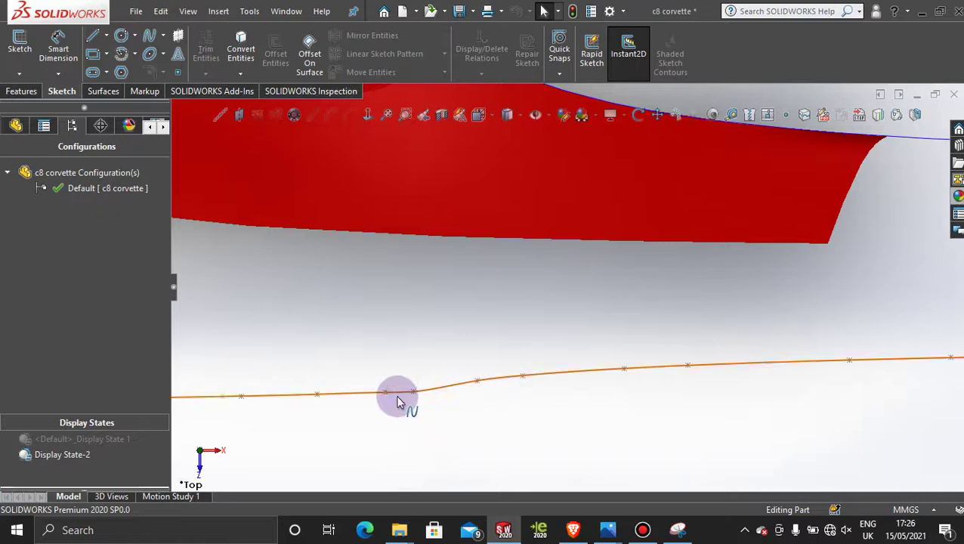
scroll(400, 398, "down", 2)
middle_click_drag(495, 397, 518, 242)
key("space")
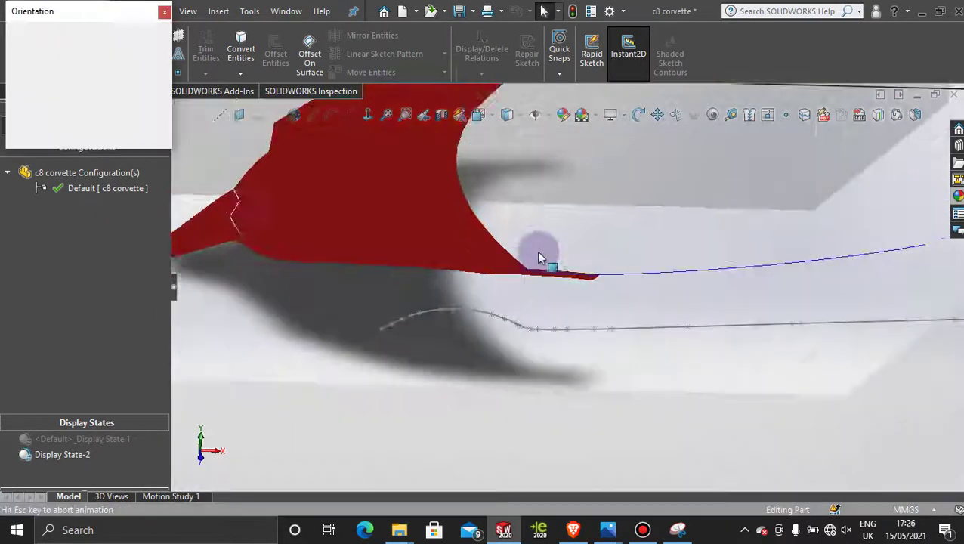
left_click(472, 355)
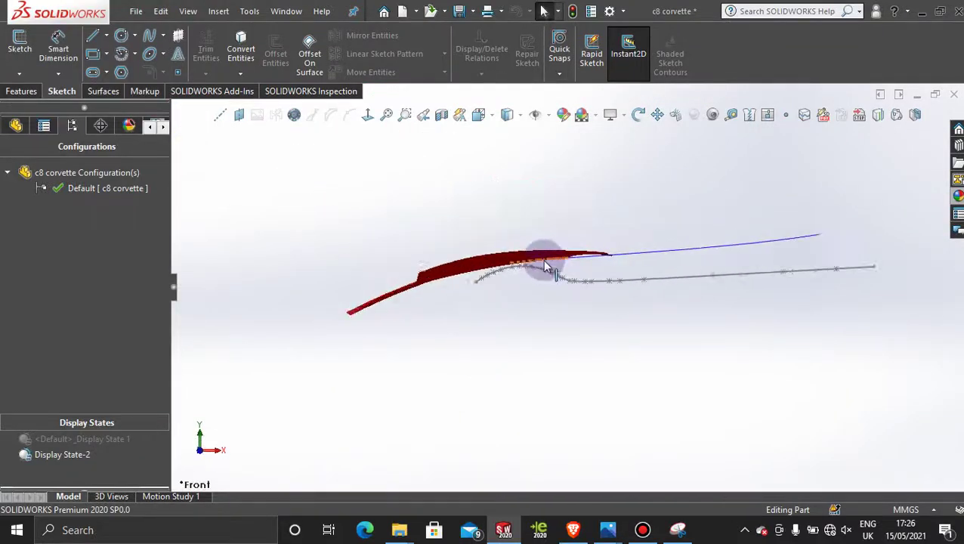
scroll(559, 268, "down", 3)
scroll(587, 371, "up", 5)
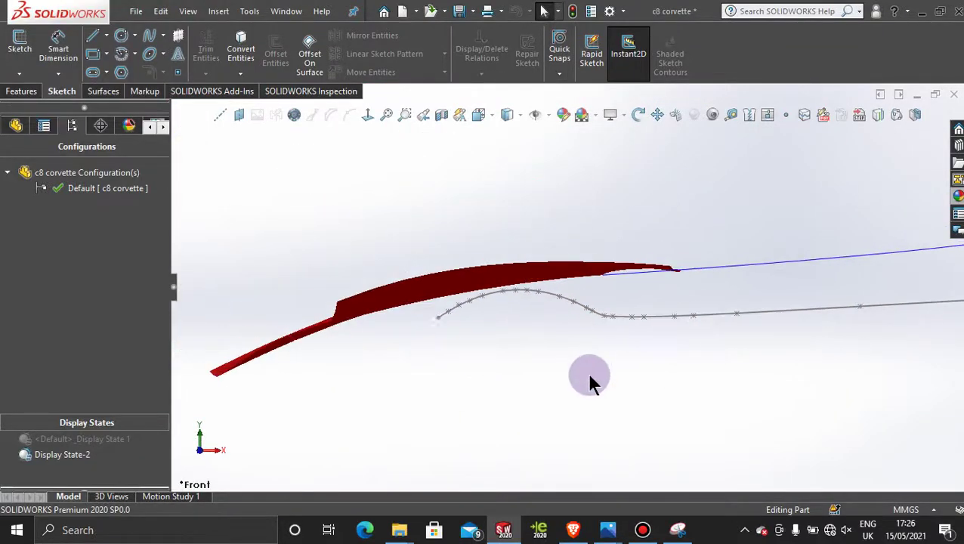
middle_click_drag(576, 338, 619, 349)
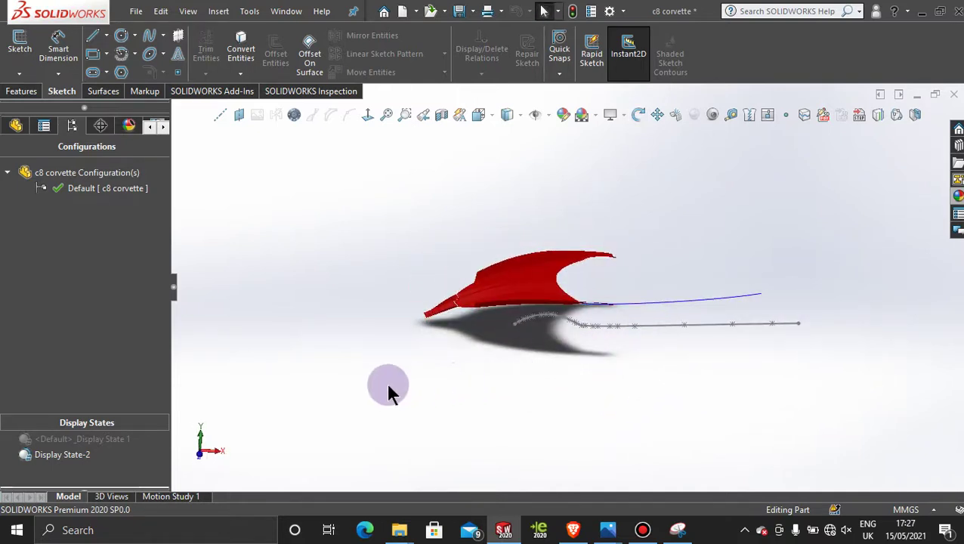
Step: Activate Display State 1 to bring back the blueprint pictures and orient the view normal to the Front Plane
left_click(657, 532)
left_click(654, 533)
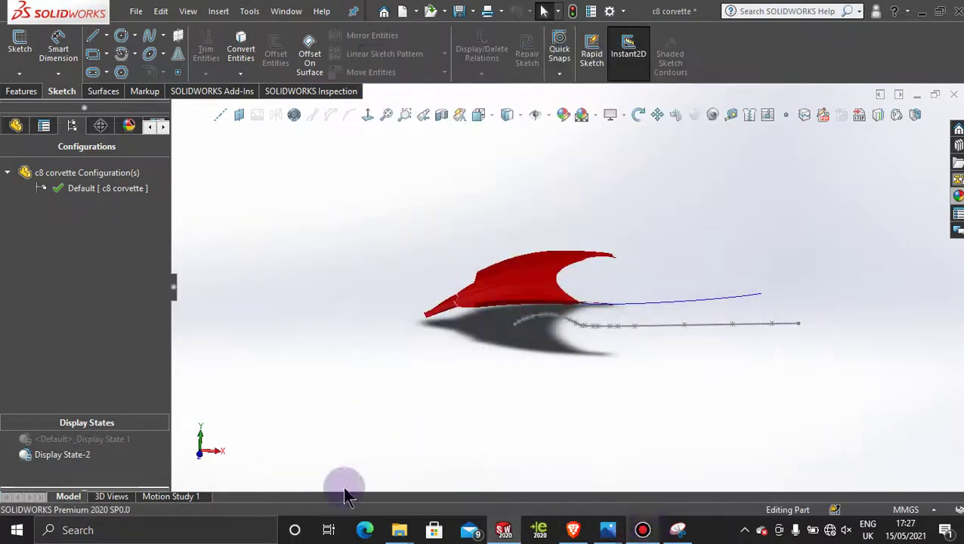
double_click(84, 440)
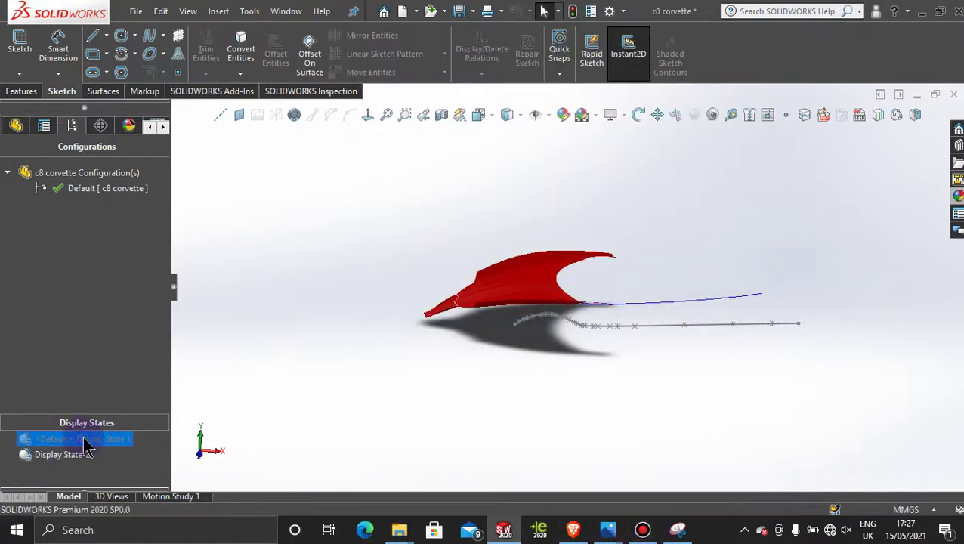
left_click(507, 182)
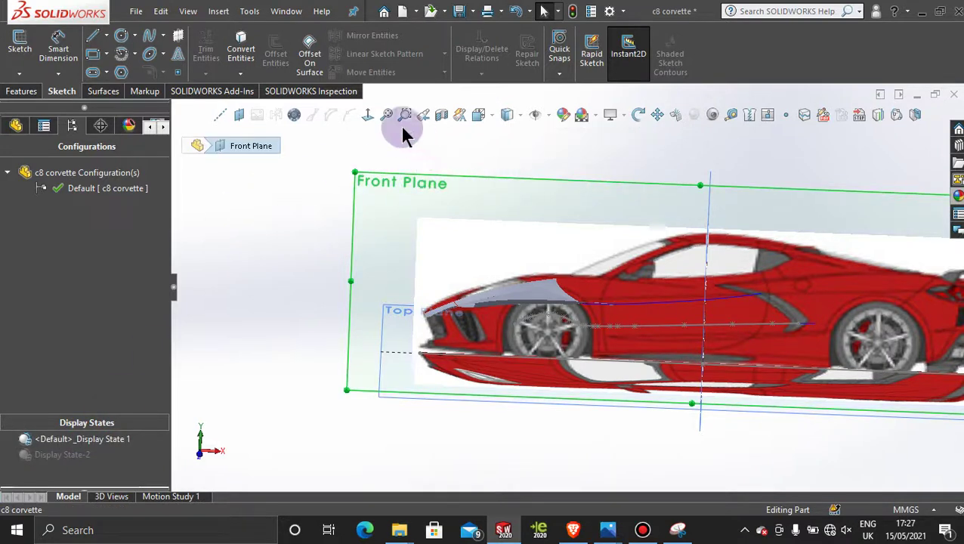
left_click(487, 156)
left_click(409, 188)
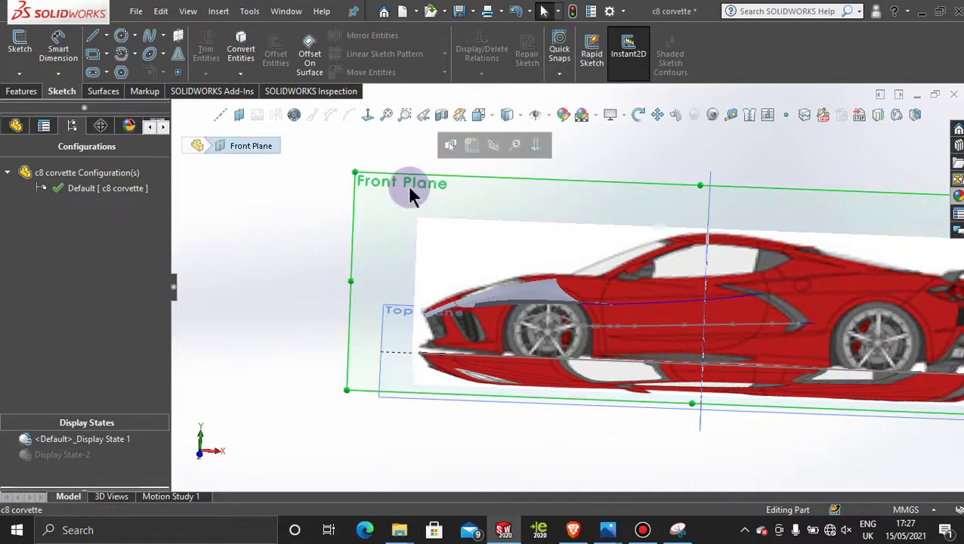
left_click(368, 116)
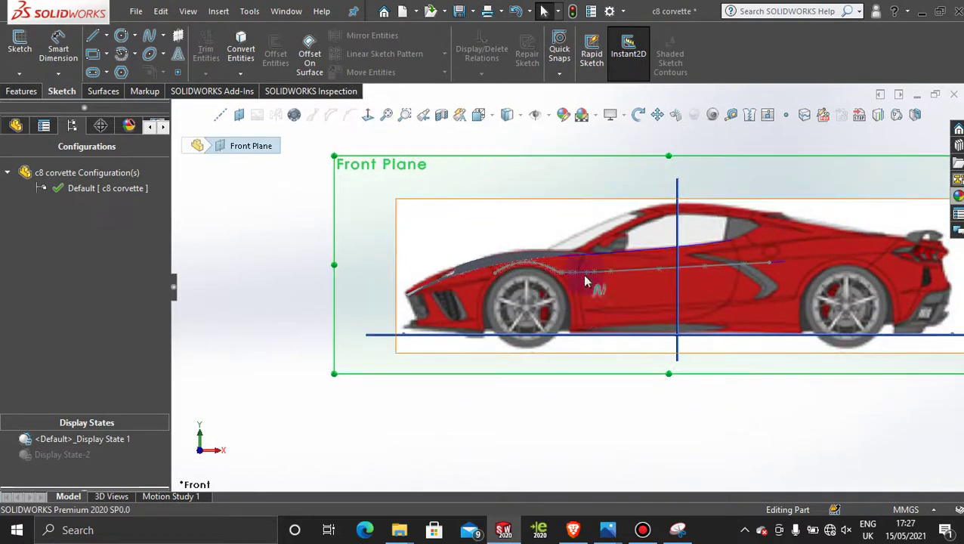
Step: Examine the hood surface's rear corner and the body-side spline against the front door line on the side blueprint
scroll(585, 276, "down", 5)
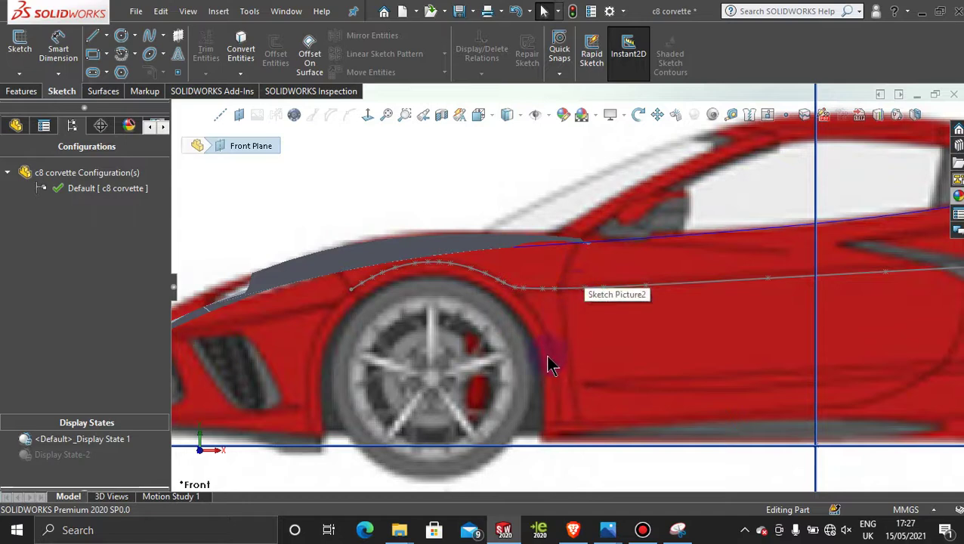
scroll(581, 278, "down", 4)
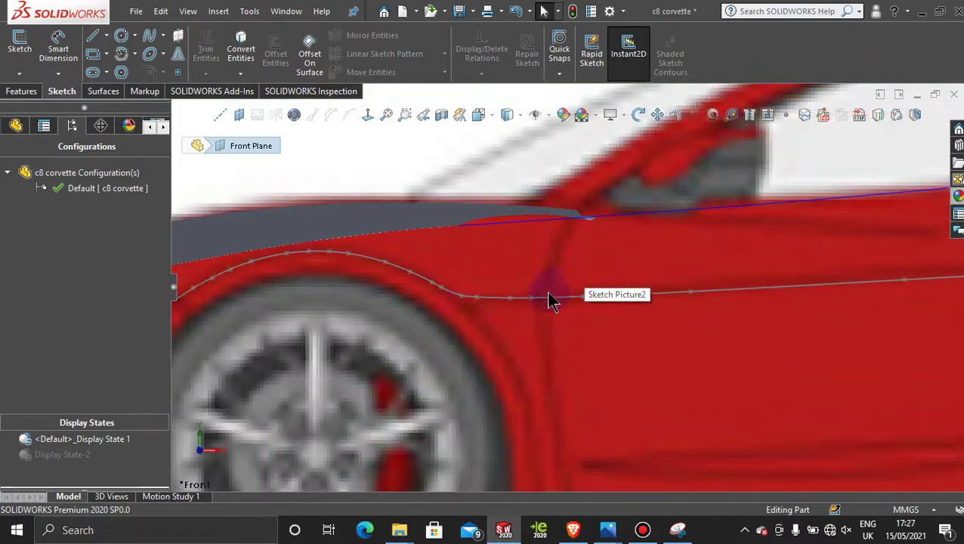
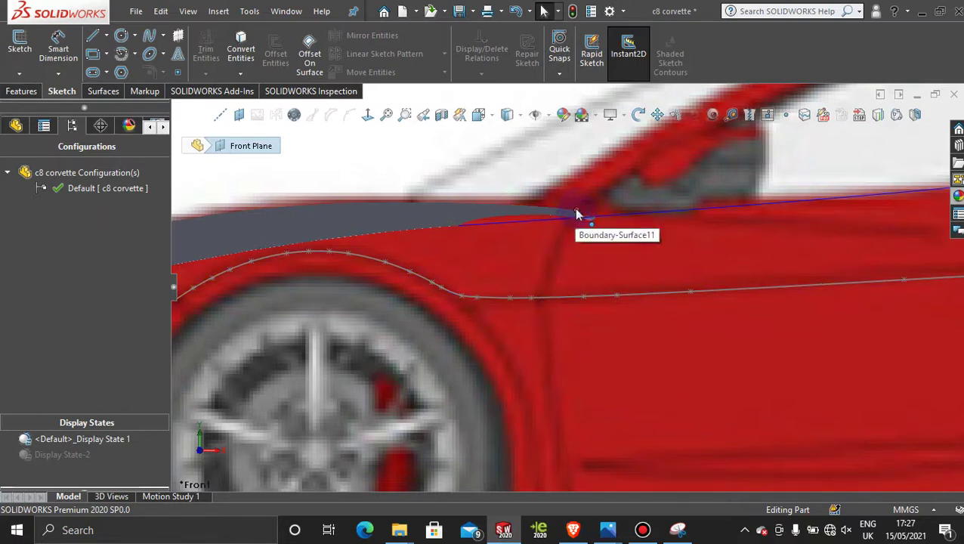
middle_click_drag(559, 256, 558, 253)
middle_click_drag(559, 311, 561, 323)
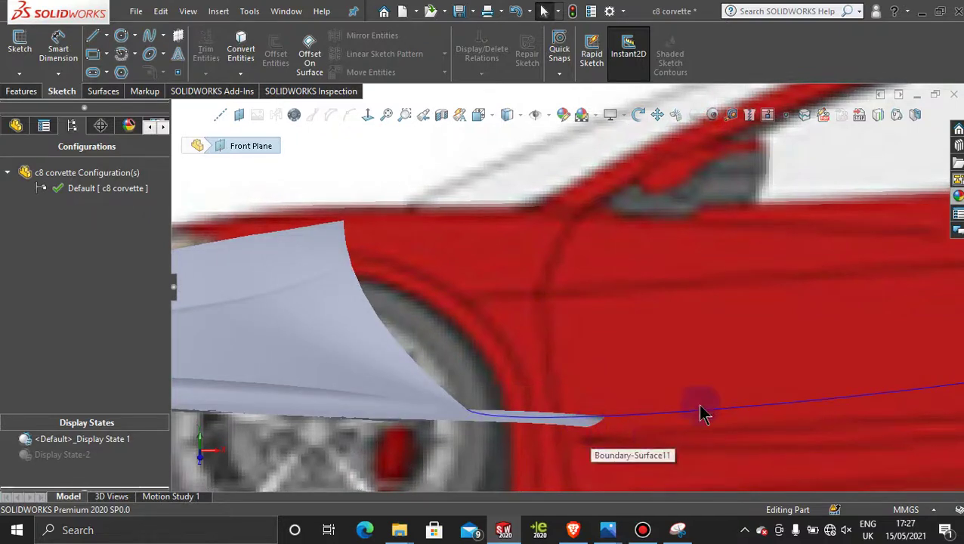
key("space")
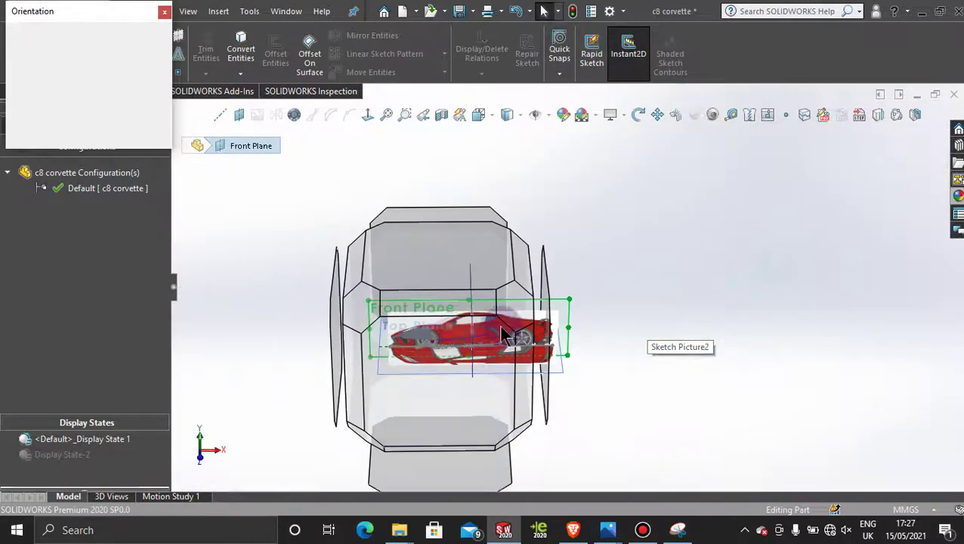
key("Escape")
key("ctrl+1")
scroll(514, 347, "down", 10)
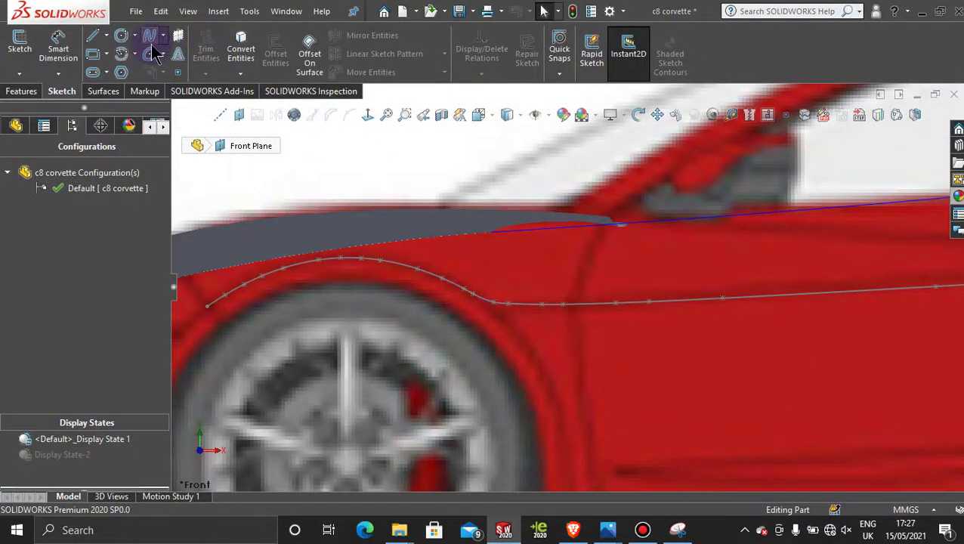
Step: Start a 3D sketch and draw a two-point spline about 29 mm long from the body-side spline up to the hood surface's rear corner
left_click(21, 76)
left_click(43, 105)
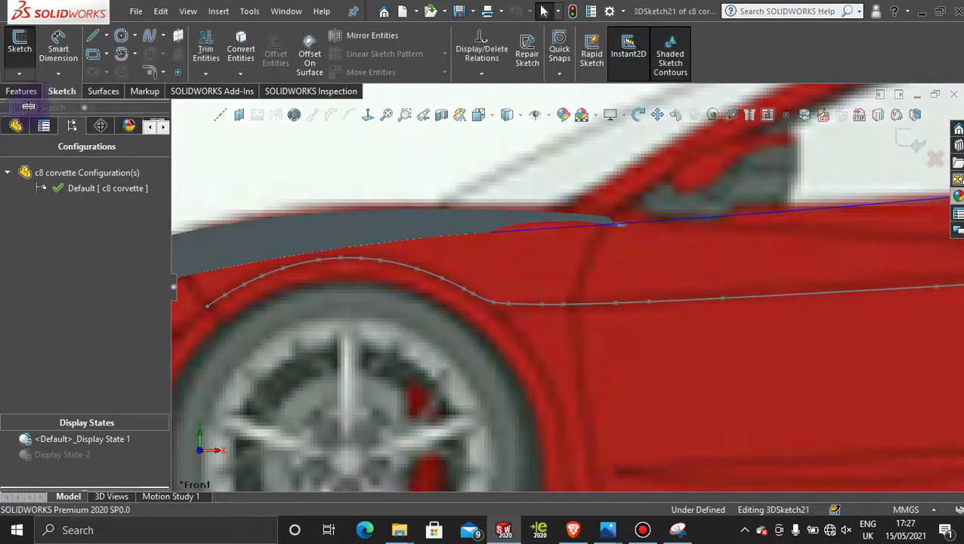
left_click(151, 38)
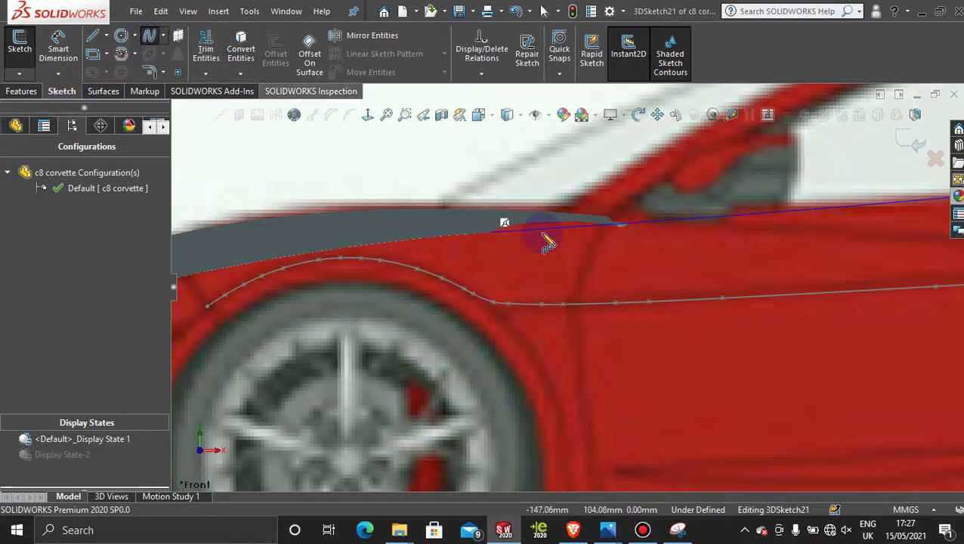
left_click(574, 305)
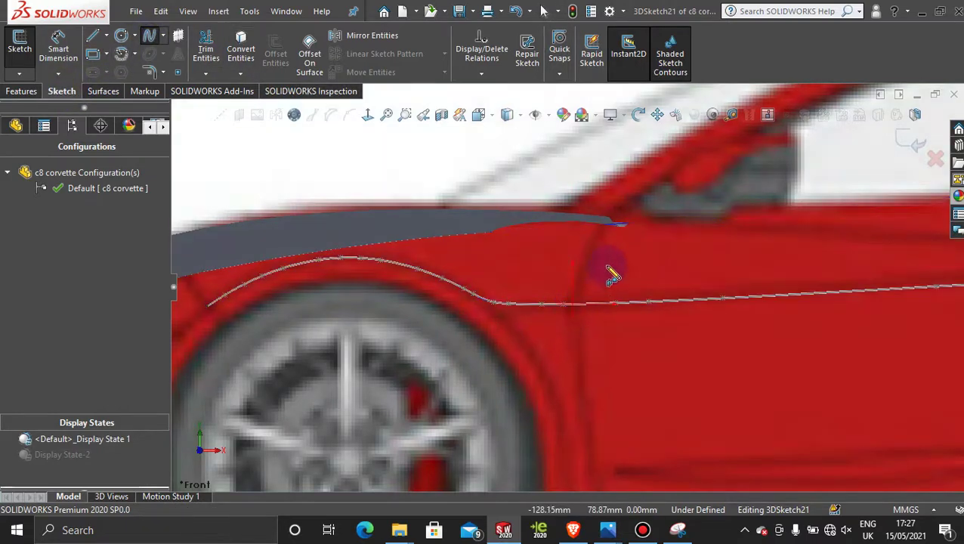
left_click(609, 221)
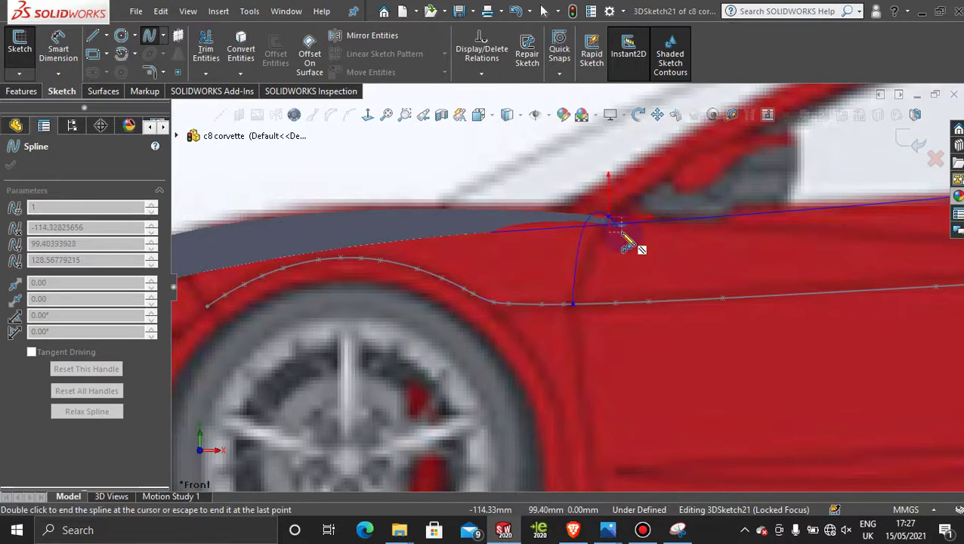
key("Escape")
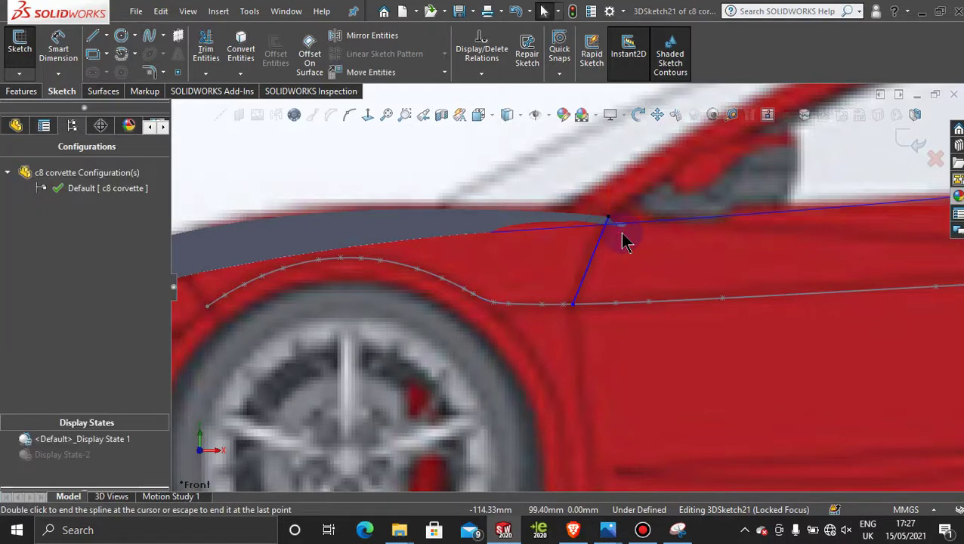
Step: Reshape the new connecting spline and slide its lower end slightly rearward along the body-side spline to about X -127.5 mm
left_click(594, 260)
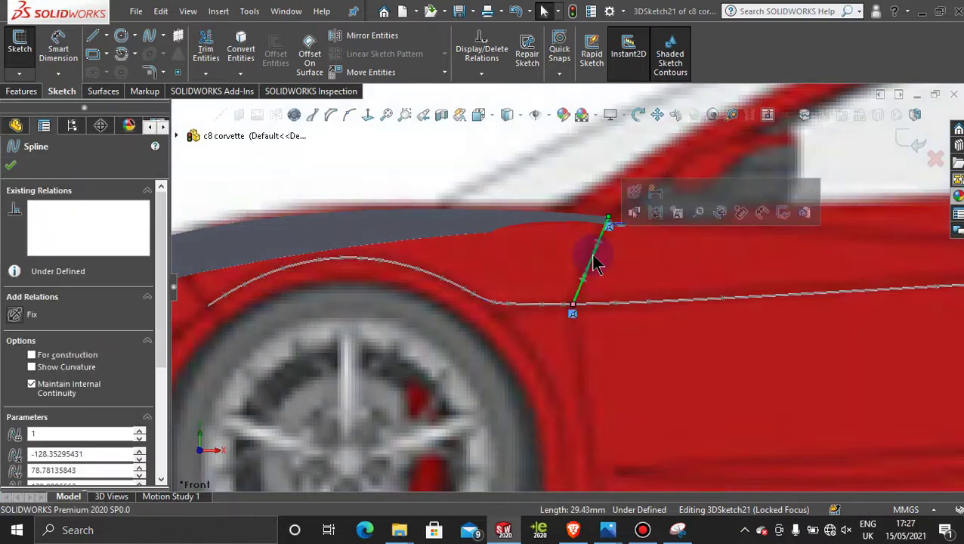
left_click(590, 256)
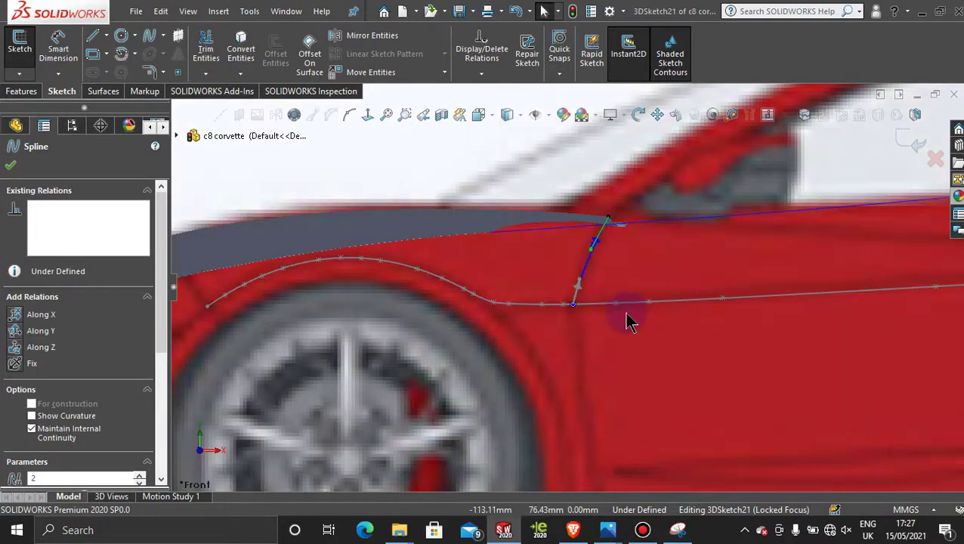
left_click(574, 305)
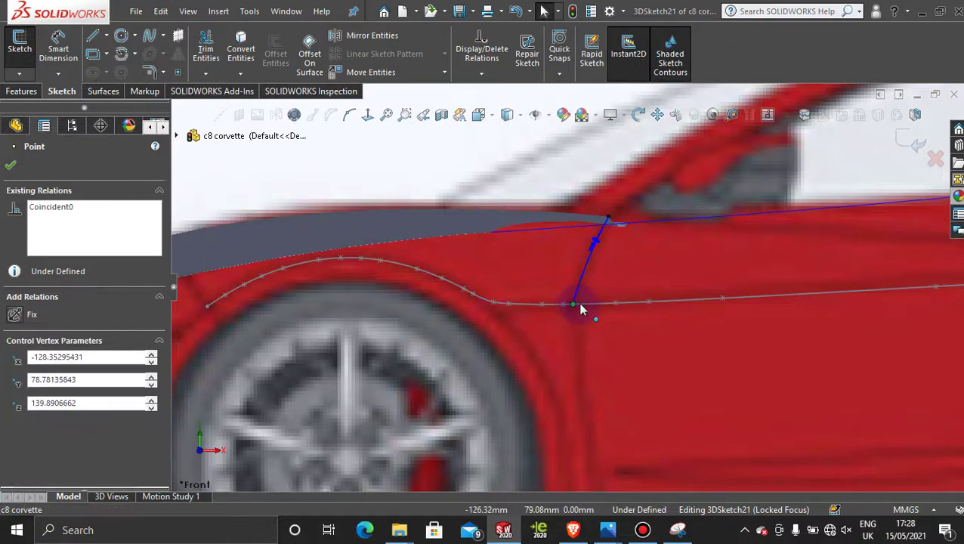
left_click_drag(587, 305, 575, 306)
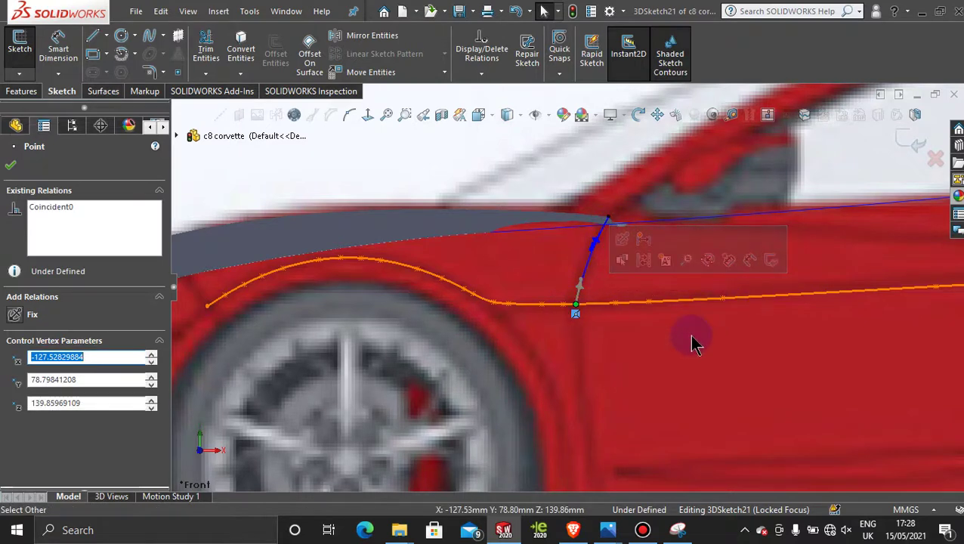
Step: Orient the view normal to the Right Plane and bow the connecting spline outward using its upper tangency handle
scroll(692, 339, "up", 2)
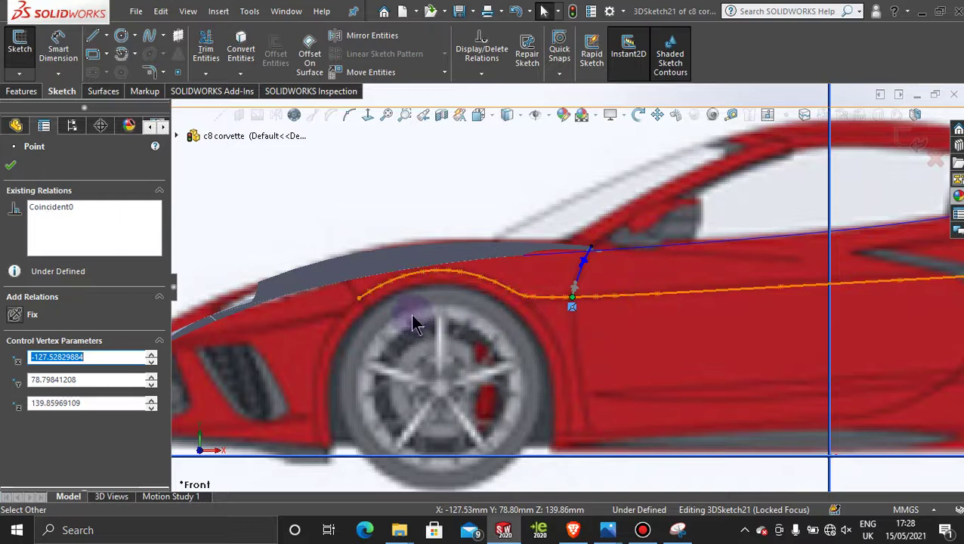
scroll(716, 308, "up", 5)
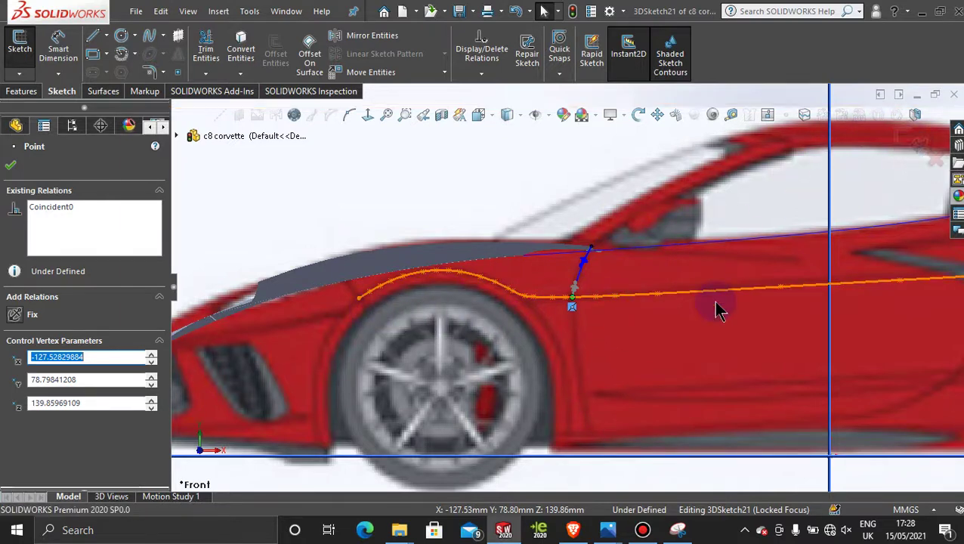
left_click(669, 448)
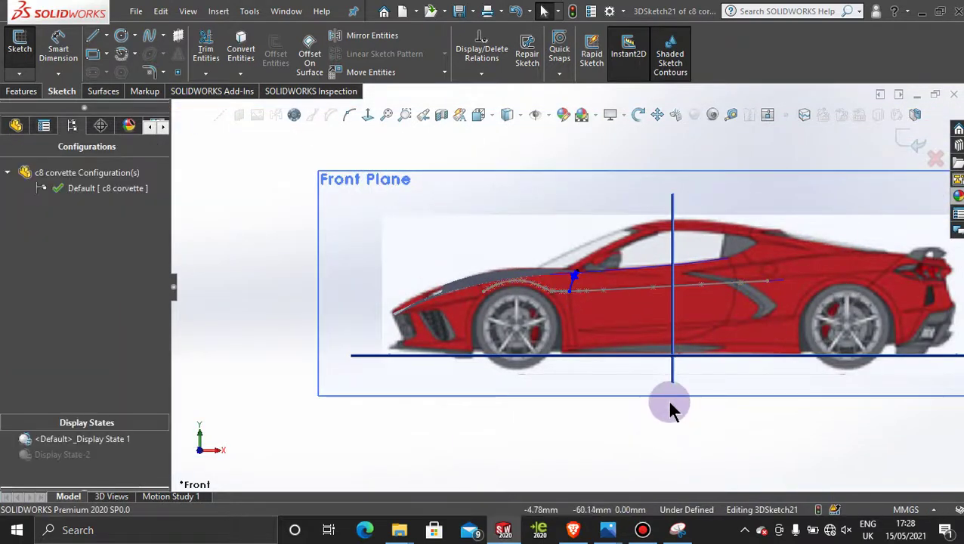
middle_click_drag(669, 401, 764, 401)
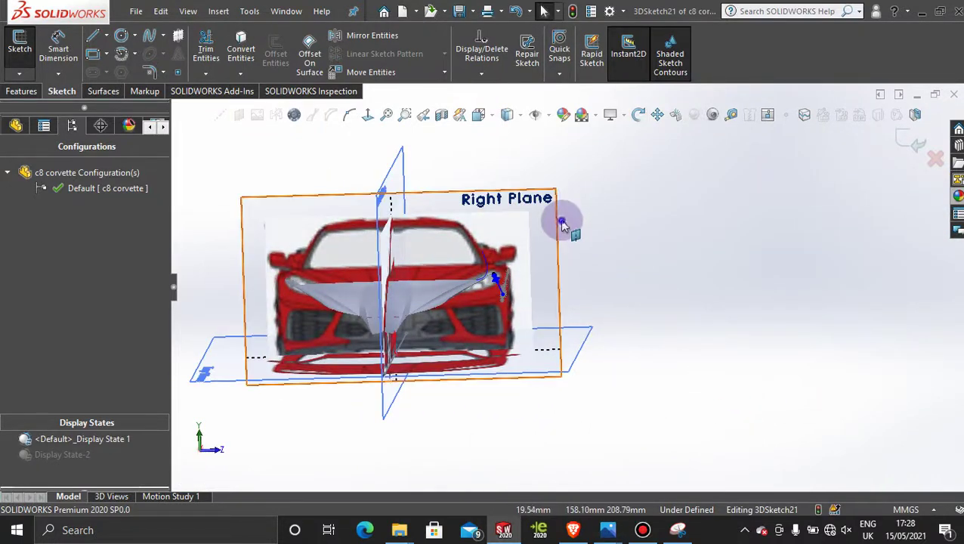
left_click(560, 198)
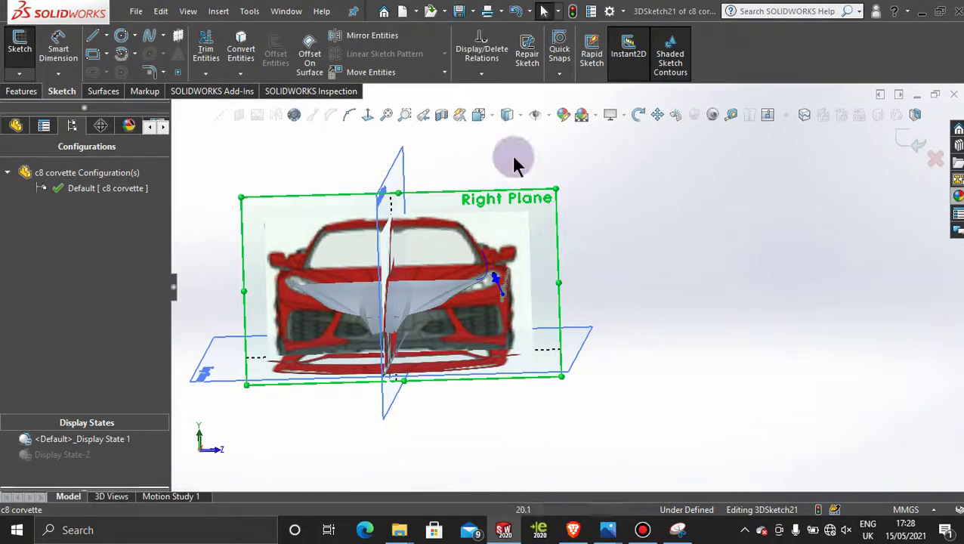
left_click(369, 115)
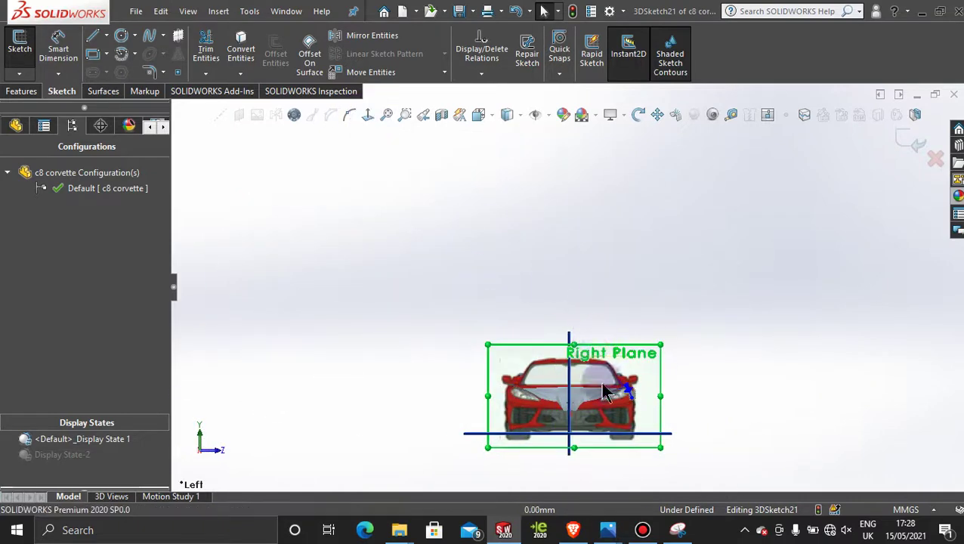
scroll(604, 363, "down", 8)
scroll(593, 336, "down", 2)
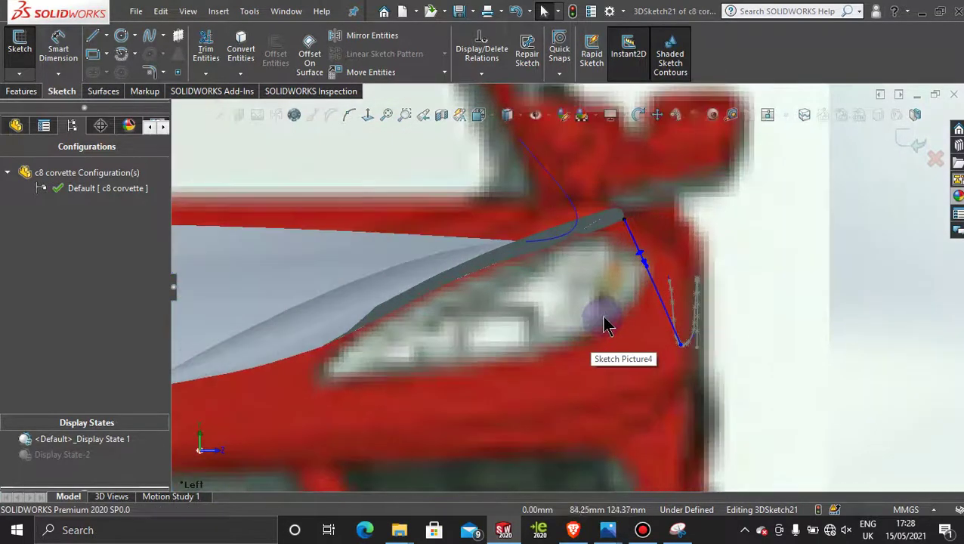
left_click(647, 274)
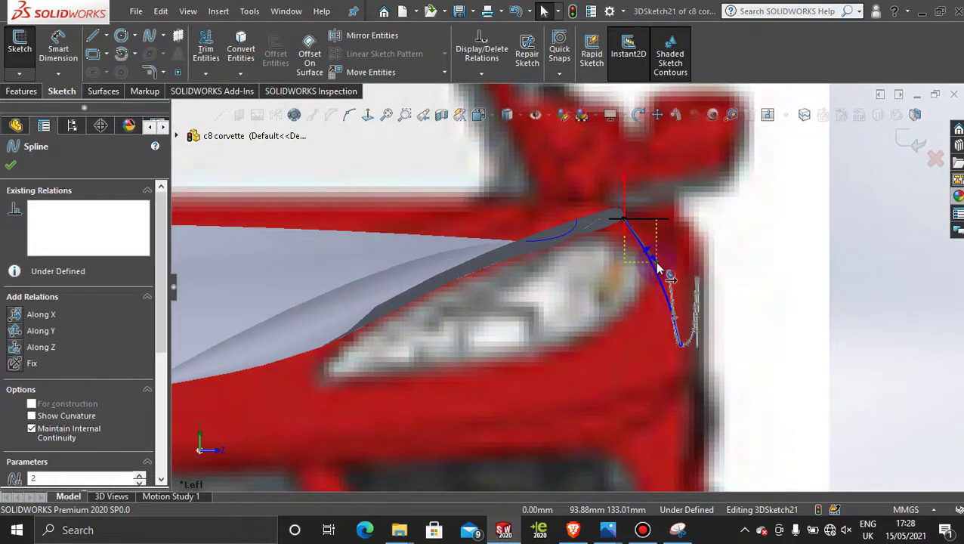
left_click_drag(657, 264, 655, 261)
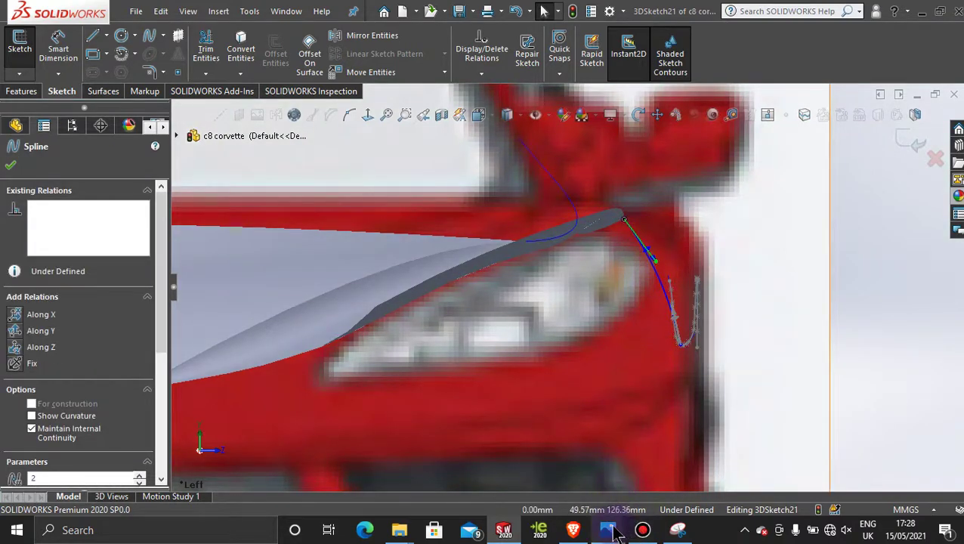
Step: Switch to Photos and examine the fender and front door line enlarged in the red C8 three-quarter photo, then return to SOLIDWORKS
mouse_move(613, 534)
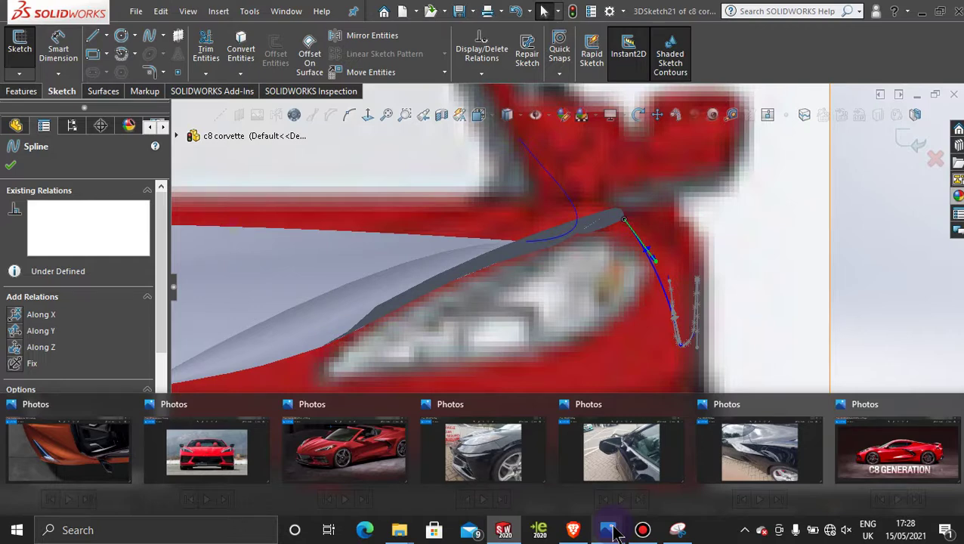
mouse_move(341, 446)
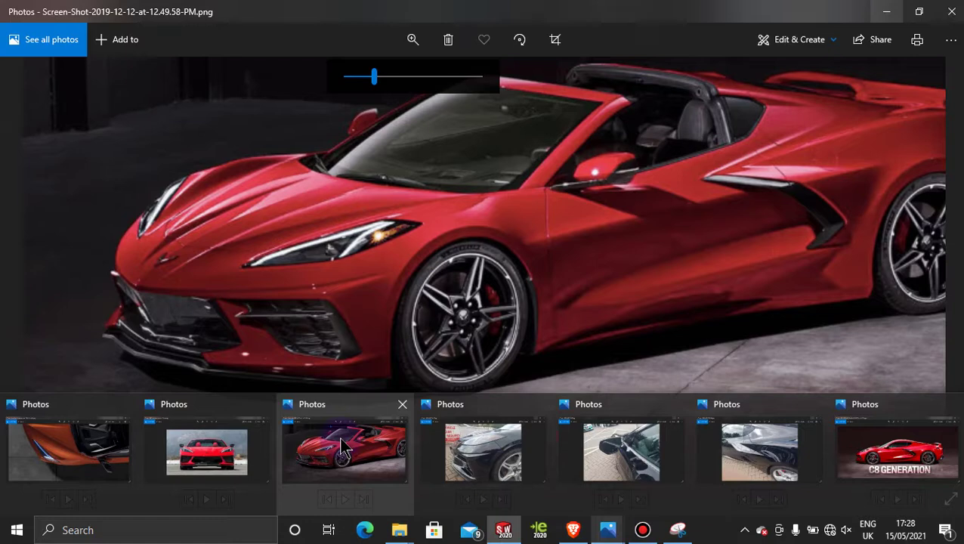
left_click(341, 446)
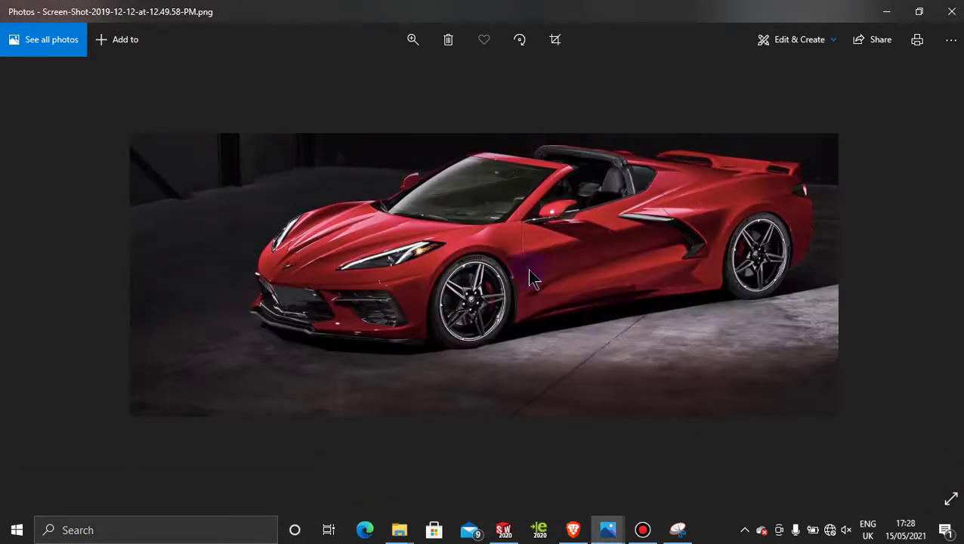
key("Right")
key("Left")
left_click(414, 41)
left_click(359, 89)
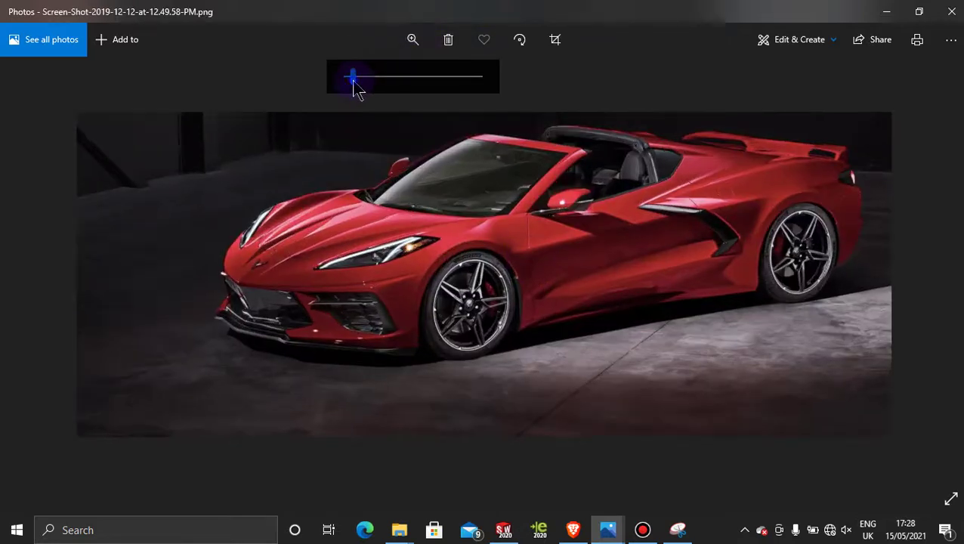
left_click_drag(360, 89, 394, 86)
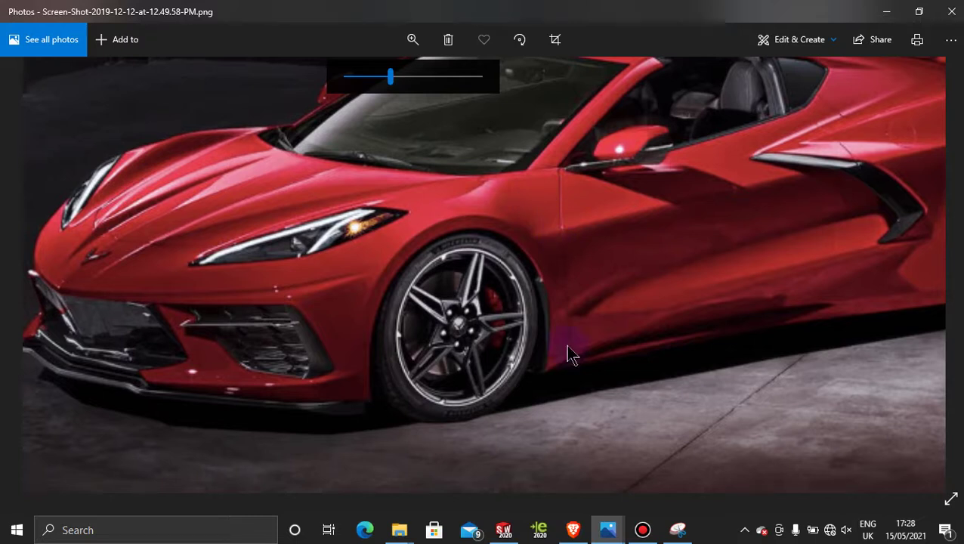
mouse_move(503, 531)
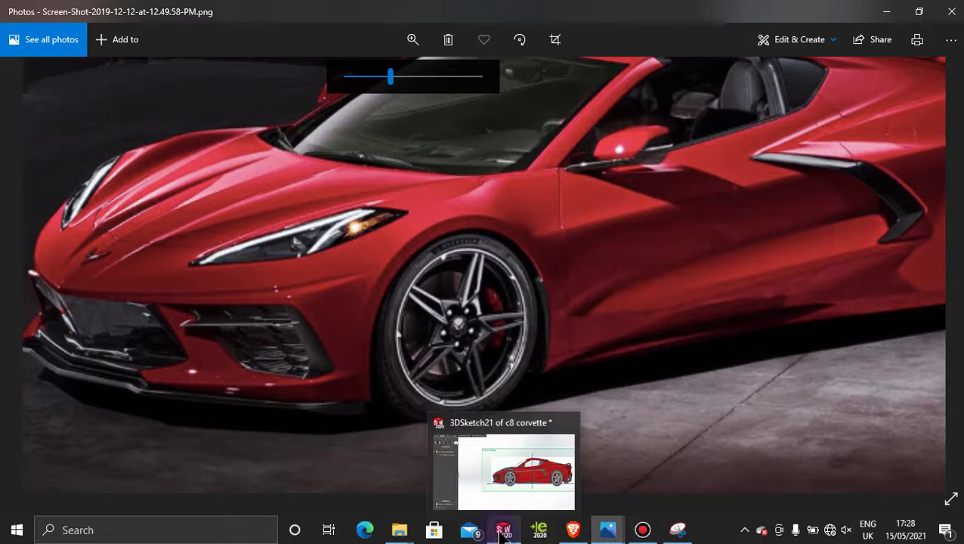
left_click(530, 464)
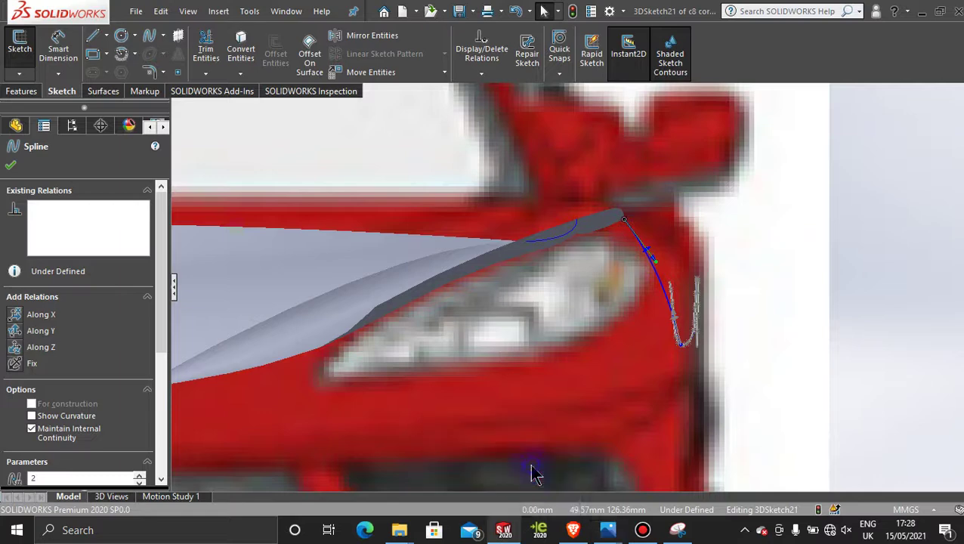
Step: View the model normal to the Front Plane and compare the connecting spline with the front door line on the side blueprint
scroll(629, 337, "up", 8)
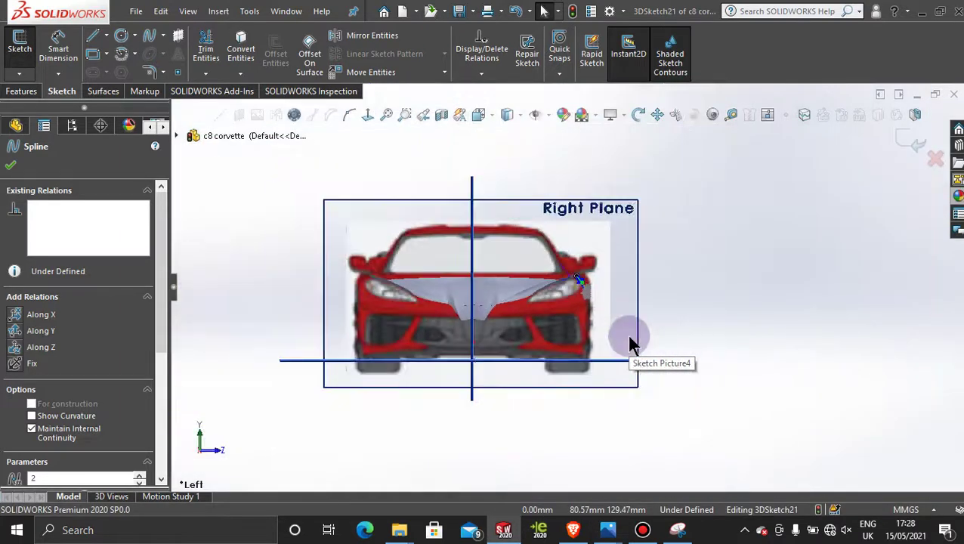
middle_click_drag(629, 337, 517, 328)
left_click(586, 184)
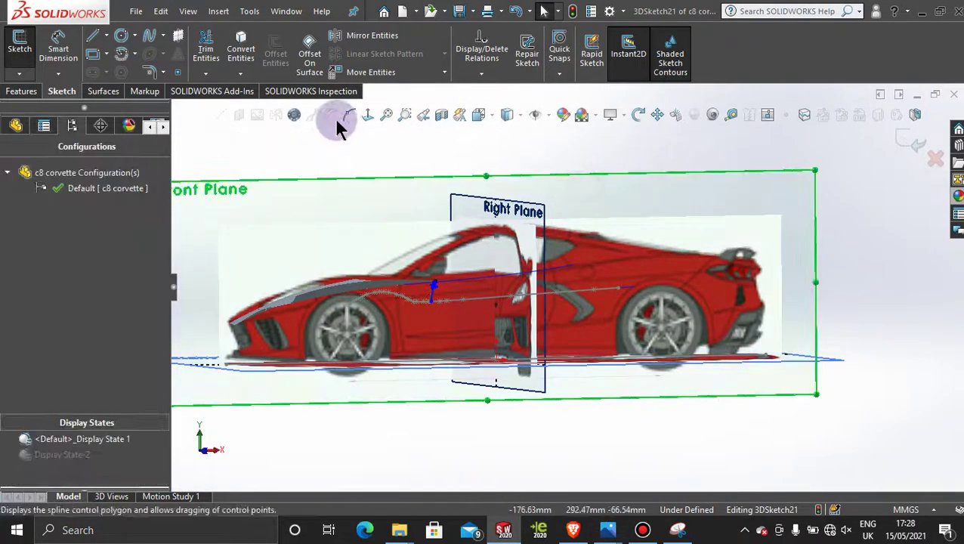
left_click(367, 117)
scroll(529, 404, "down", 5)
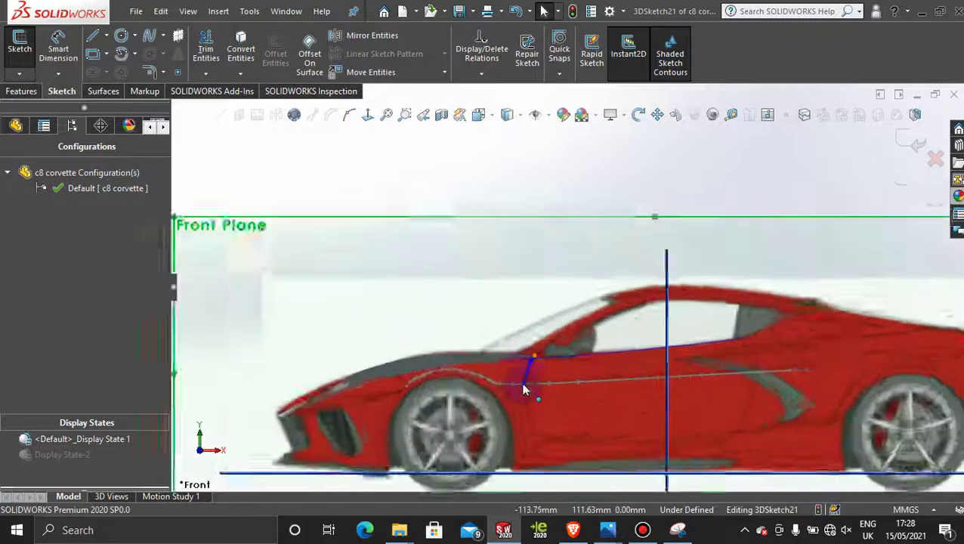
scroll(524, 389, "down", 5)
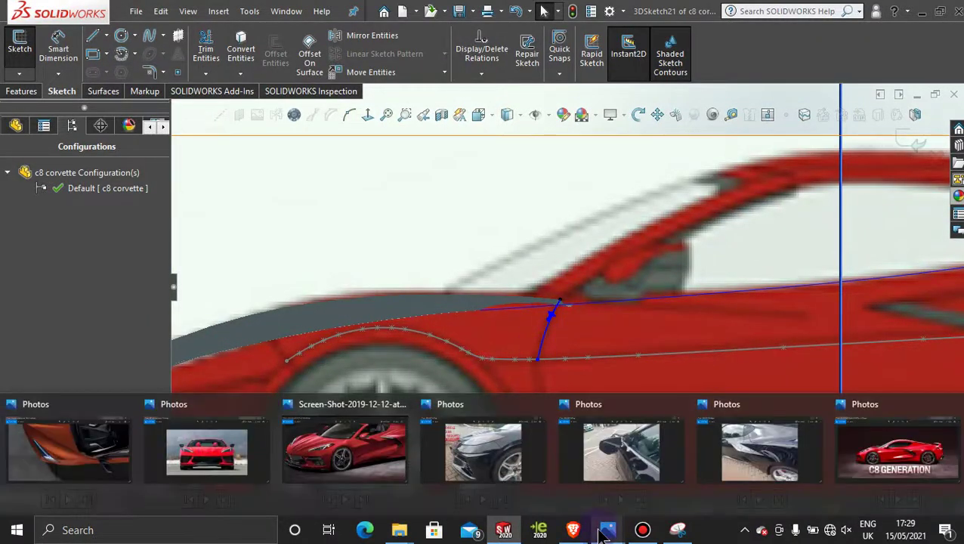
Step: Switch to the C8 GENERATION side photo in Photos, study the front door line, and return to SOLIDWORKS
mouse_move(893, 452)
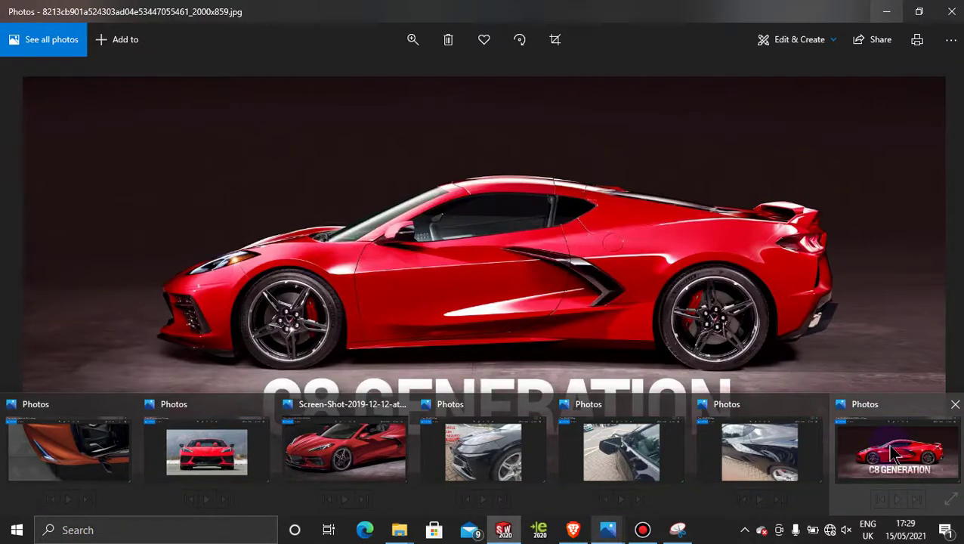
left_click(894, 452)
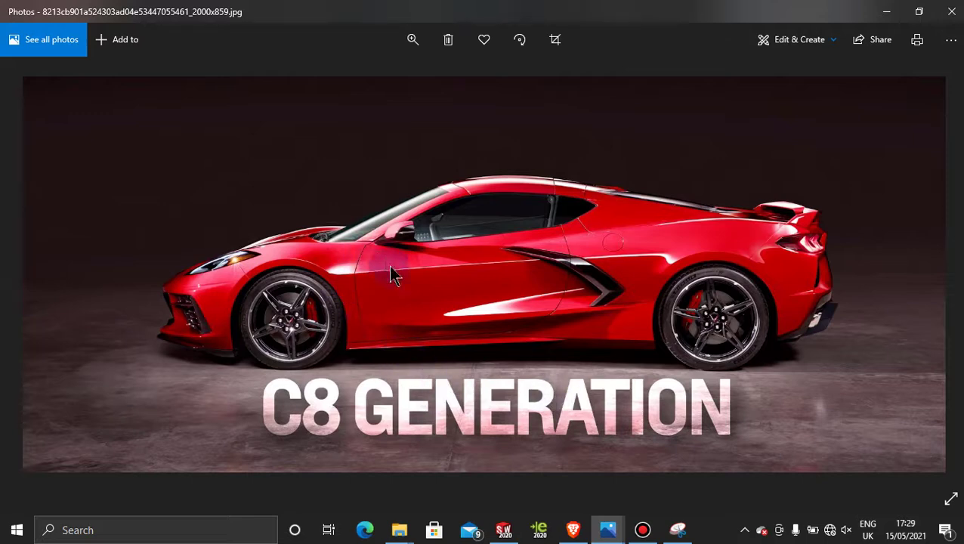
mouse_move(514, 531)
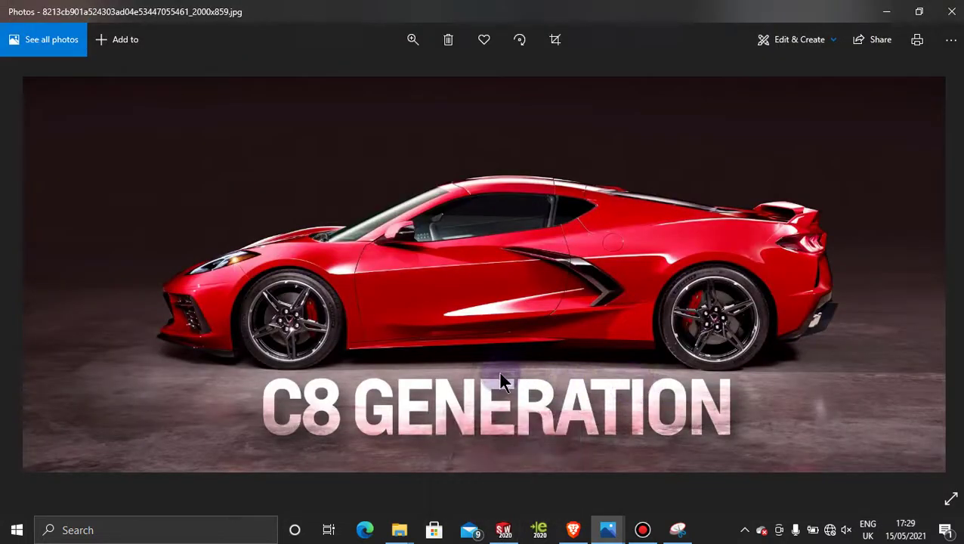
left_click(505, 532)
Step: Orient the view normal to the Right Plane and pull the connecting spline's upper tangency handle slightly further outward
middle_click_drag(487, 423, 597, 382)
scroll(597, 389, "up", 5)
middle_click_drag(740, 227, 684, 241)
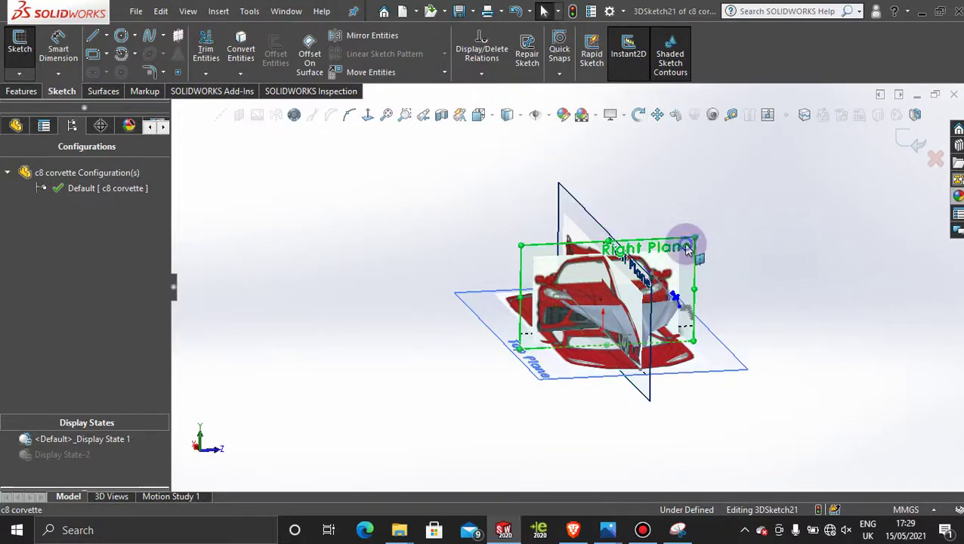
left_click(366, 115)
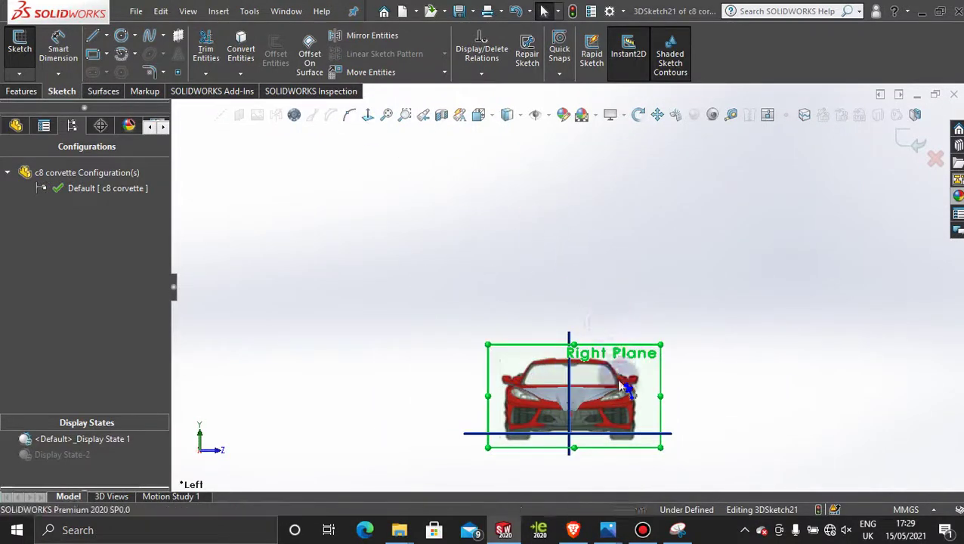
scroll(620, 386, "down", 5)
scroll(617, 382, "down", 6)
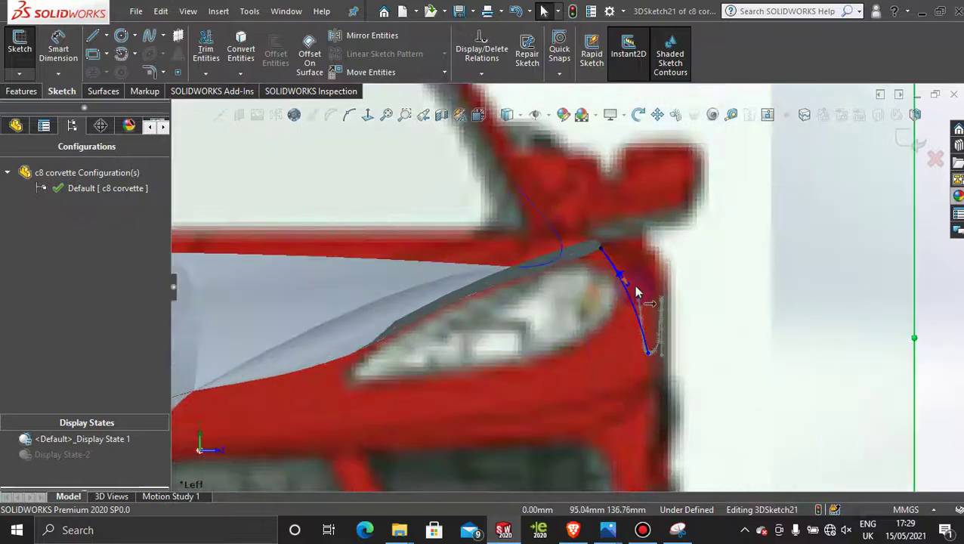
left_click(634, 306)
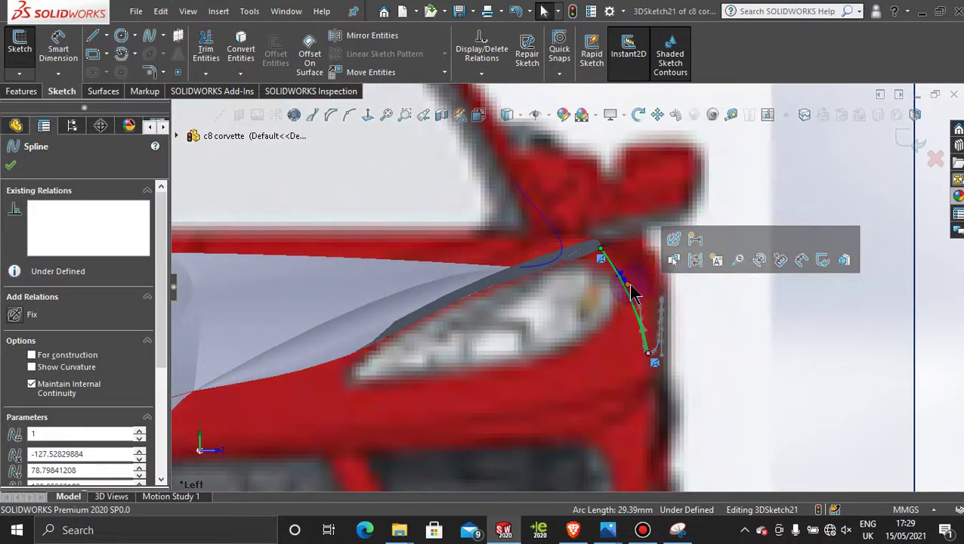
left_click_drag(626, 282, 633, 284)
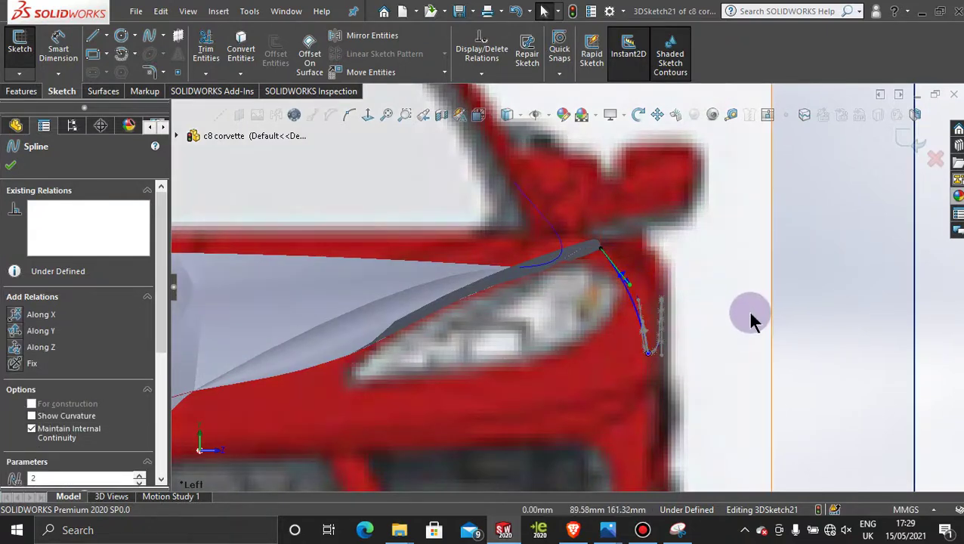
left_click(809, 274)
Step: Activate Display State-2 to hide the blueprint pictures and show the red hood surface with the sketched splines
scroll(780, 333, "up", 3)
scroll(696, 337, "up", 5)
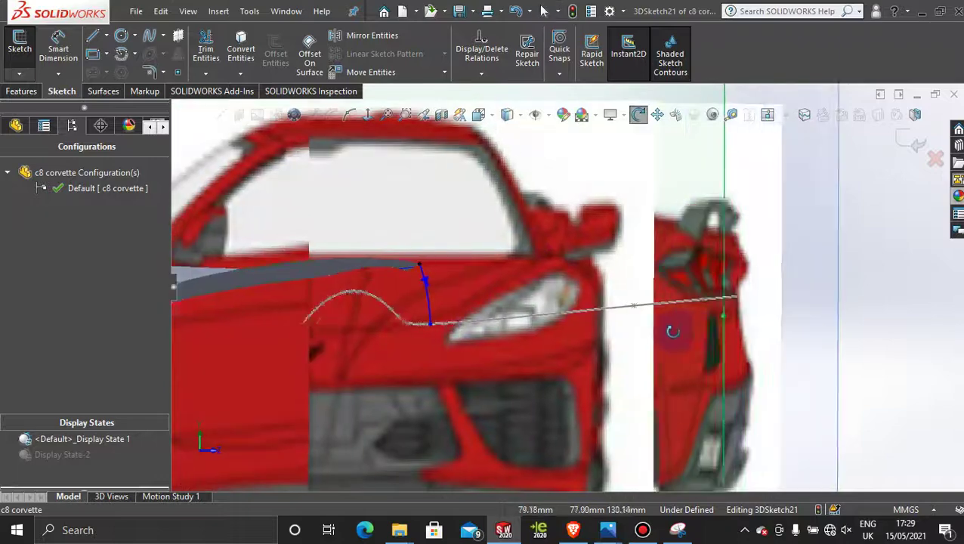
middle_click_drag(609, 361, 534, 314)
scroll(550, 310, "down", 3)
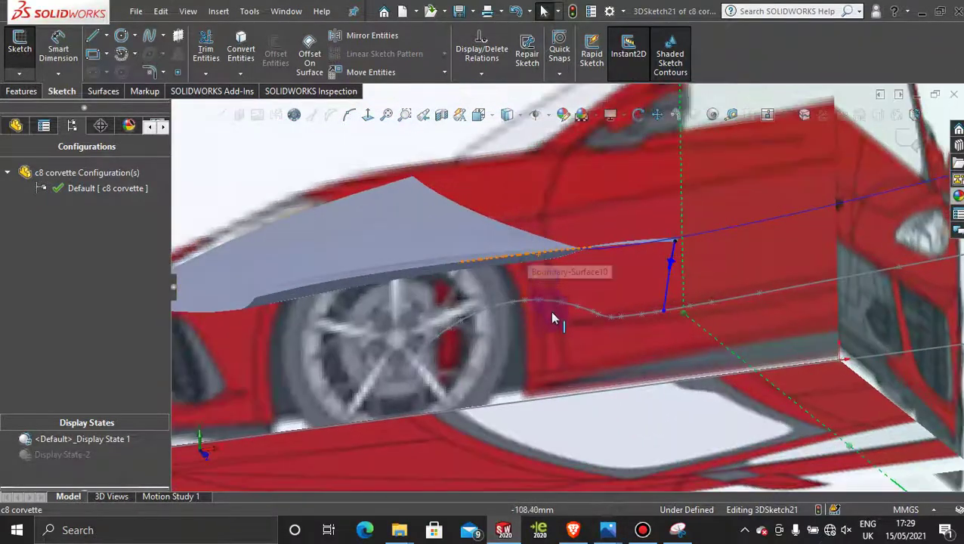
scroll(550, 322, "up", 2)
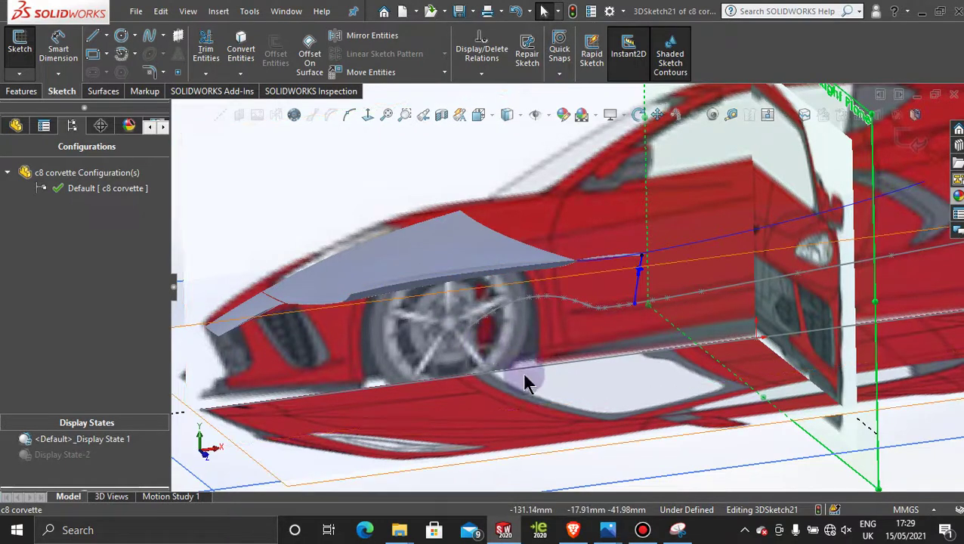
left_click(63, 456)
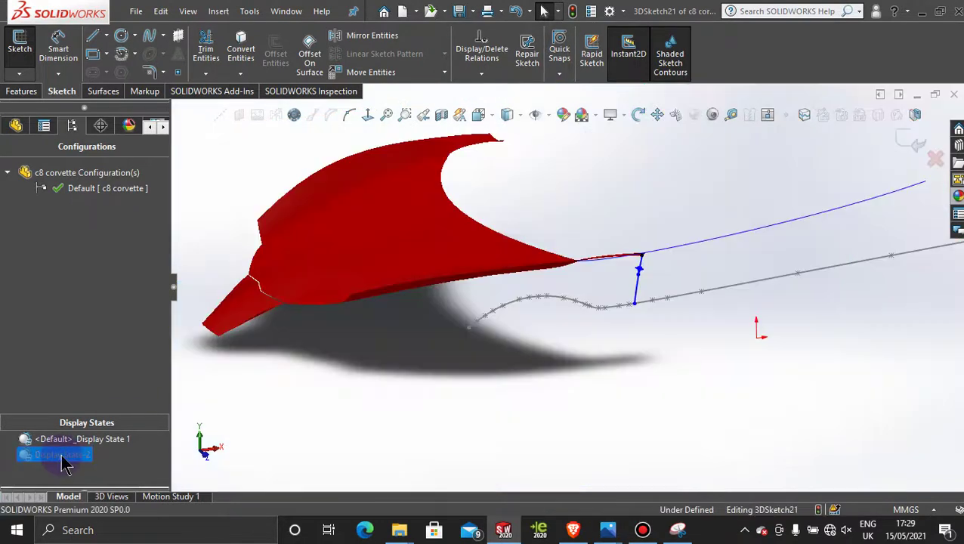
Step: Exit the 3D sketch that holds the connecting spline between the hood corner and the body-side spline
scroll(475, 410, "down", 5)
mouse_move(506, 337)
middle_mouse_down()
mouse_move(510, 387)
mouse_move(520, 335)
middle_mouse_up()
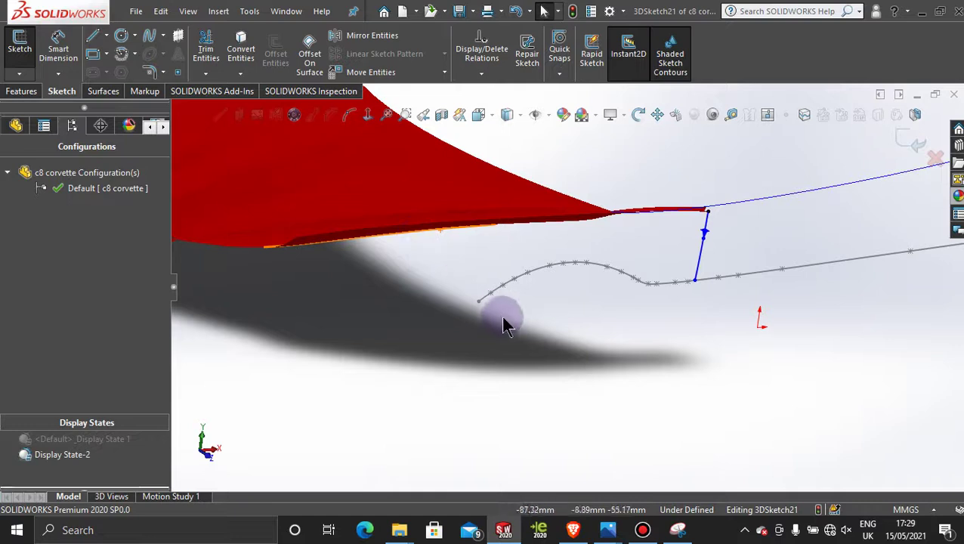
left_click(154, 42)
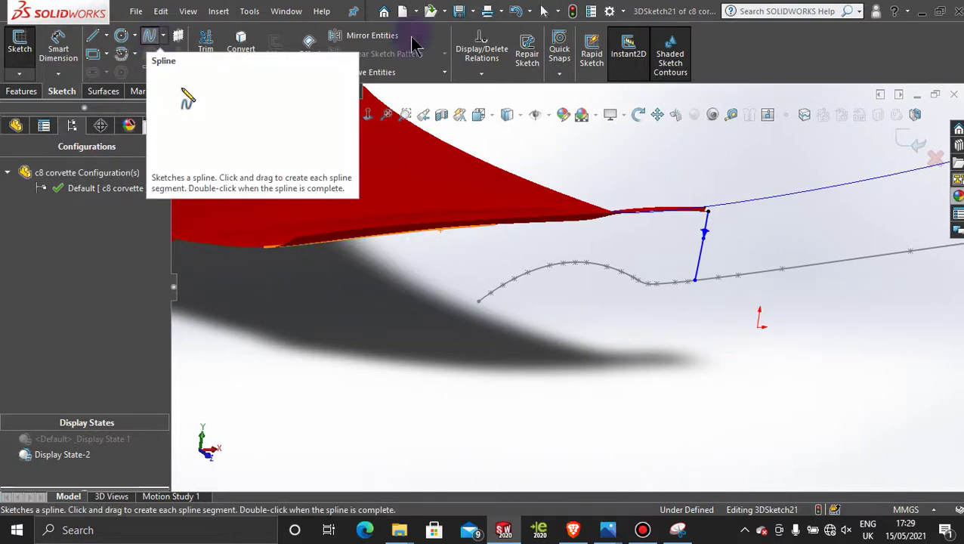
left_click(903, 141)
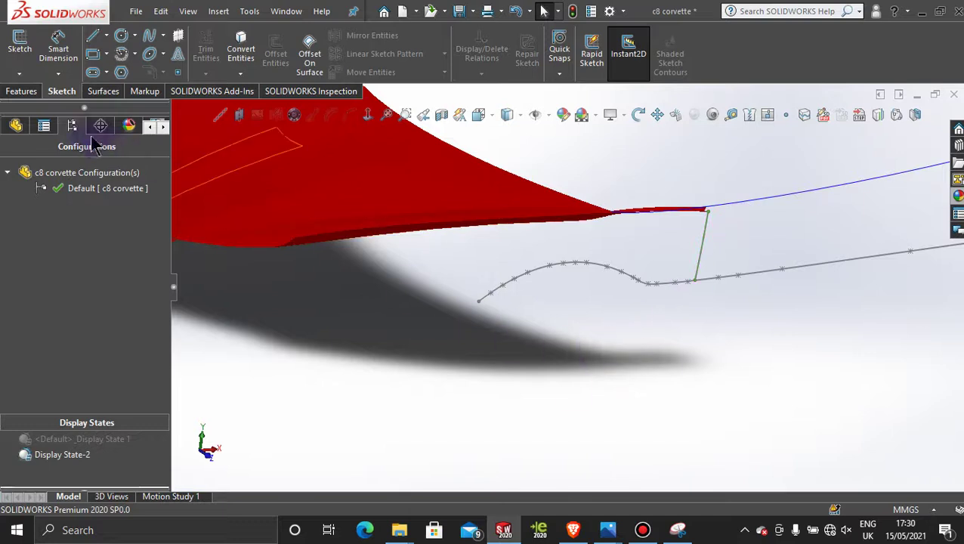
Step: Start a 3D sketch and draw a two-point spline from the front end of the body-side spline to the hood's side edge
left_click(19, 74)
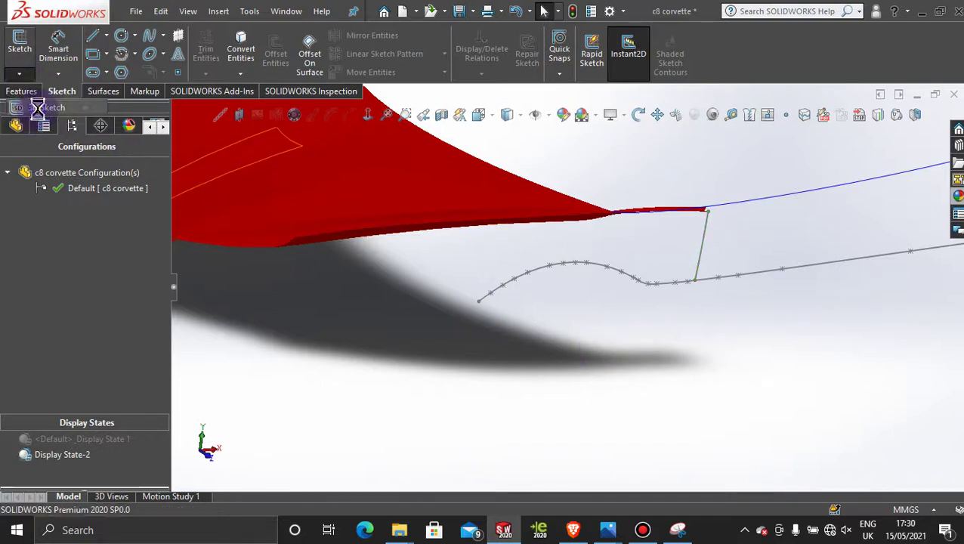
left_click(47, 107)
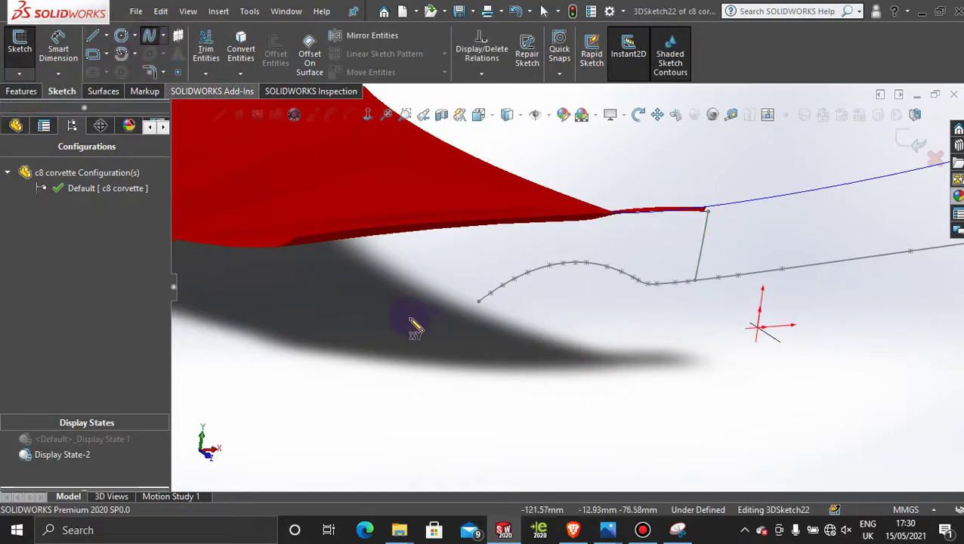
left_click(479, 302)
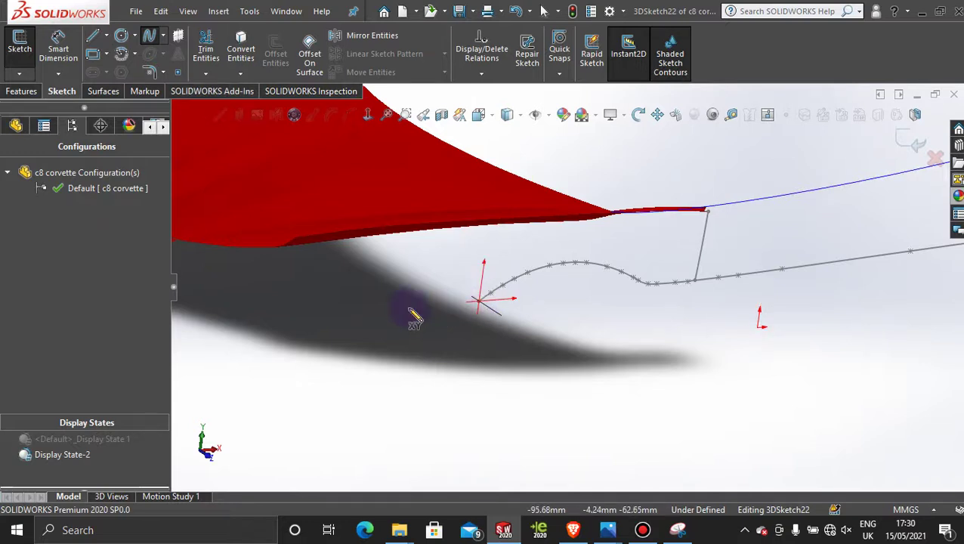
left_click(394, 227)
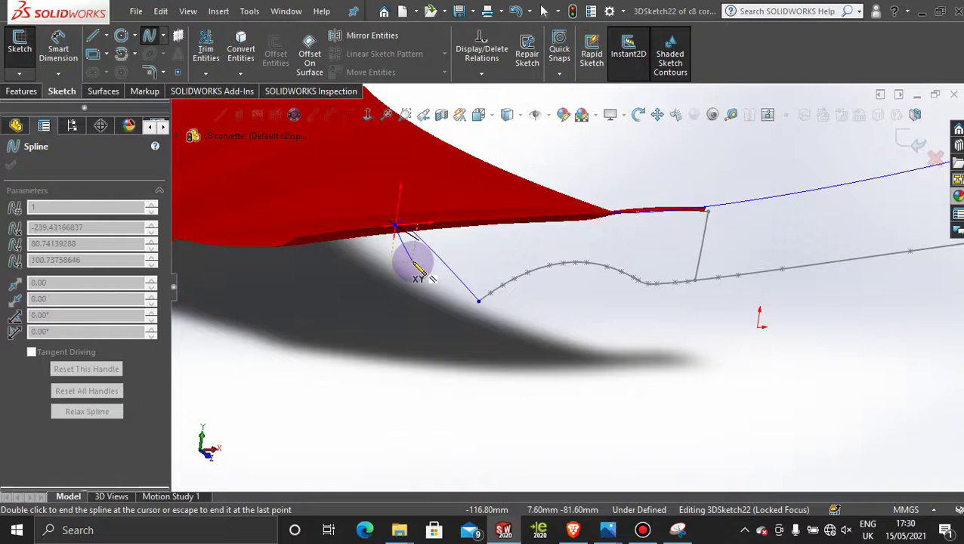
key("Escape")
key("Escape")
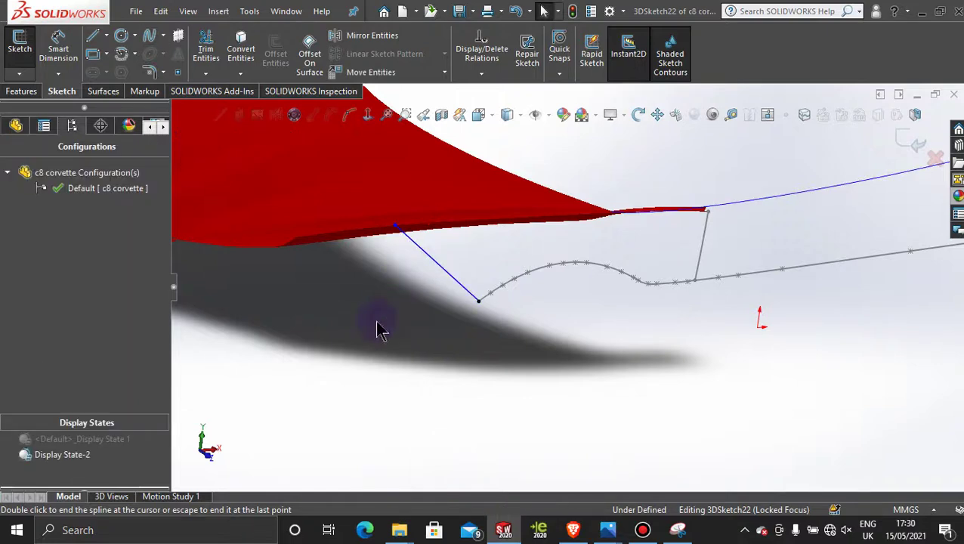
Step: Activate Display State 1 and, in the front view, slide the new spline's upper endpoint along the hood edge to about X -248 mm
double_click(102, 440)
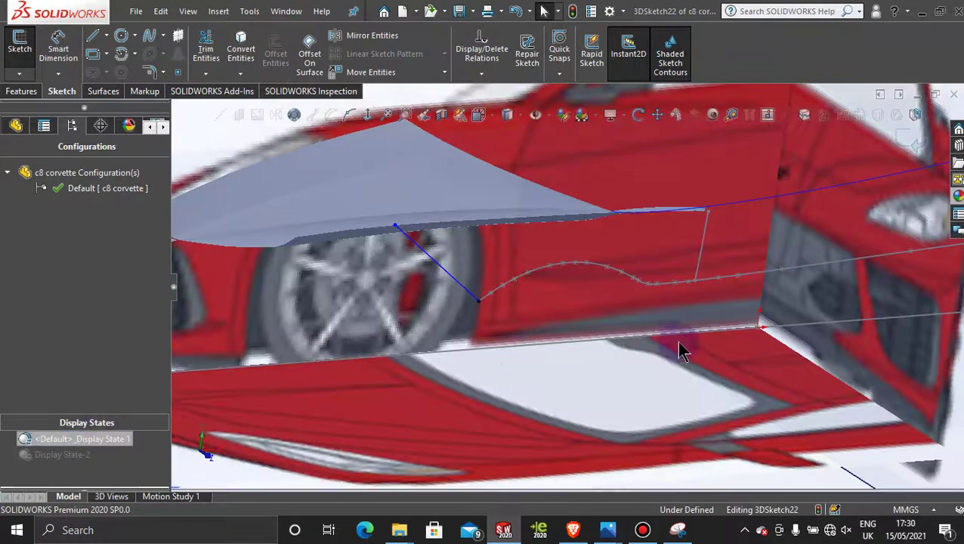
key("space")
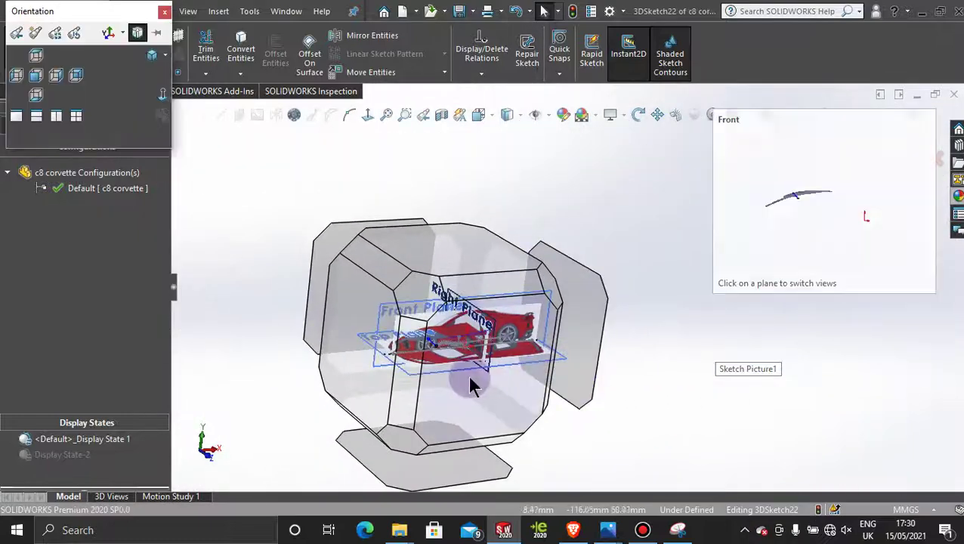
left_click(468, 378)
scroll(484, 274, "down", 5)
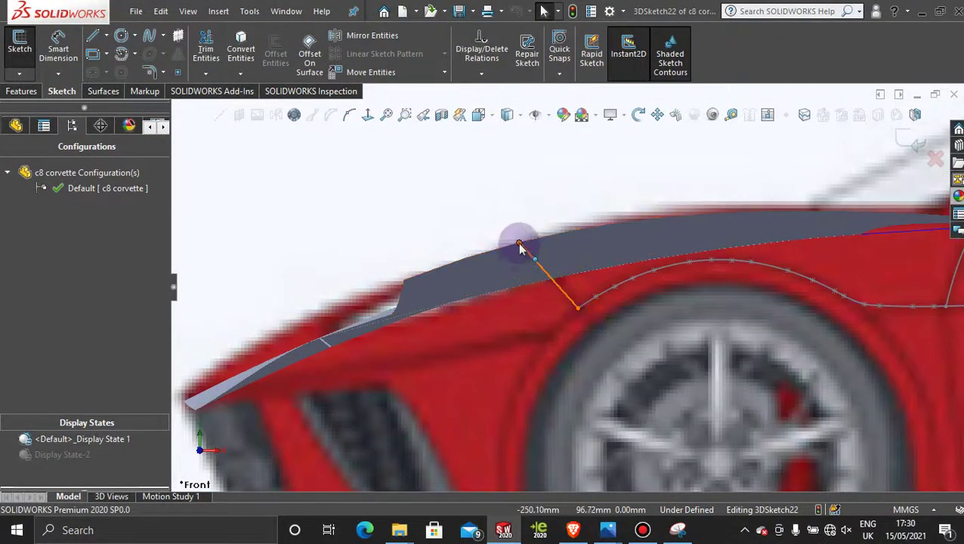
left_click(519, 245)
mouse_move(531, 244)
left_mouse_down()
mouse_move(539, 239)
mouse_move(529, 244)
left_mouse_up()
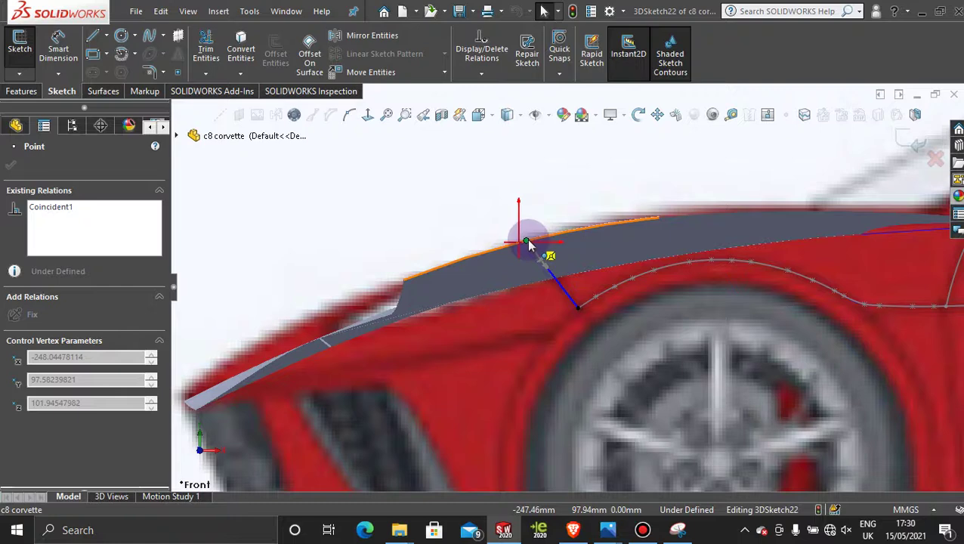
left_click_drag(529, 244, 529, 244)
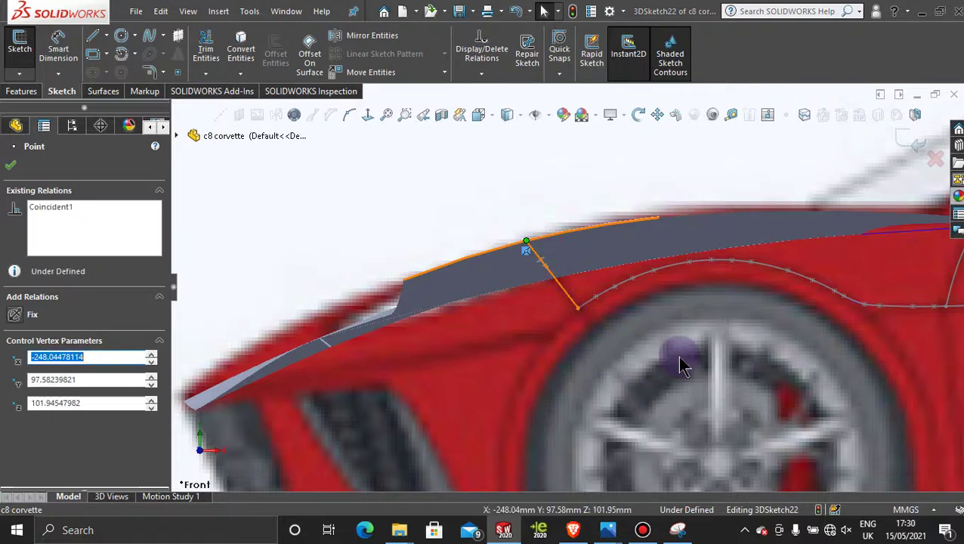
Step: Orient the view normal to the Right Plane and frame the new spline beside the headlight of the front blueprint
scroll(680, 365, "up", 2)
scroll(680, 365, "up", 4)
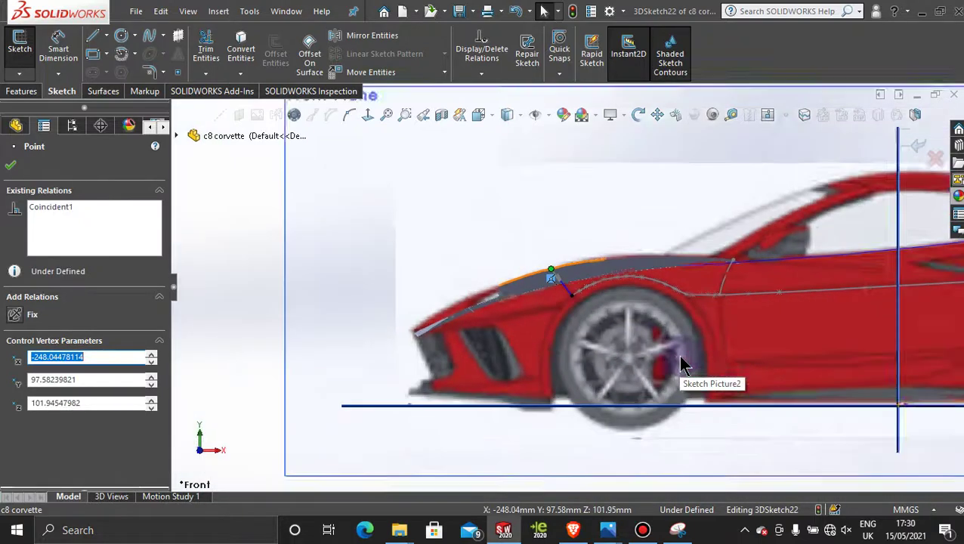
left_click(269, 225)
left_click(360, 238)
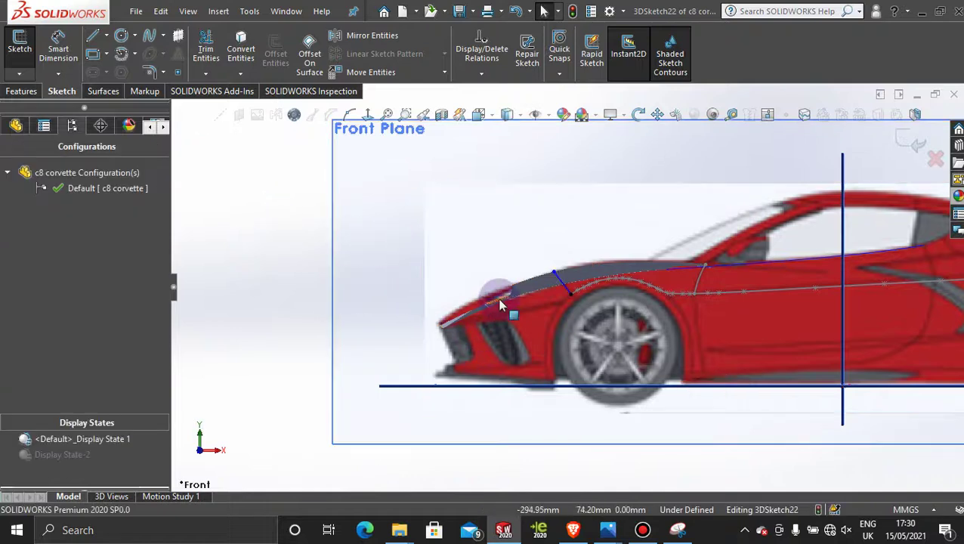
middle_click_drag(508, 306, 614, 349)
scroll(566, 284, "up", 3)
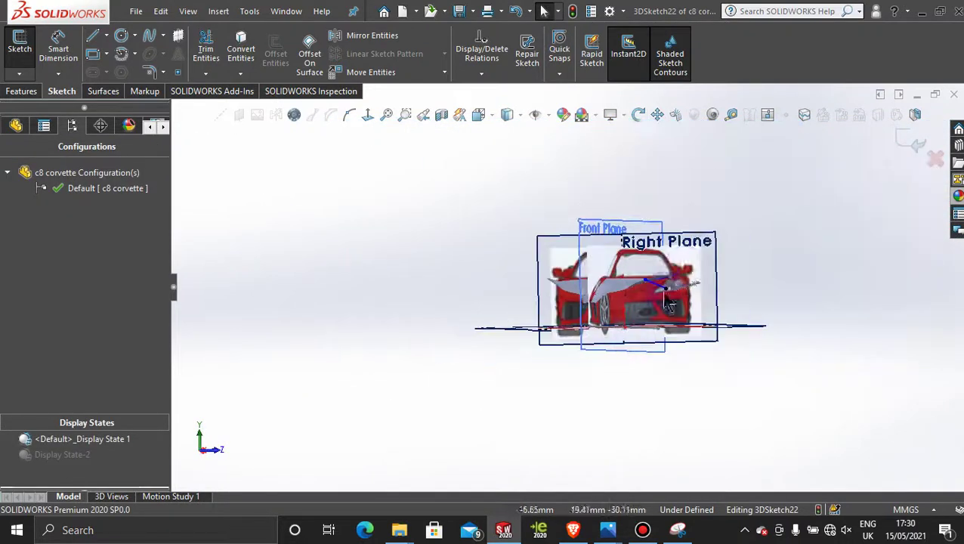
middle_click_drag(728, 252, 682, 246)
left_click(682, 245)
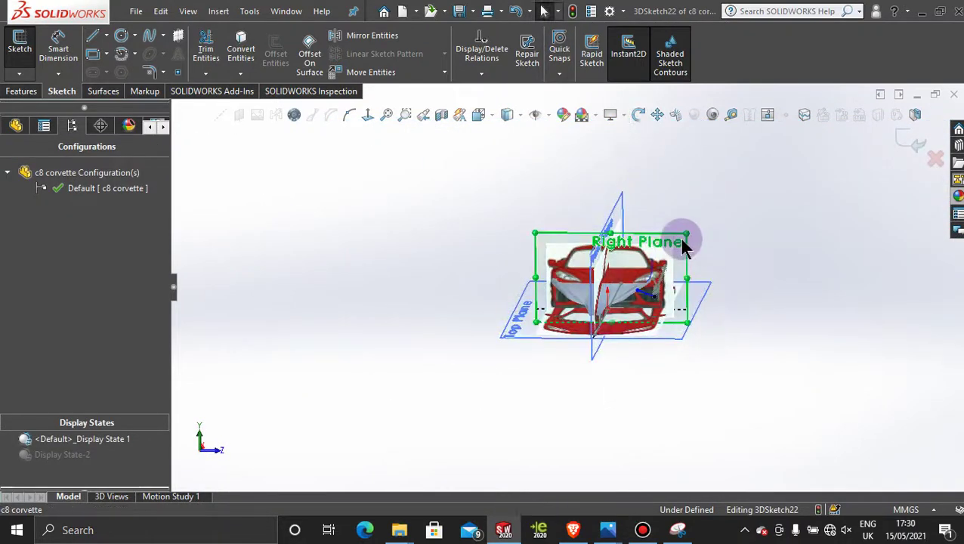
left_click(367, 117)
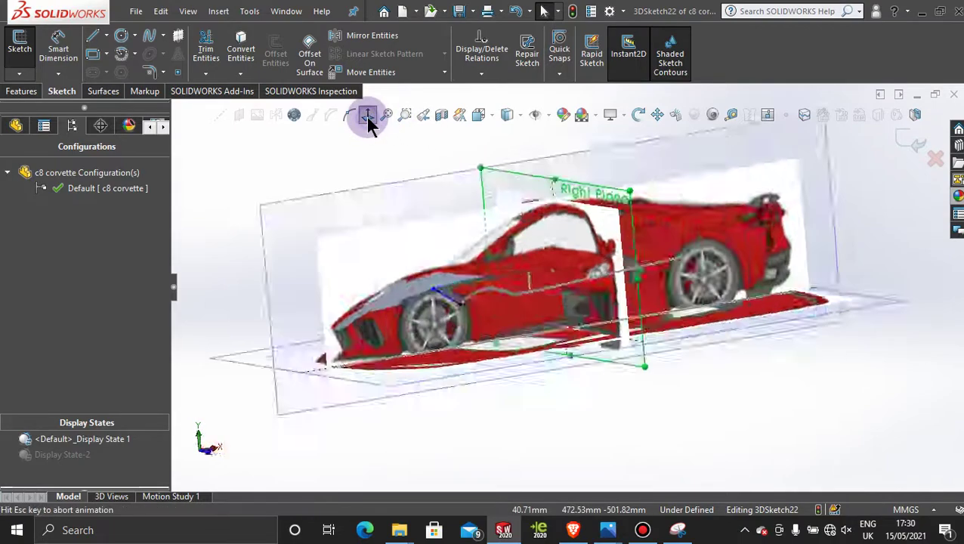
left_click(368, 116)
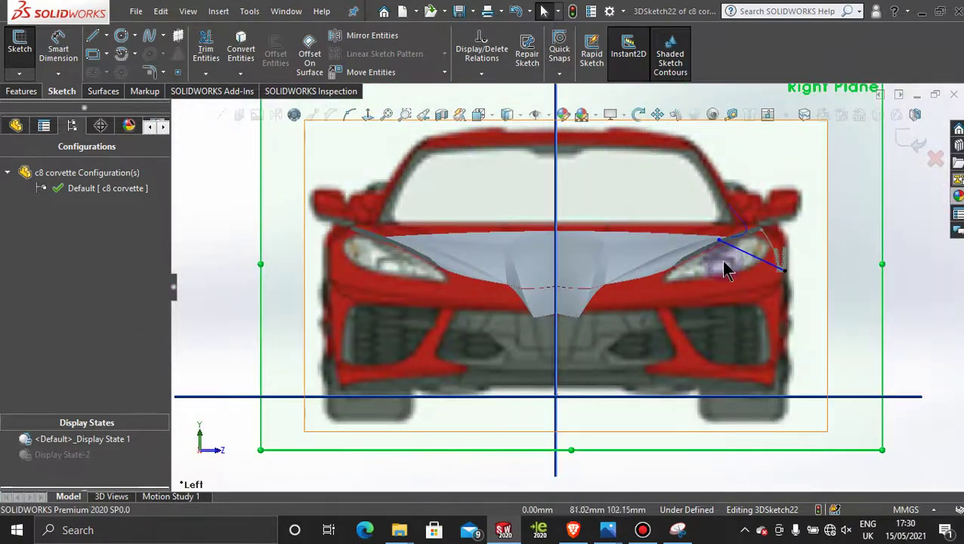
scroll(770, 268, "down", 4)
scroll(667, 271, "up", 5)
scroll(667, 271, "down", 5)
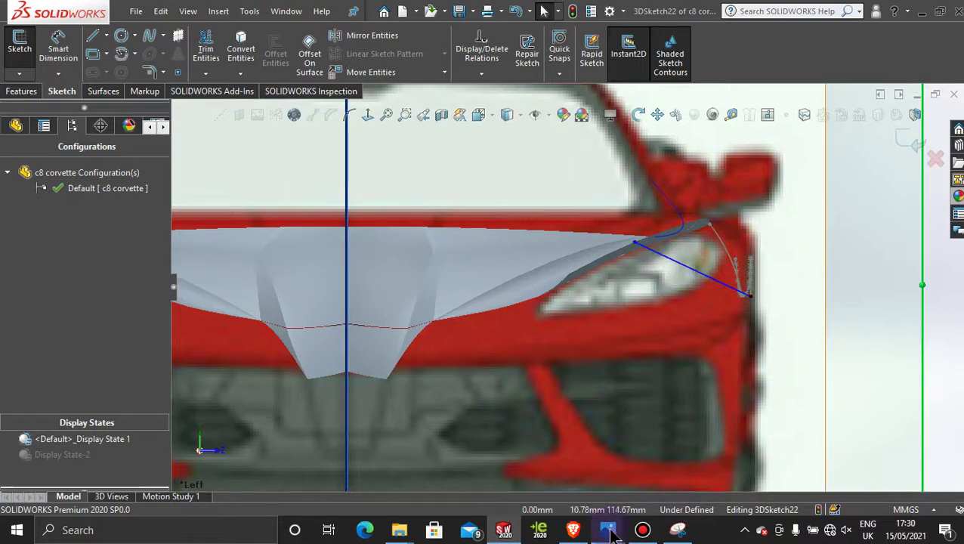
Step: Switch to Photos, study the fender and headlight area in the red Corvette and black car photos, and return to SOLIDWORKS
mouse_move(611, 534)
mouse_move(382, 435)
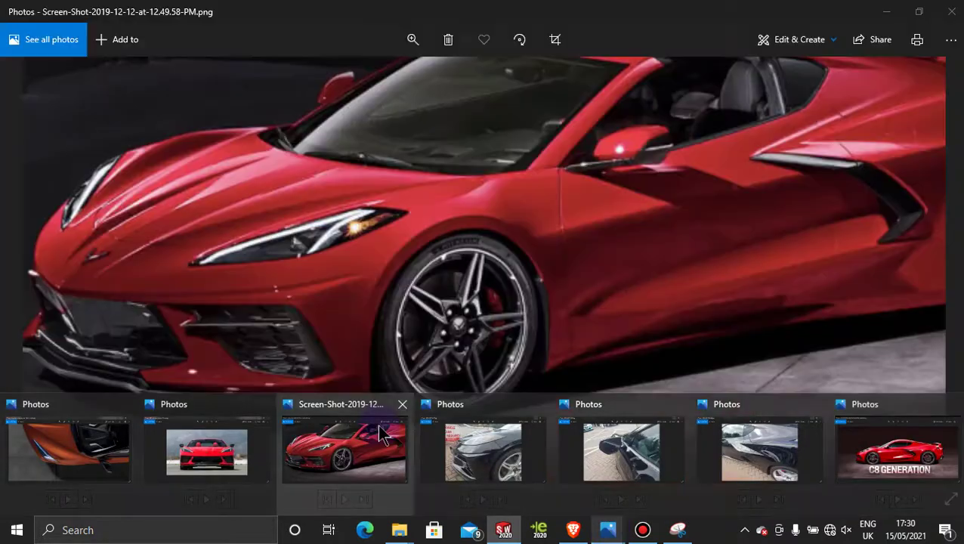
left_click(381, 434)
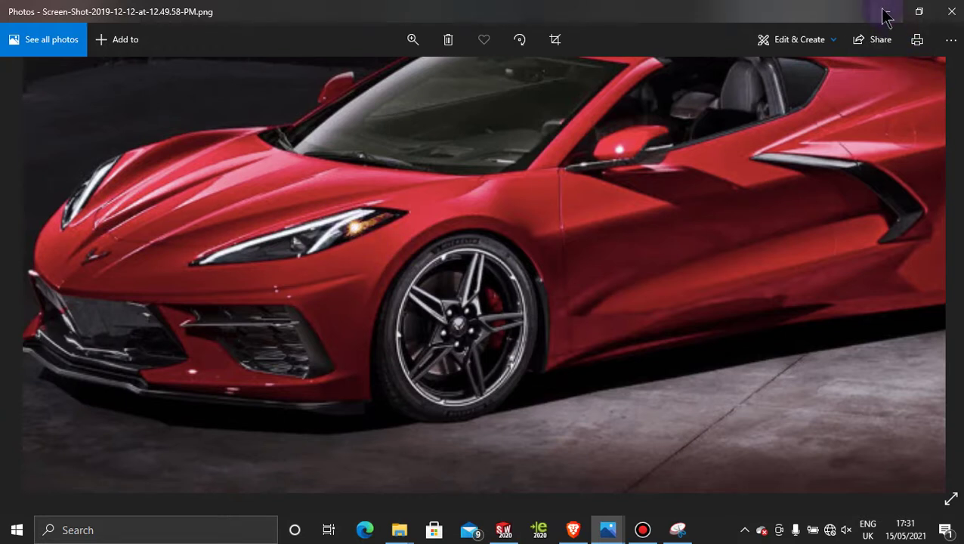
mouse_move(610, 538)
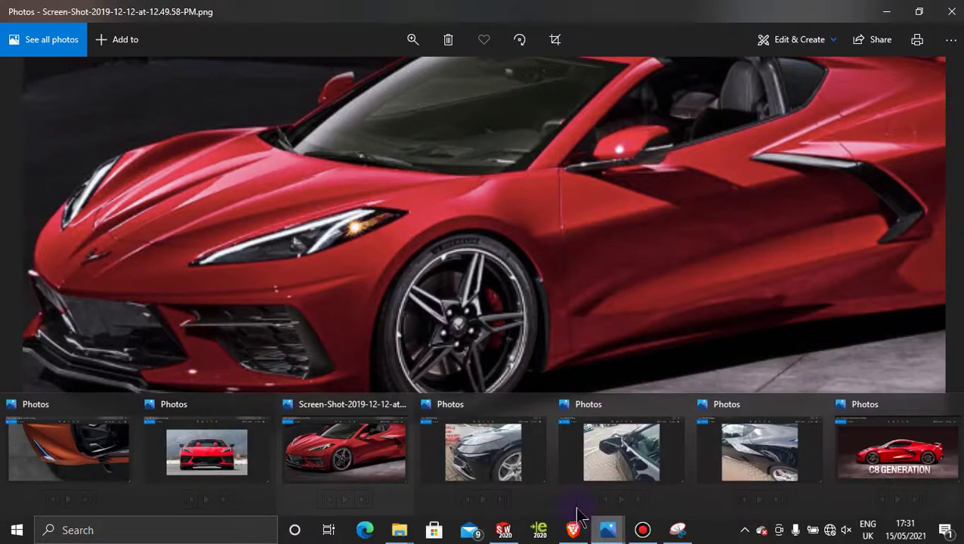
mouse_move(514, 444)
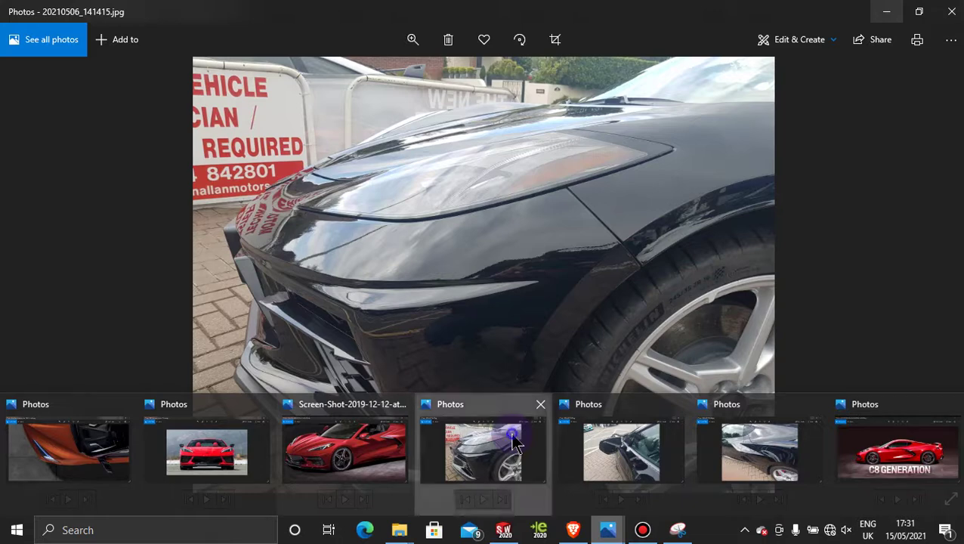
left_click(514, 446)
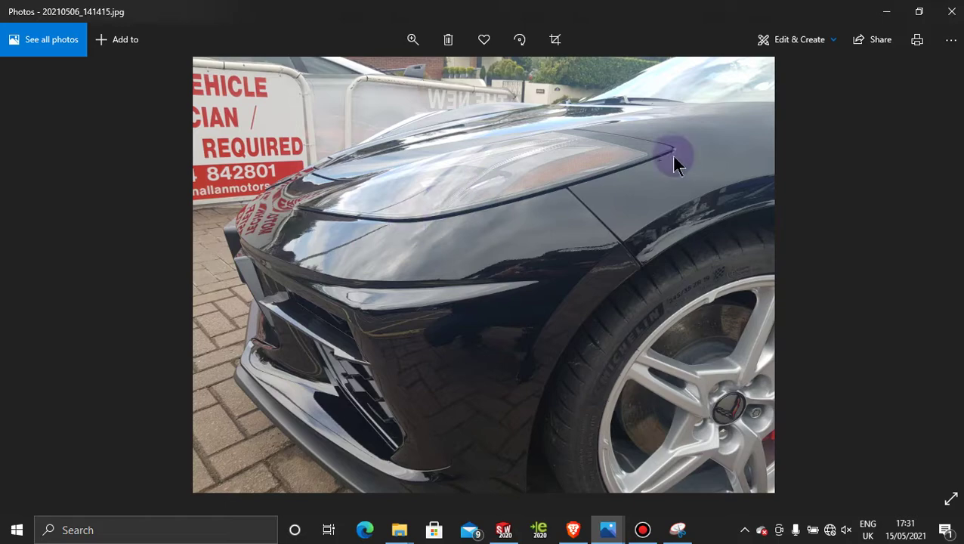
key("Right")
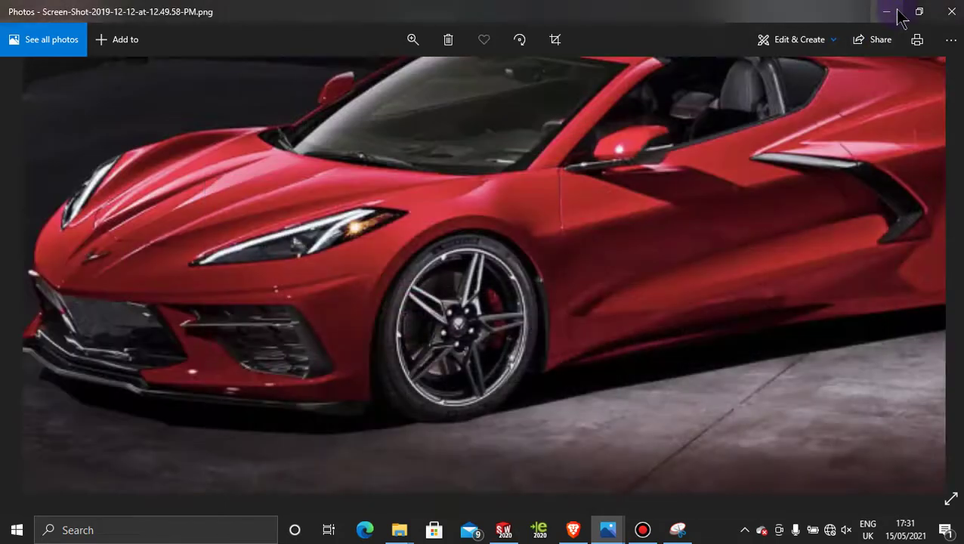
left_click(886, 12)
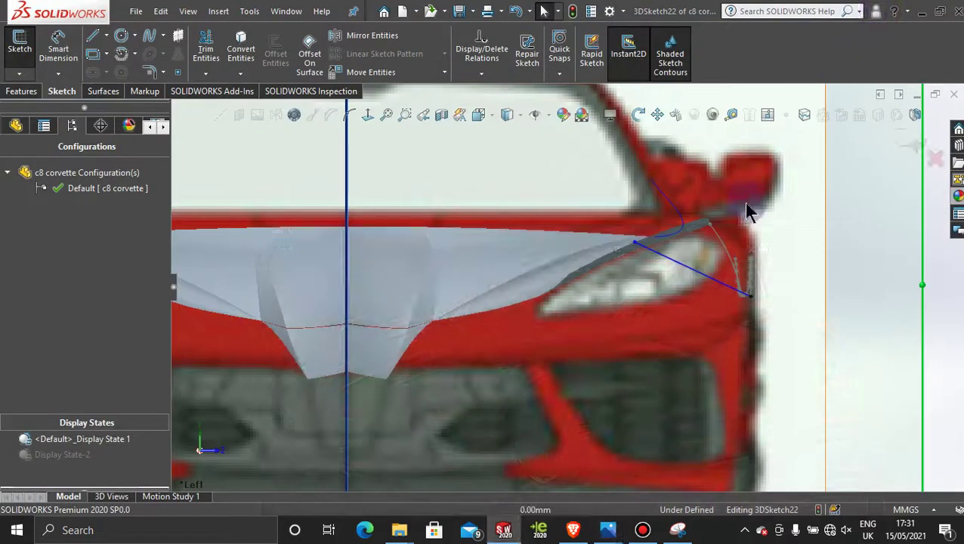
Step: Pull the tangency handles at both ends of the new spline so it bulges outward over the headlight
left_click(681, 264)
scroll(680, 264, "down", 1)
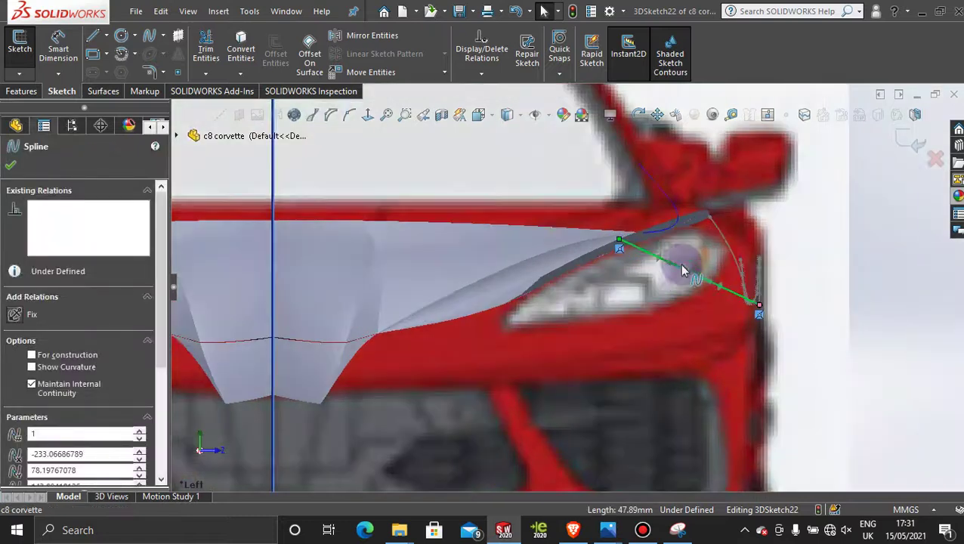
left_click_drag(675, 266, 690, 249)
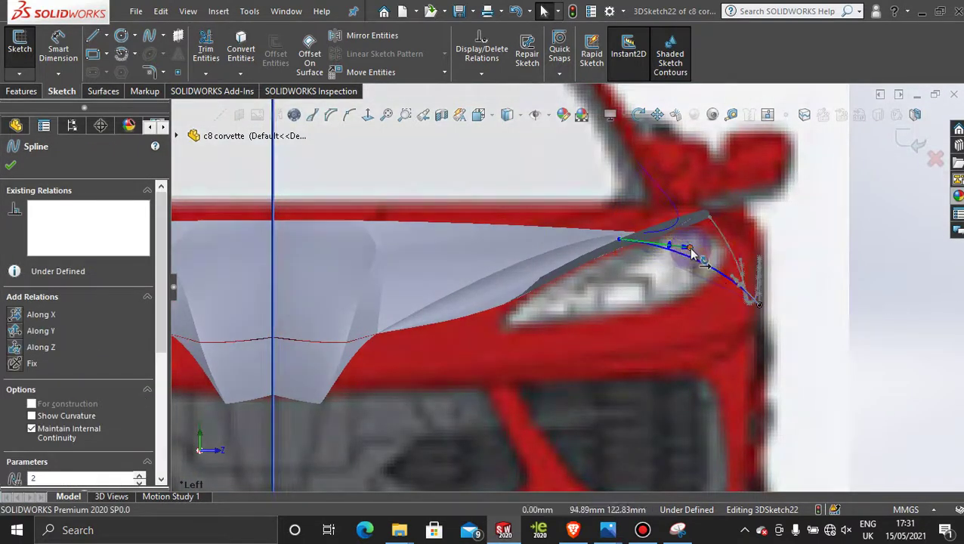
left_click(731, 279)
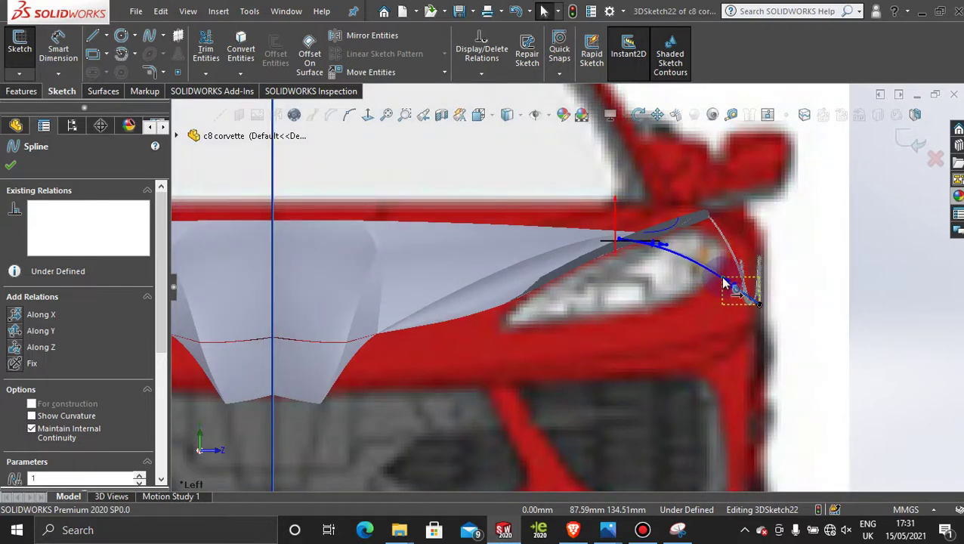
left_click_drag(724, 282, 728, 280)
left_click_drag(668, 247, 681, 244)
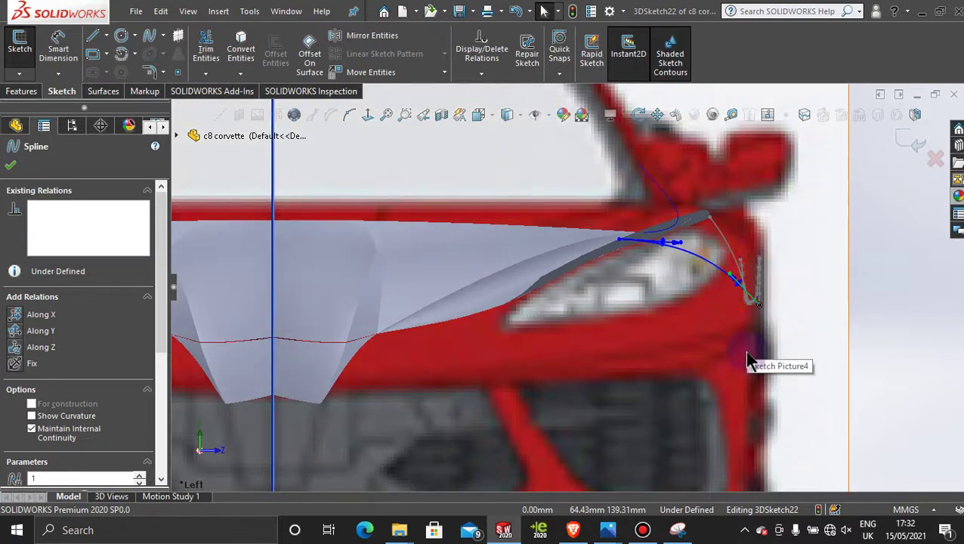
Step: Exit the 3D sketch of the front fender spline and activate Display State-2 to hide the blueprint pictures
middle_click_drag(787, 315, 654, 421)
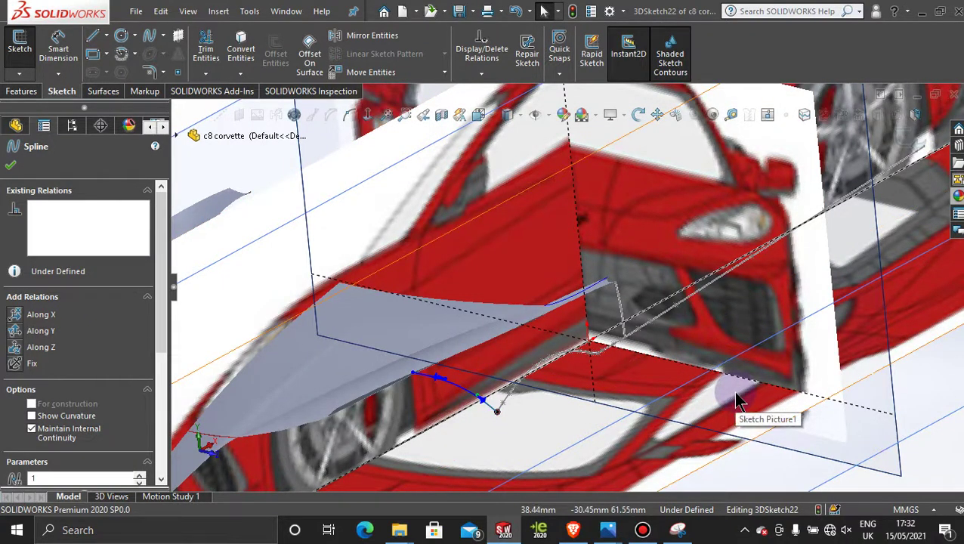
mouse_move(735, 394)
middle_mouse_down()
mouse_move(588, 370)
mouse_move(560, 383)
mouse_move(613, 426)
mouse_move(617, 404)
mouse_move(597, 386)
mouse_move(558, 393)
mouse_move(601, 389)
middle_mouse_up()
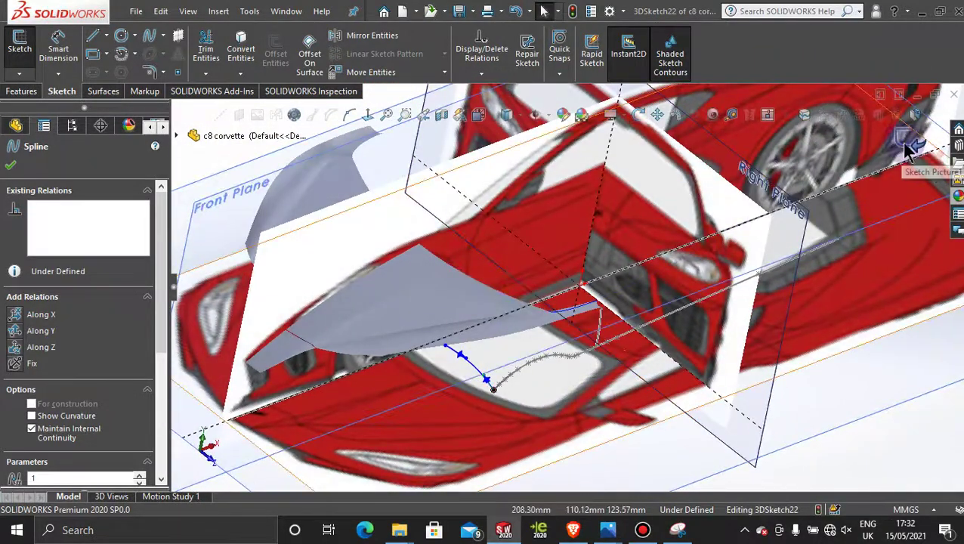
left_click(909, 149)
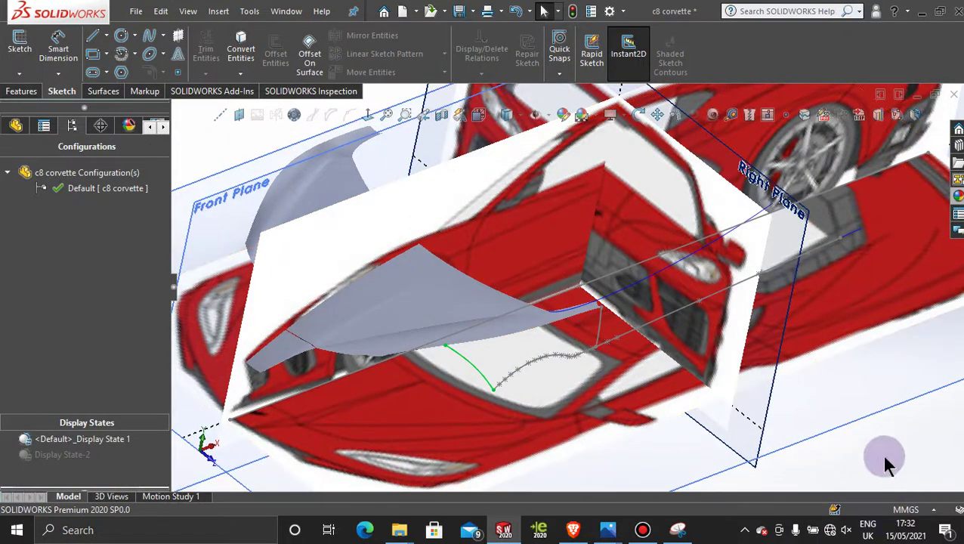
left_click(886, 459)
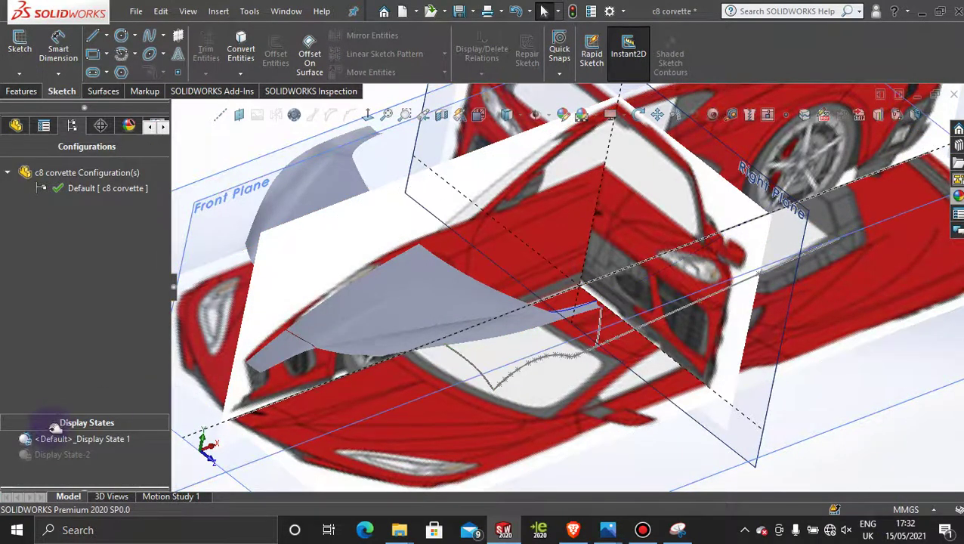
double_click(60, 454)
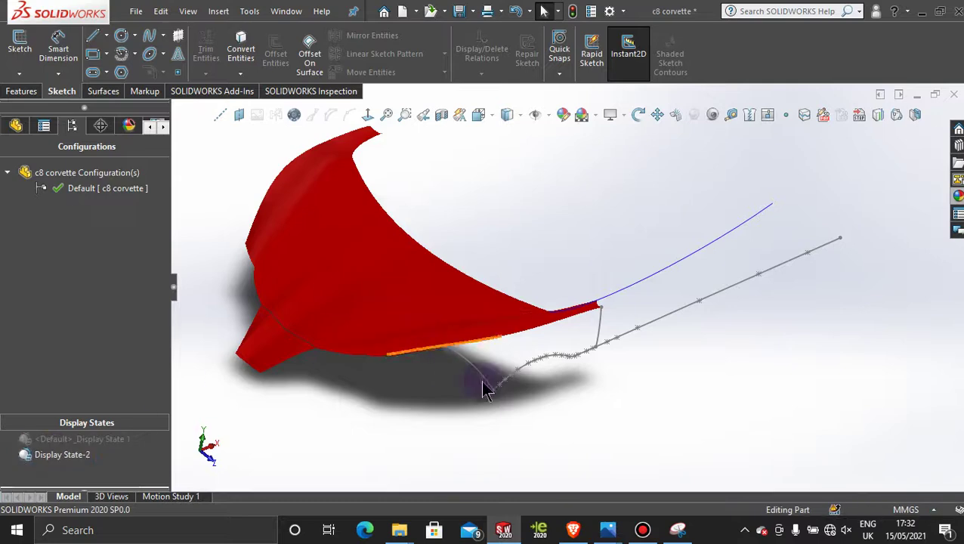
Step: Start a new 3D sketch and draw a two-point spline from the crest of the wheel-arch curve up to the hood's side edge
mouse_move(572, 397)
middle_mouse_down()
mouse_move(528, 370)
mouse_move(553, 378)
mouse_move(599, 316)
mouse_move(621, 316)
mouse_move(528, 362)
mouse_move(536, 394)
mouse_move(523, 360)
mouse_move(535, 310)
middle_mouse_up()
scroll(598, 394, "down", 4)
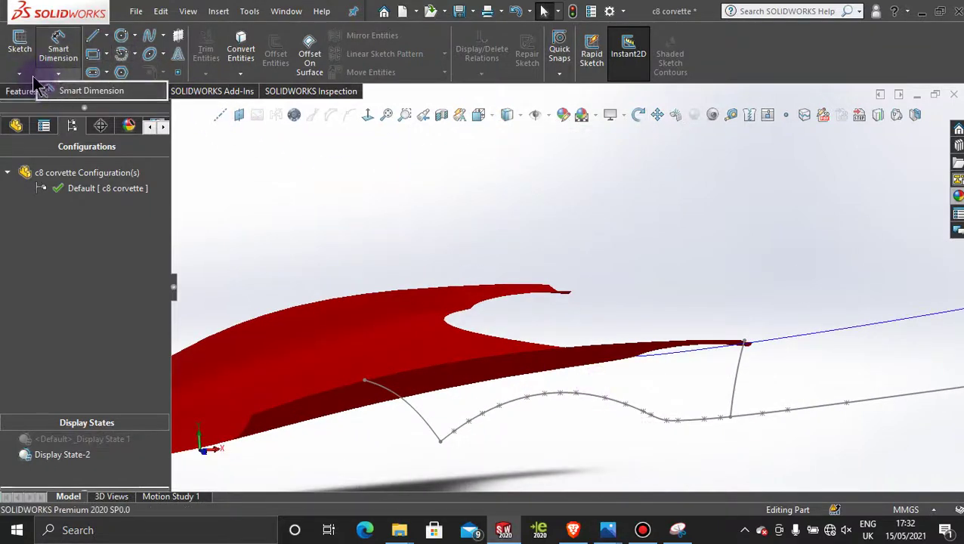
left_click(147, 38)
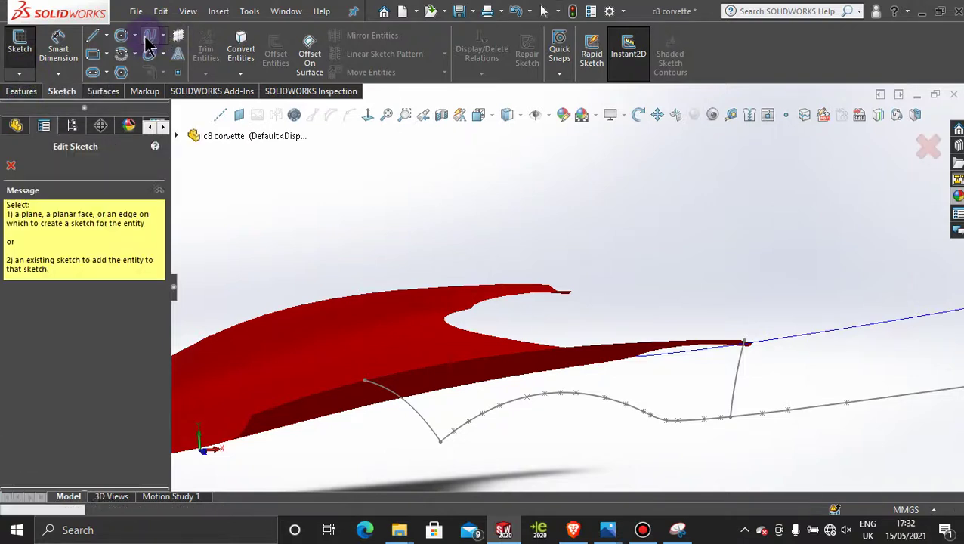
left_click(923, 146)
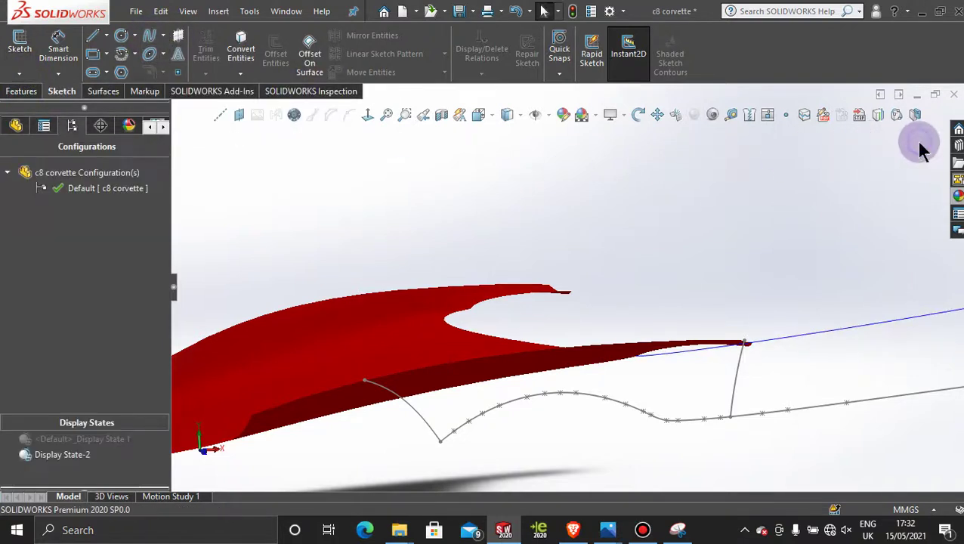
left_click(20, 72)
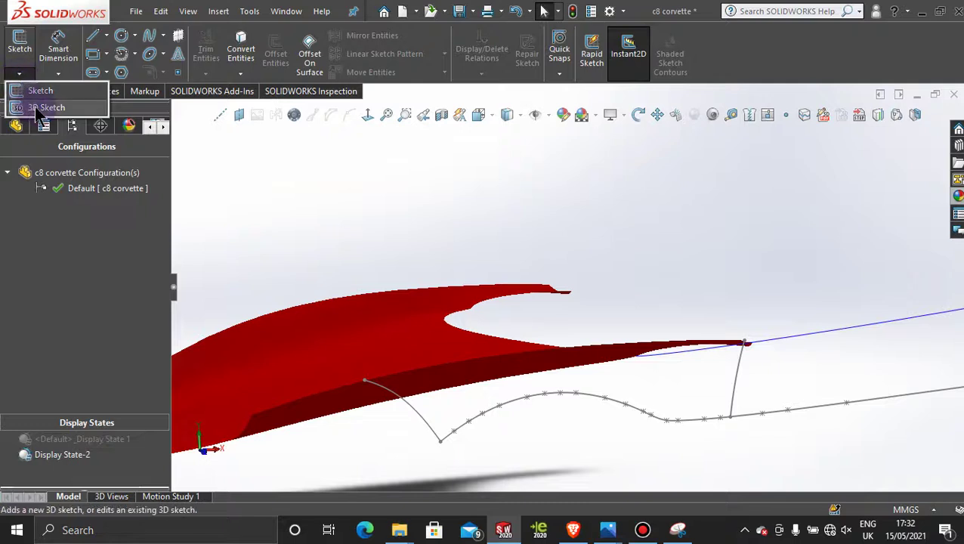
left_click(34, 103)
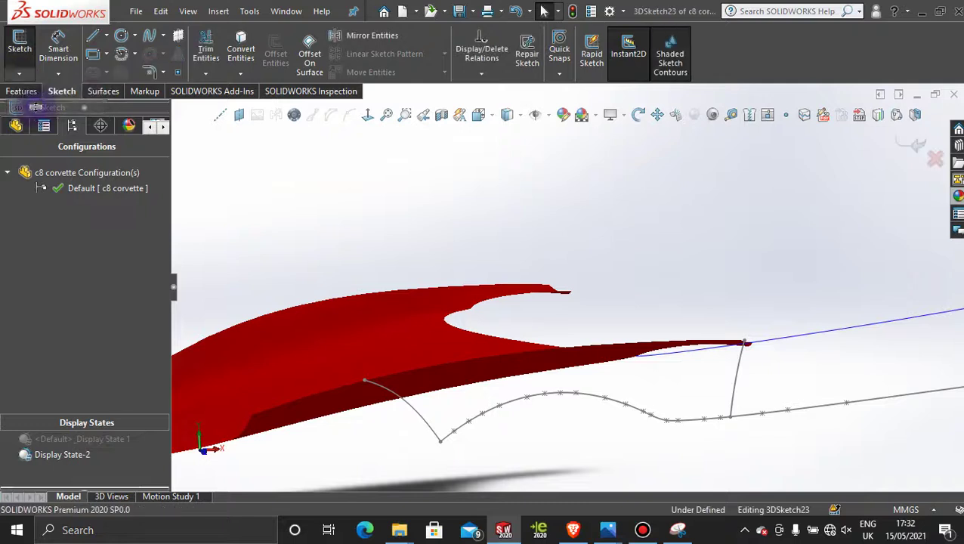
left_click(150, 39)
scroll(562, 402, "down", 2)
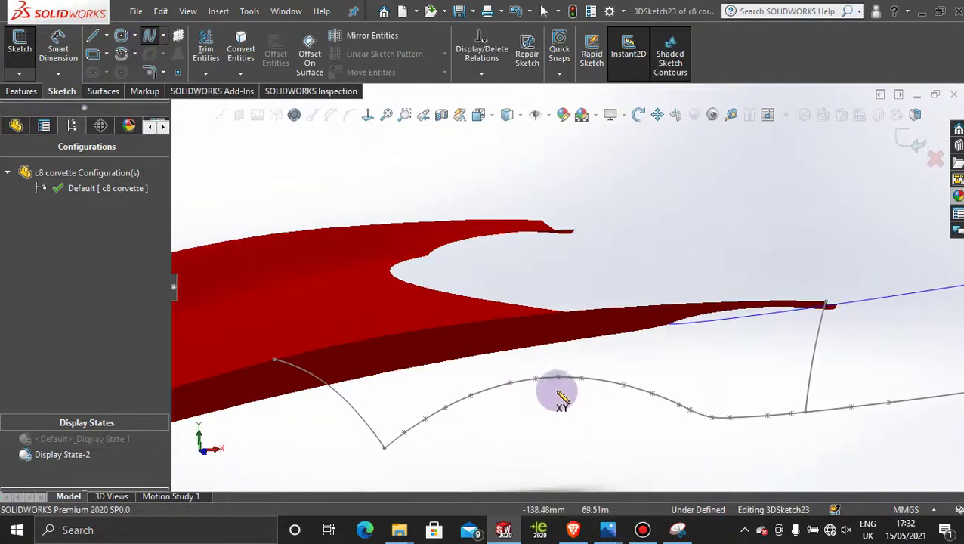
left_click(545, 377)
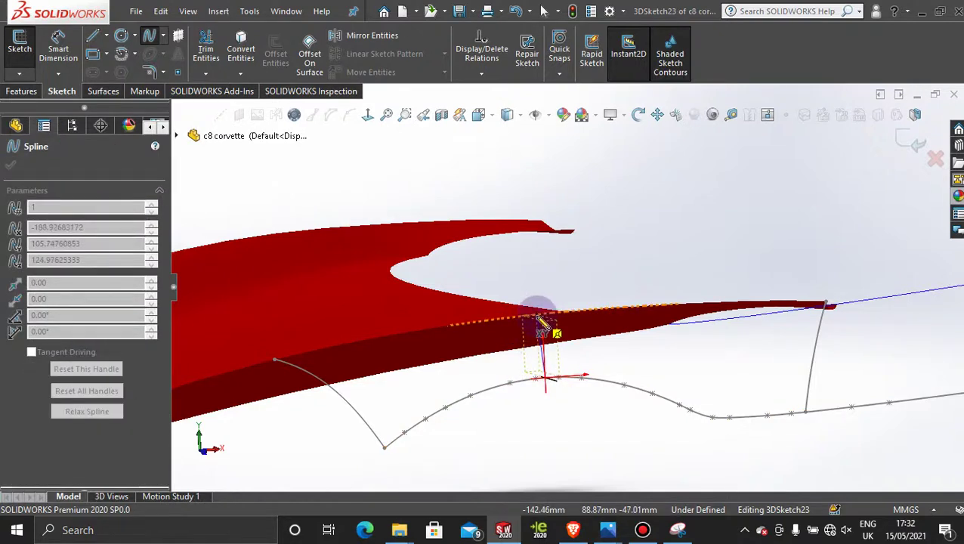
left_click(535, 315)
key("Escape")
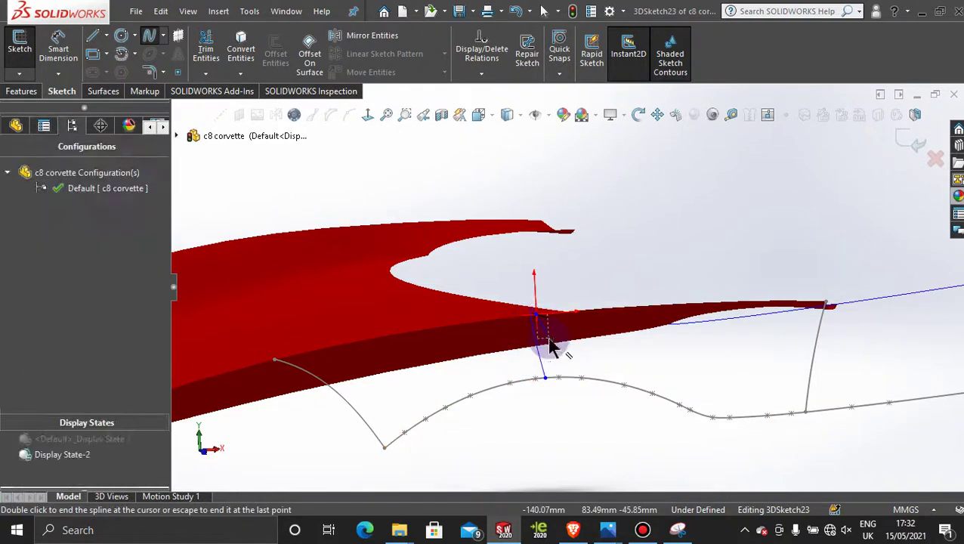
Step: In the Top view, slide the new spline's upper endpoint slightly forward along the hood edge
middle_click_drag(551, 344, 602, 444)
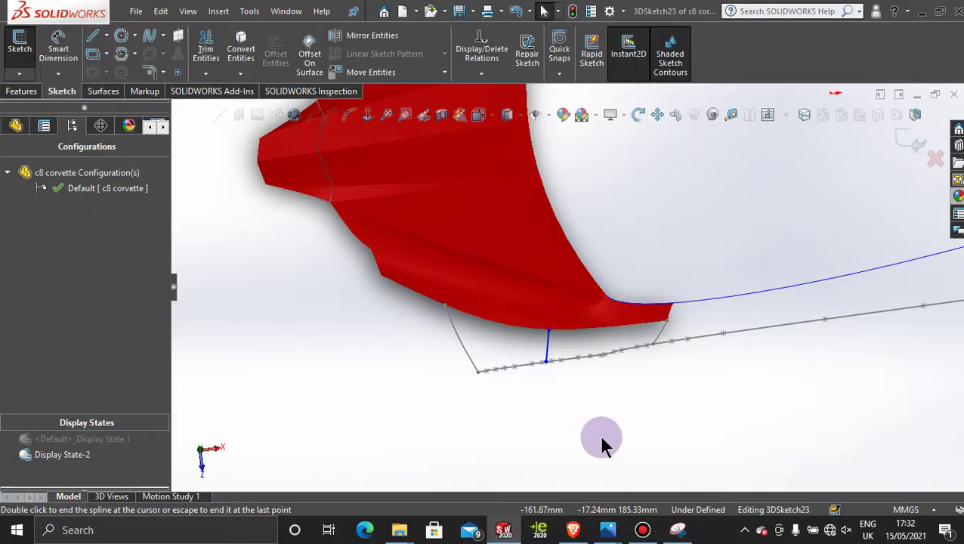
key("space")
left_click(472, 310)
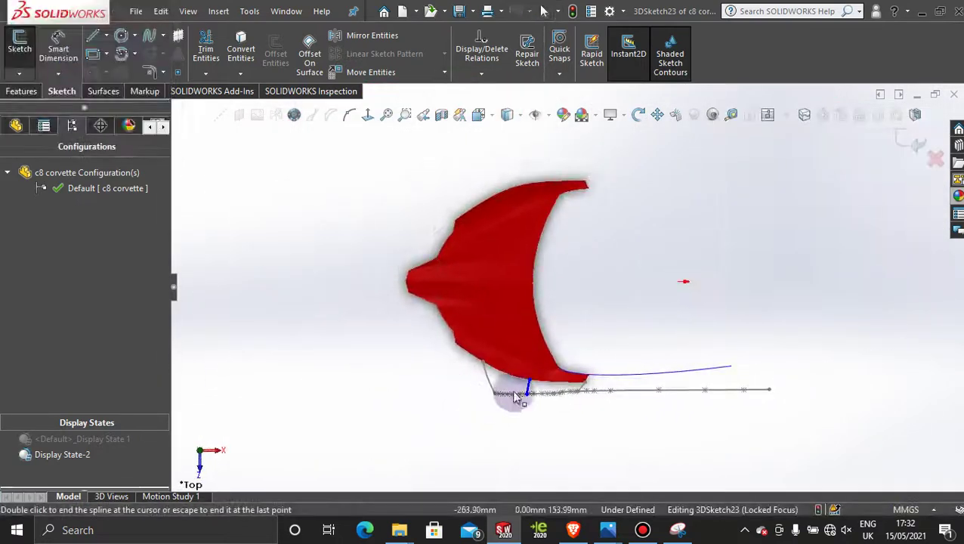
scroll(508, 389, "down", 6)
mouse_move(516, 329)
left_mouse_down()
mouse_move(492, 325)
mouse_move(518, 327)
mouse_move(505, 330)
left_mouse_up()
middle_click_drag(528, 366, 526, 238)
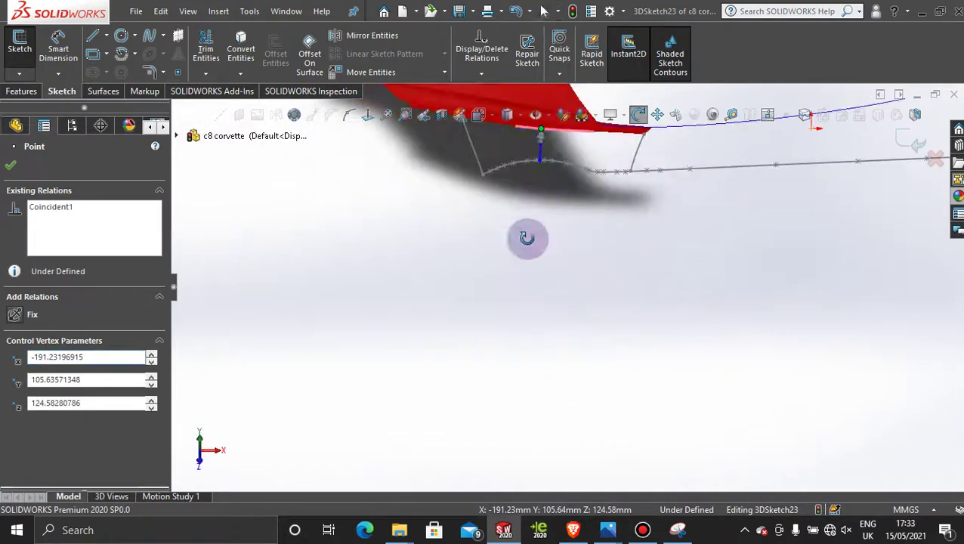
Step: In the Left view, pull the tangency handles at both ends of the middle fender spline so it bulges outward, and exit the sketch
scroll(545, 234, "up", 6)
scroll(533, 227, "down", 3)
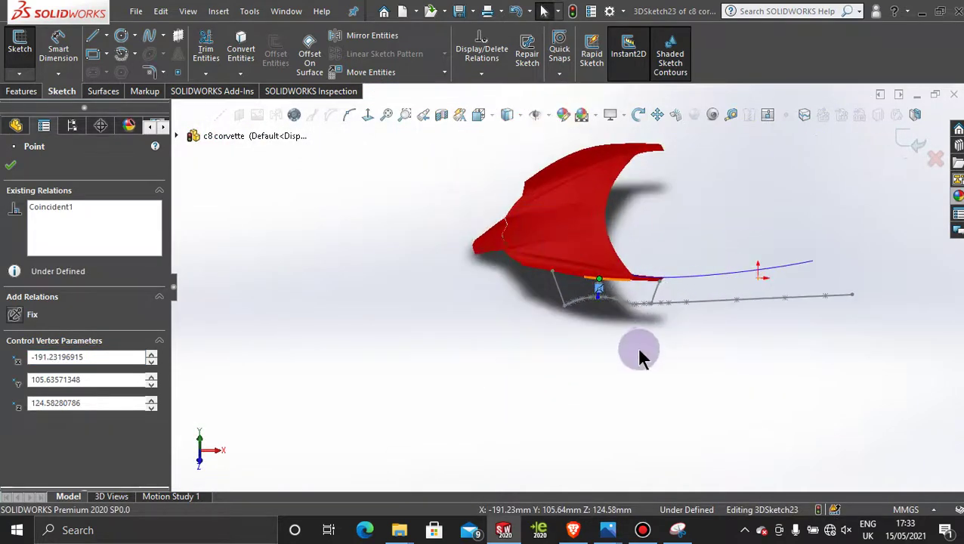
middle_click_drag(640, 353, 737, 283)
key("space")
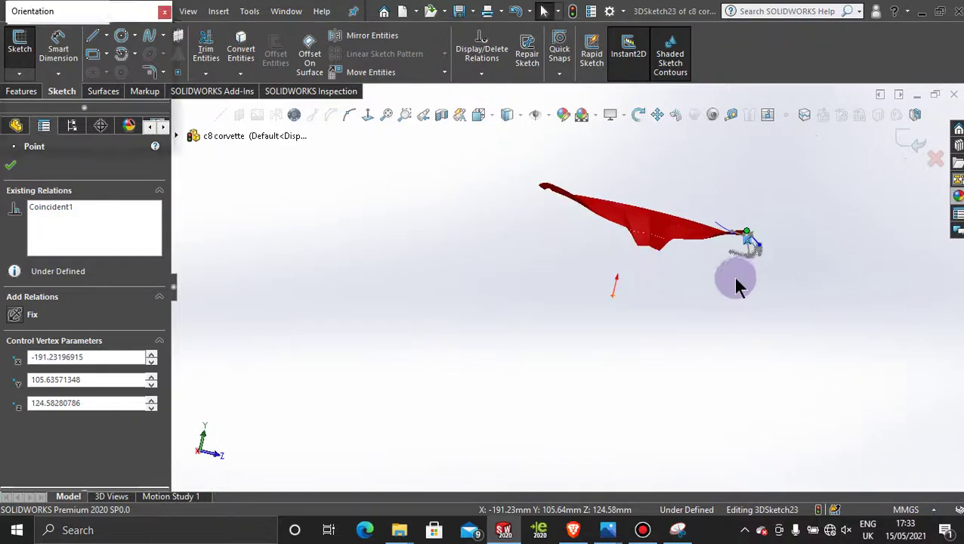
left_click(507, 302)
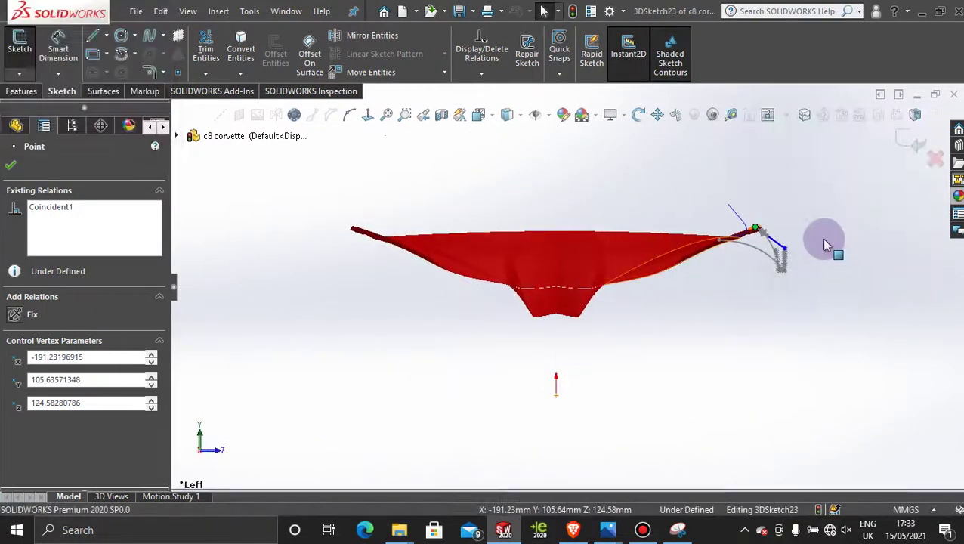
scroll(761, 247, "down", 5)
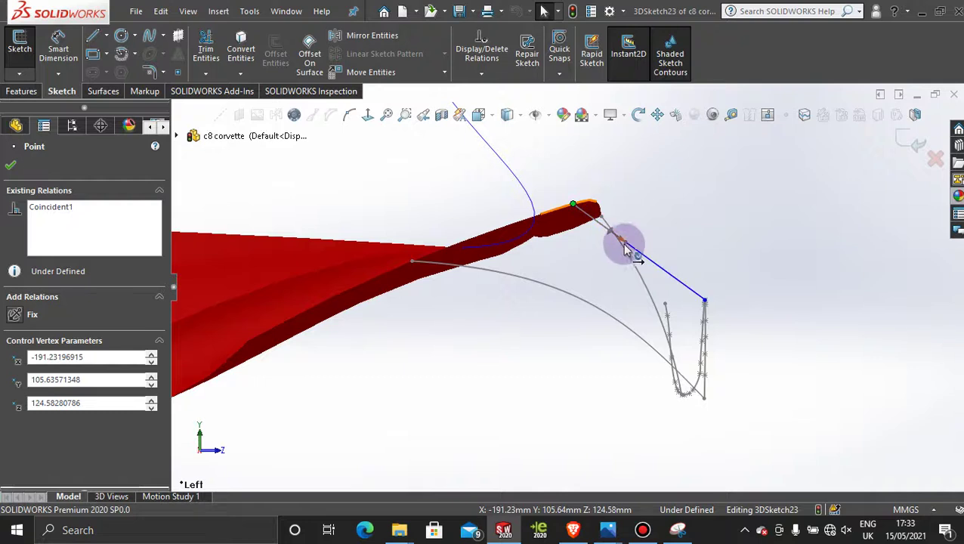
left_click_drag(629, 244, 640, 232)
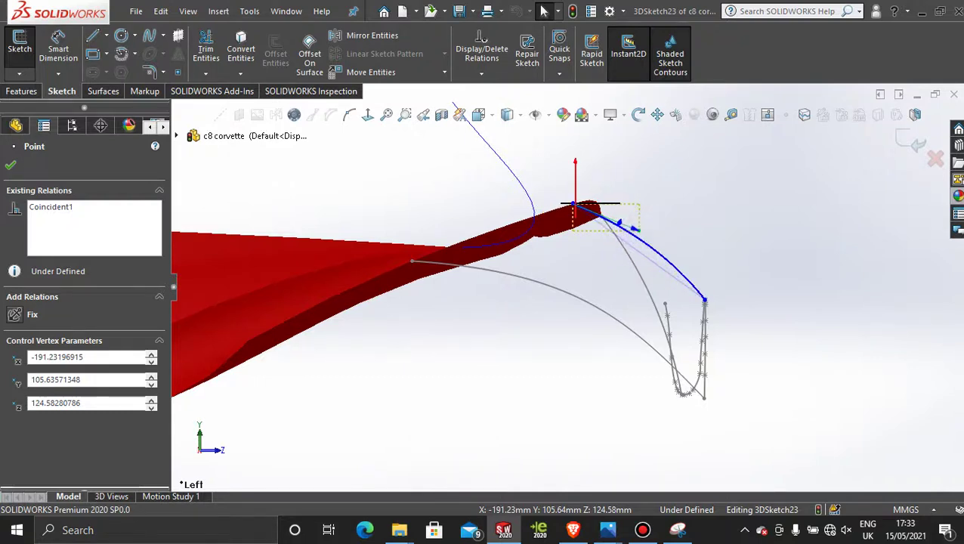
left_click(657, 256)
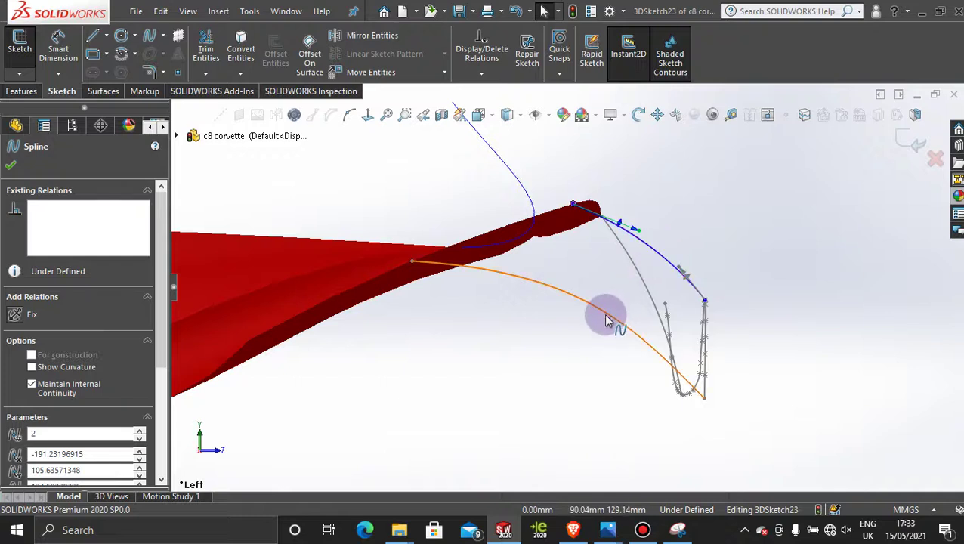
left_click(679, 274)
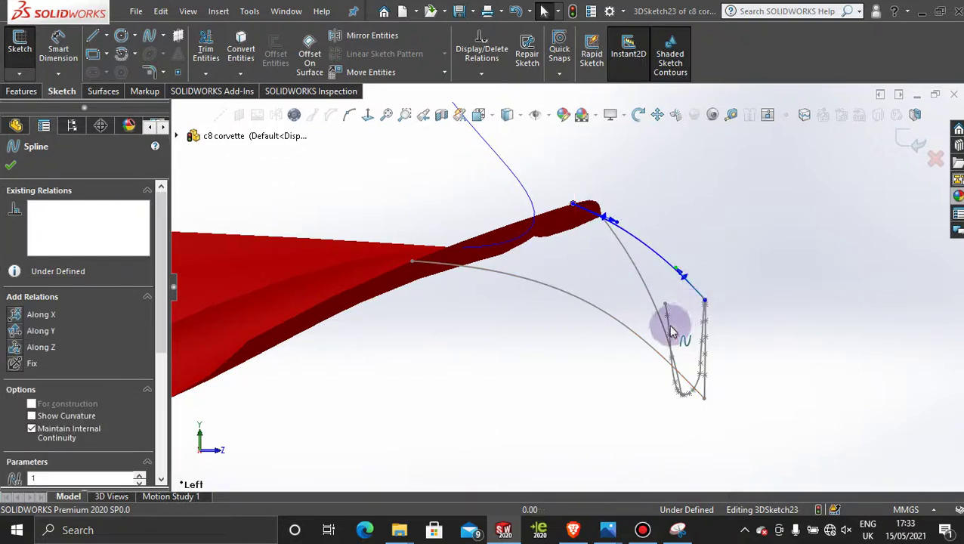
left_click(654, 349)
left_click(757, 182)
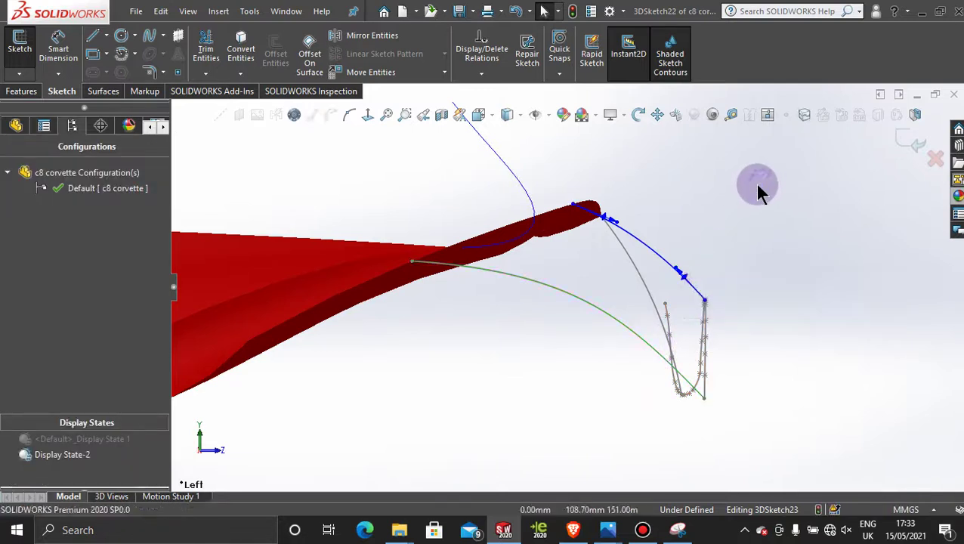
left_click(909, 141)
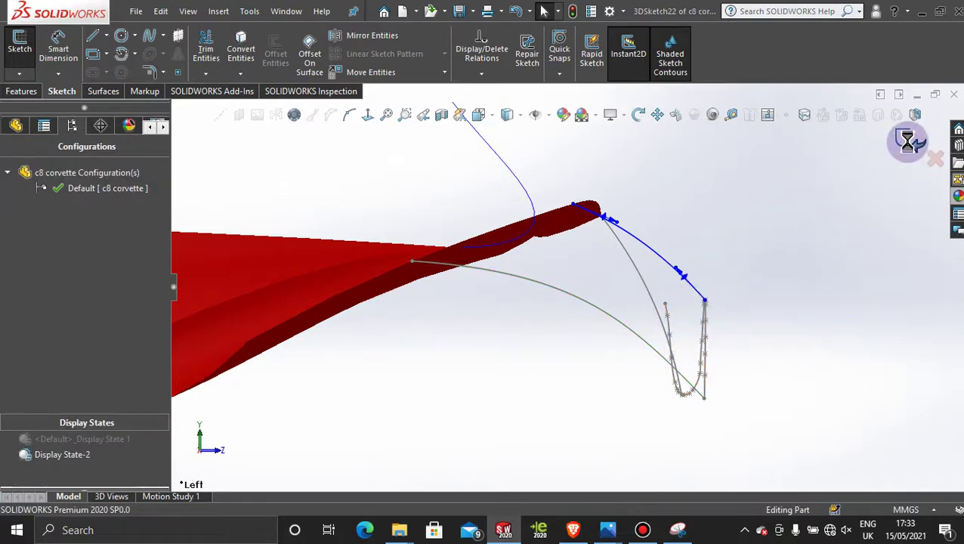
Step: In a new 3D sketch, trace a multi-point spline along the hood edge from the front fender curve to the middle one, and exit the sketch
mouse_move(751, 229)
middle_mouse_down()
mouse_move(736, 275)
mouse_move(713, 266)
mouse_move(713, 291)
middle_mouse_up()
mouse_move(655, 374)
middle_mouse_down()
mouse_move(482, 387)
mouse_move(467, 413)
mouse_move(490, 409)
mouse_move(496, 459)
mouse_move(510, 409)
mouse_move(490, 447)
mouse_move(542, 269)
mouse_move(567, 235)
mouse_move(512, 221)
mouse_move(516, 256)
mouse_move(470, 336)
middle_mouse_up()
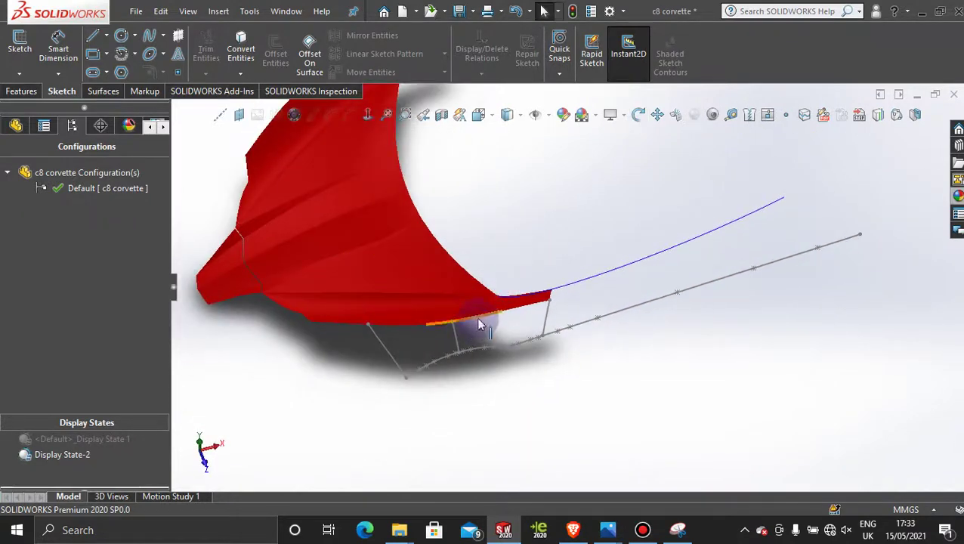
scroll(463, 264, "up", 2)
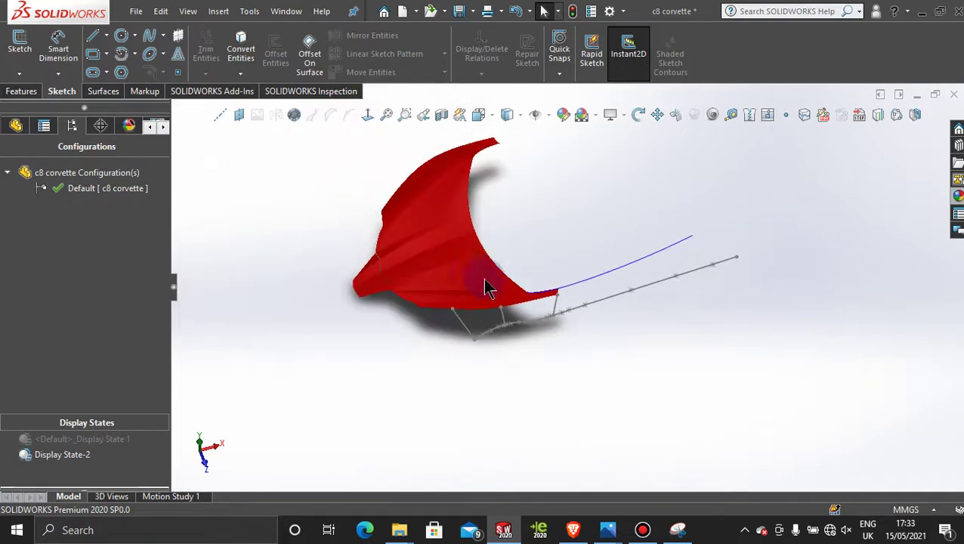
scroll(487, 287, "down", 2)
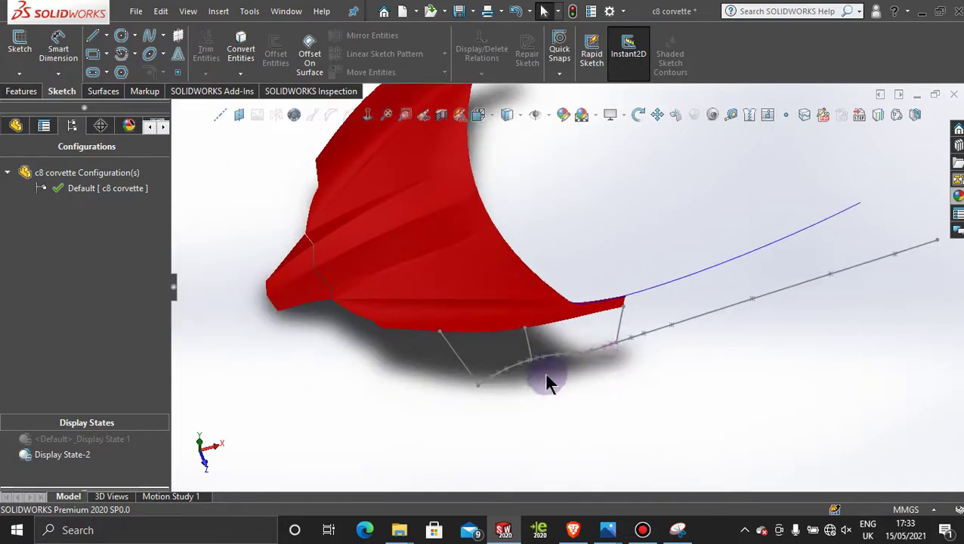
left_click(23, 74)
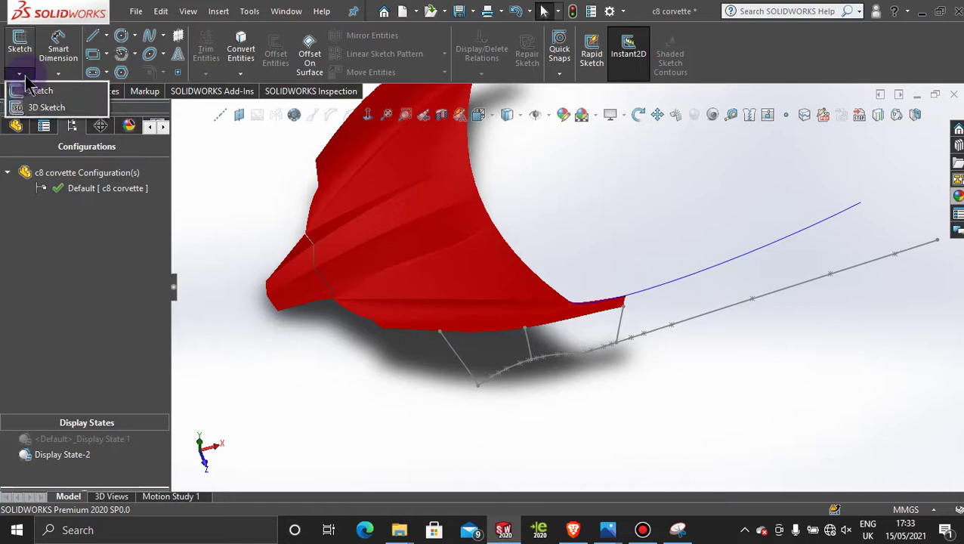
left_click(34, 107)
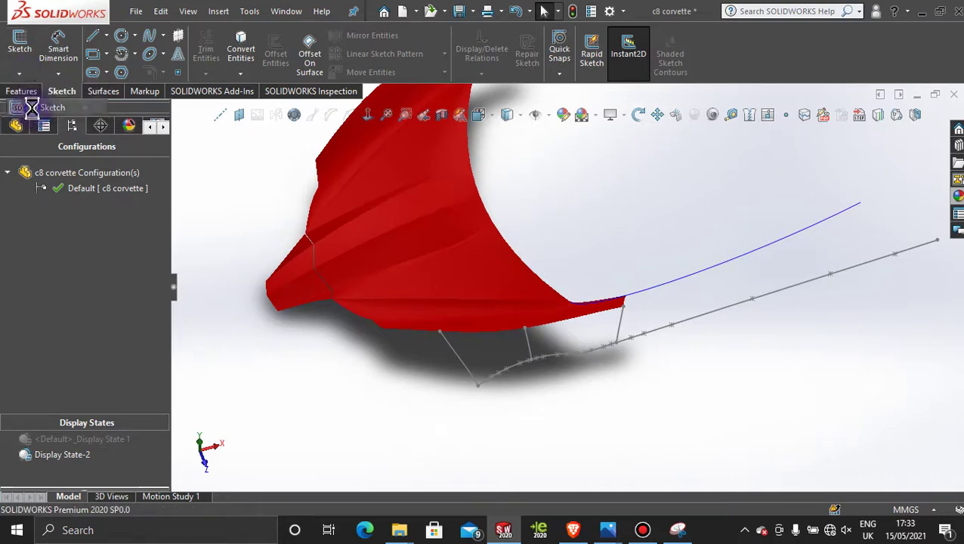
left_click(149, 37)
scroll(453, 332, "down", 3)
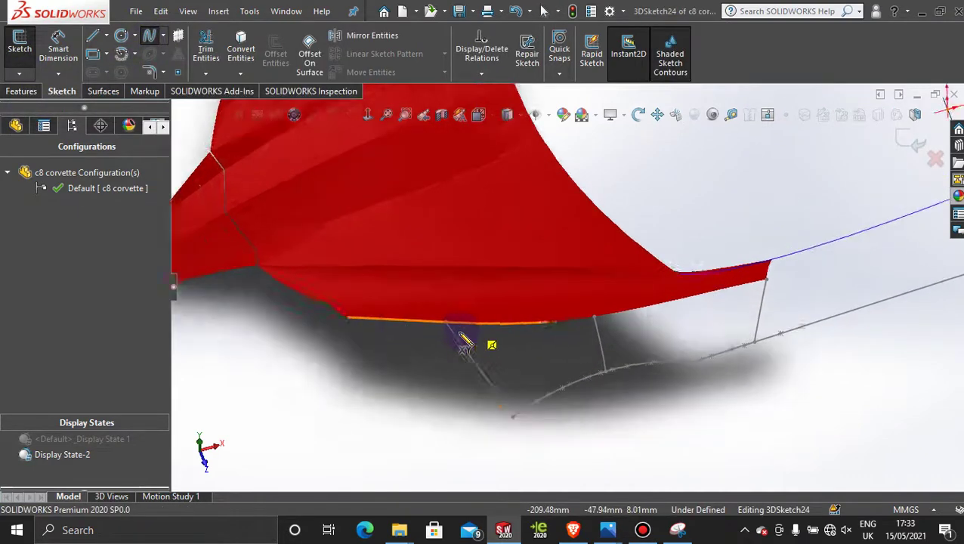
left_click(448, 318)
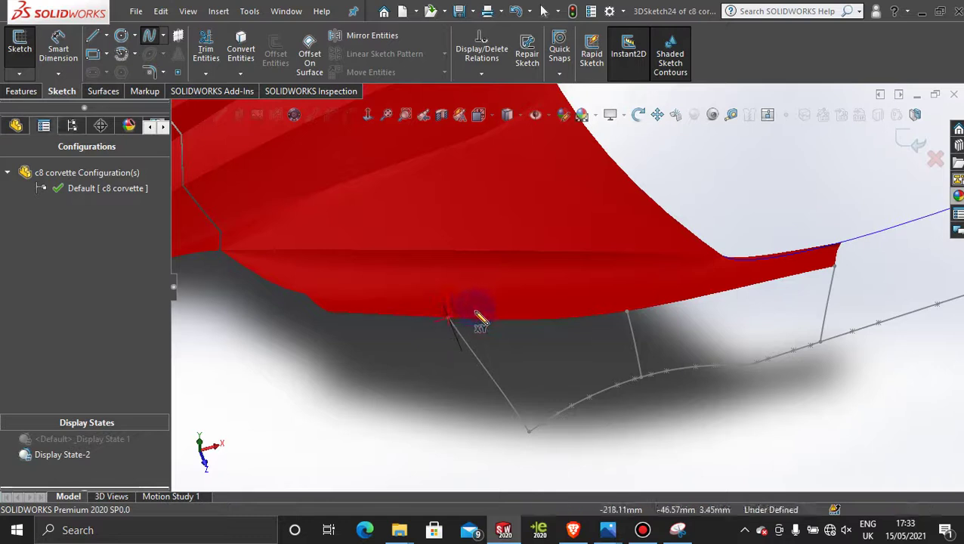
left_click(544, 319)
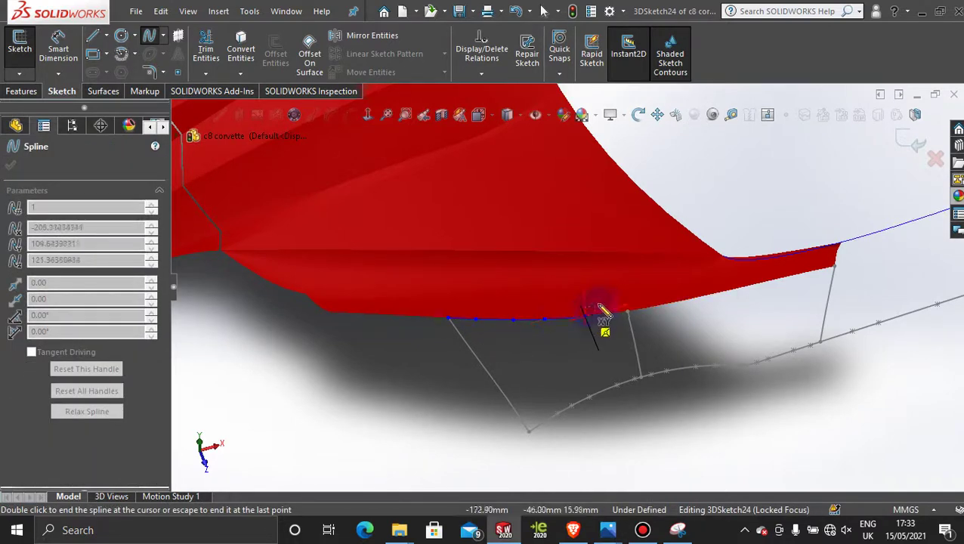
left_click(608, 313)
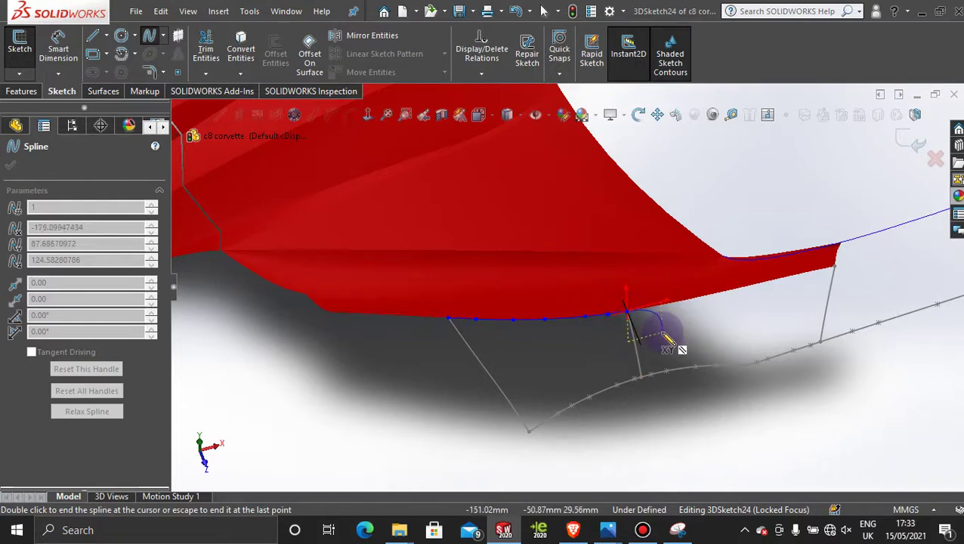
key("Escape")
left_click(912, 144)
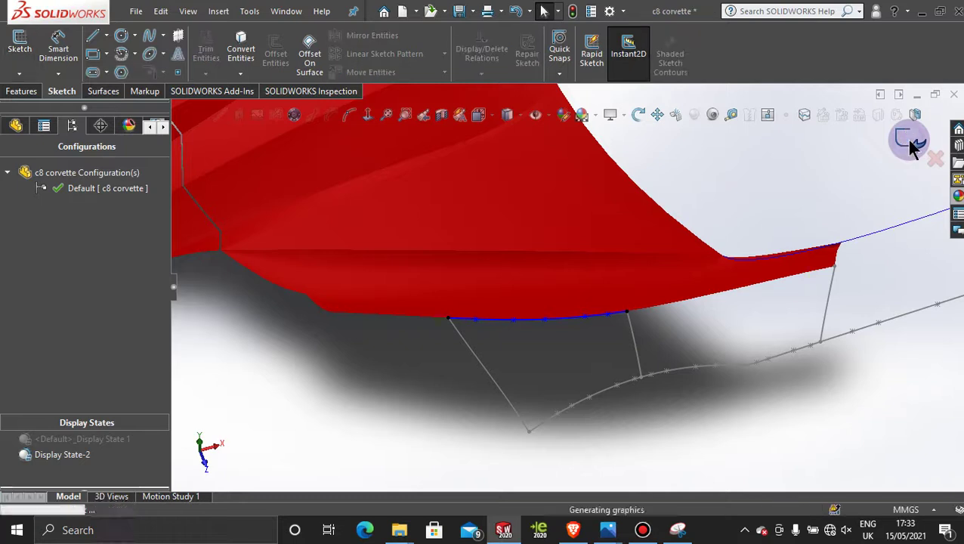
Step: In a new 3D sketch, trace a multi-point spline along the hood edge from the middle fender curve to the rear one, and exit the sketch
left_click(18, 74)
left_click(38, 105)
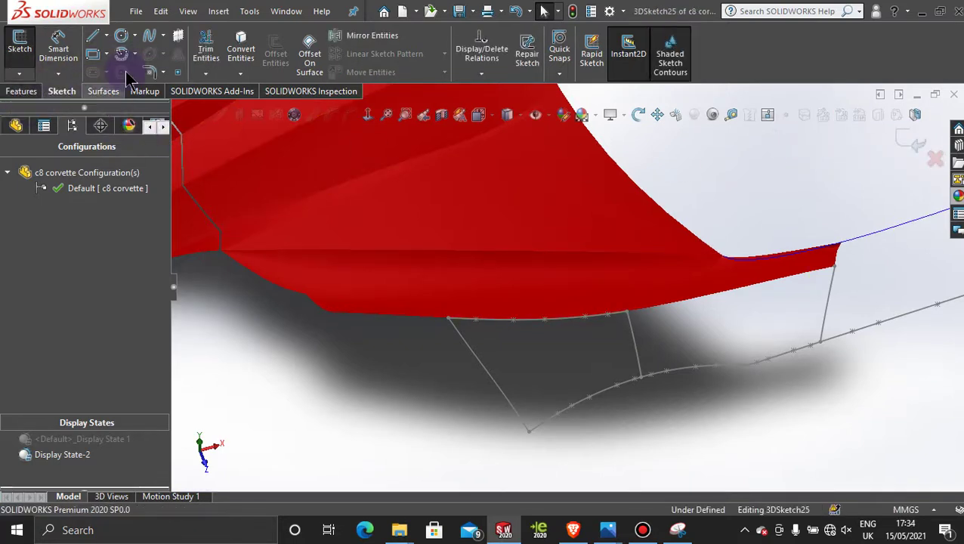
left_click(151, 37)
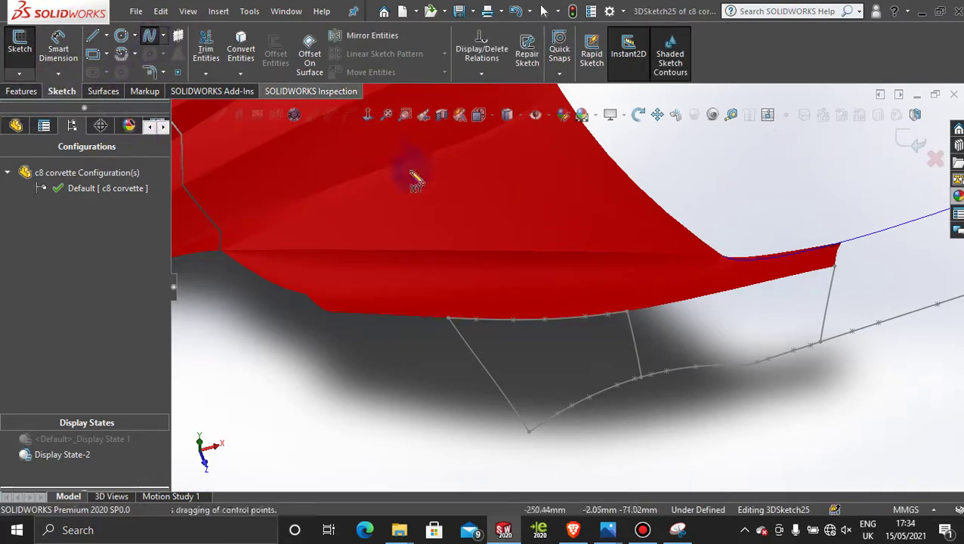
left_click(627, 311)
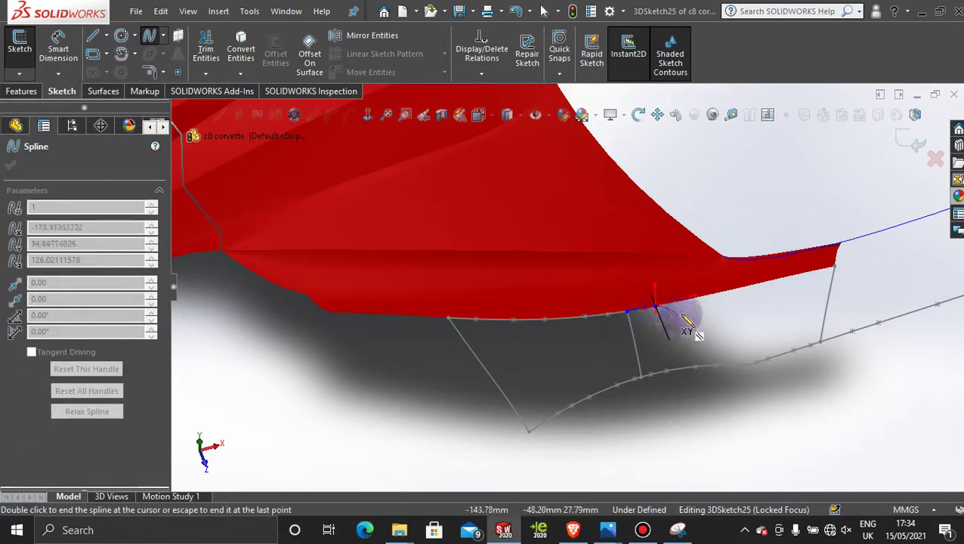
left_click(711, 314)
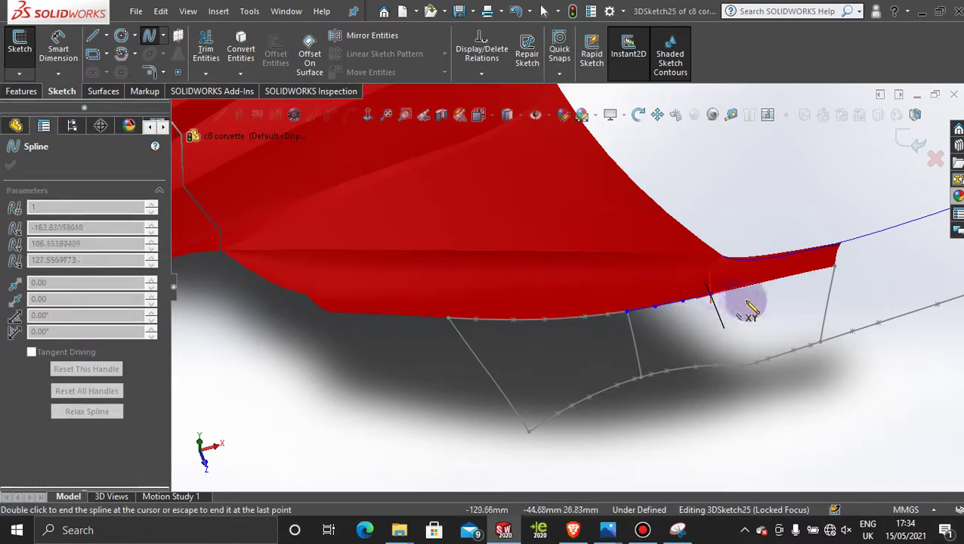
left_click(745, 291)
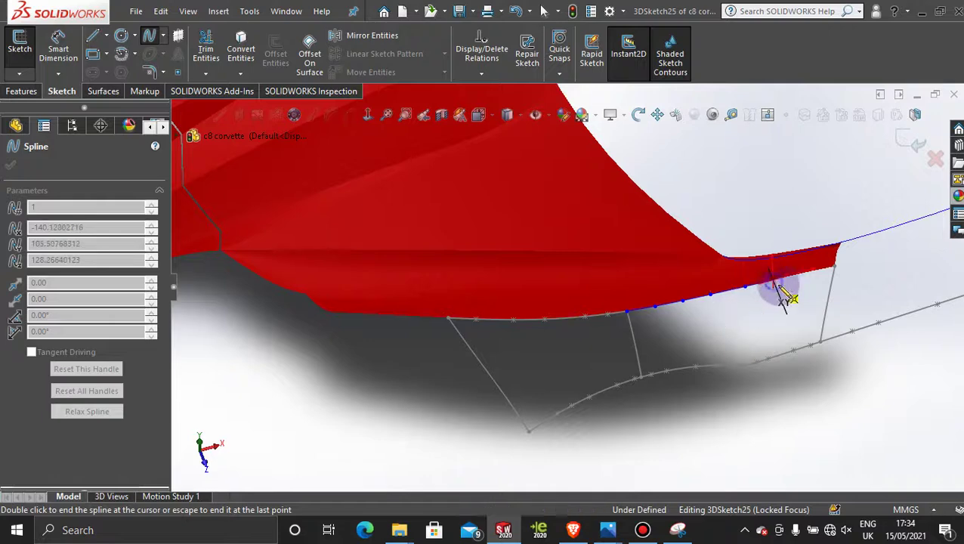
scroll(785, 295, "down", 3)
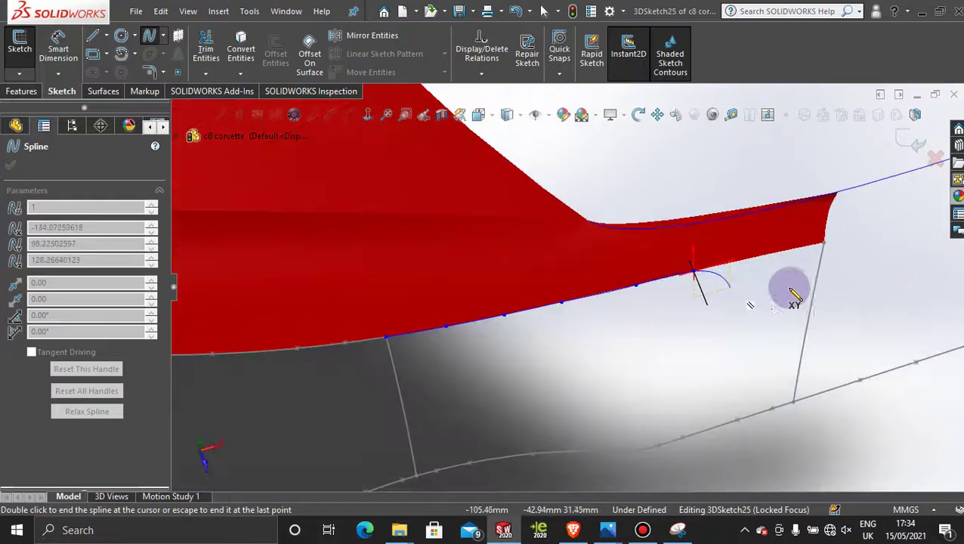
left_click(765, 257)
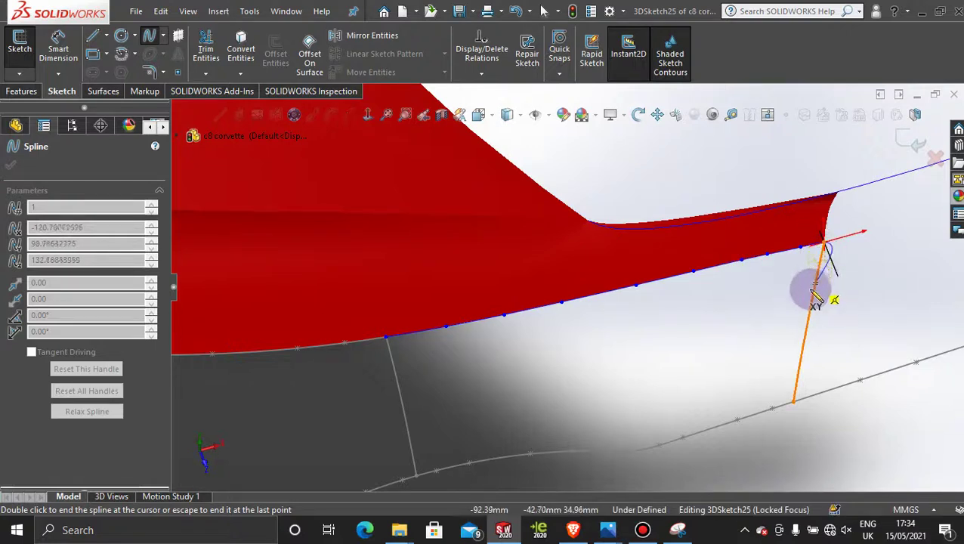
key("Escape")
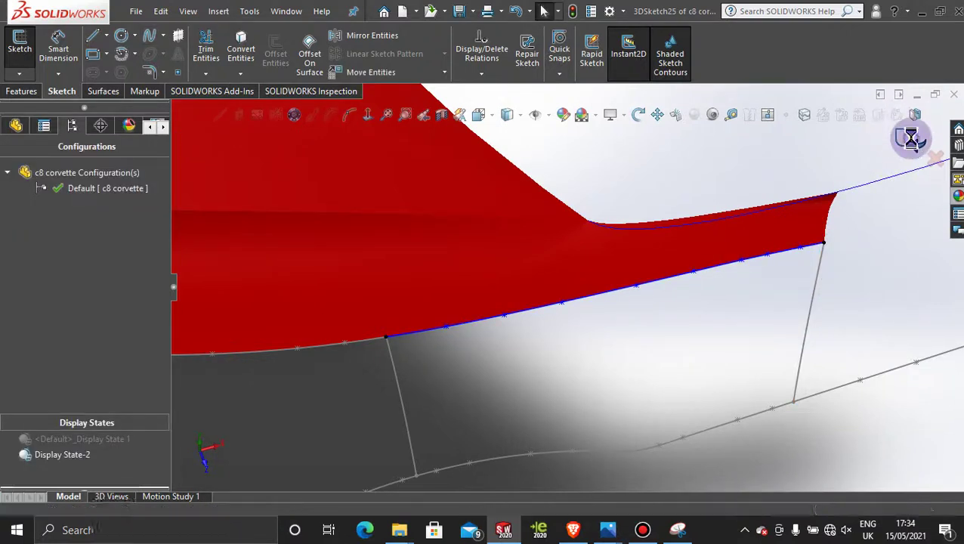
left_click(911, 137)
Step: Start a new 3D sketch and trace a spline over the wheel-arch curve, from the foot of the front fender curve towards the middle one
scroll(630, 335, "up", 8)
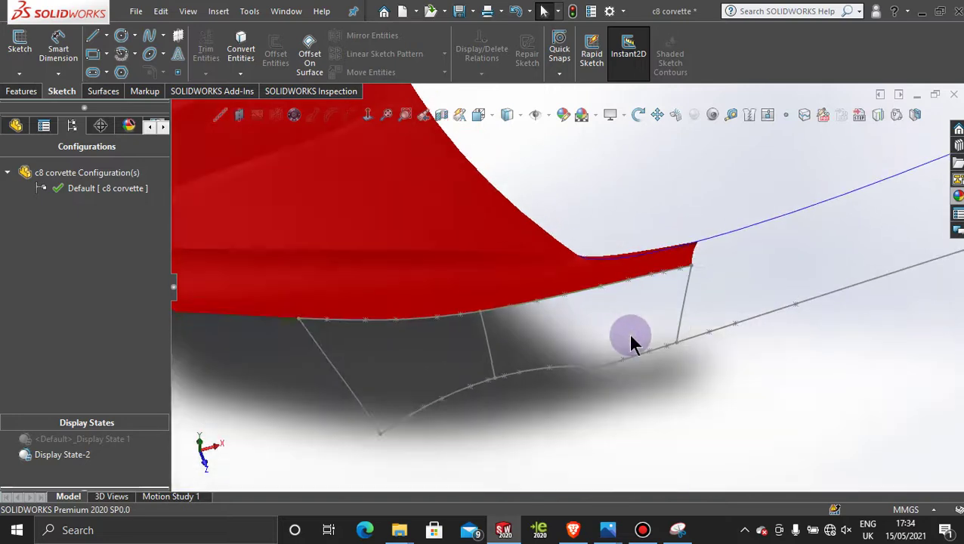
scroll(587, 326, "down", 2)
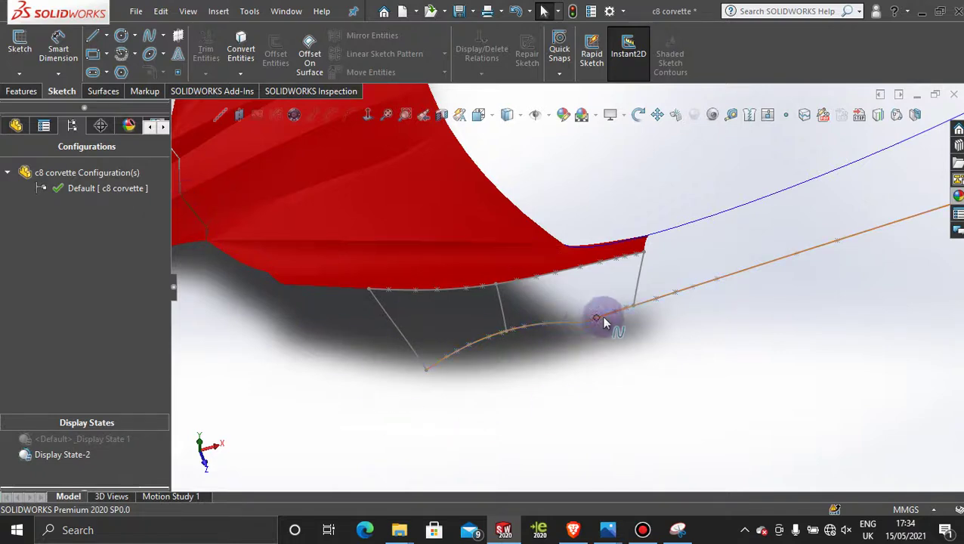
middle_click_drag(606, 320, 526, 323)
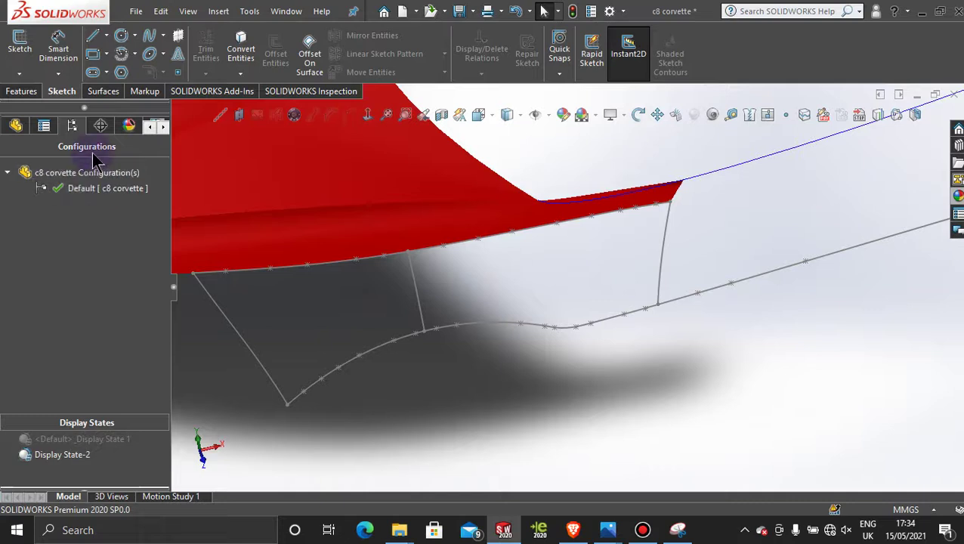
left_click(19, 73)
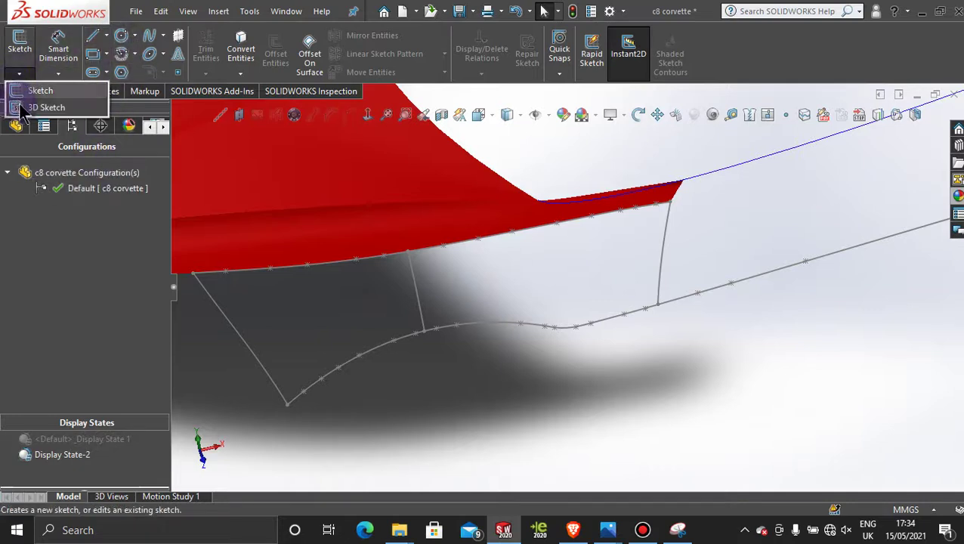
left_click(34, 106)
left_click(150, 37)
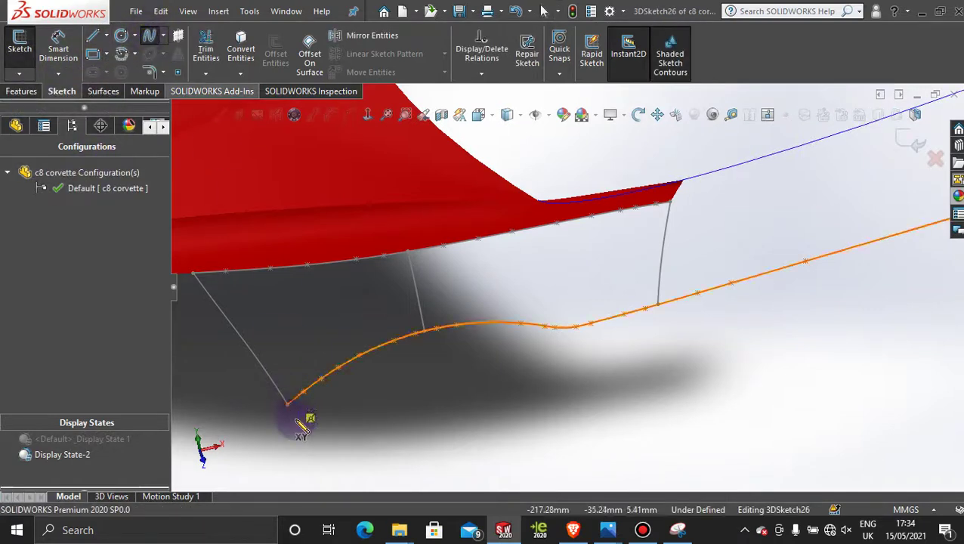
left_click(306, 401)
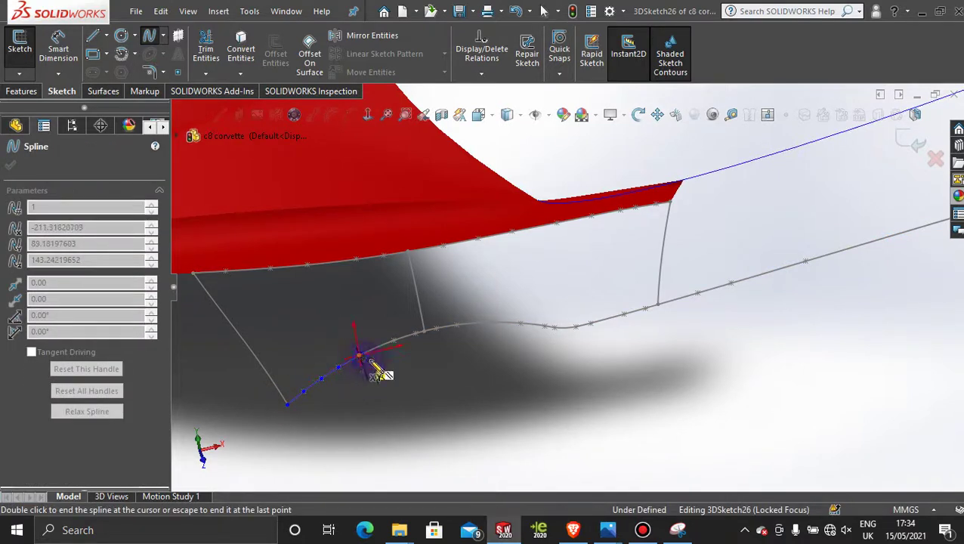
scroll(400, 346, "down", 4)
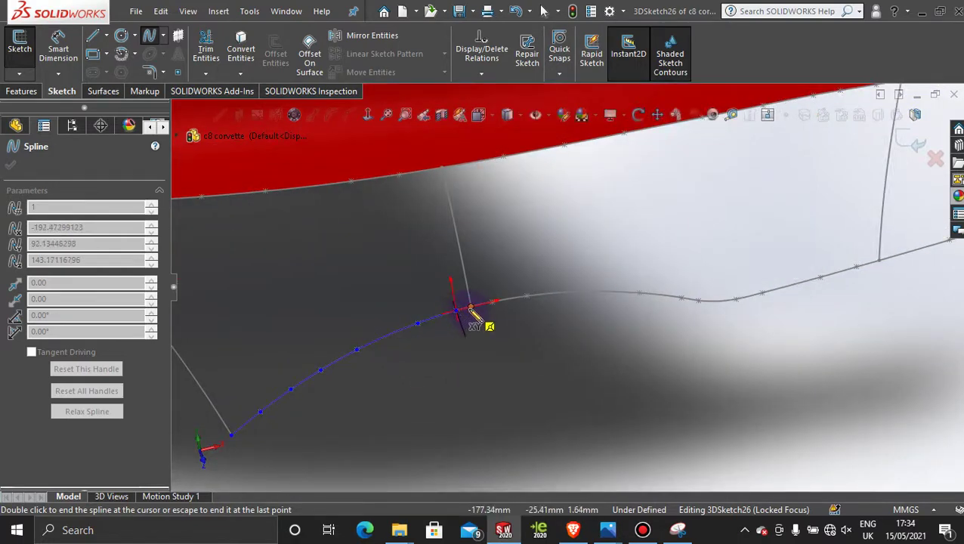
Step: Continue the spline point by point along the arch curve to the foot of the rear fender curve, and exit the sketch
left_click(528, 296)
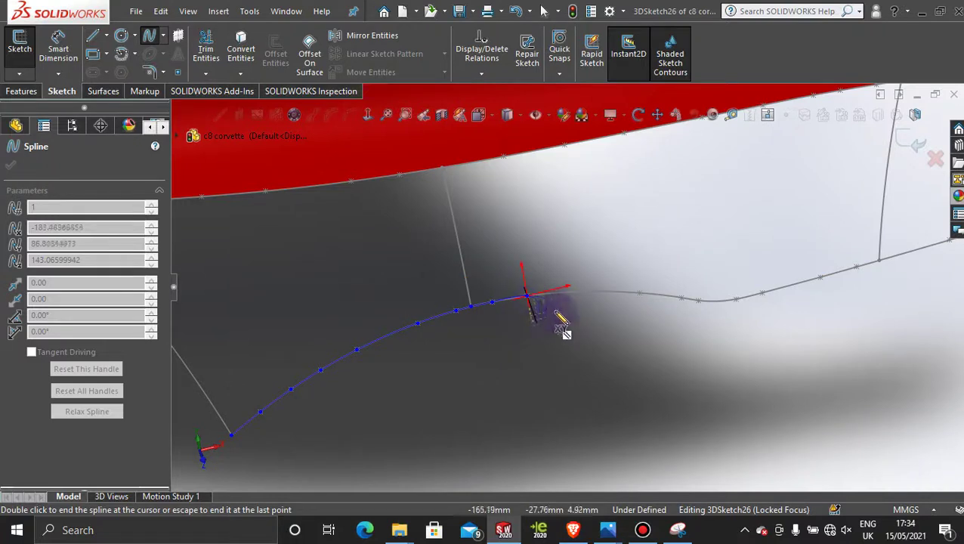
left_click(594, 293)
left_click(638, 293)
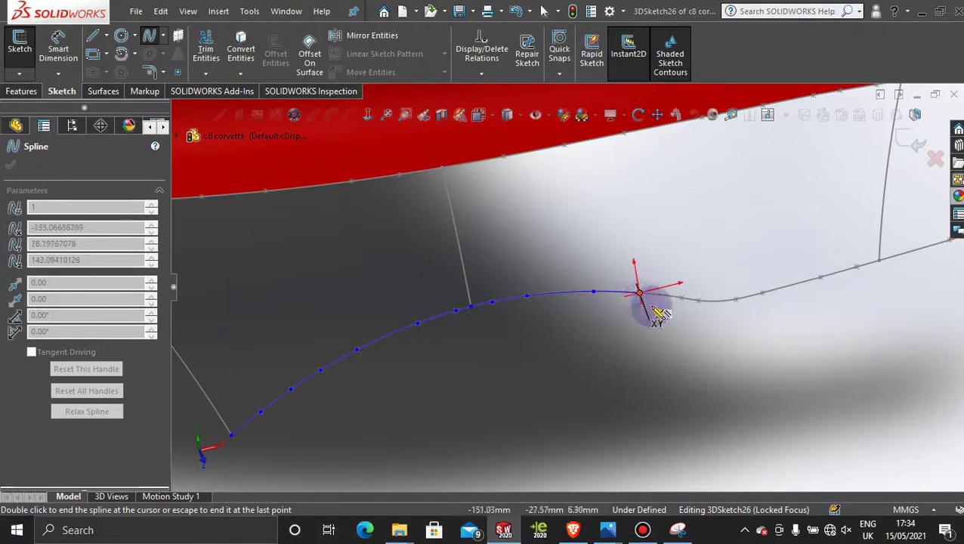
left_click(678, 298)
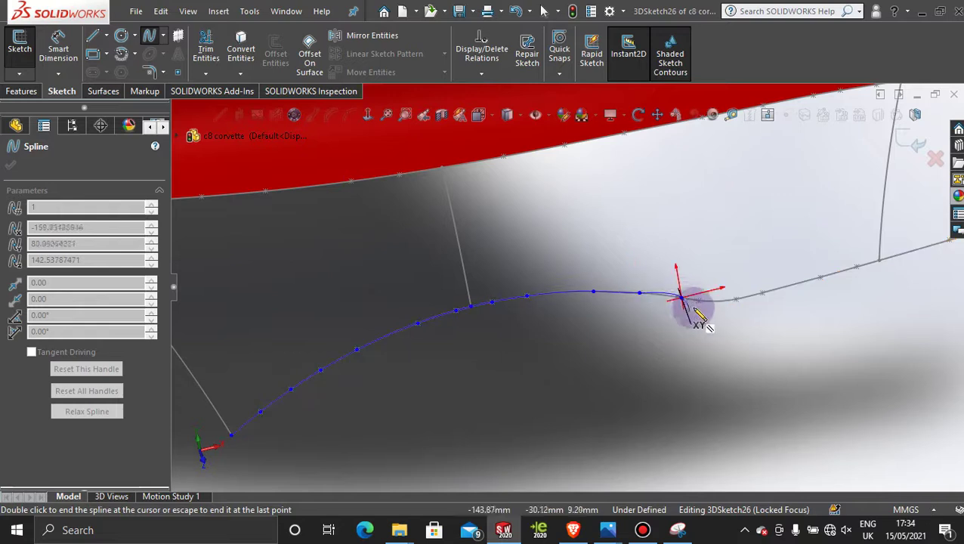
left_click(696, 301)
left_click(736, 300)
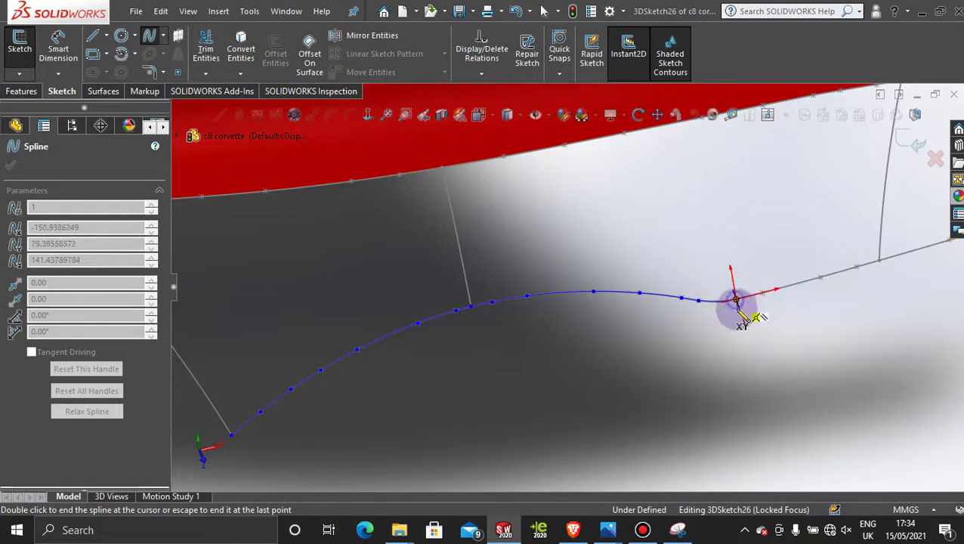
left_click(762, 293)
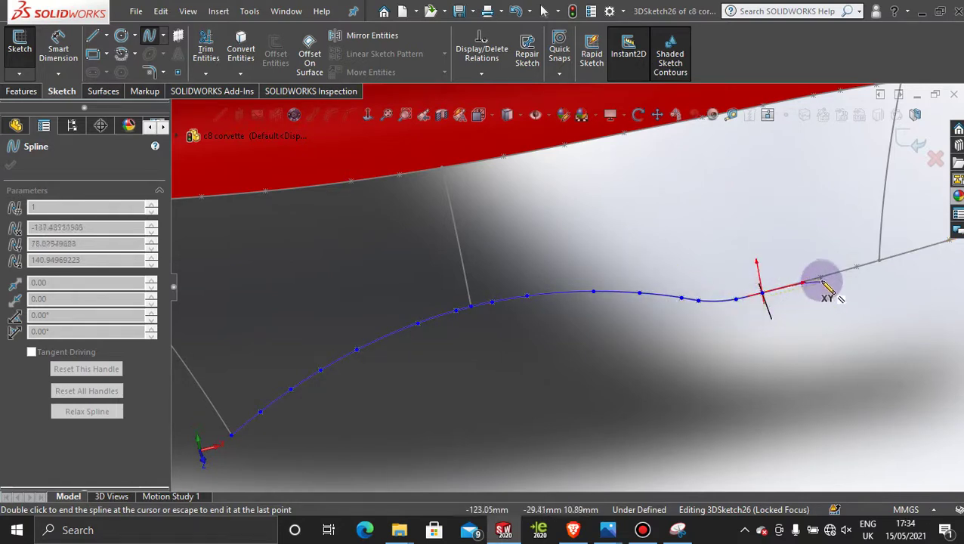
left_click(856, 267)
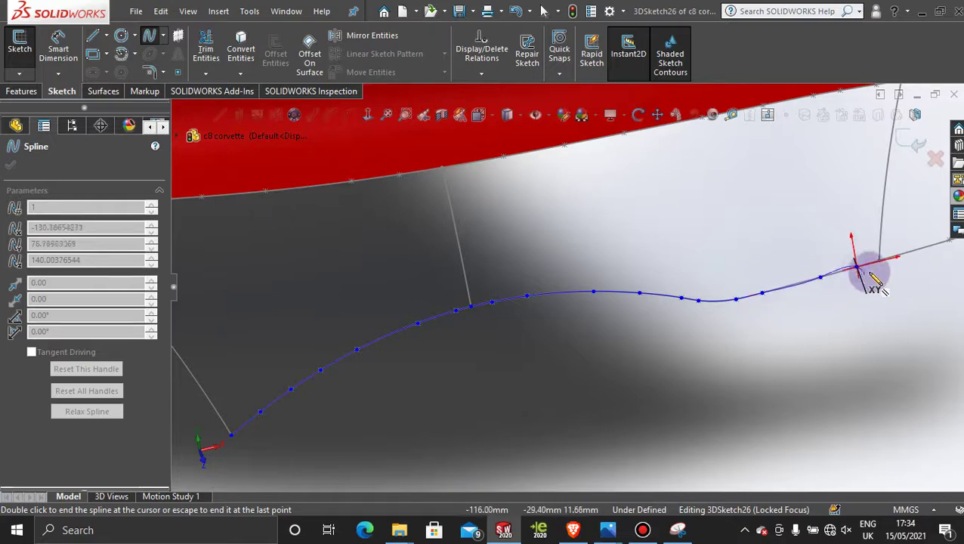
left_click(878, 260)
scroll(854, 322, "up", 6)
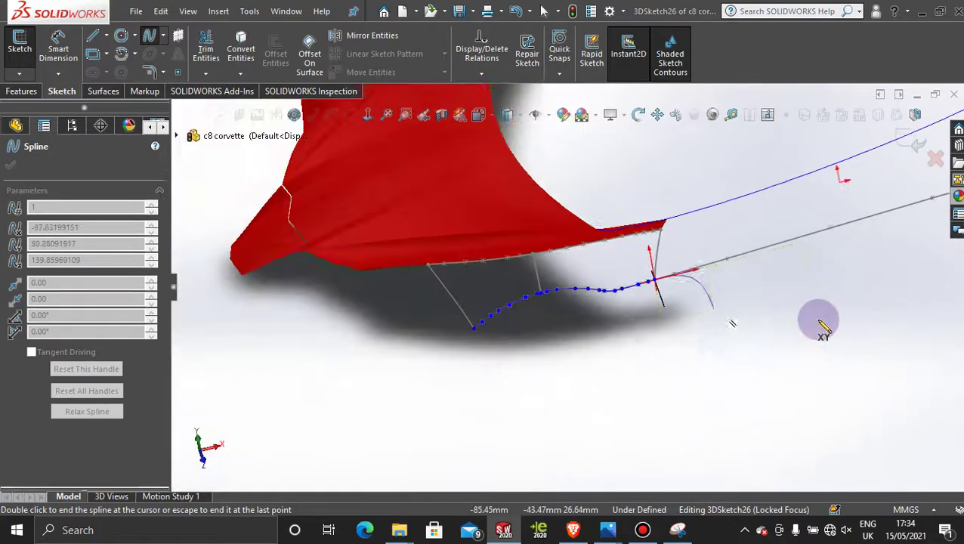
scroll(723, 296, "down", 2)
key("Escape")
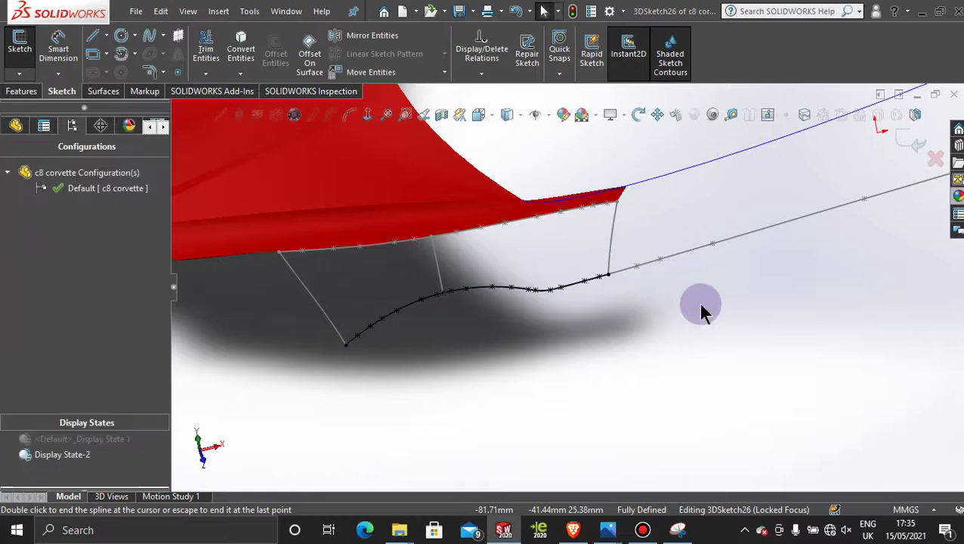
scroll(698, 304, "up", 3)
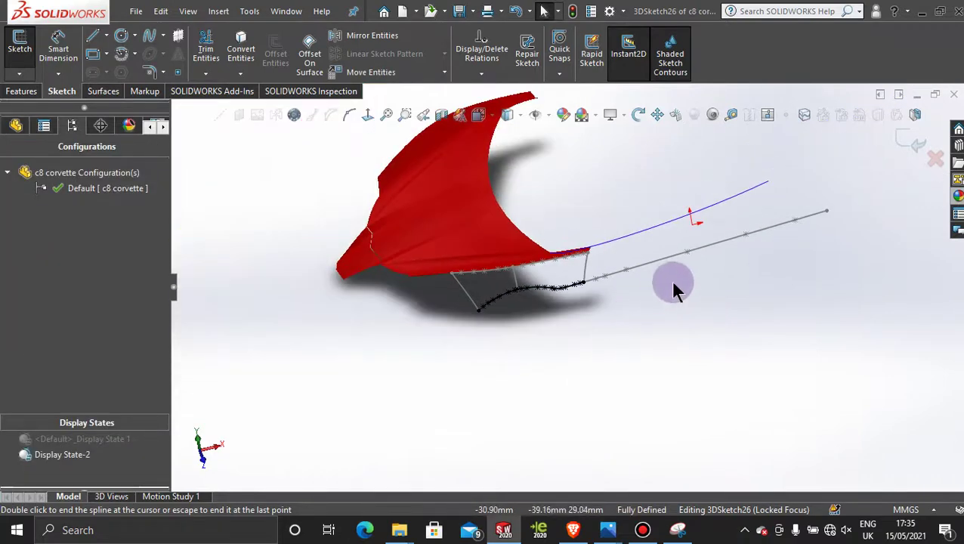
left_click(914, 142)
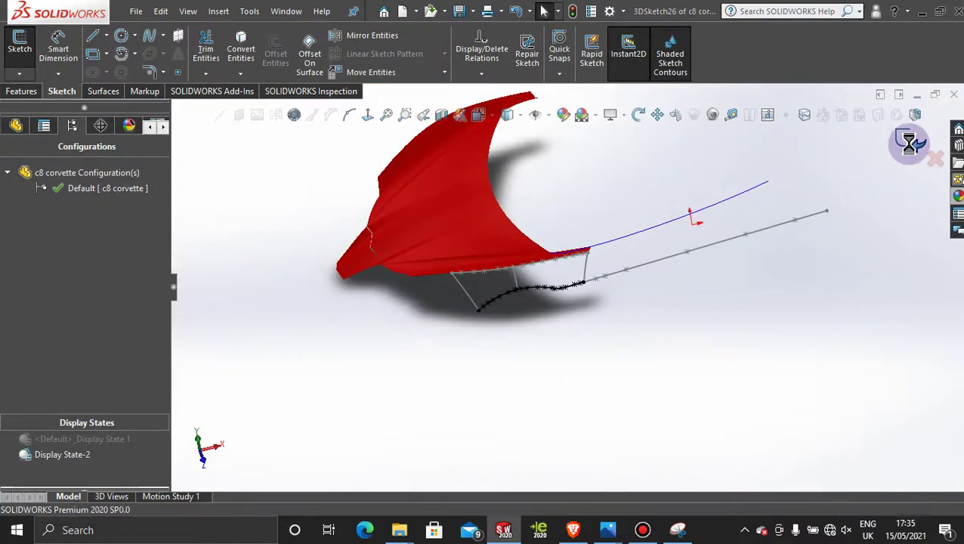
Step: Hide the original long wheel-arch curve sketch that extends rearward past the fender
left_click(749, 321)
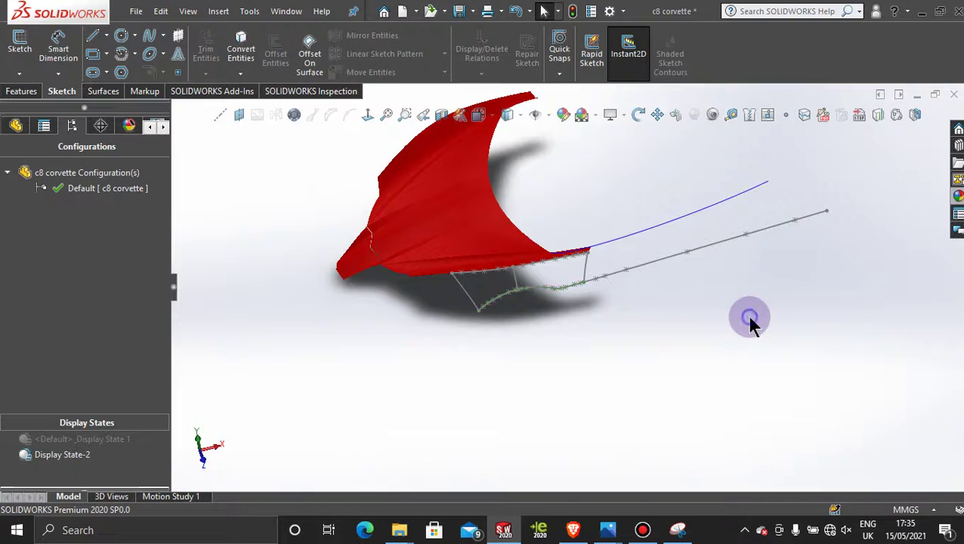
right_click(721, 248)
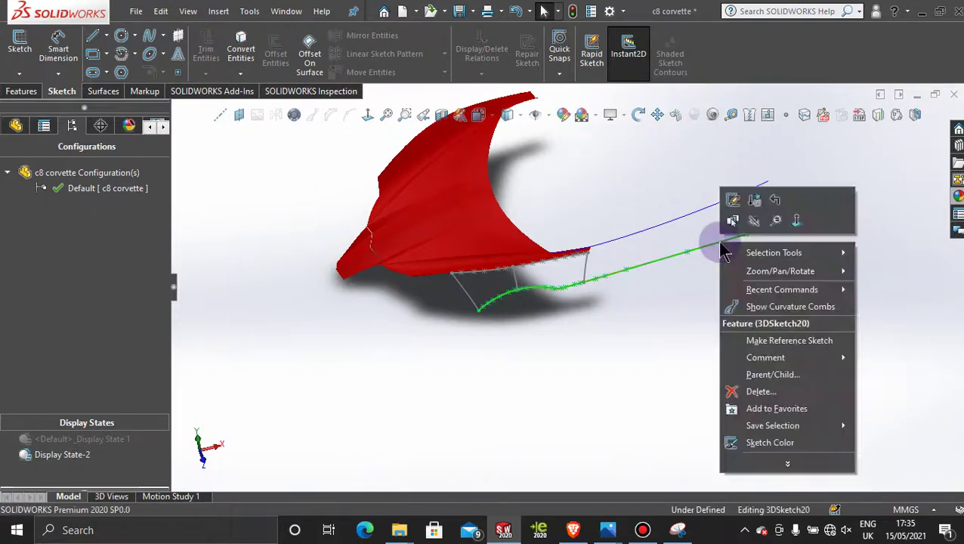
left_click(753, 221)
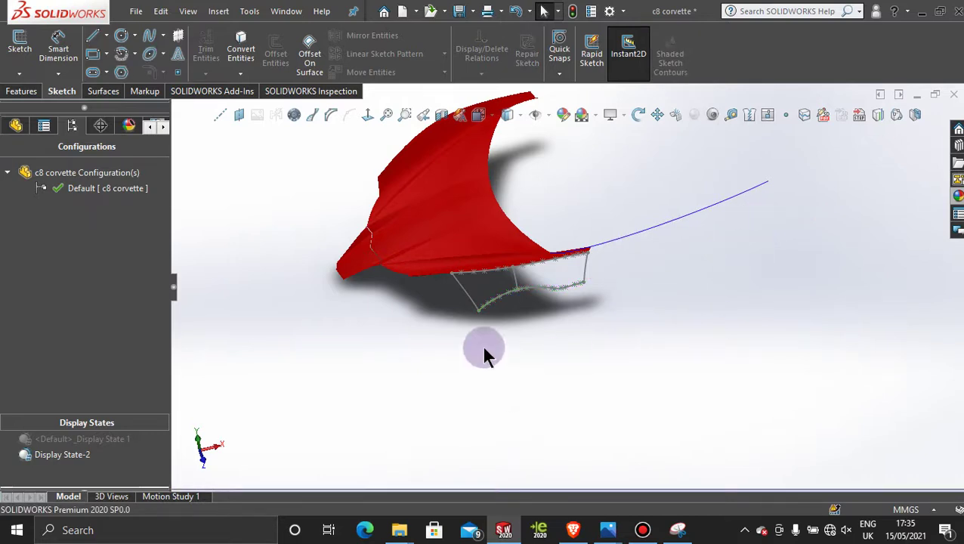
Step: Start a Boundary Surface with the traced wheel-arch spline as the first Direction 1 curve
middle_click_drag(482, 348, 548, 347)
scroll(609, 295, "down", 5)
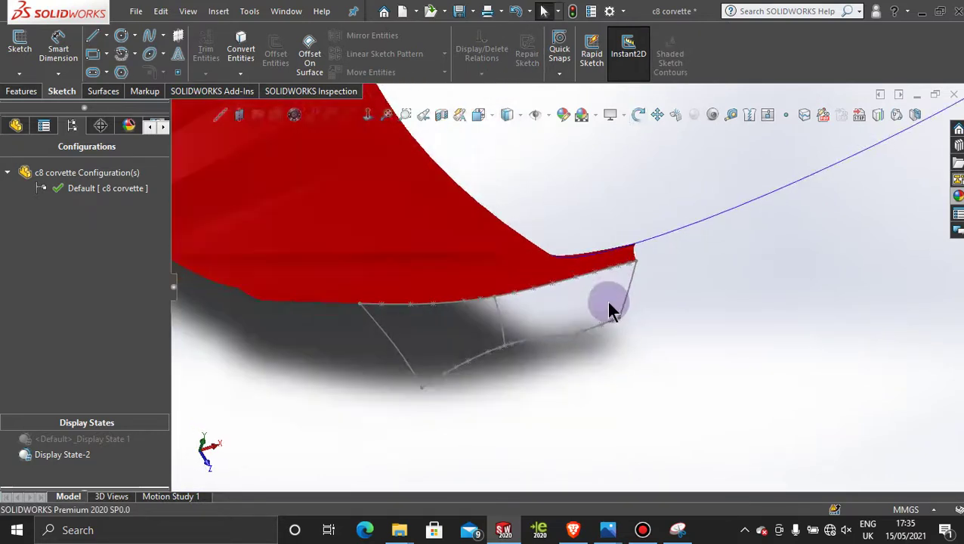
left_click(102, 91)
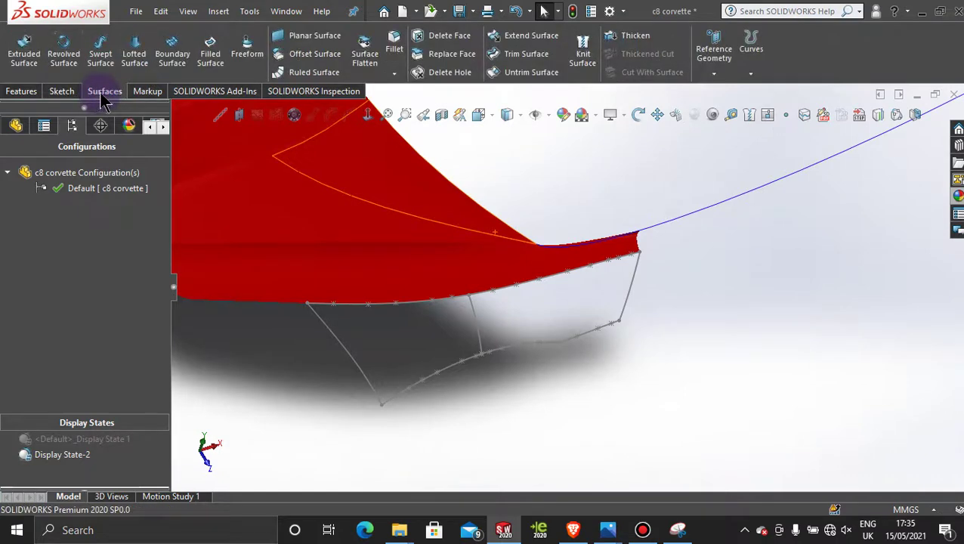
left_click(171, 59)
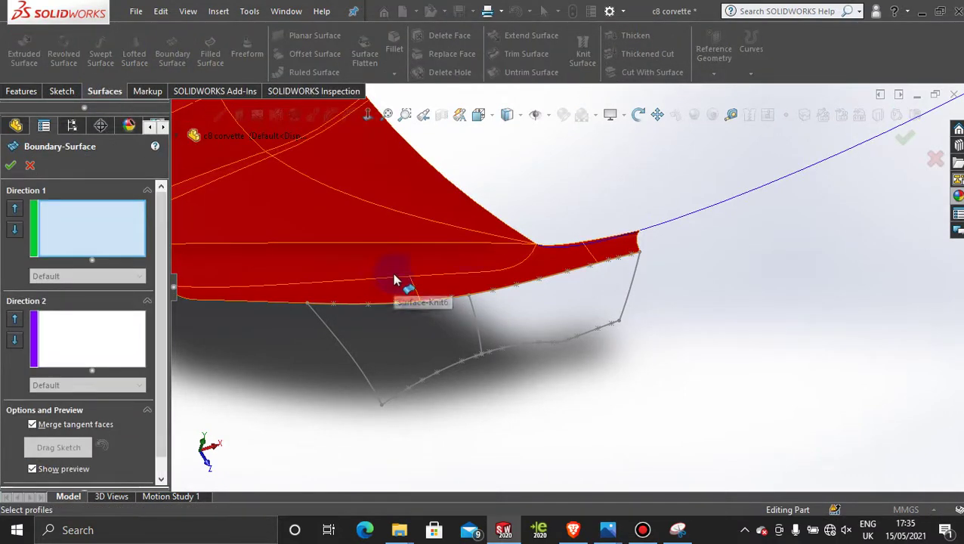
left_click(516, 349)
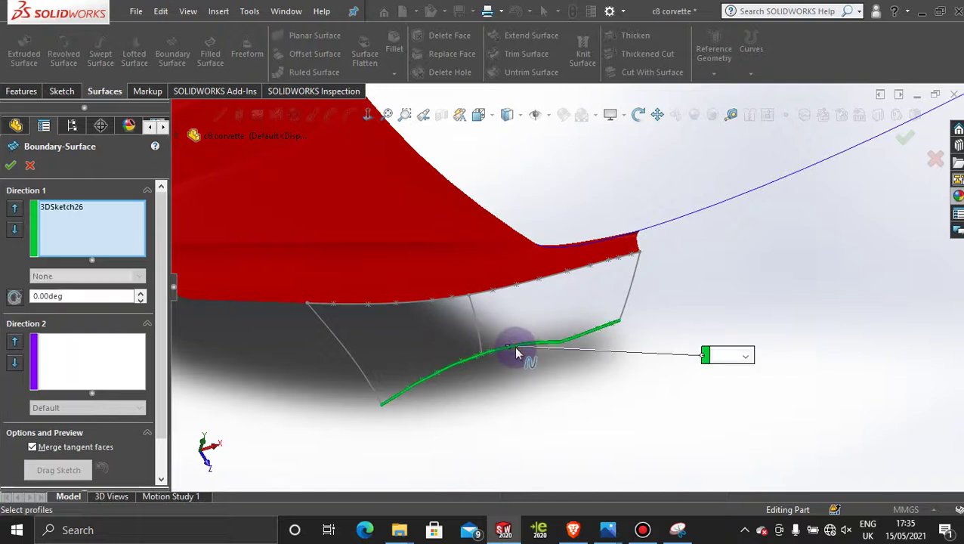
Step: Add the two curve segments along the hood edge as one open group for the second Direction 1 curve
left_click(503, 291)
left_click(501, 289)
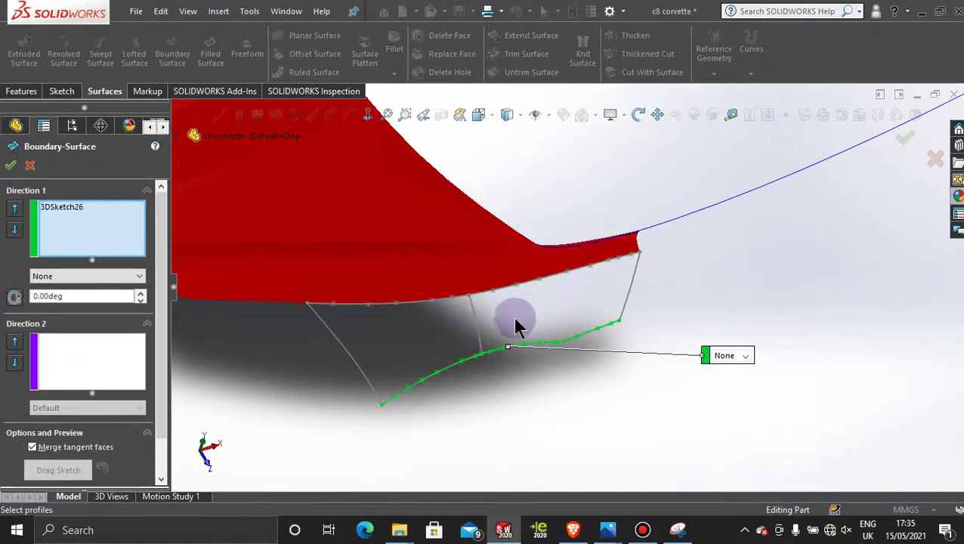
right_click(538, 306)
left_click(597, 98)
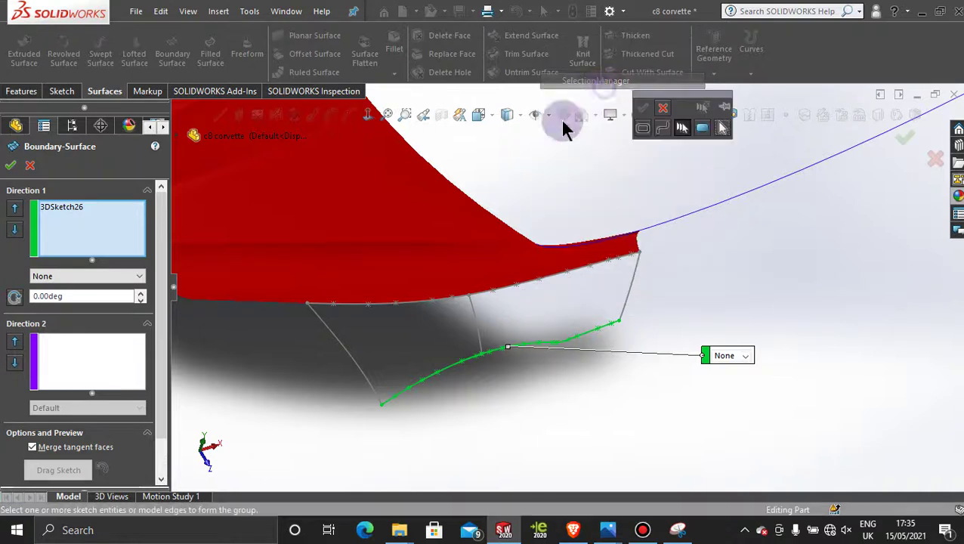
left_click(411, 300)
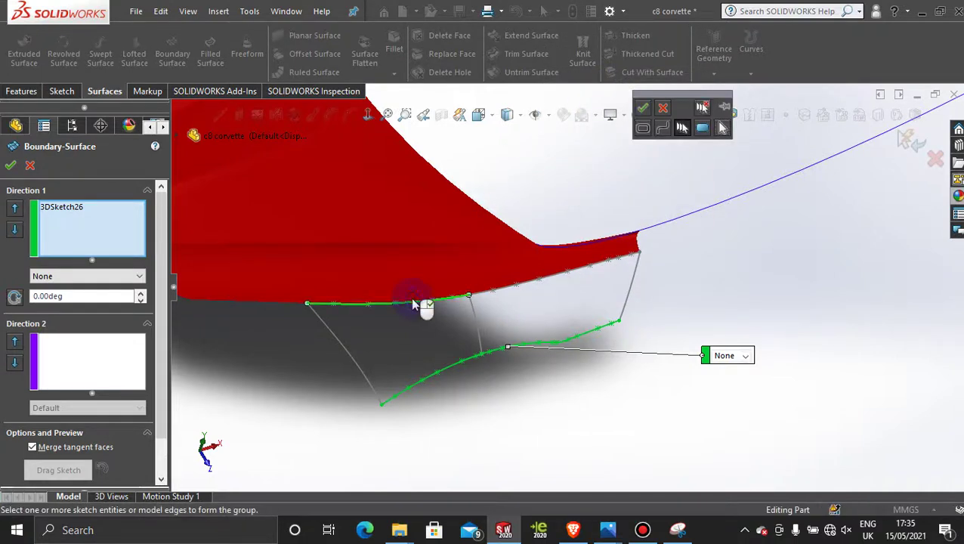
left_click(506, 293)
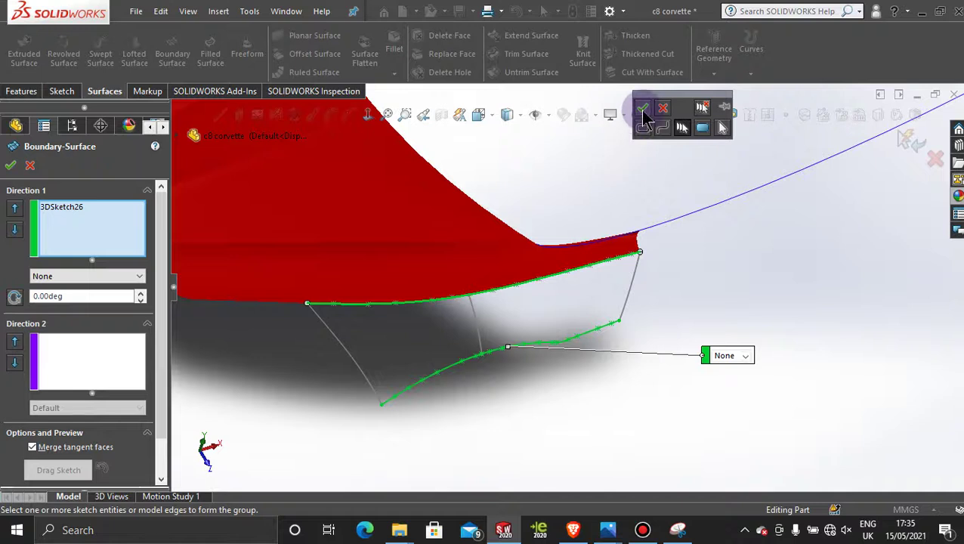
left_click(642, 111)
Step: Set the front, middle and rear fender curves as Direction 2 and create the fender boundary surface
left_click(62, 366)
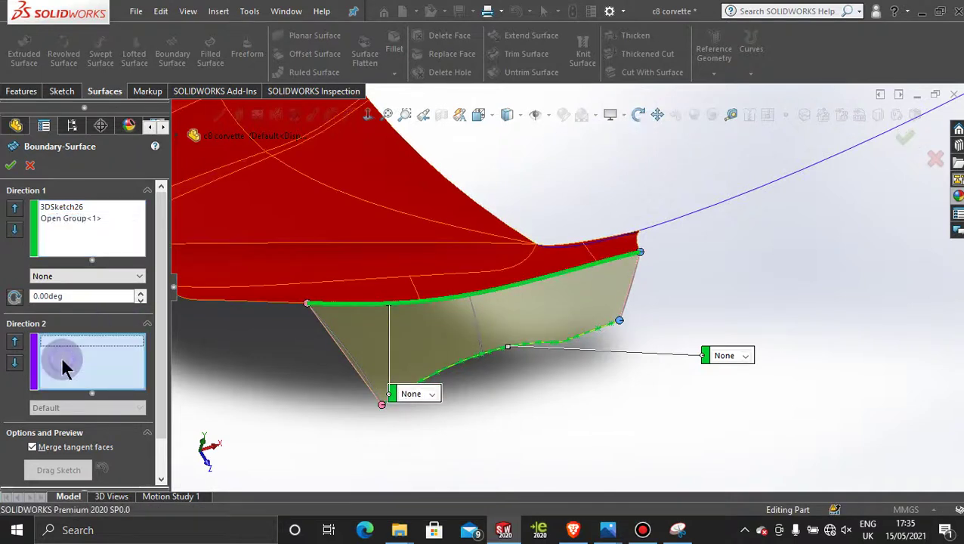
left_click(351, 362)
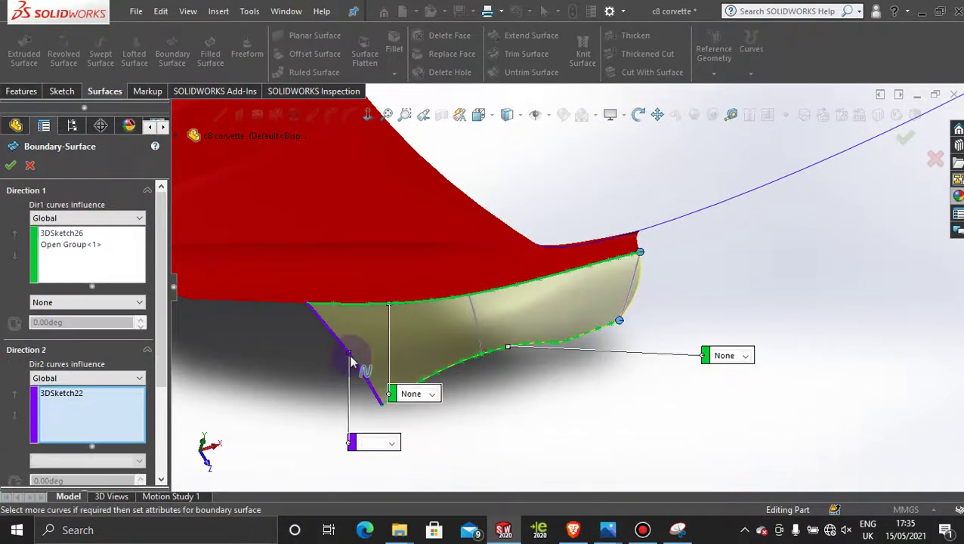
left_click(477, 325)
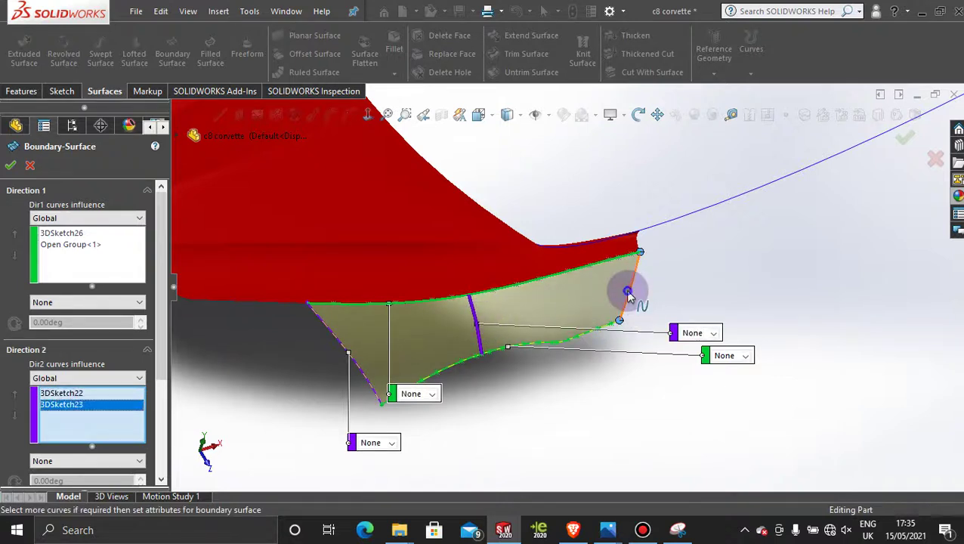
left_click(628, 295)
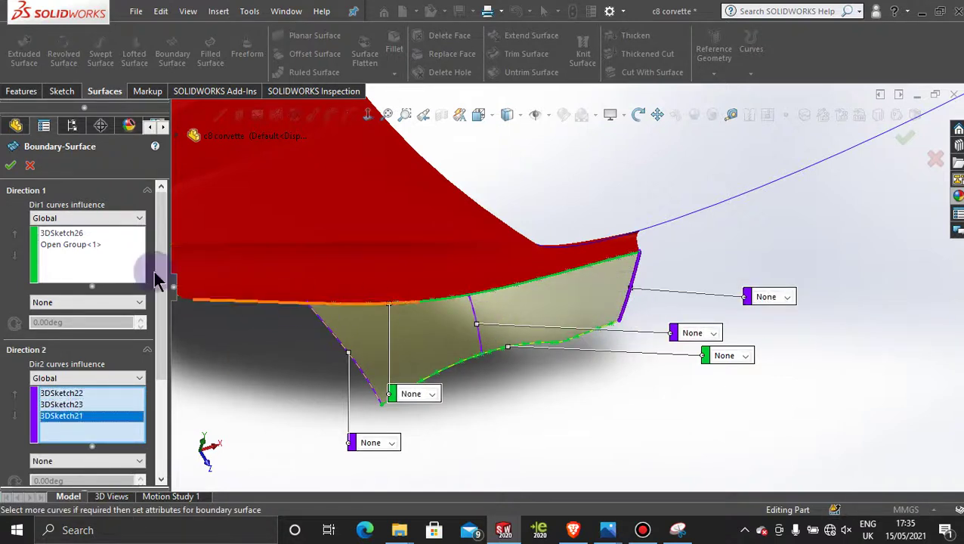
left_click(10, 165)
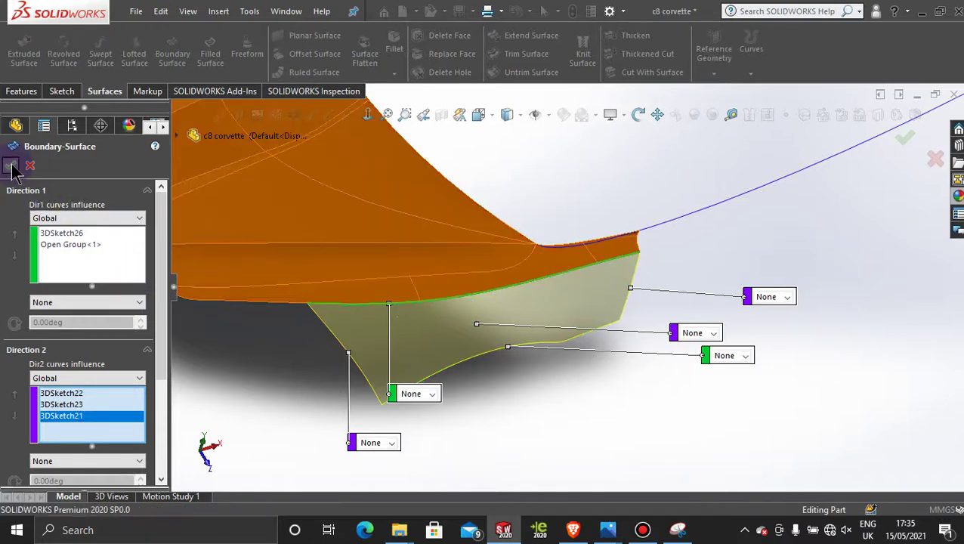
Step: Remove the candy apple red appearance from the whole part
middle_click_drag(574, 383, 555, 426)
middle_click_drag(571, 372, 593, 462)
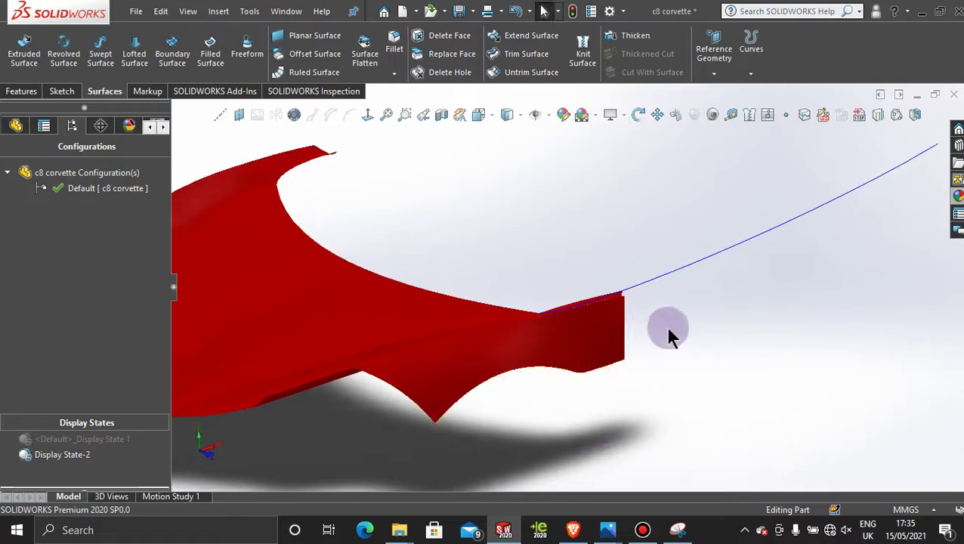
middle_click_drag(669, 333, 685, 355)
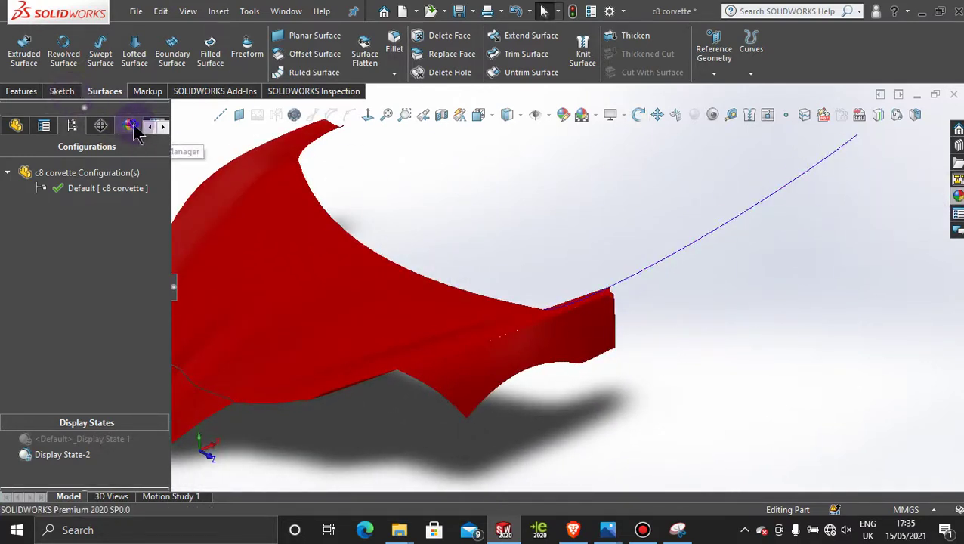
left_click(132, 128)
right_click(83, 211)
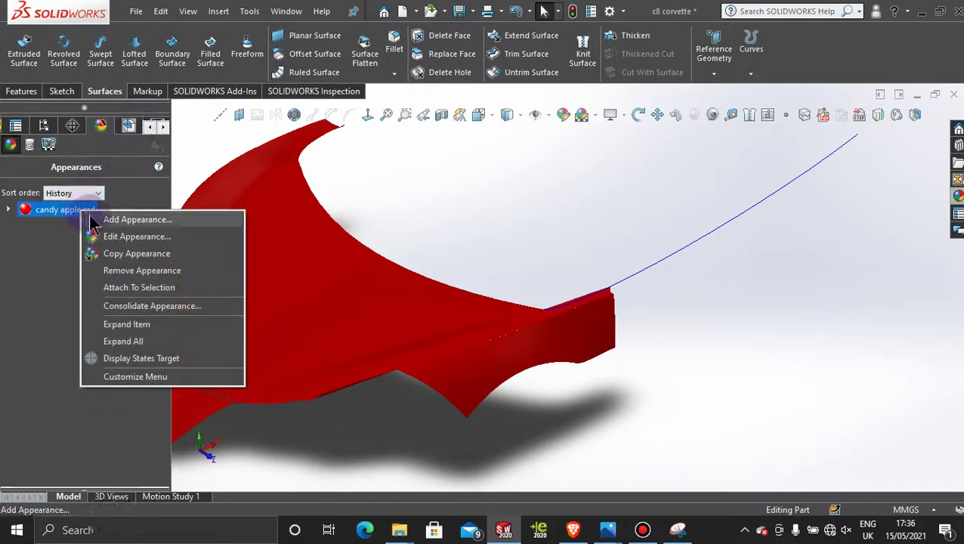
left_click(129, 270)
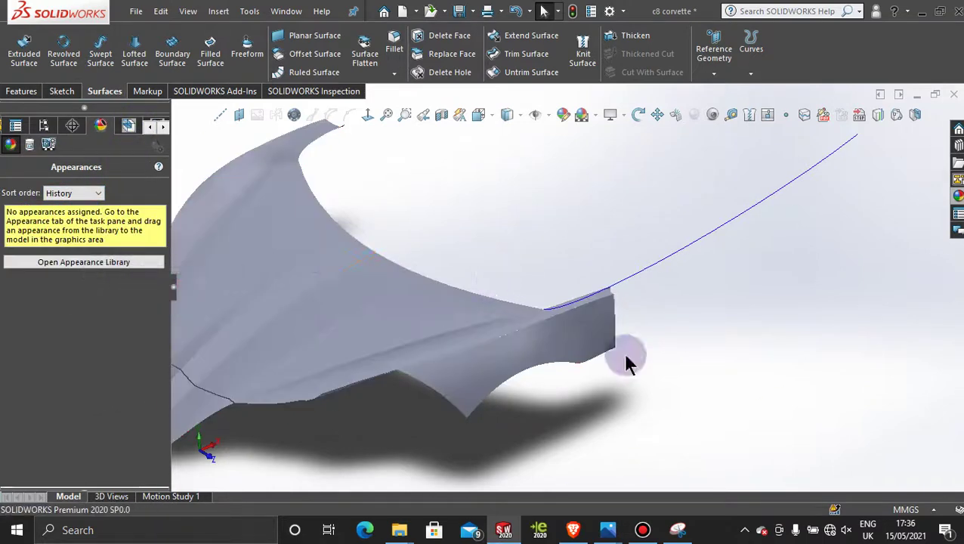
Step: Examine the shape of the new fender surface and how it meets the hood from several angles
scroll(640, 389, "up", 3)
middle_click_drag(598, 378, 486, 297)
scroll(517, 323, "down", 5)
middle_click_drag(598, 337, 572, 346)
left_click(515, 276)
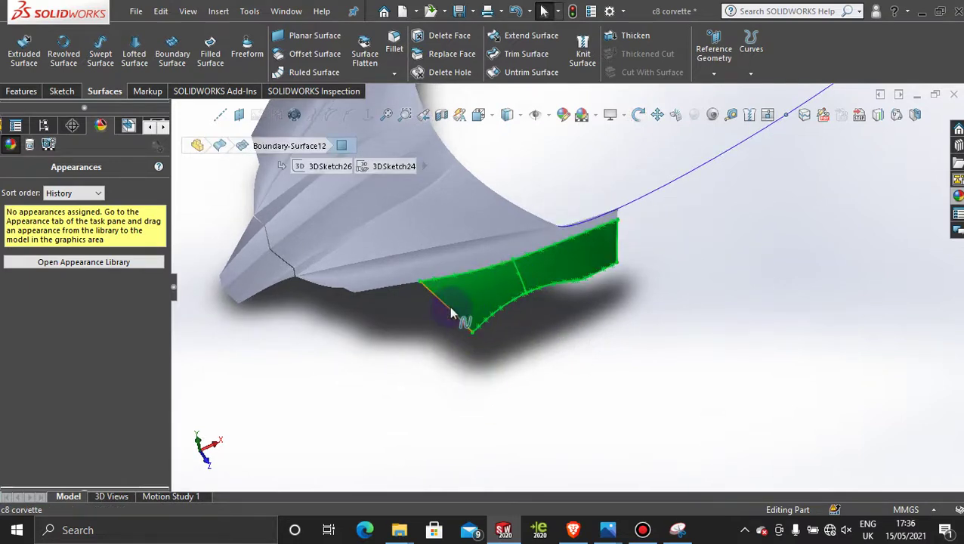
scroll(532, 365, "up", 5)
left_click(532, 364)
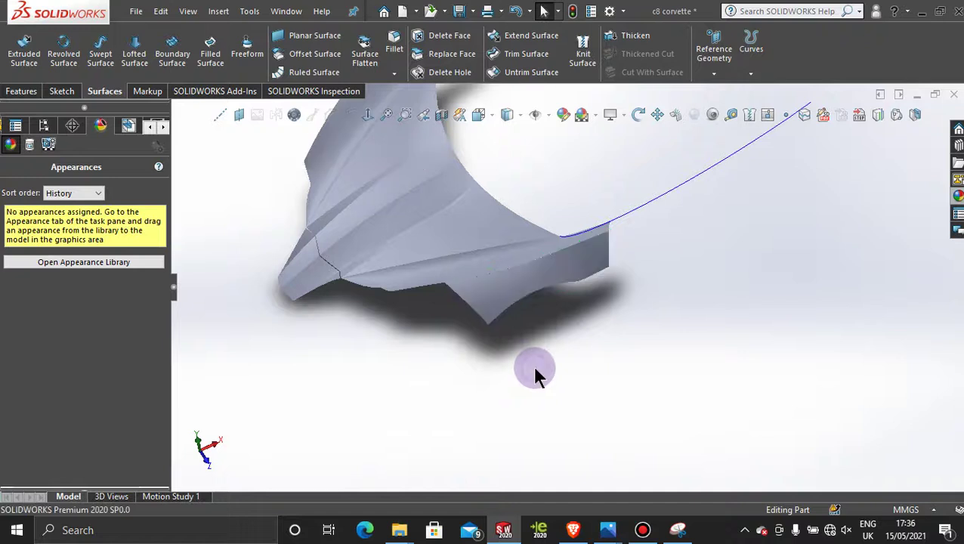
scroll(518, 201, "down", 3)
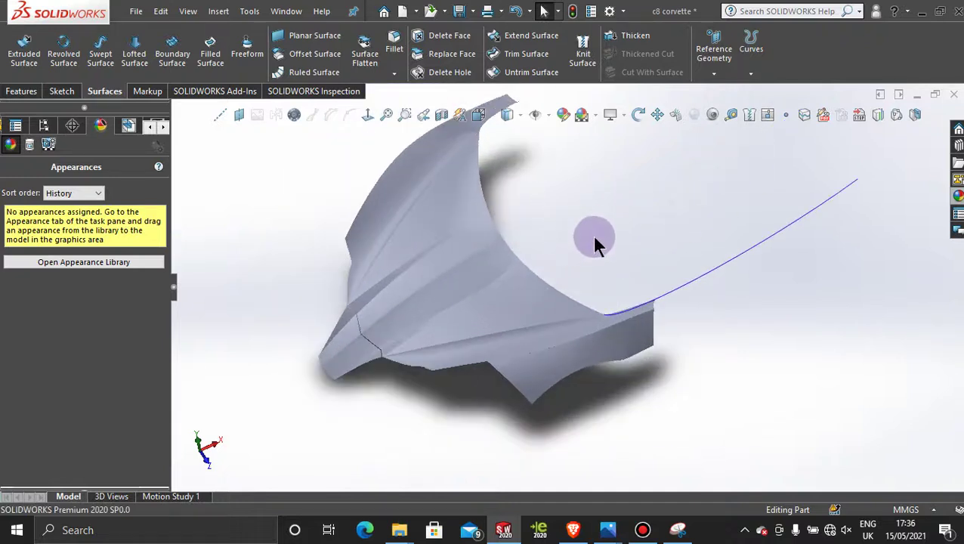
scroll(594, 239, "up", 1)
scroll(594, 242, "down", 3)
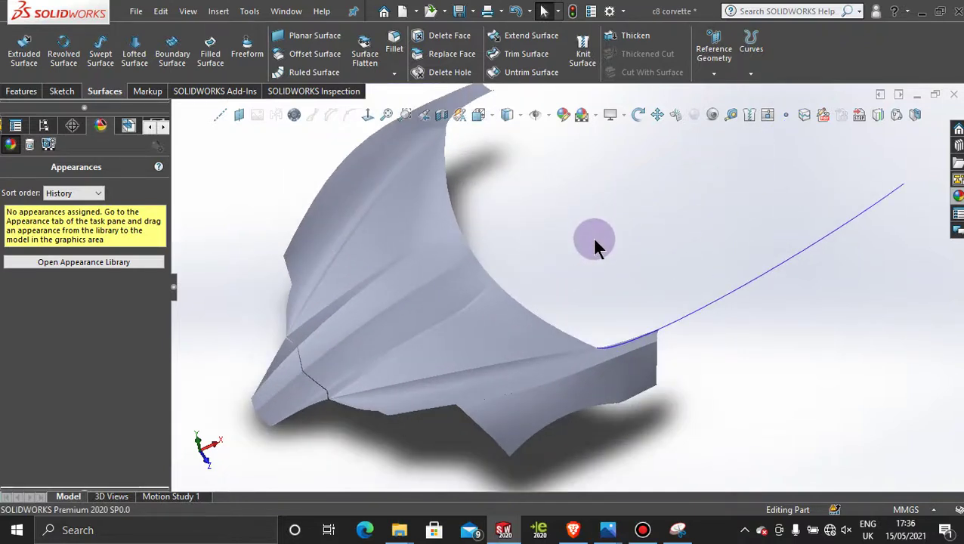
scroll(594, 243, "up", 2)
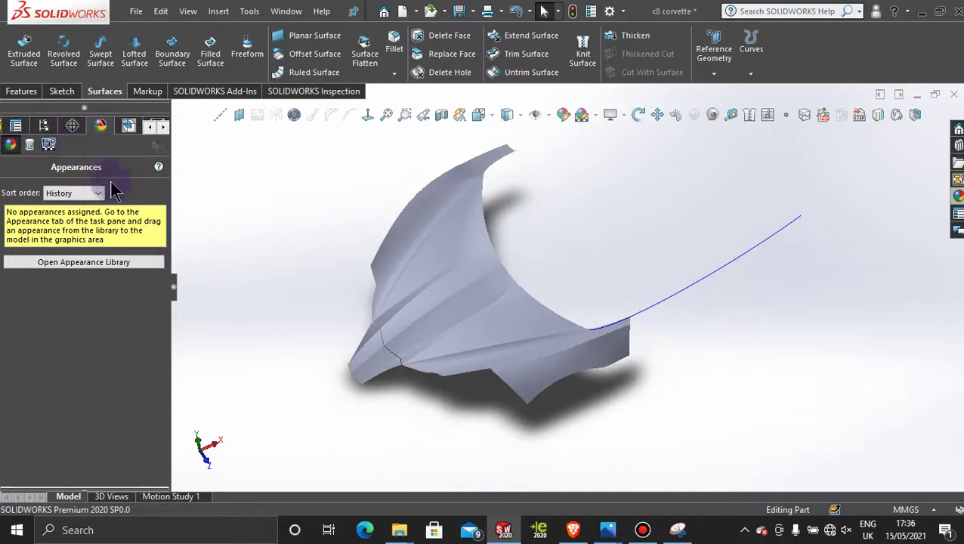
Step: Mirror the front fender surface body about the Front Plane to the other side of the car
left_click(151, 128)
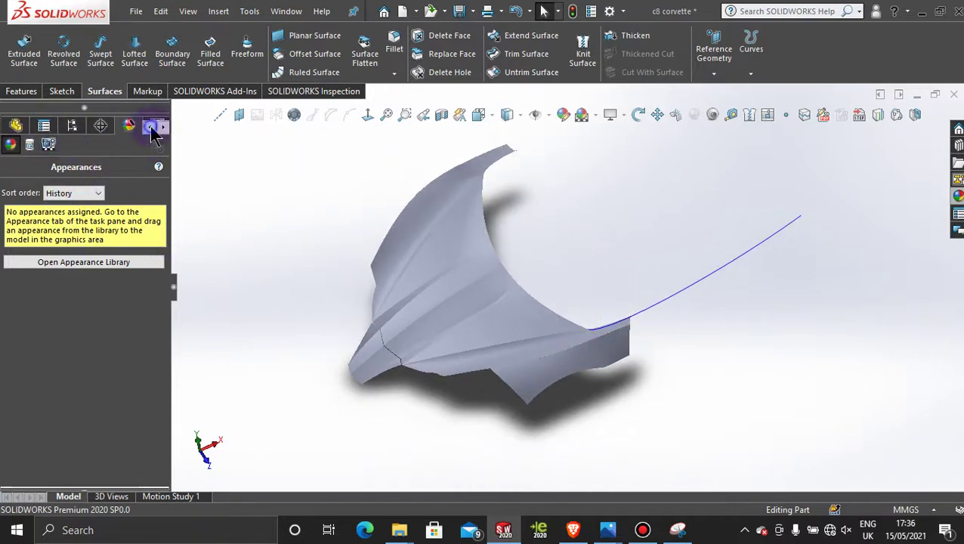
left_click(15, 125)
left_click(168, 289)
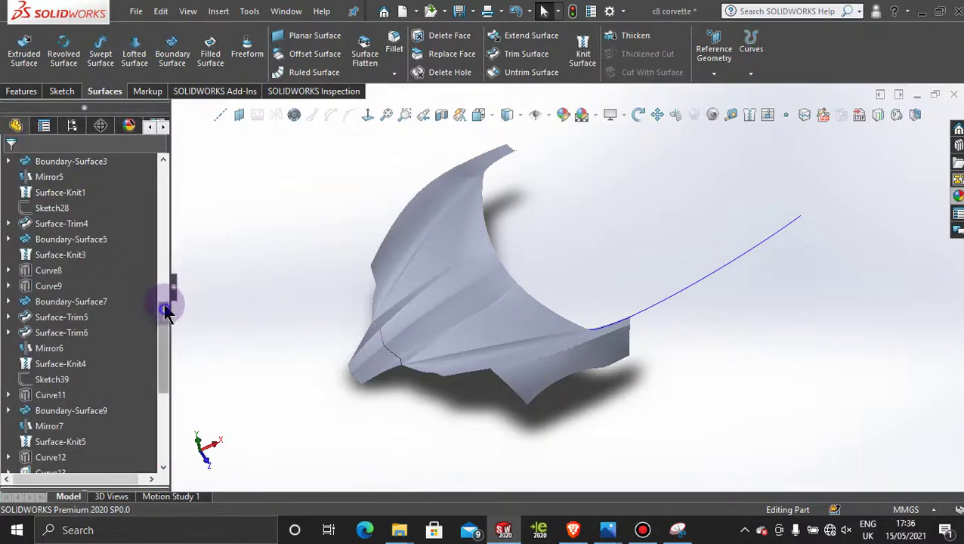
left_click_drag(168, 301, 168, 155)
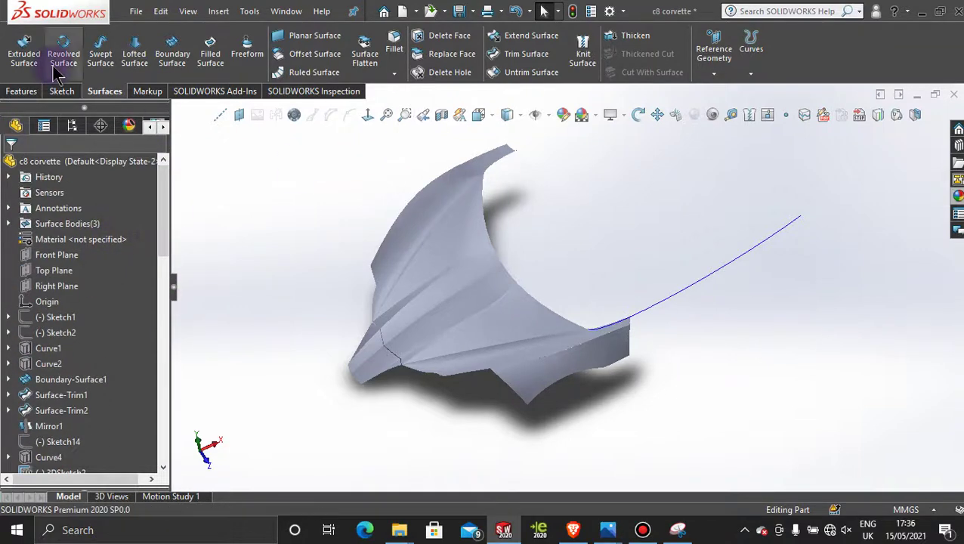
left_click(21, 90)
left_click(507, 73)
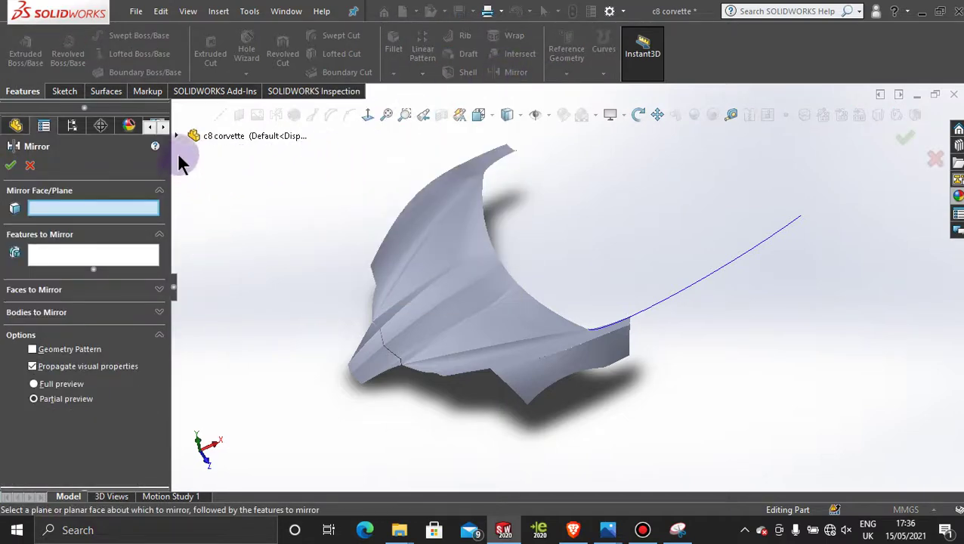
left_click(177, 135)
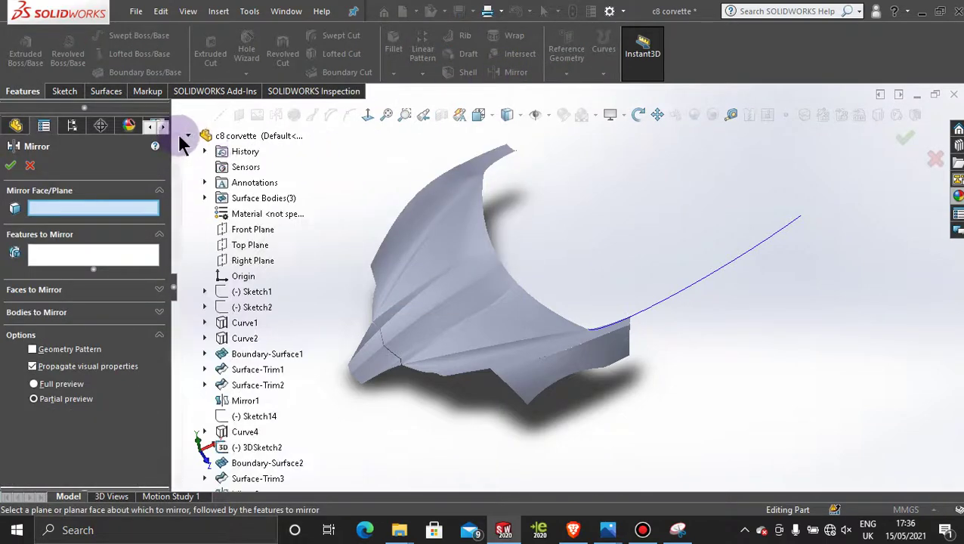
left_click(255, 232)
left_click(102, 312)
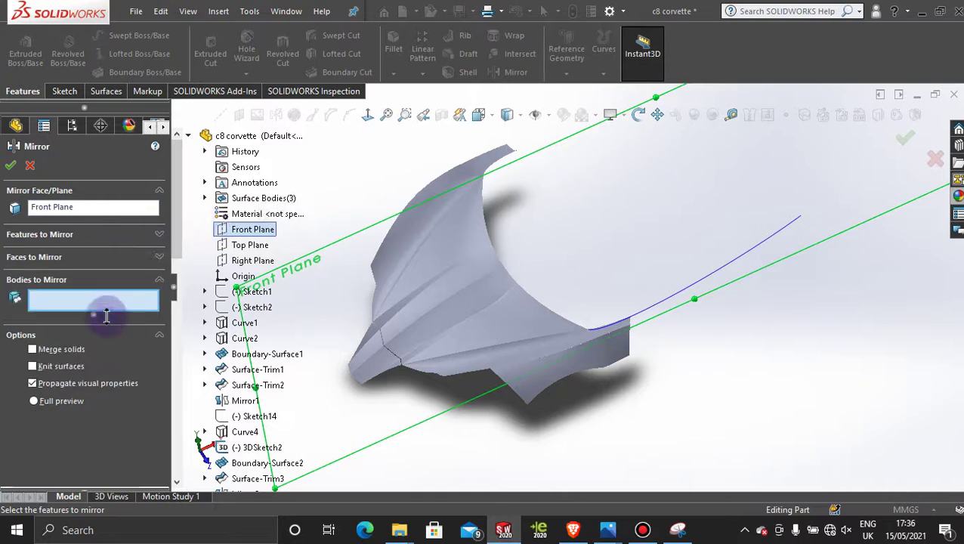
left_click(535, 376)
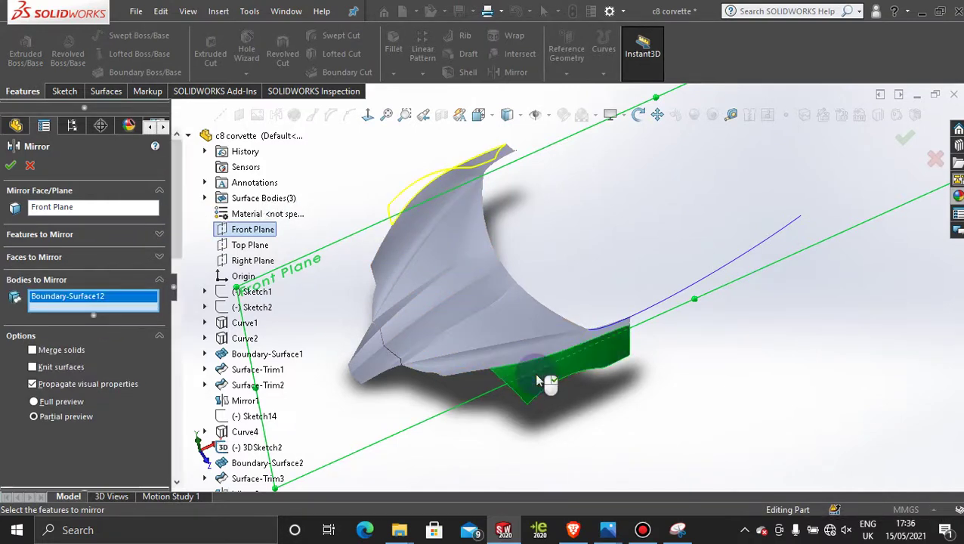
left_click(11, 167)
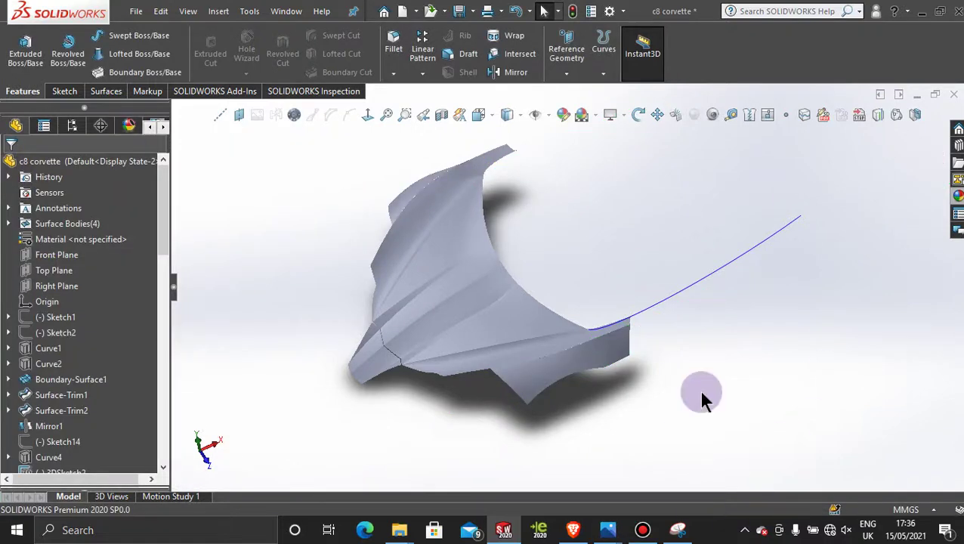
Step: Knit the hood surface with the original and the mirrored fender surfaces into one surface body
middle_click_drag(702, 398, 593, 274)
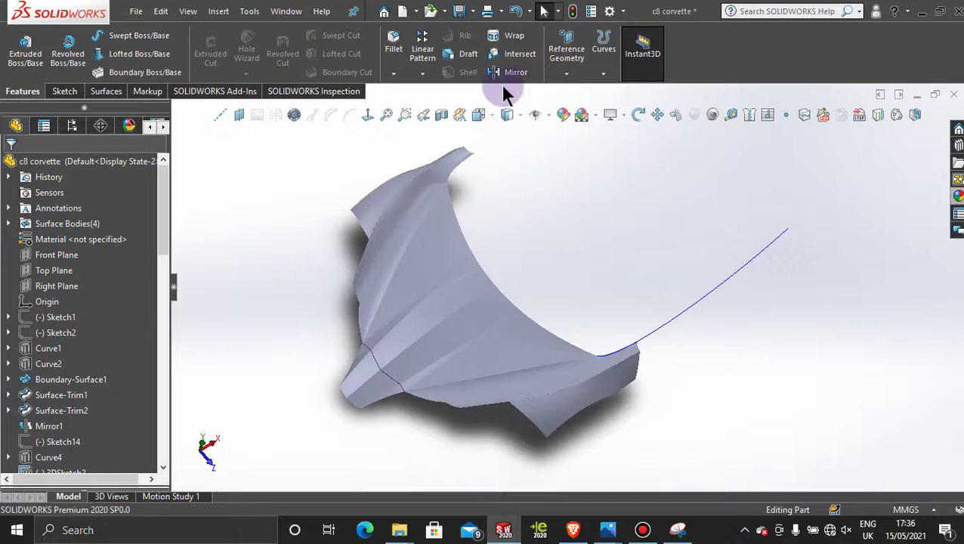
left_click(106, 91)
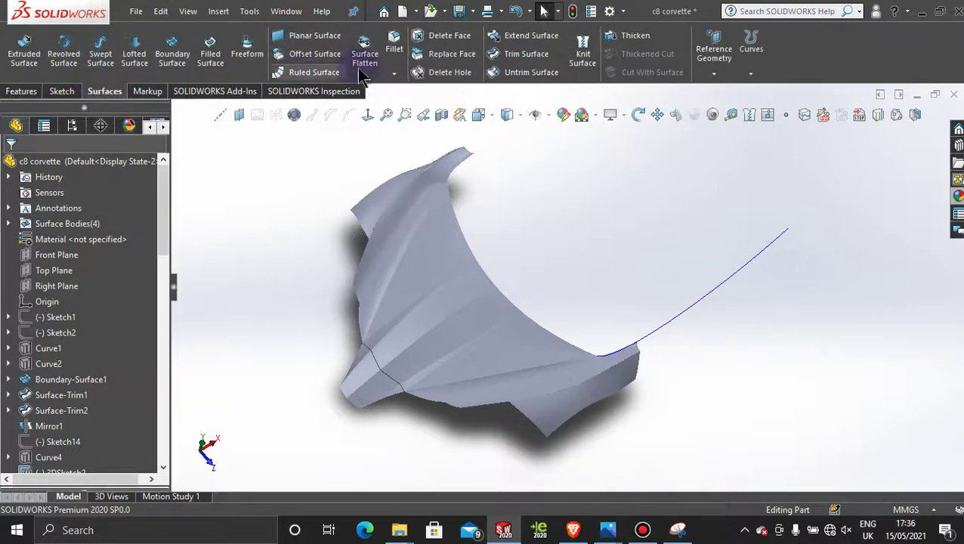
left_click(582, 52)
left_click(425, 222)
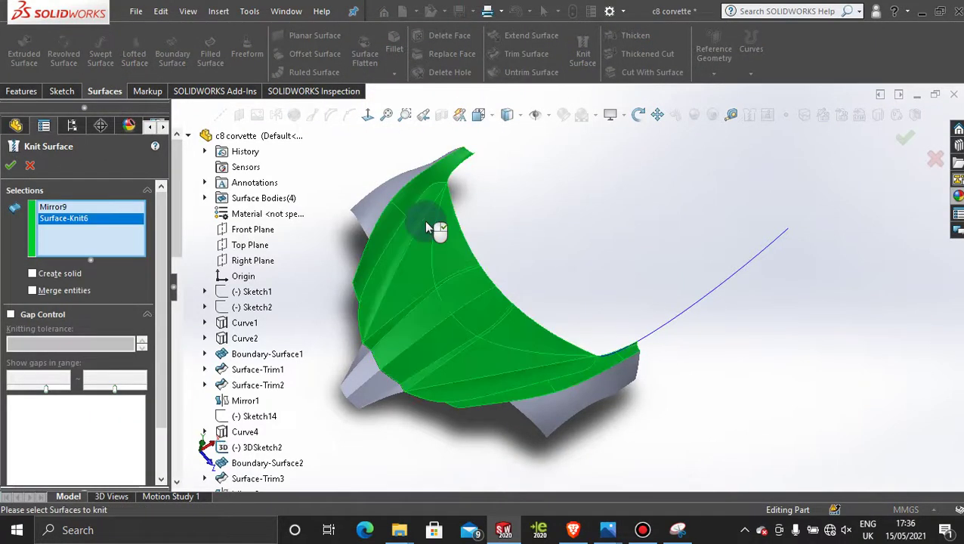
left_click(367, 207)
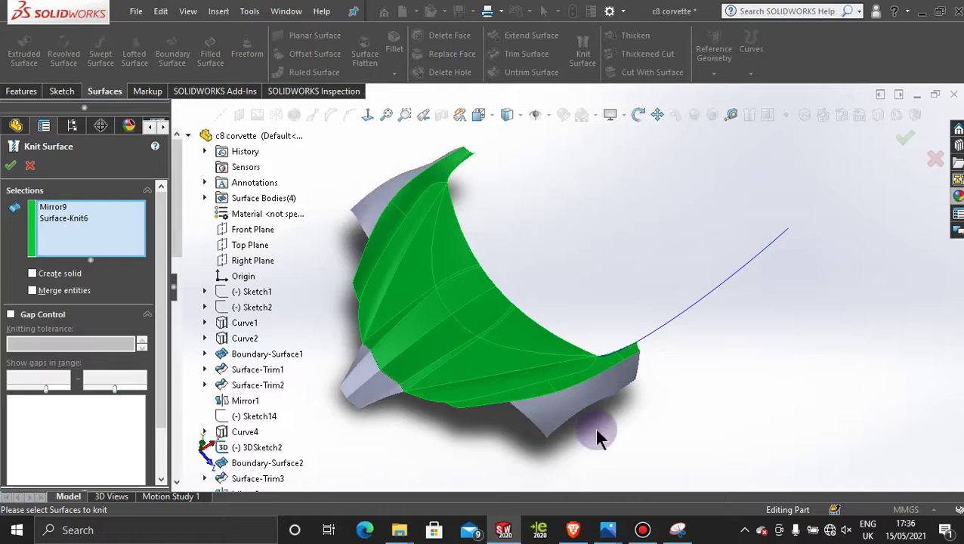
left_click(580, 402)
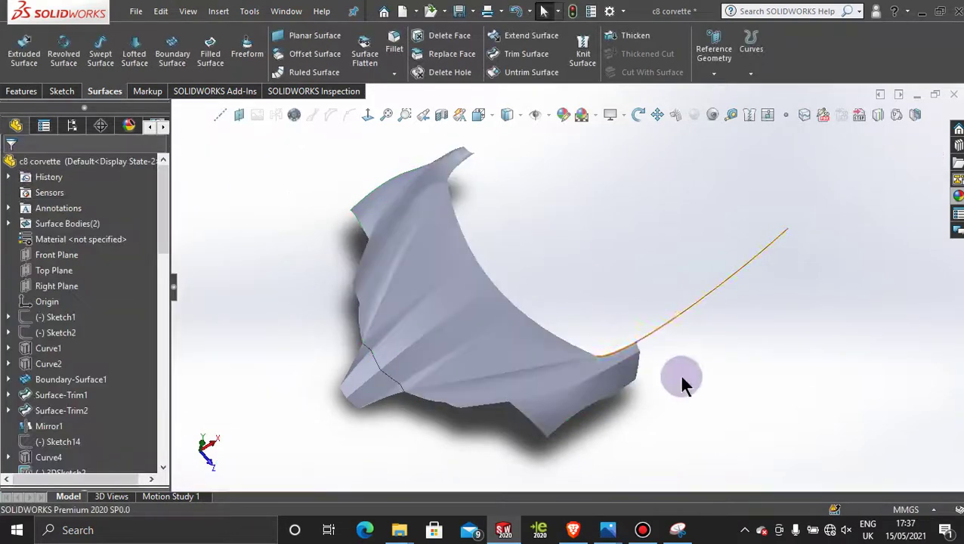
Step: Inspect the knitted hood and both fenders from the front and side for shape and symmetry
middle_click_drag(695, 422, 665, 382)
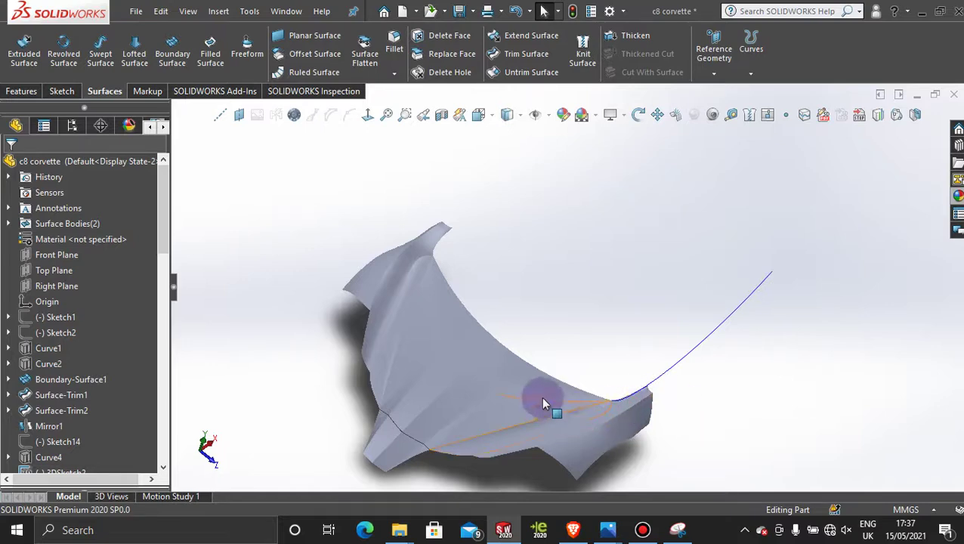
middle_click_drag(730, 371, 753, 335)
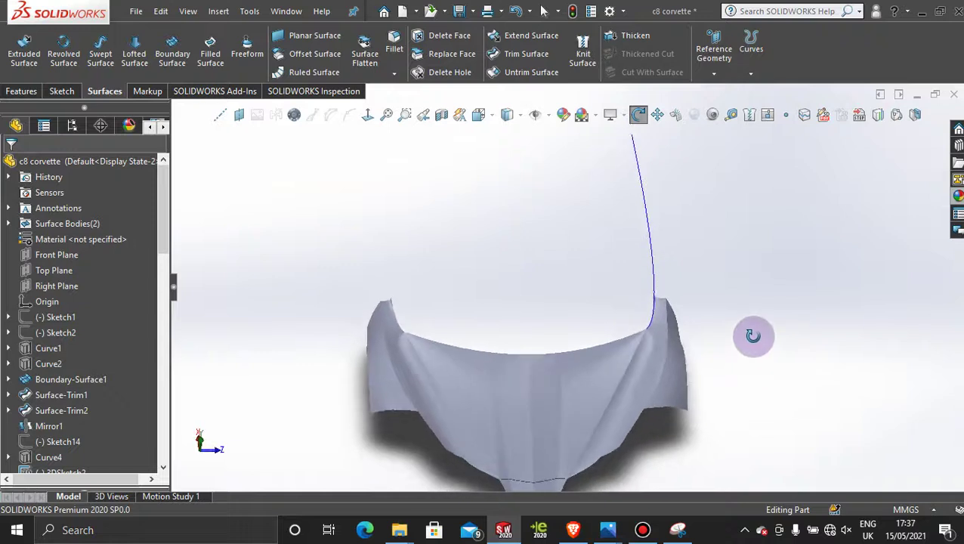
left_click(674, 378)
middle_click_drag(781, 398, 714, 360)
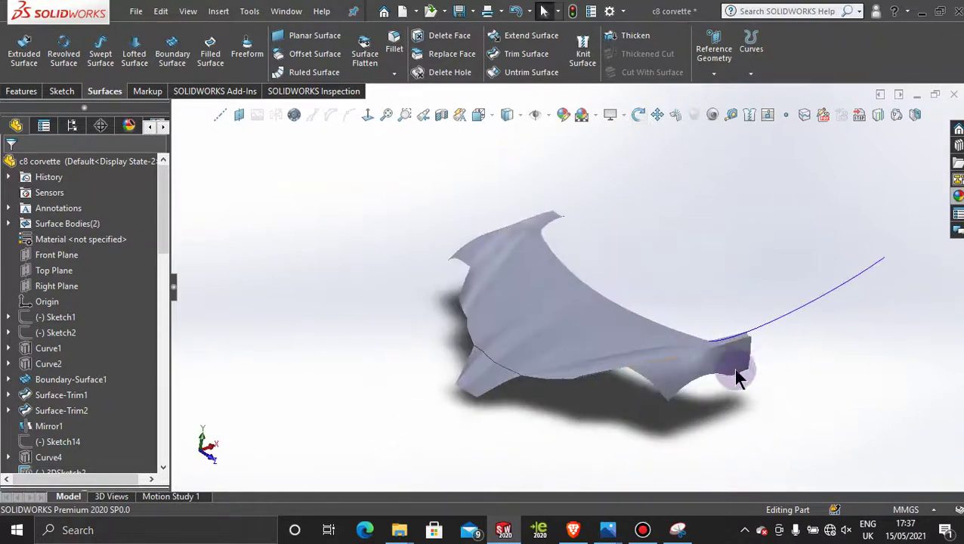
scroll(775, 393, "up", 3)
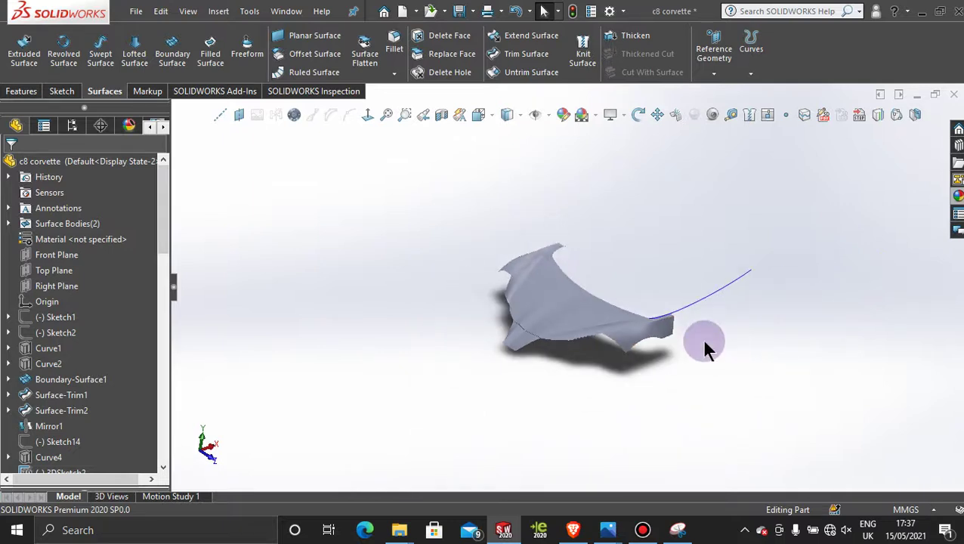
middle_click_drag(708, 348, 699, 339)
scroll(677, 329, "down", 3)
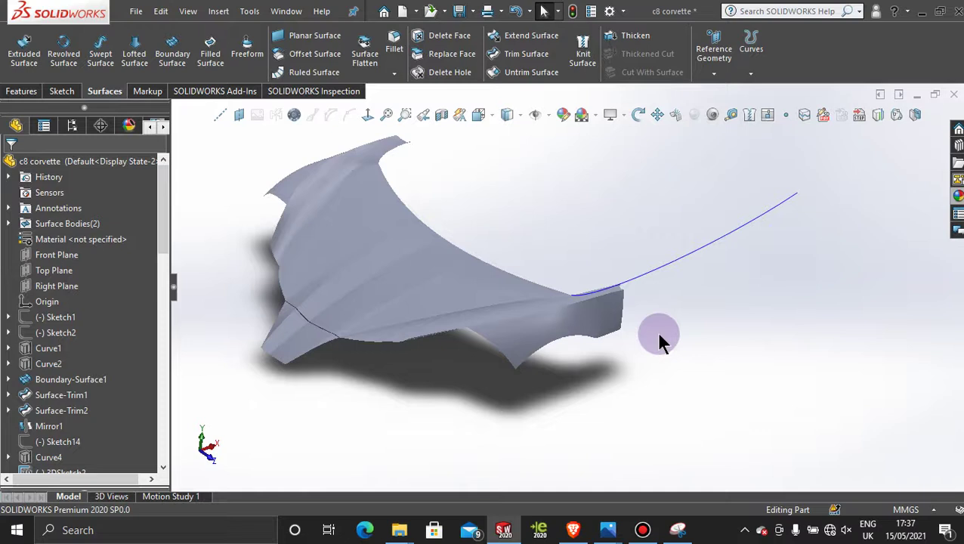
middle_click_drag(659, 340, 650, 301)
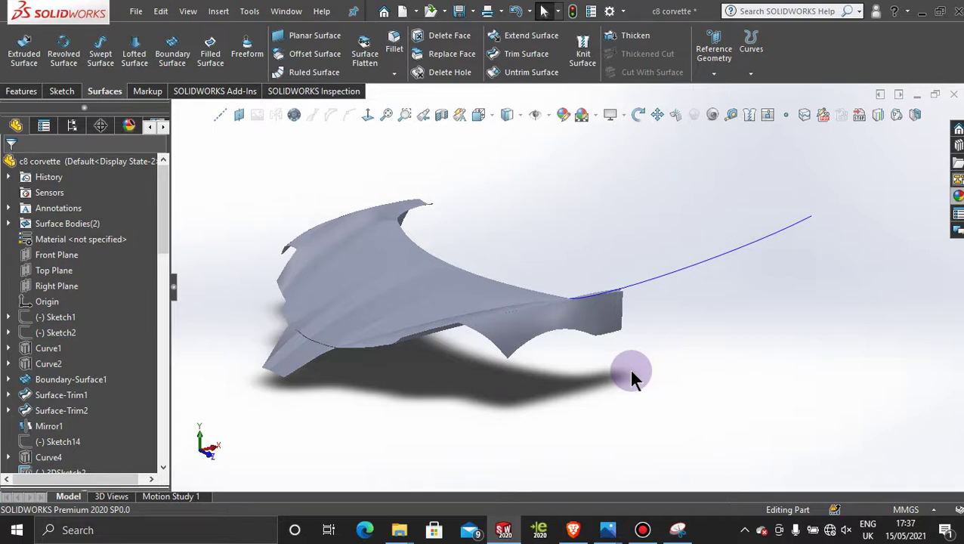
left_click(643, 530)
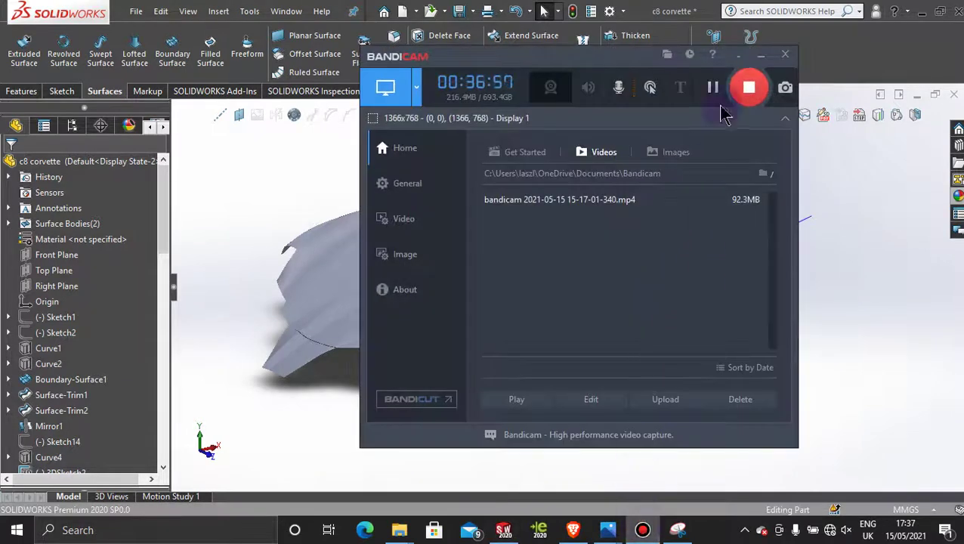